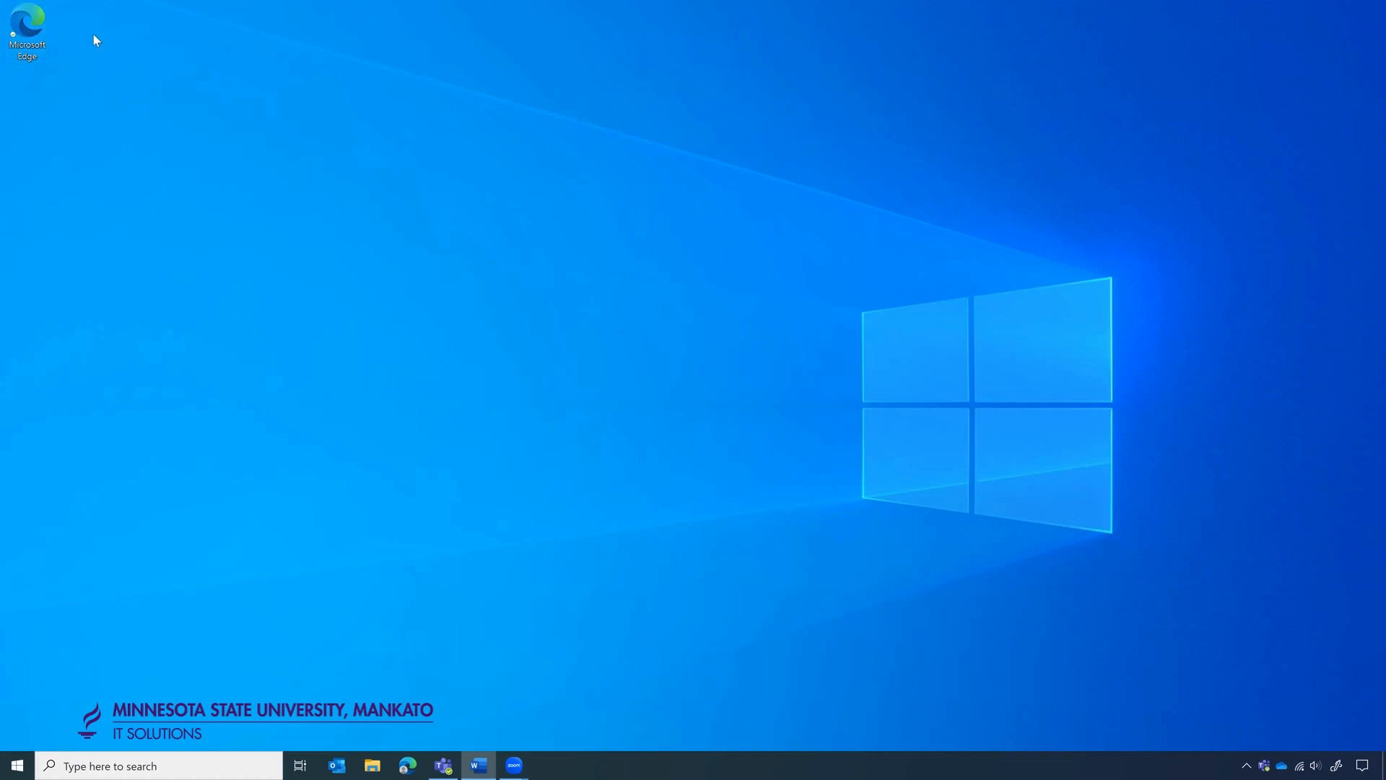
Launch Microsoft Edge maximized and go to mnsu.edu/365.
double_click(29, 27)
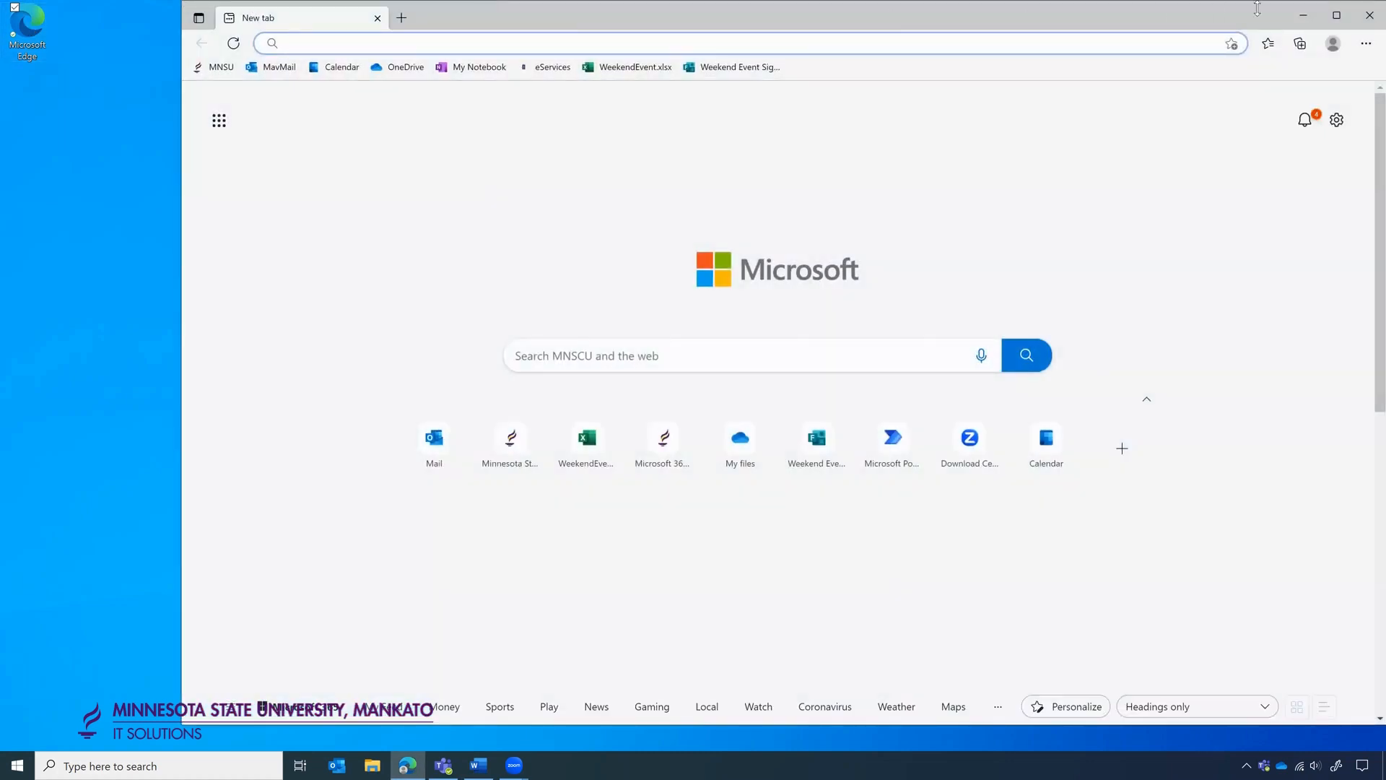
left_click(1336, 15)
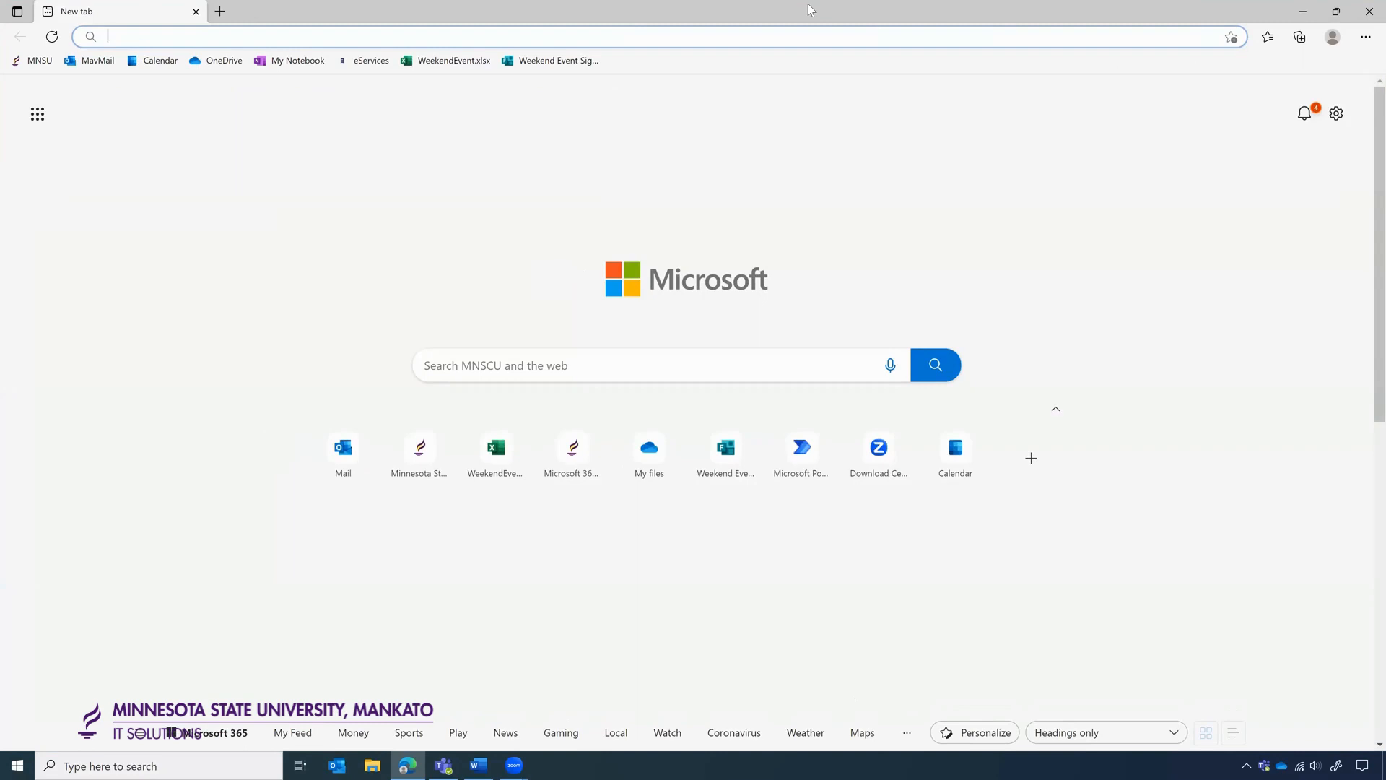
left_click(686, 33)
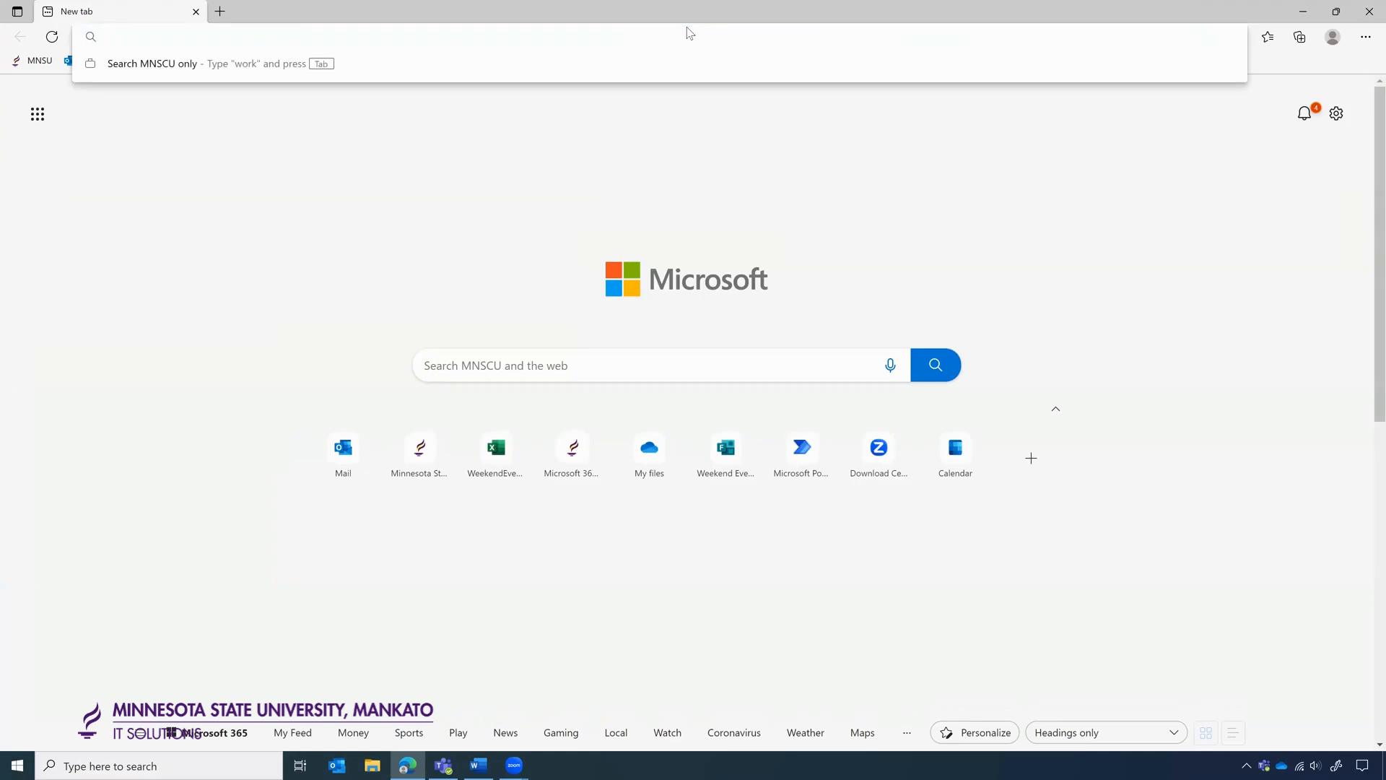
type("mnsu.edu")
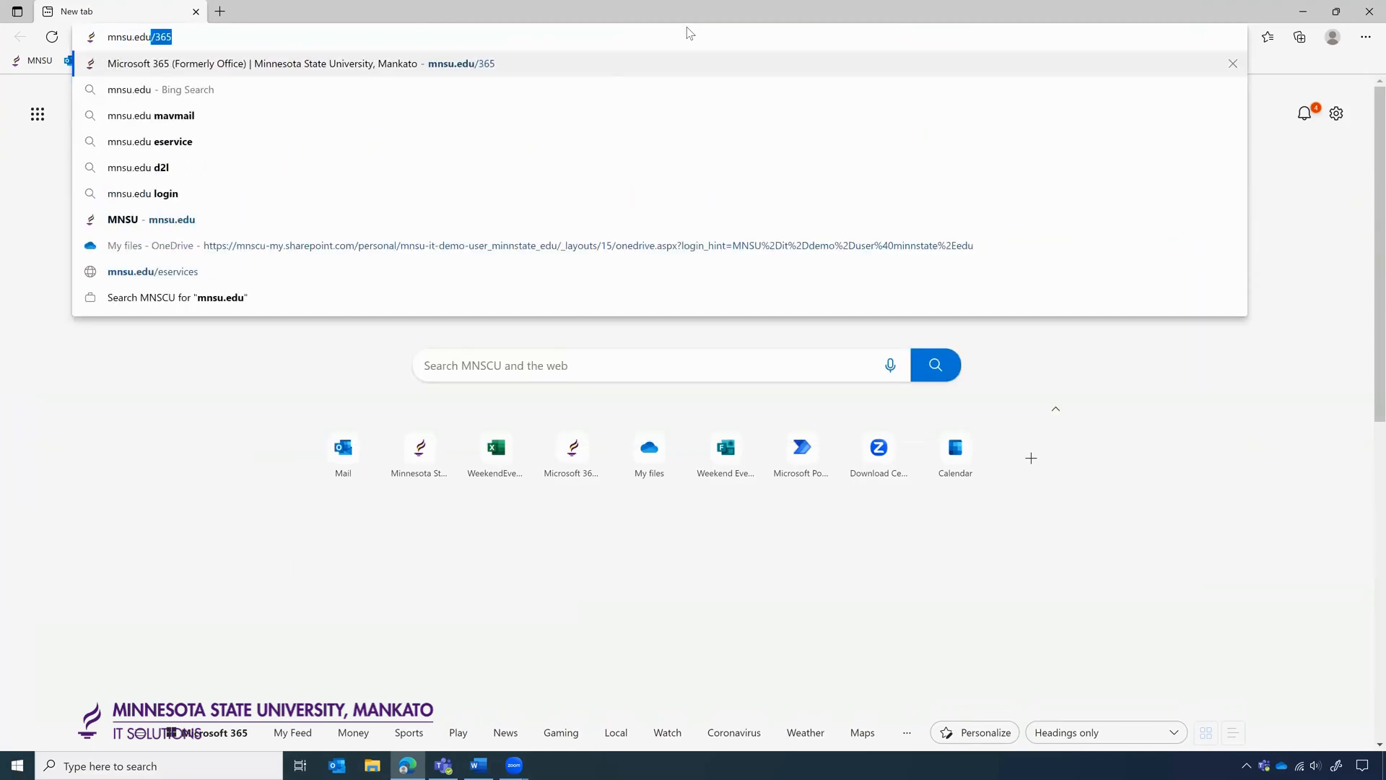
type("/365")
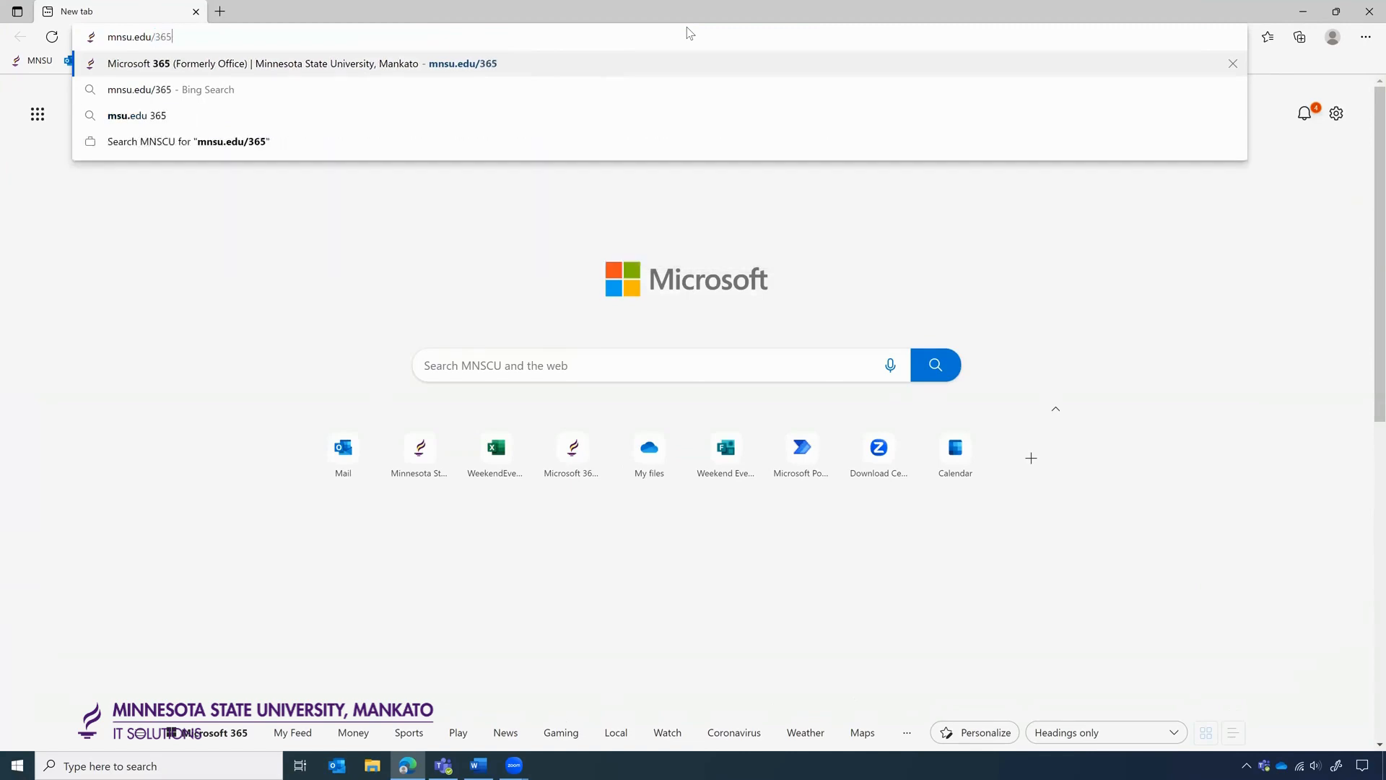
key("Return")
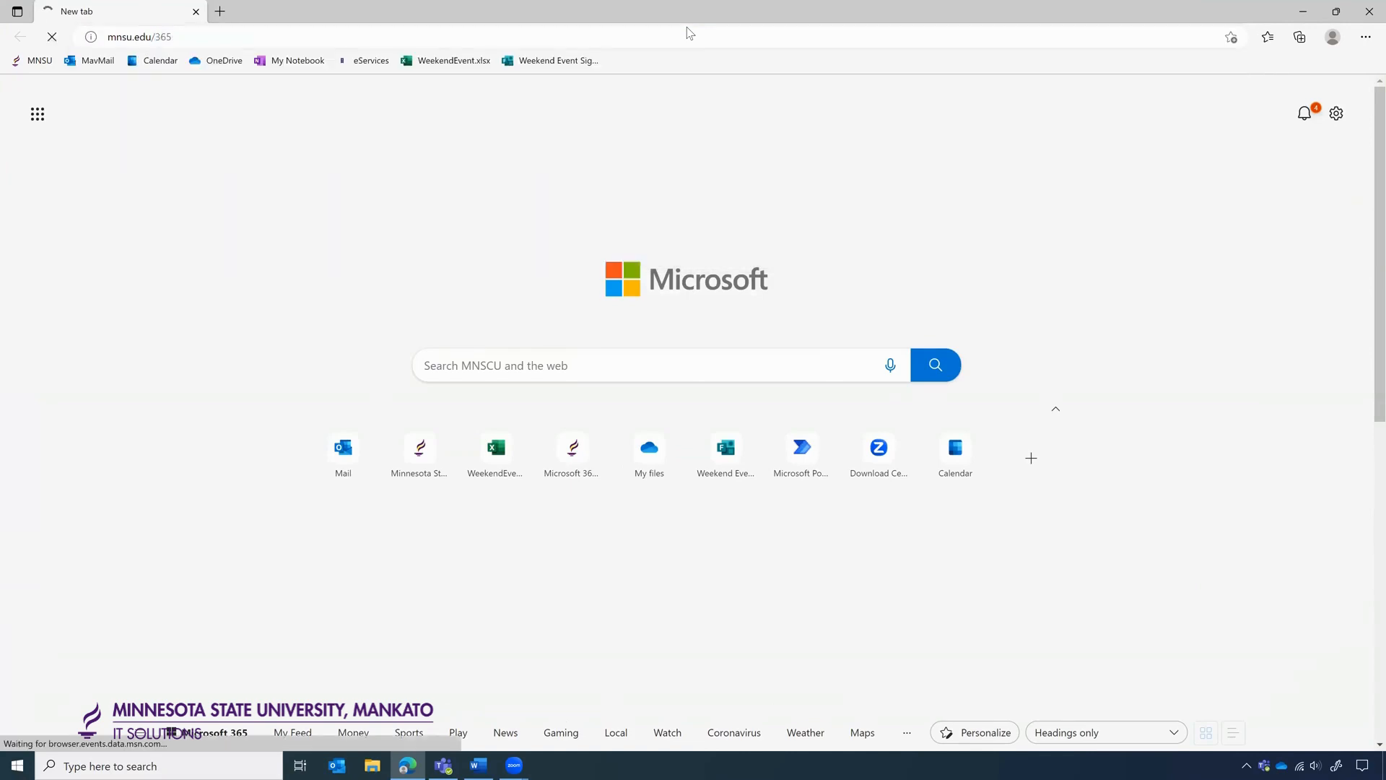
Sign in through the 'Log In to your Microsoft 365 Account' link to reach the Outlook inbox.
scroll(440, 289, "down", 2)
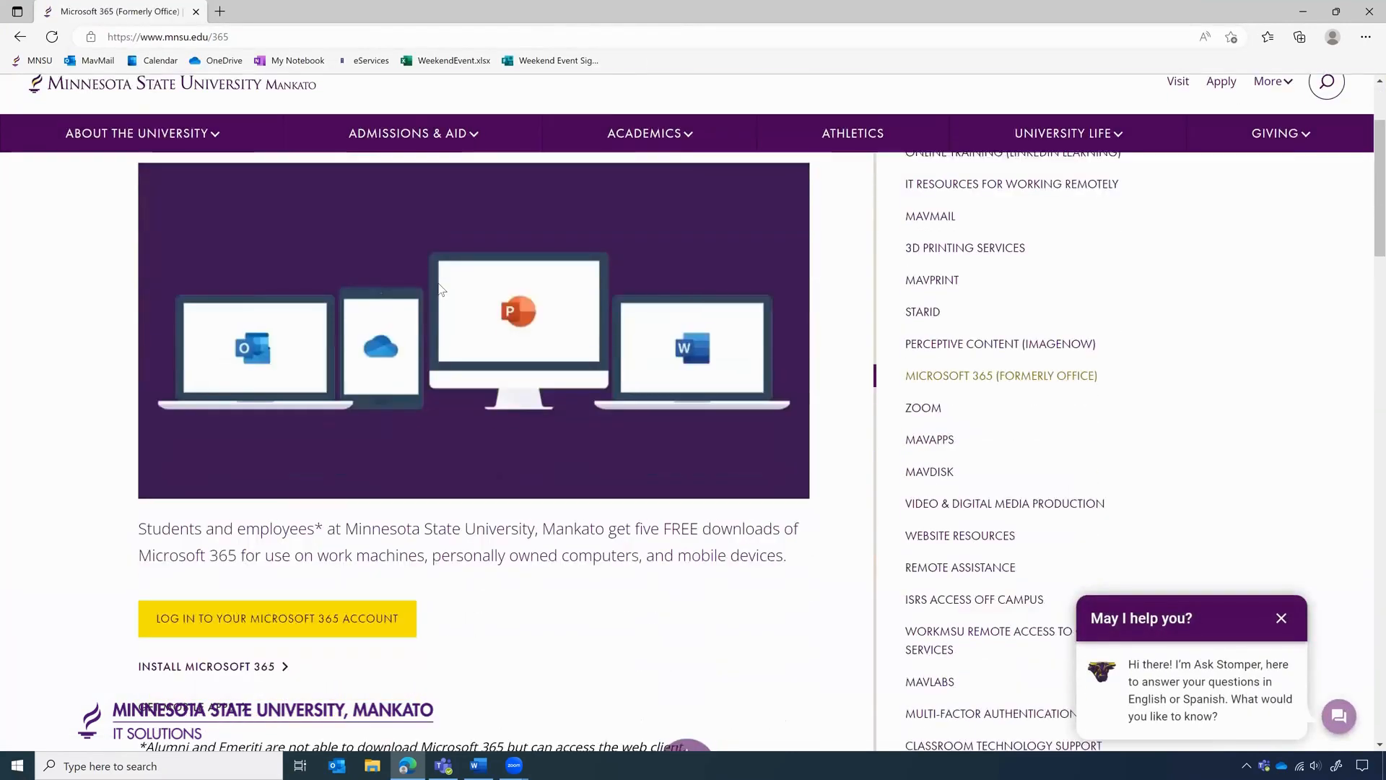
scroll(440, 289, "down", 1)
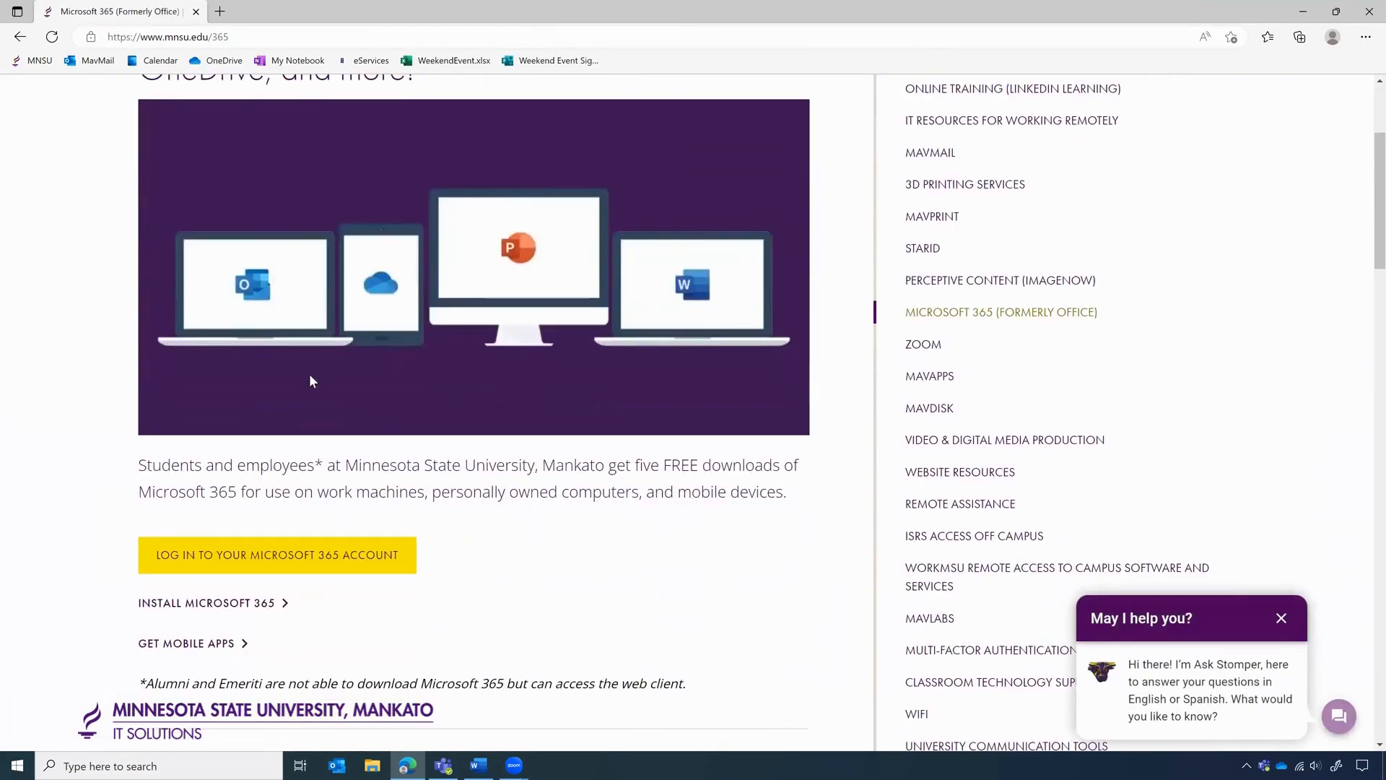
left_click(276, 567)
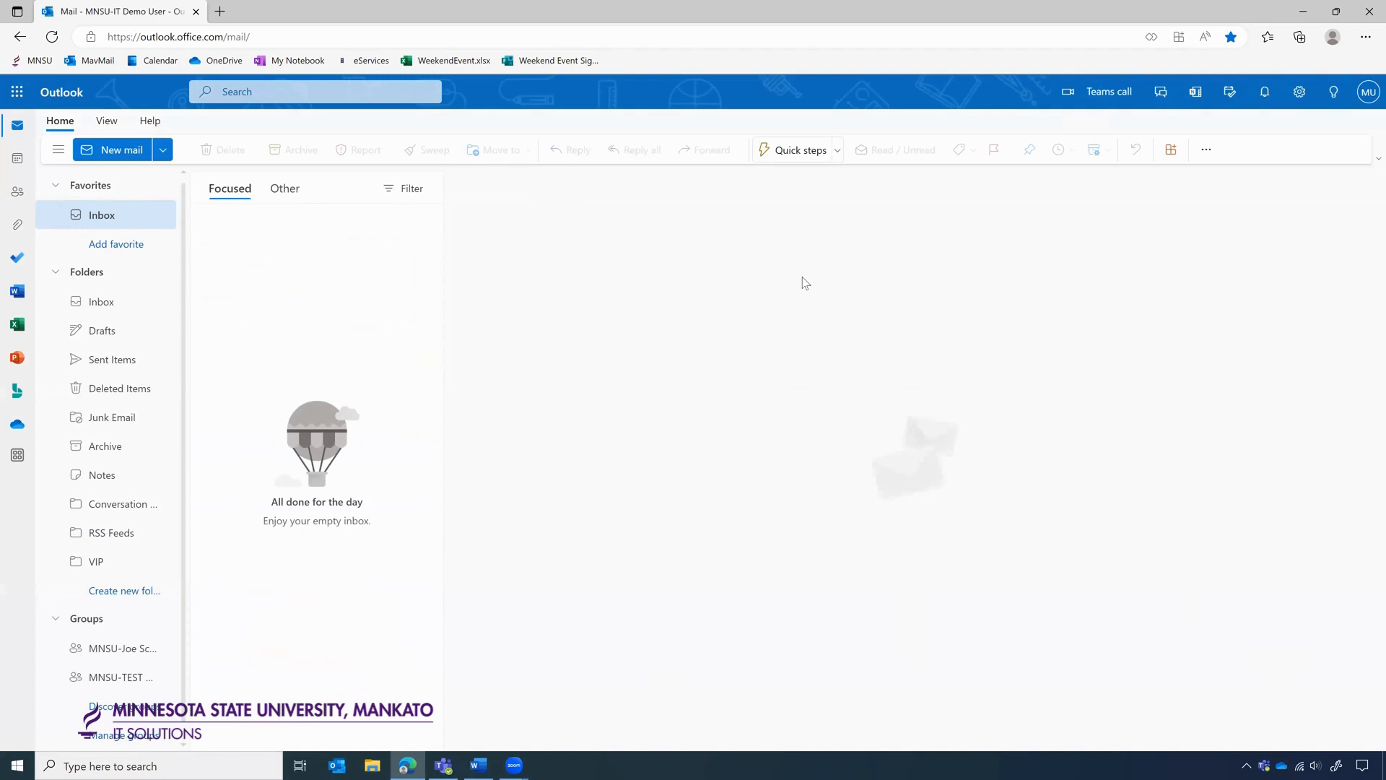
Check the signed-in account from the profile avatar, then open a new Edge tab.
left_click(1365, 106)
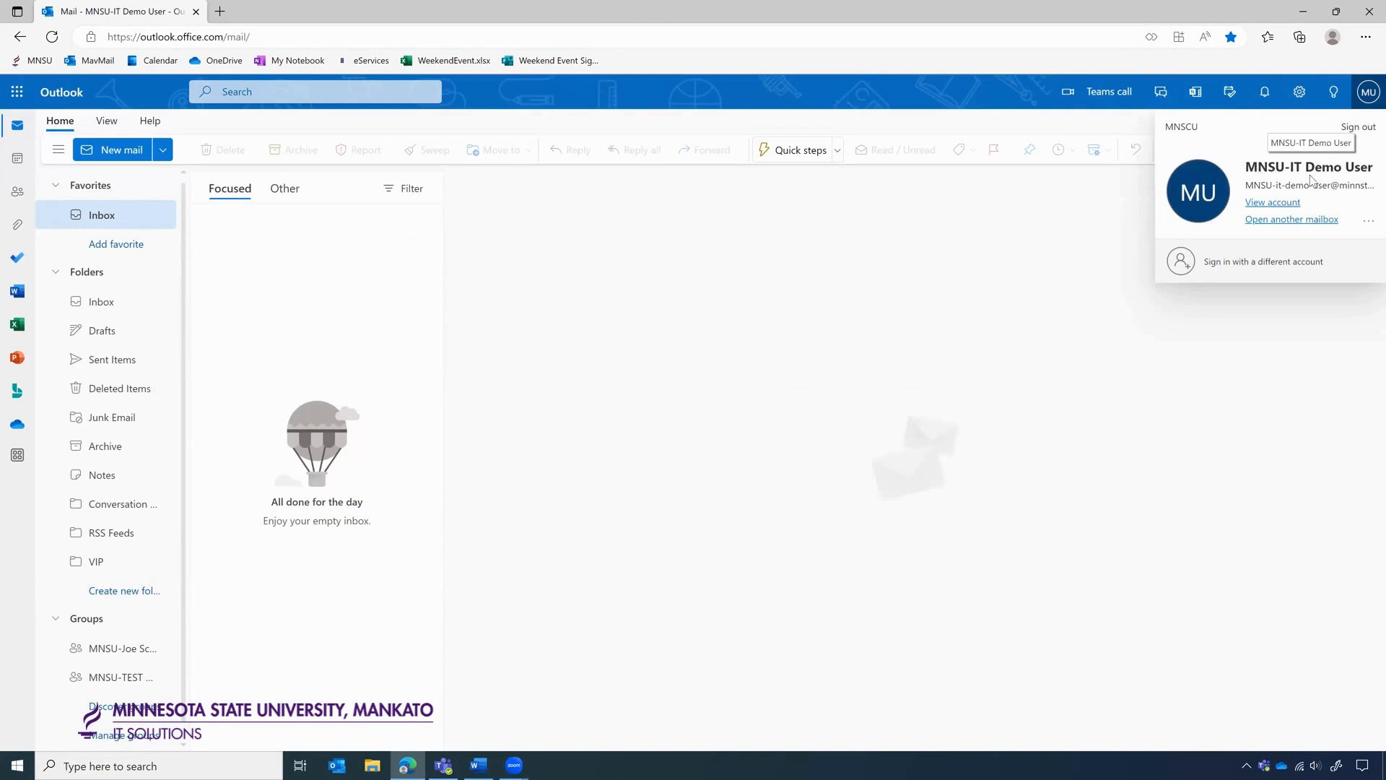
left_click(802, 250)
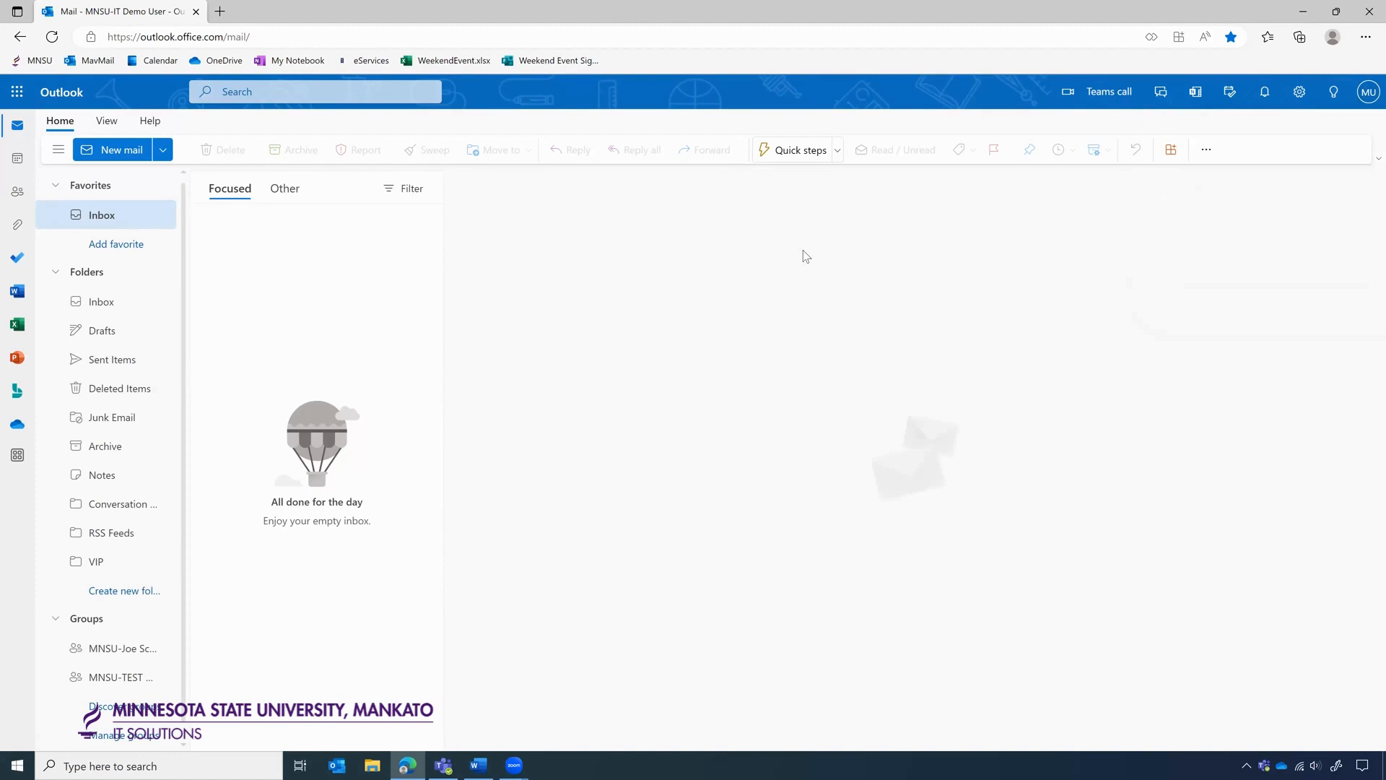
left_click(220, 12)
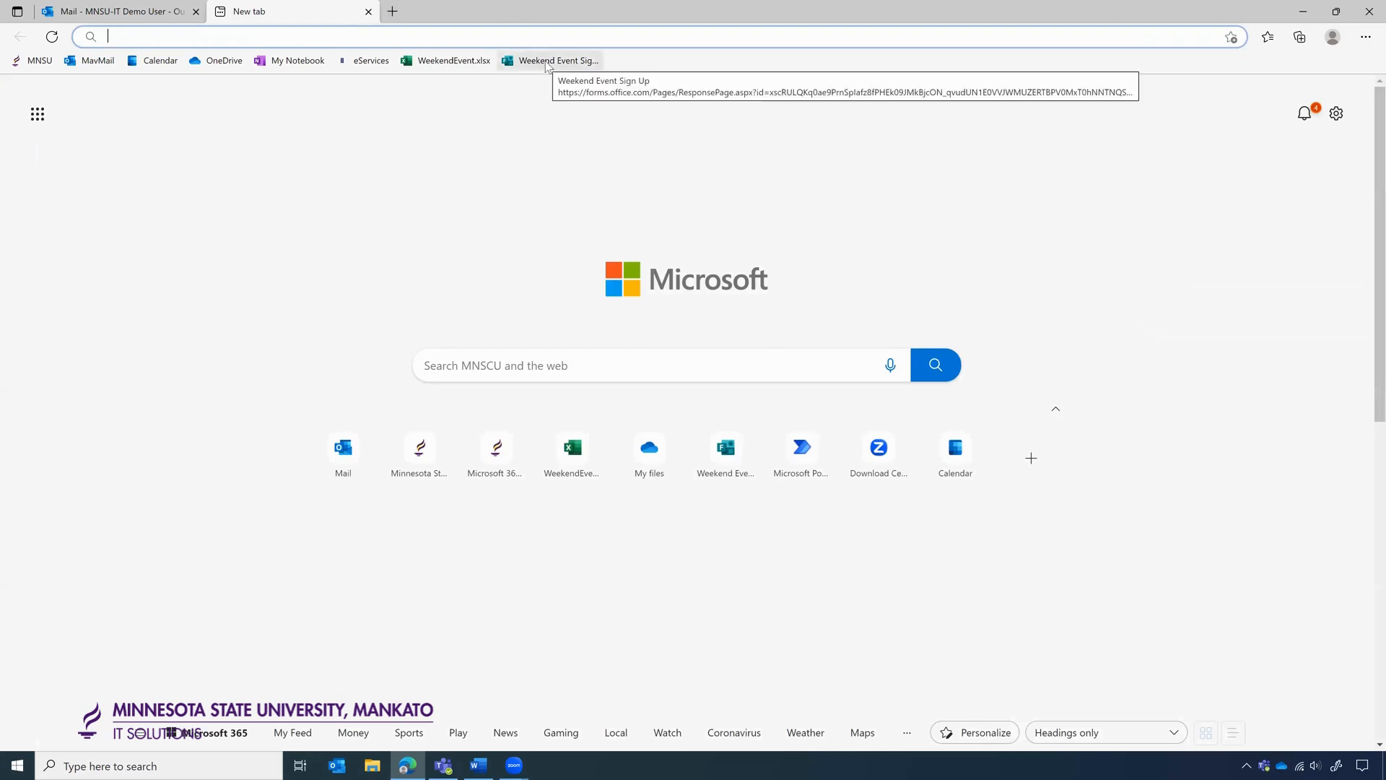
Review the Weekend Event Sign Up form's six questions down to Submit, then return to Outlook Mail.
left_click(546, 63)
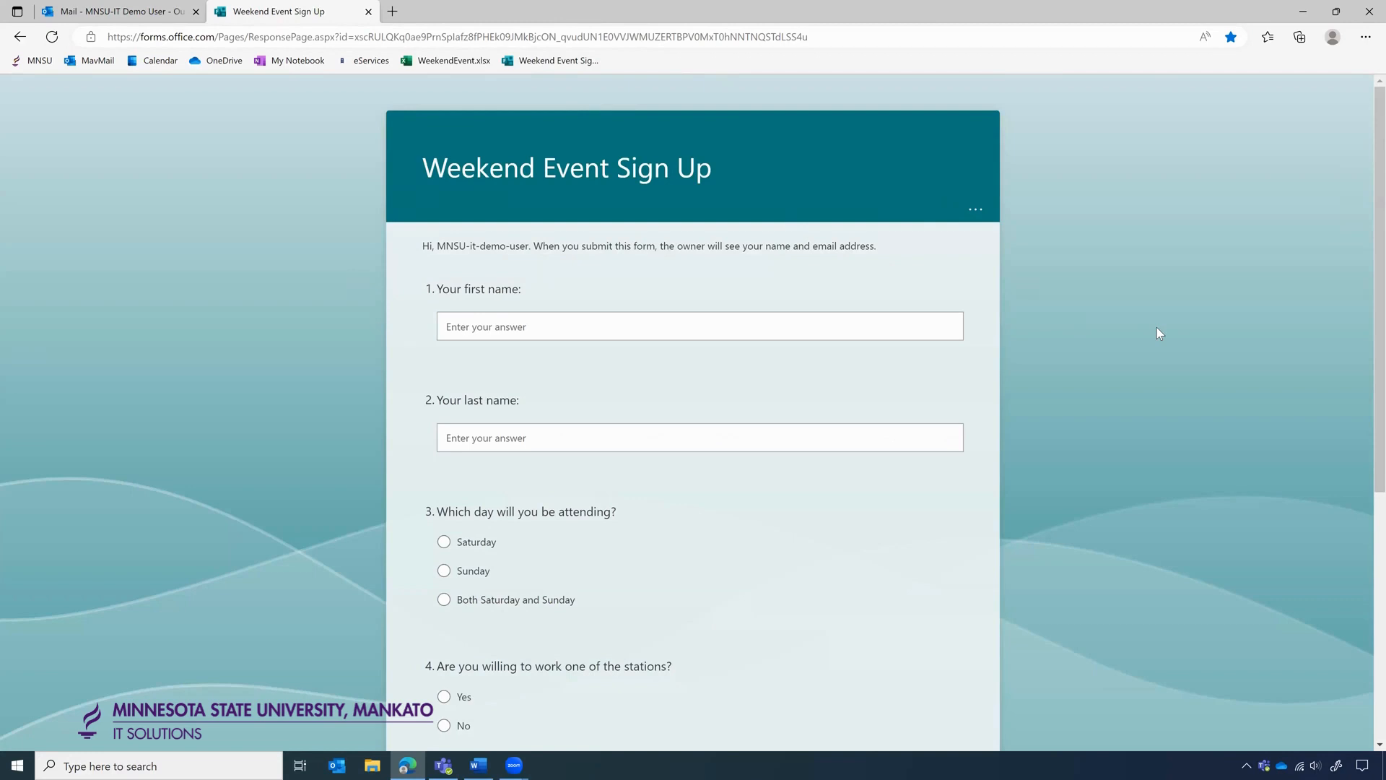
scroll(1157, 327, "down", 1)
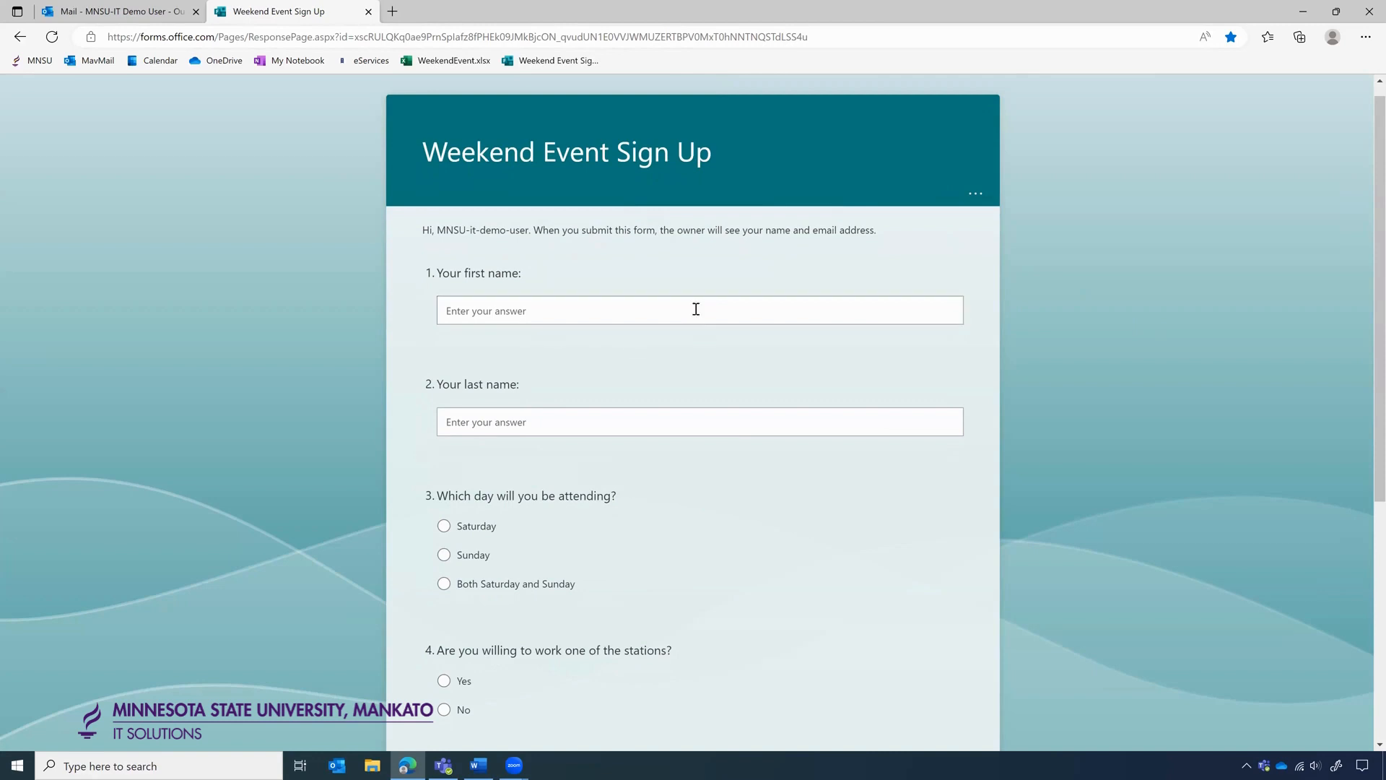
scroll(695, 309, "down", 1)
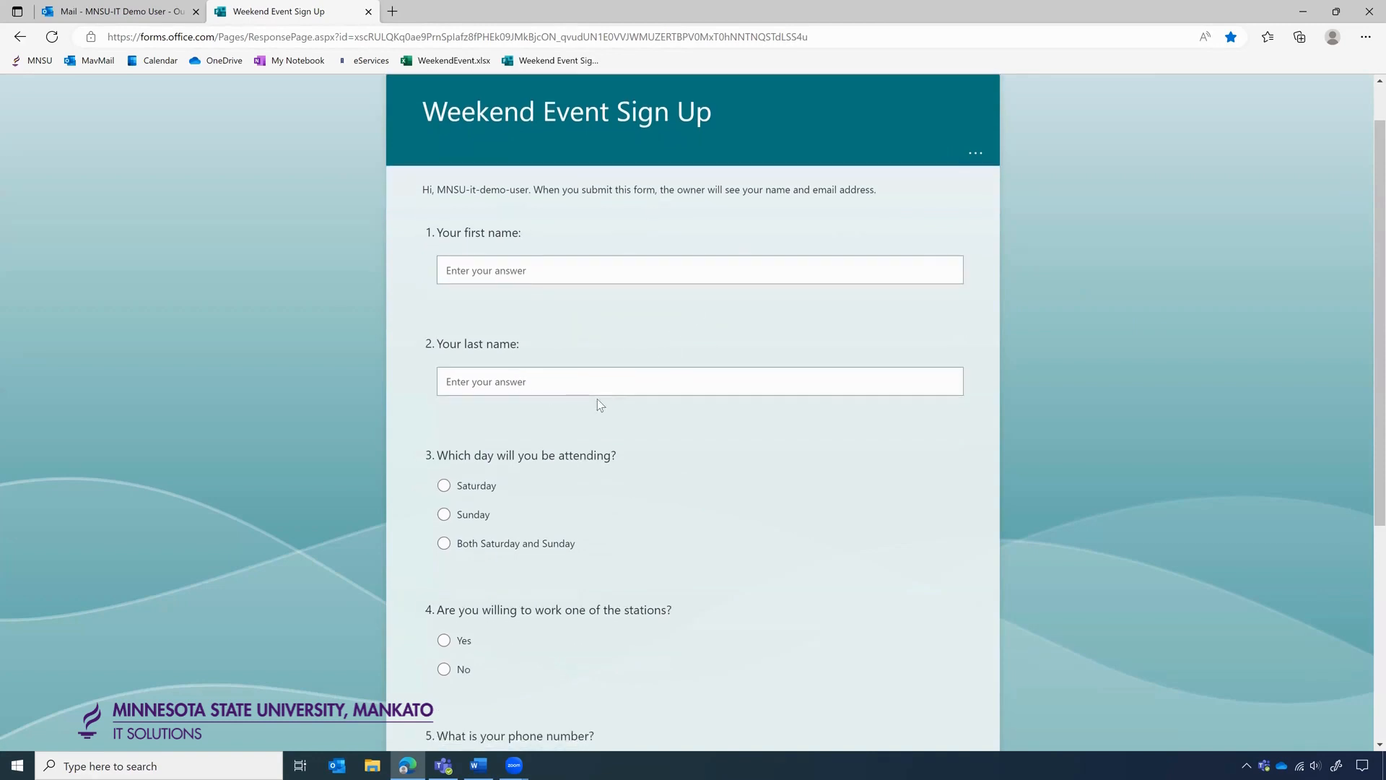
scroll(596, 398, "down", 2)
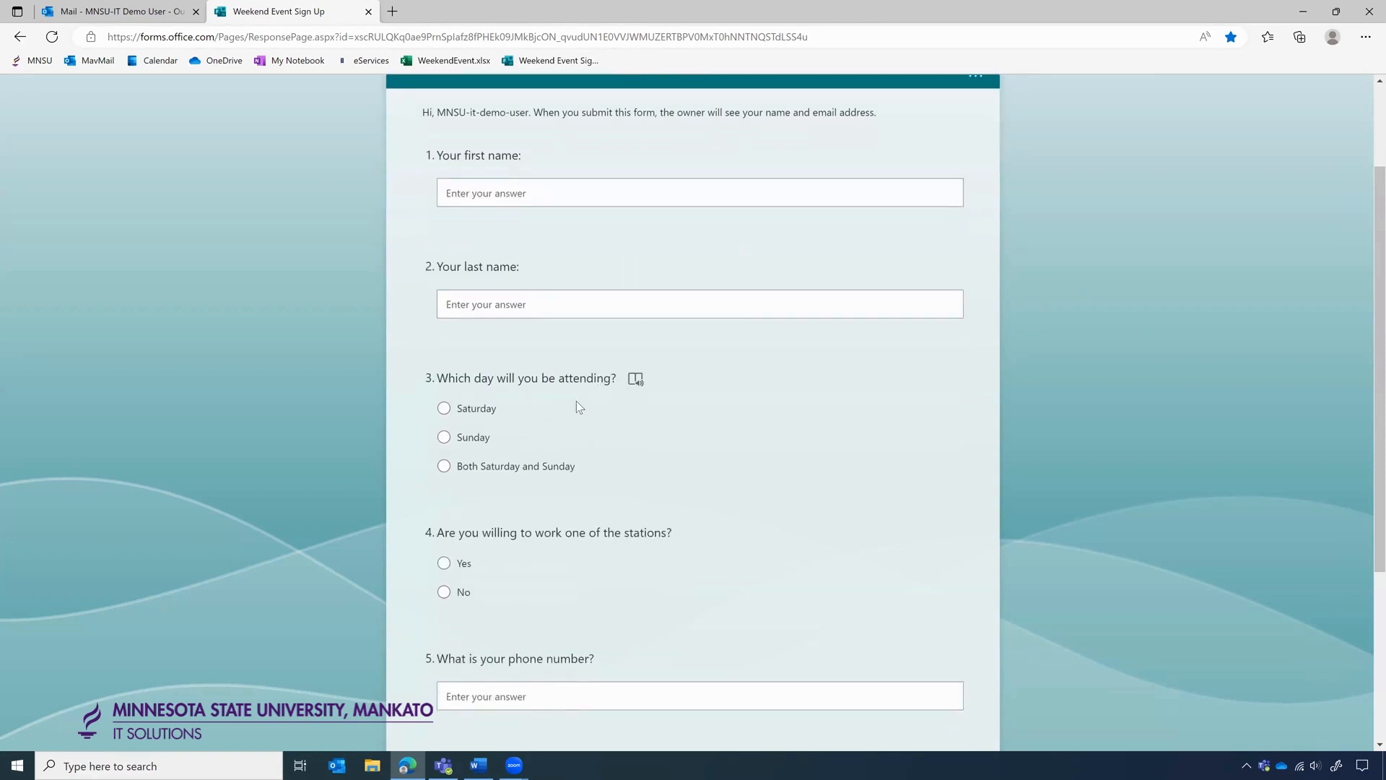
scroll(728, 497, "down", 1)
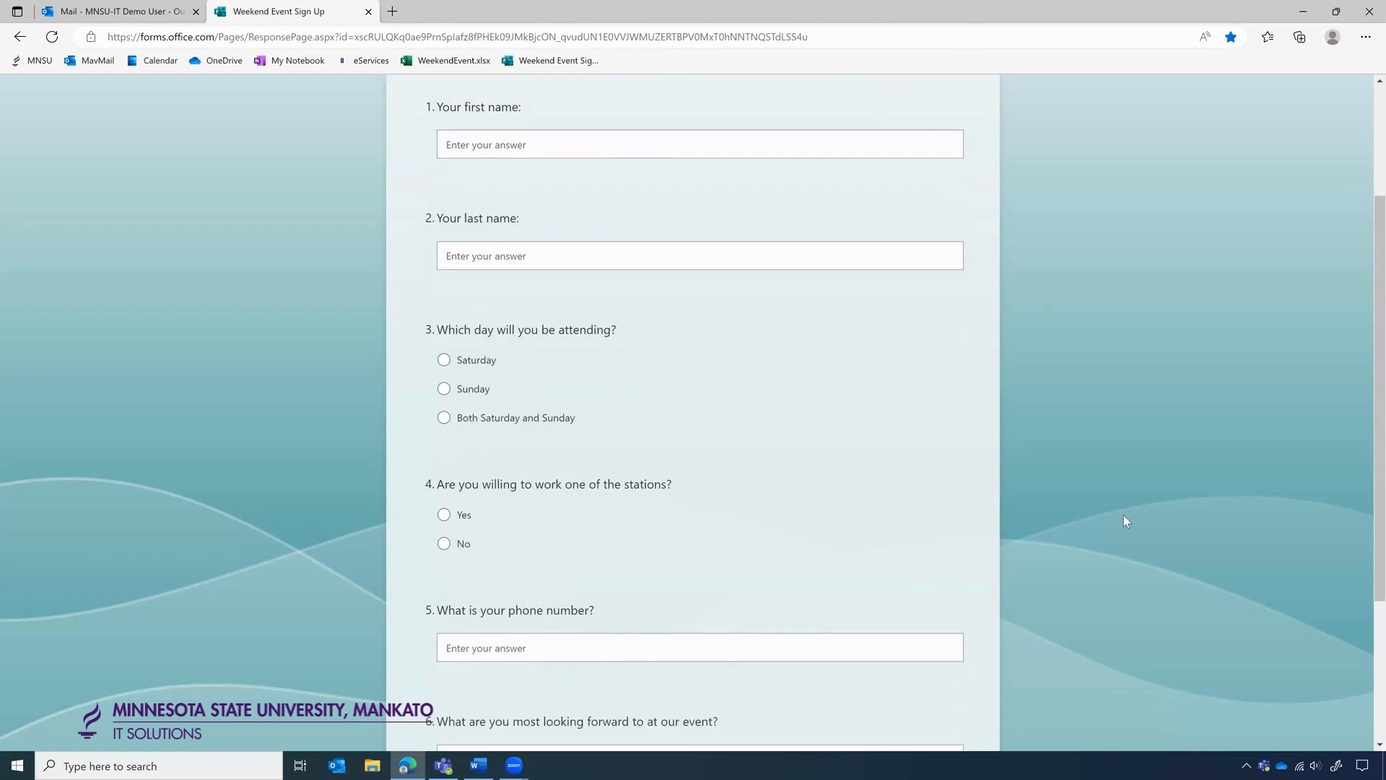
scroll(1124, 515, "down", 1)
scroll(1124, 516, "down", 1)
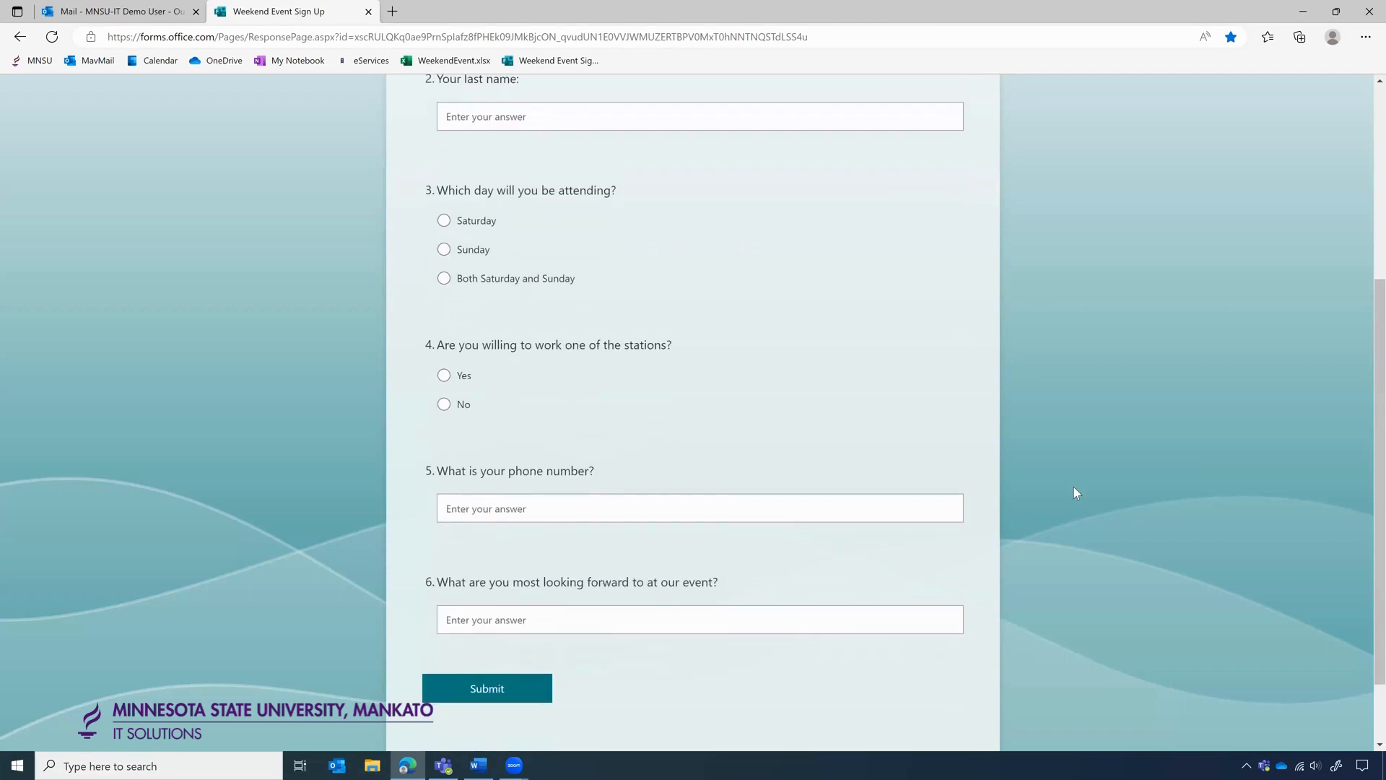
scroll(1075, 490, "up", 2)
scroll(1074, 488, "up", 2)
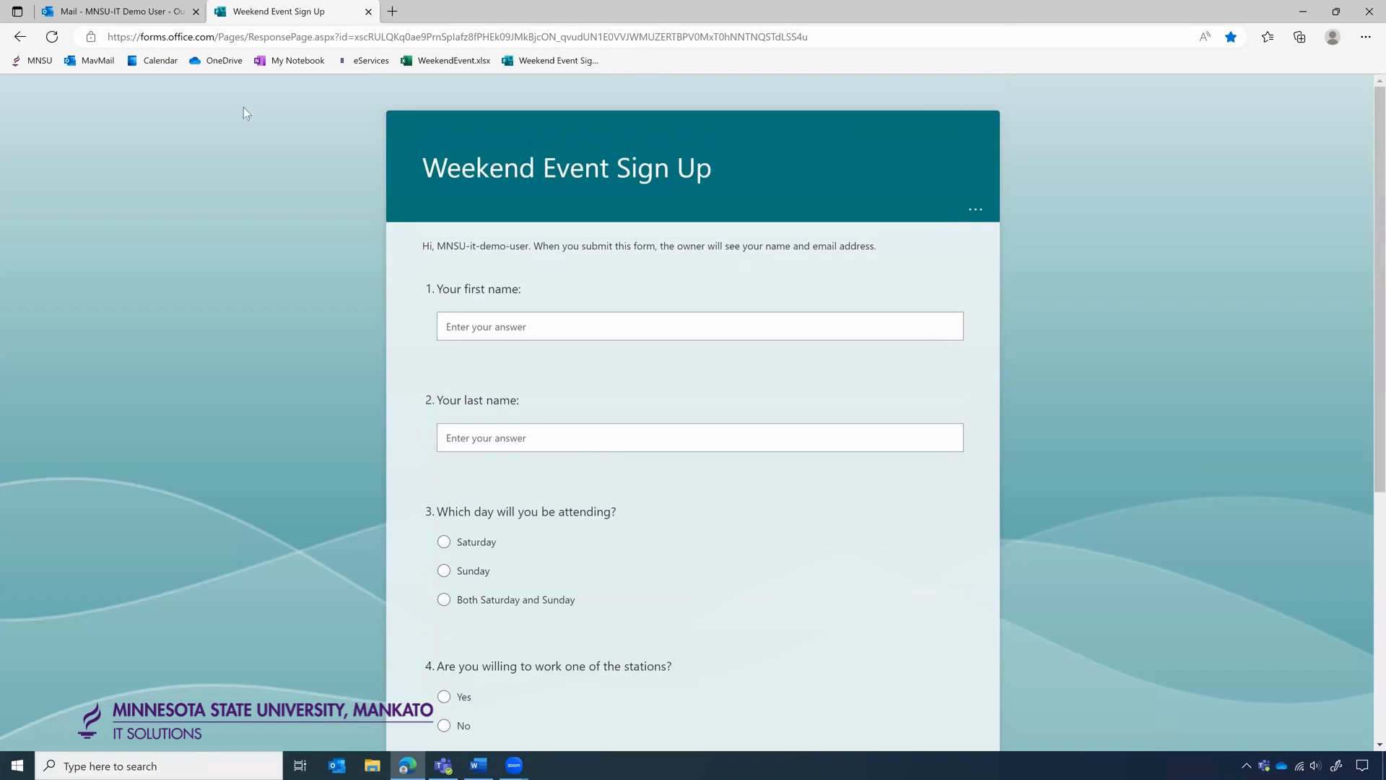
left_click(132, 12)
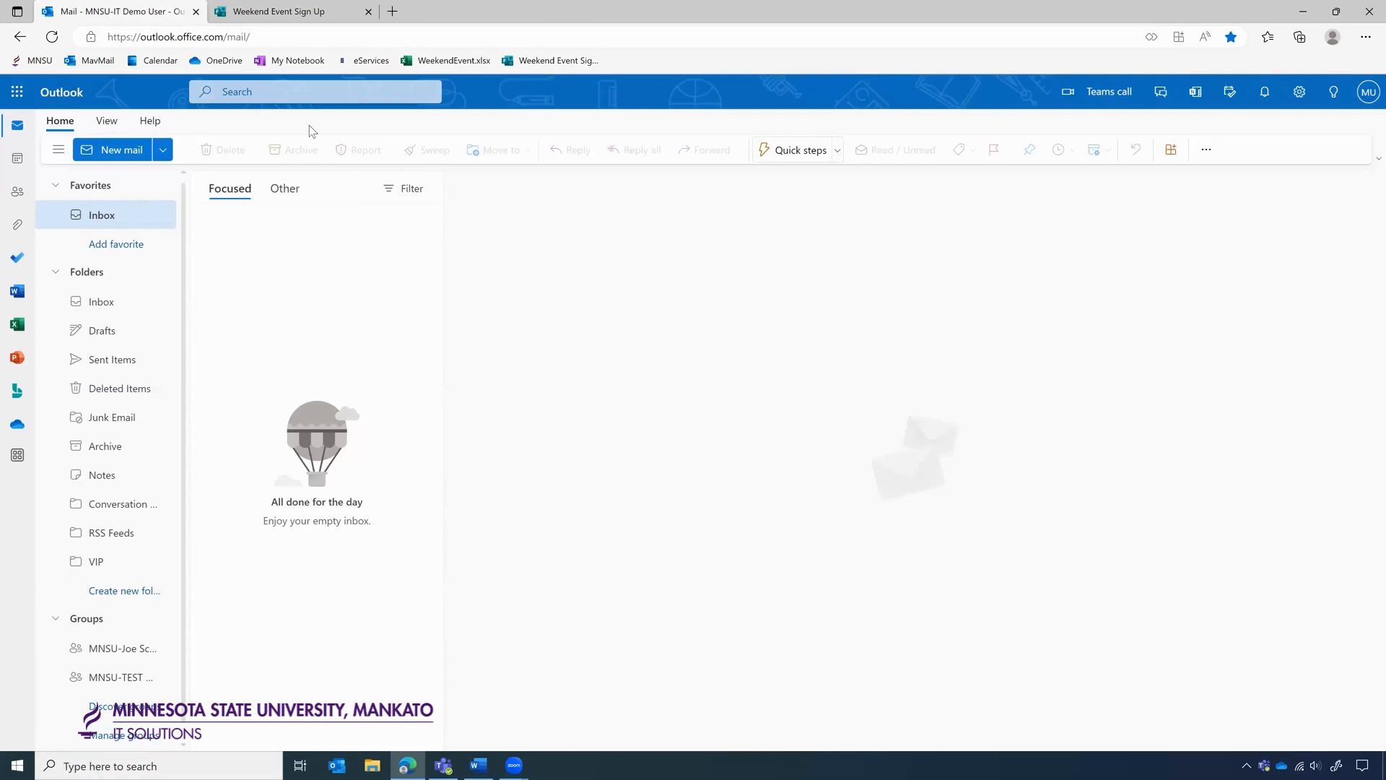
Open Power Automate from the App launcher's All apps list.
left_click(22, 99)
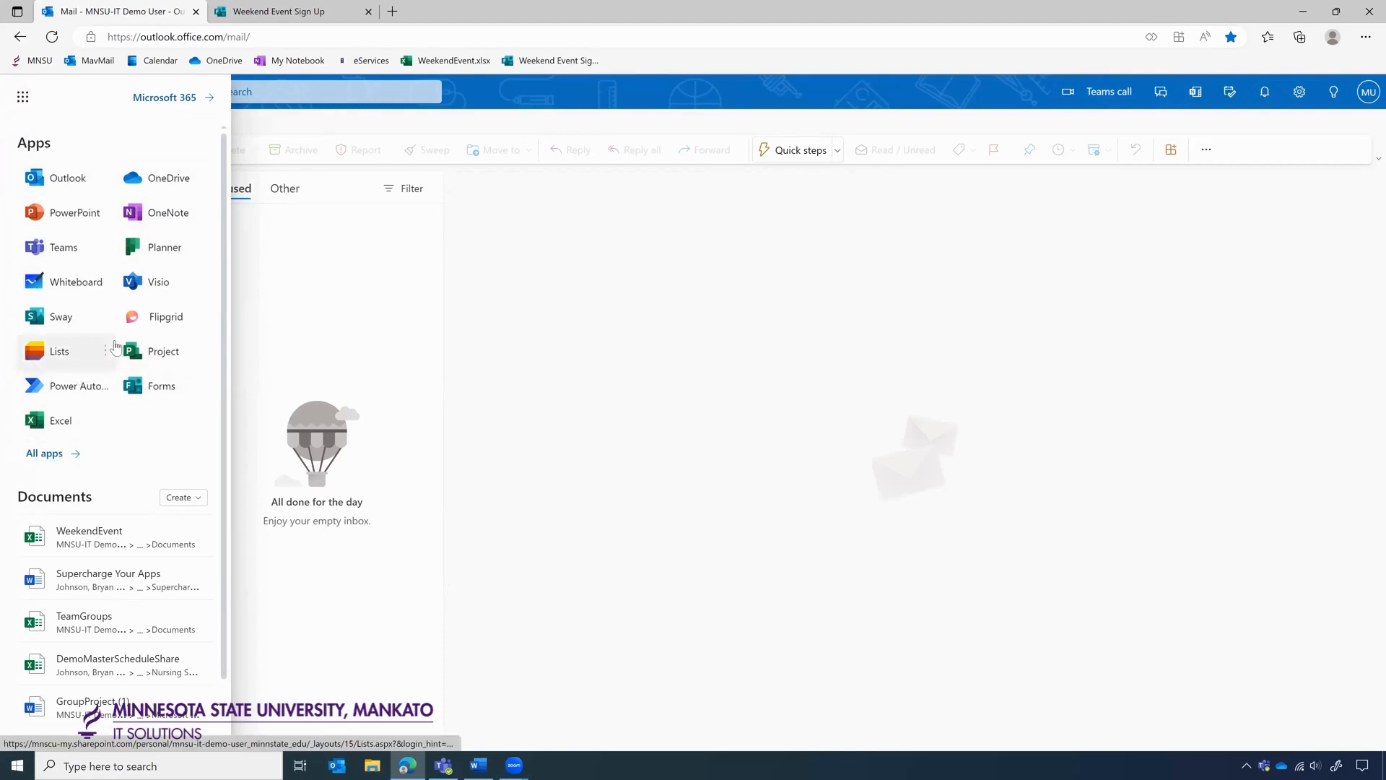
left_click(39, 453)
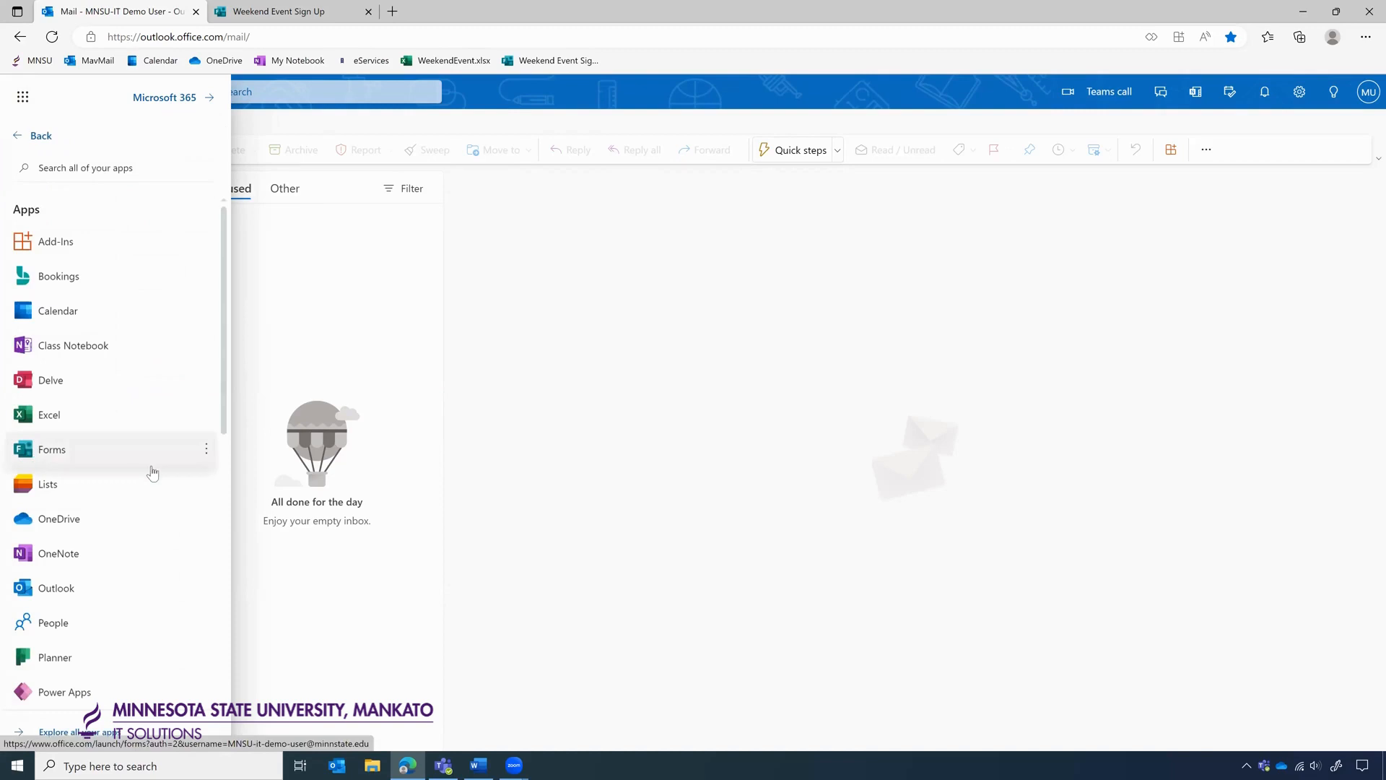
scroll(148, 470, "down", 2)
scroll(152, 472, "down", 3)
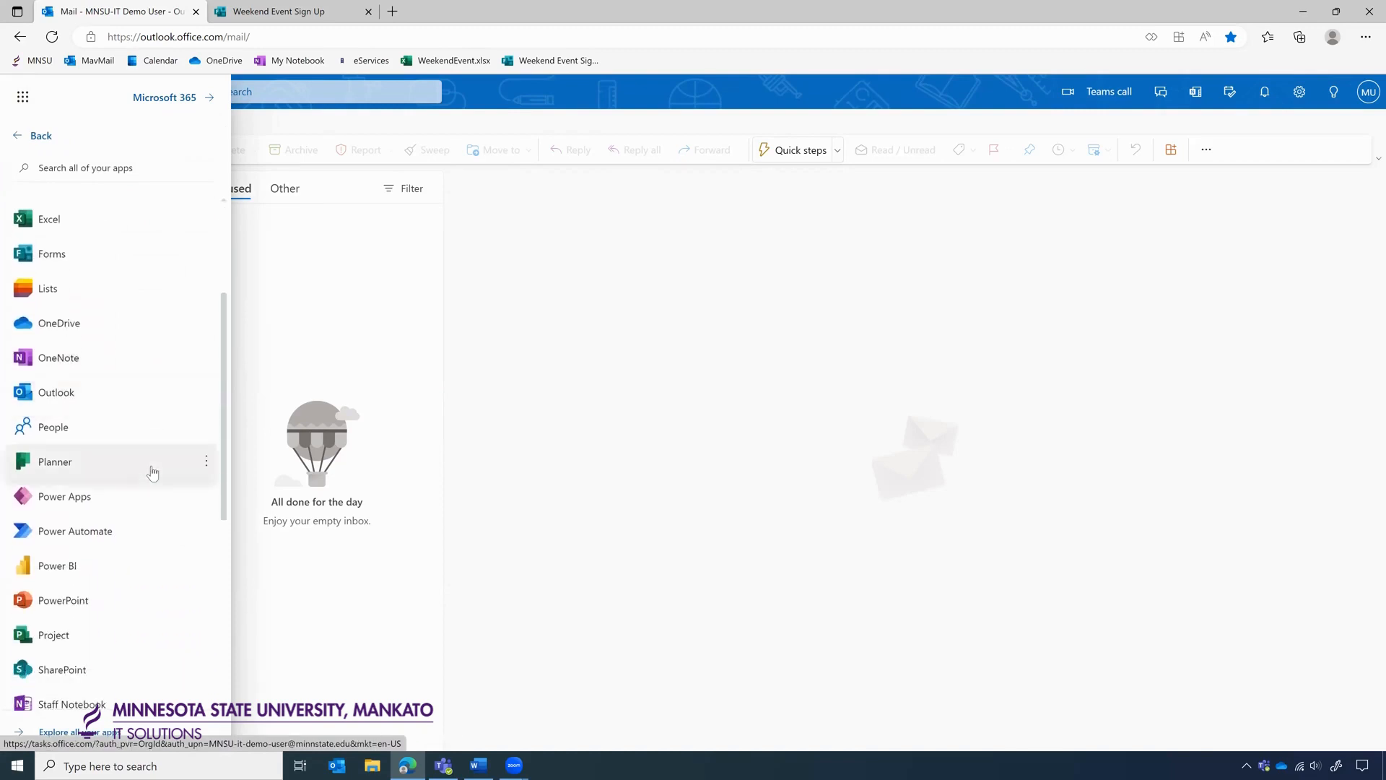
scroll(152, 472, "down", 5)
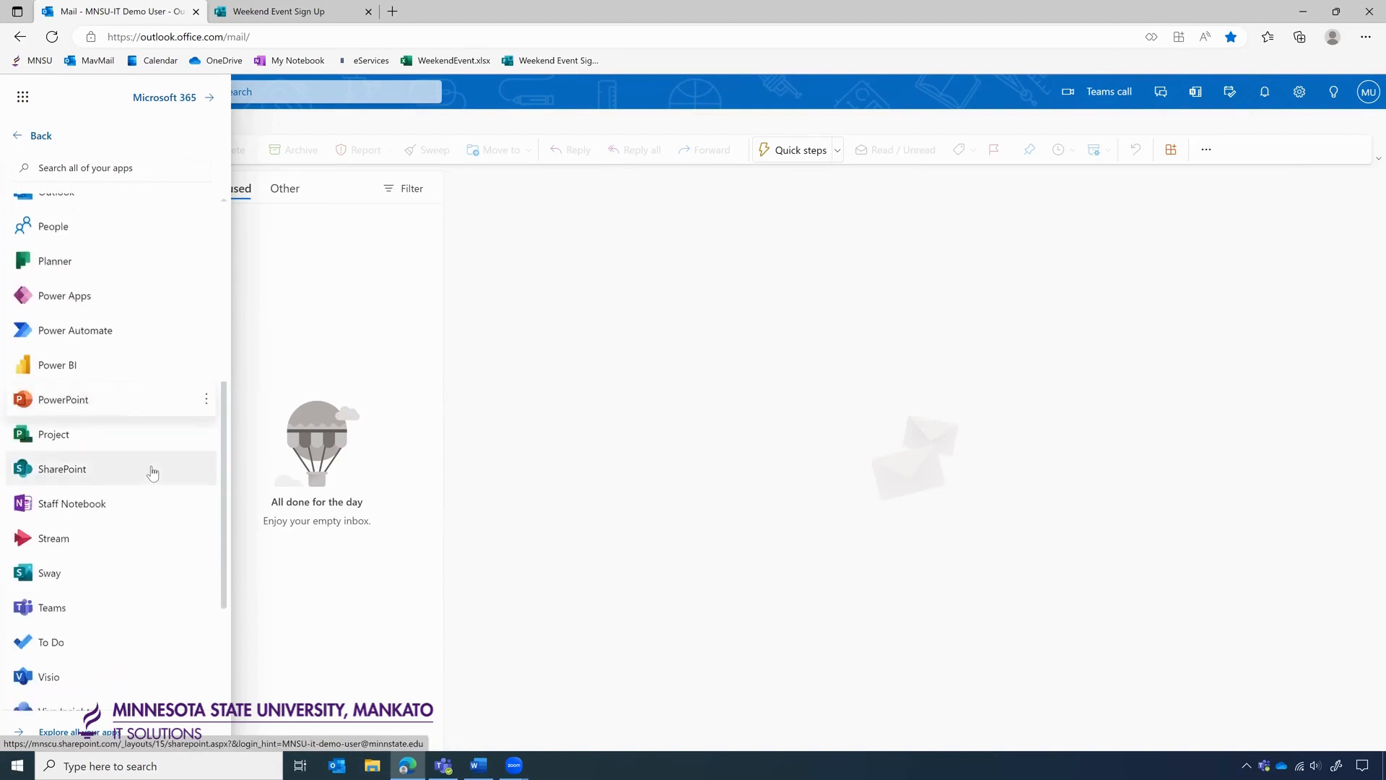
scroll(152, 472, "down", 3)
scroll(152, 472, "up", 8)
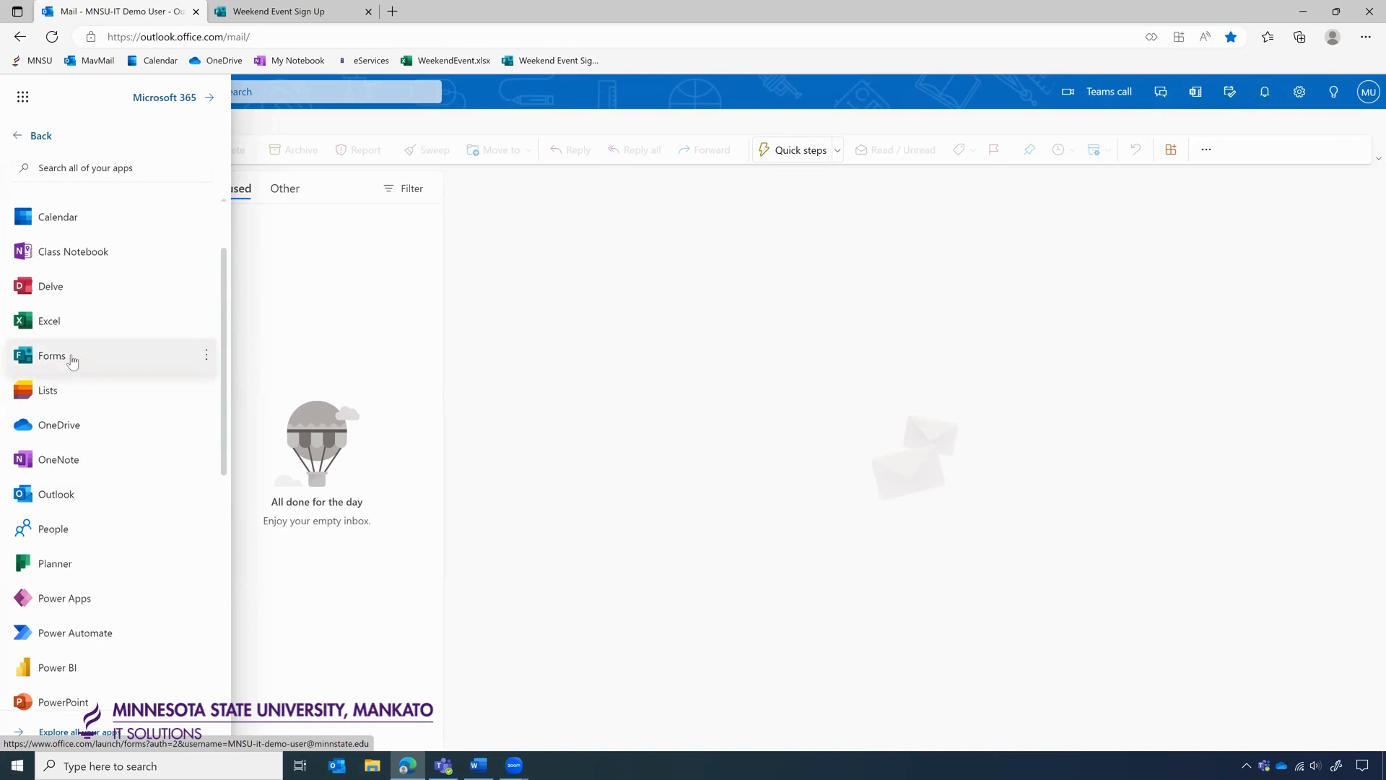
scroll(72, 361, "down", 2)
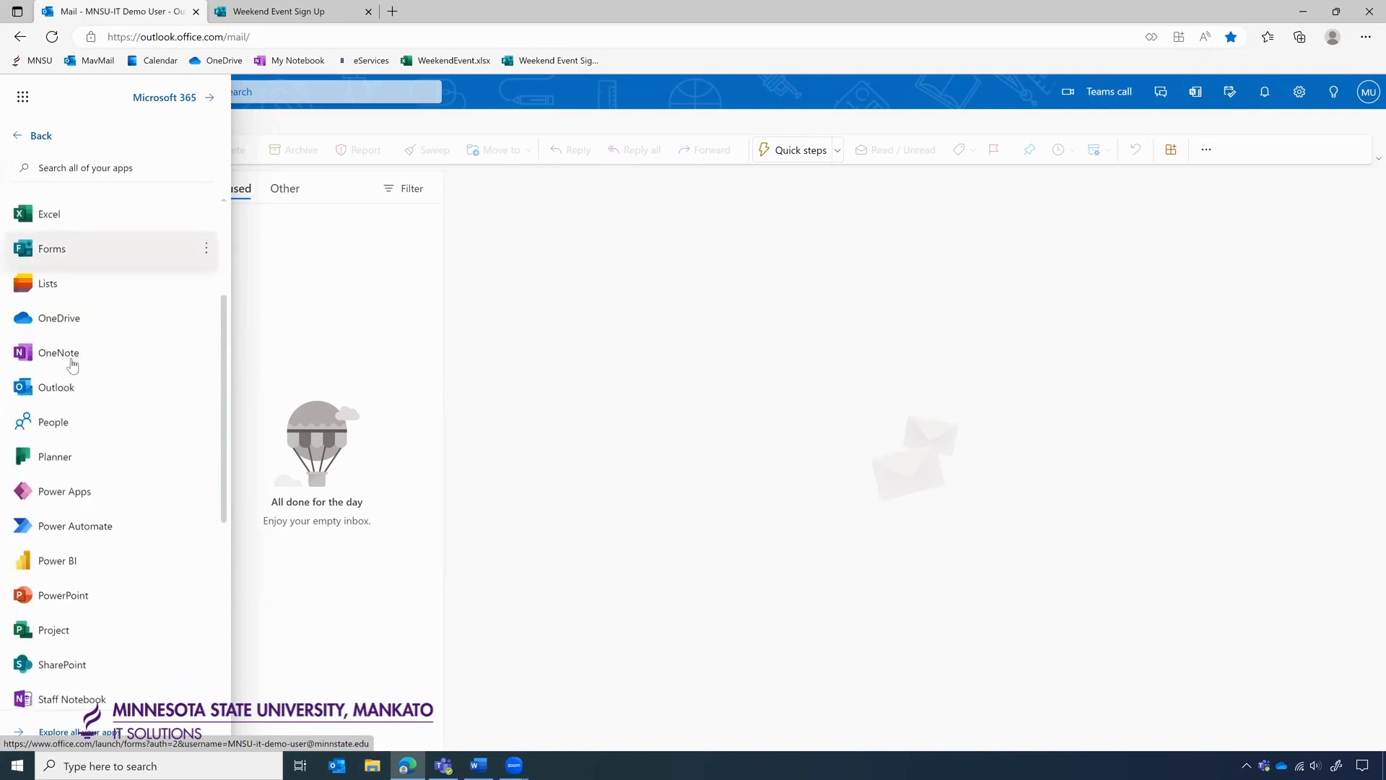
left_click(67, 526)
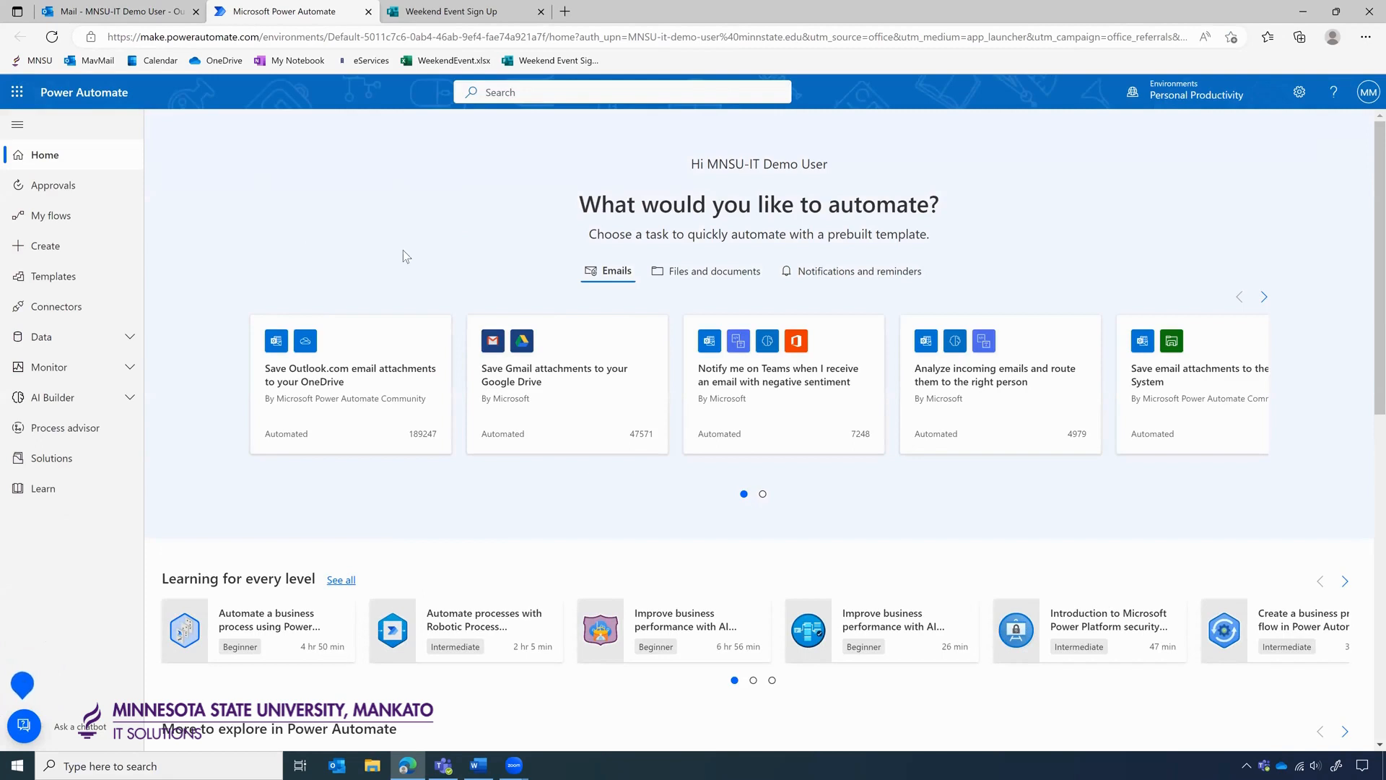
Go to the Create page to see the Automated, Instant and Scheduled cloud flow options.
left_click(60, 255)
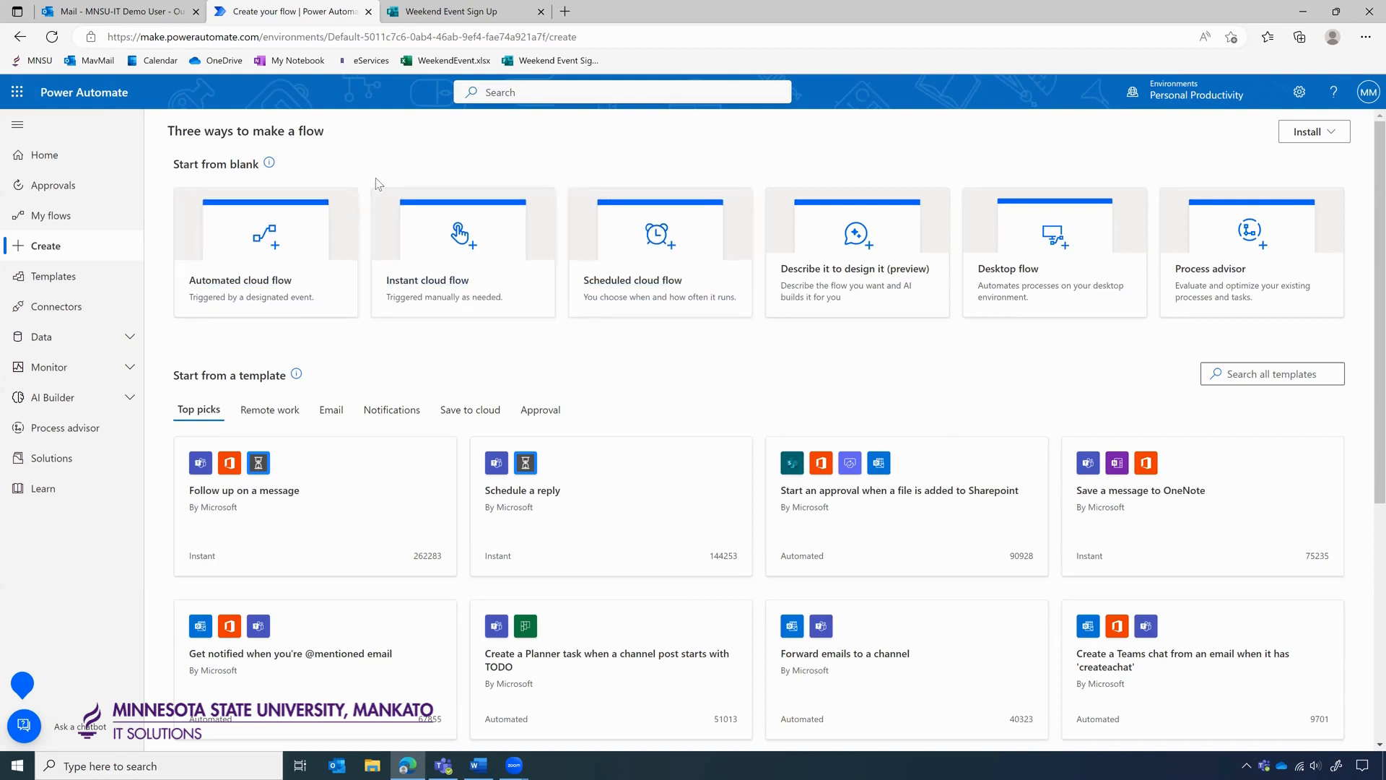
Filter the Templates gallery to the Data collection category.
left_click(49, 287)
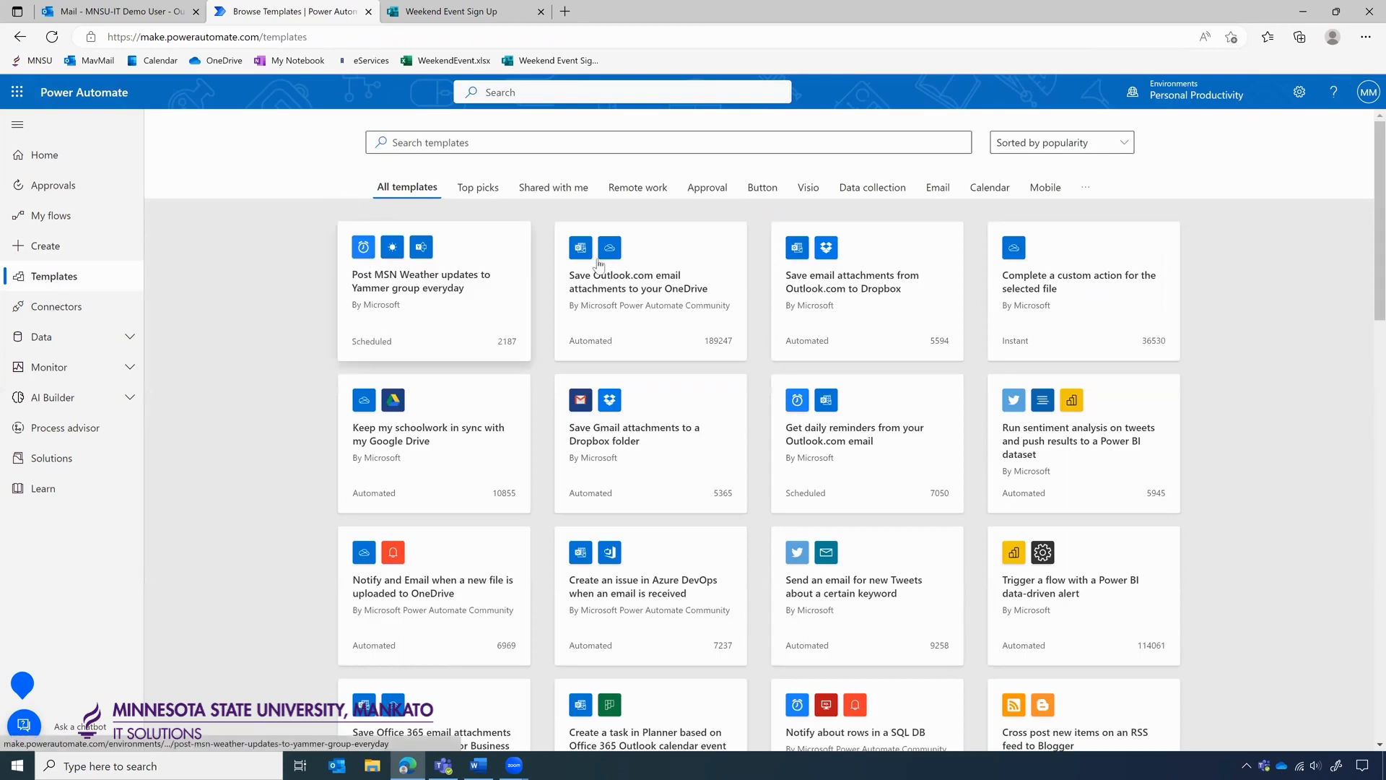
left_click(861, 192)
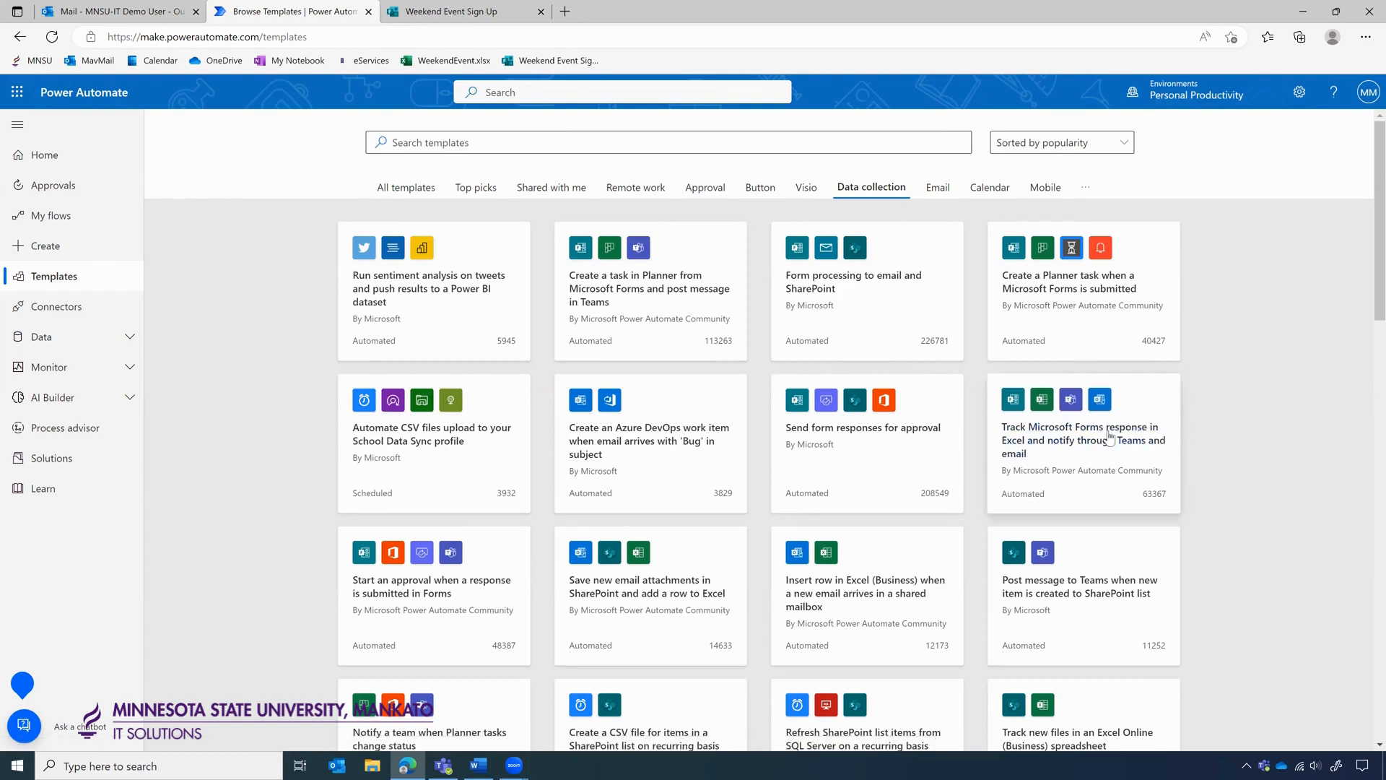
Choose the Forms-to-Excel, Teams and email tracking template, verify its four connections, and continue.
left_click(1100, 439)
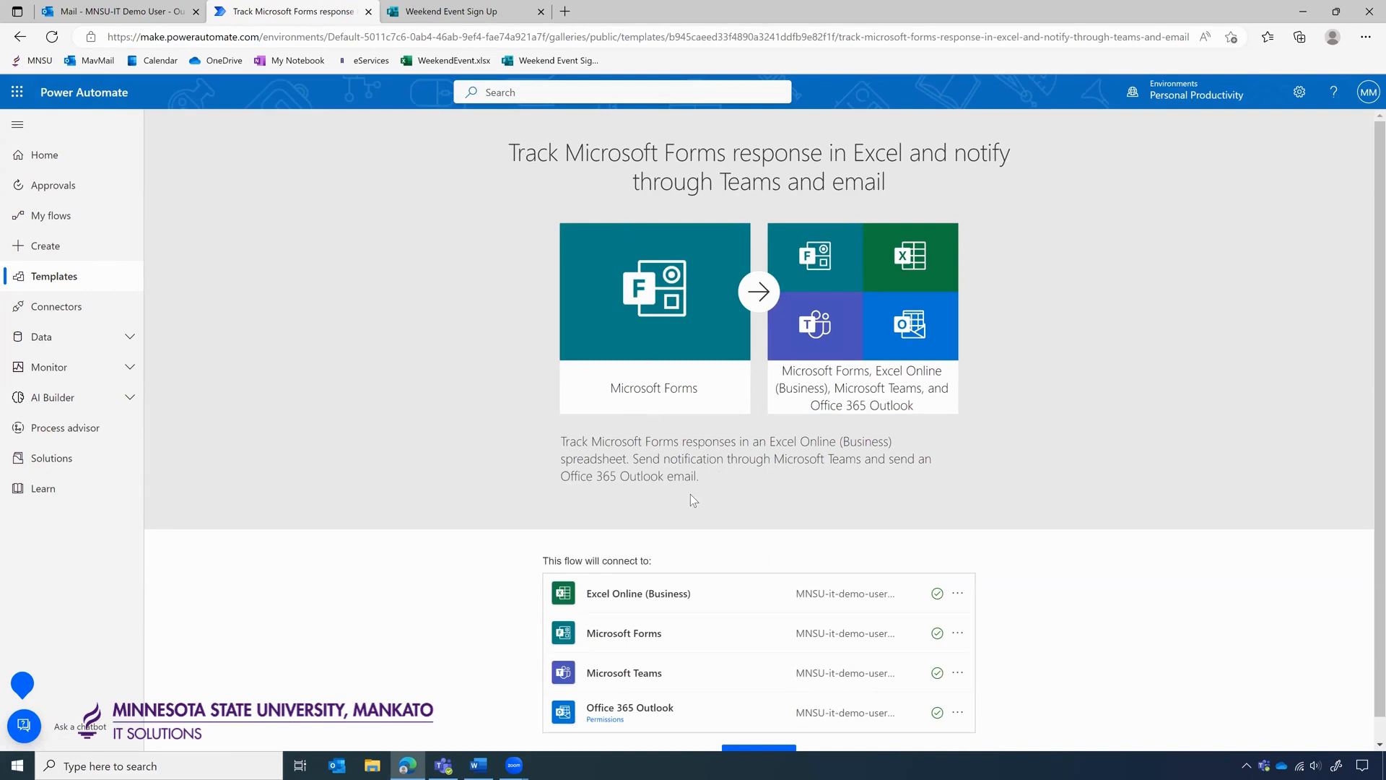
scroll(690, 494, "down", 1)
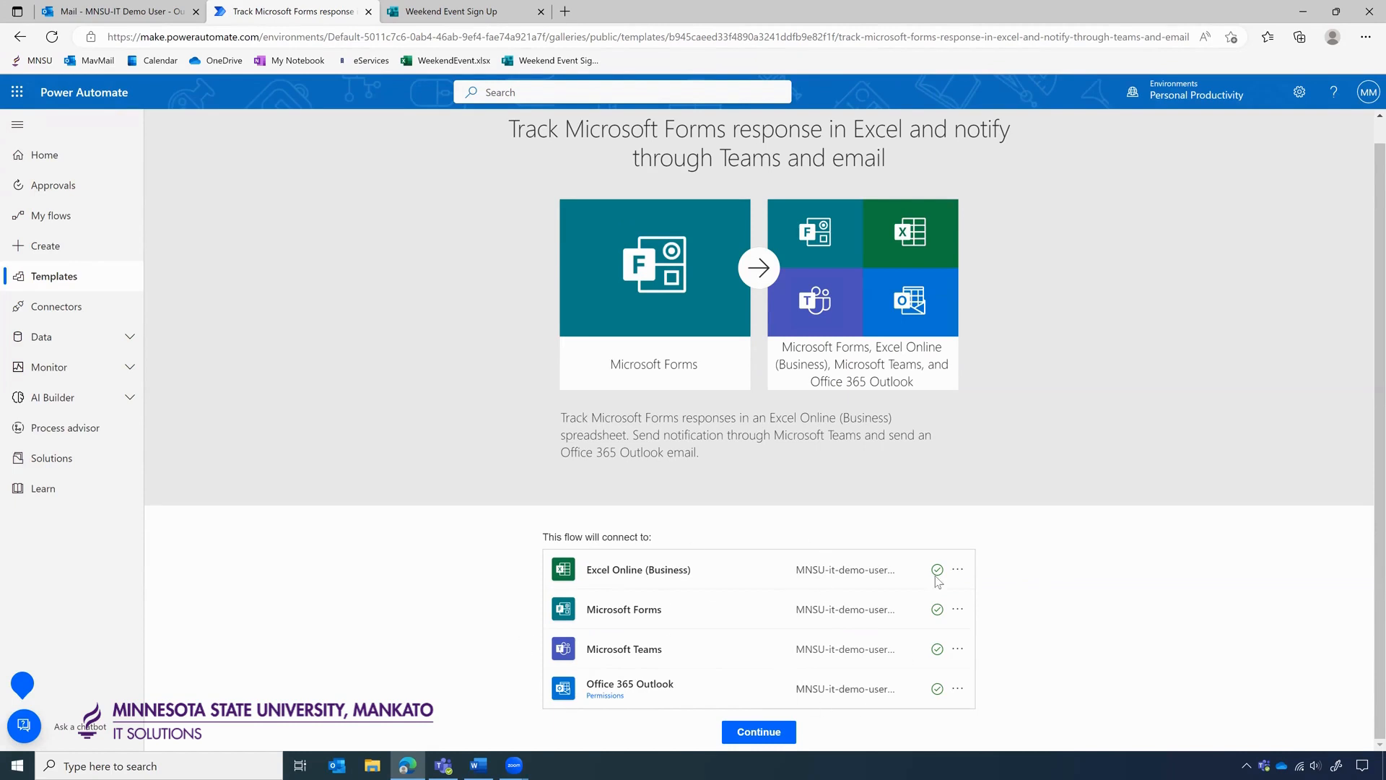
left_click(764, 731)
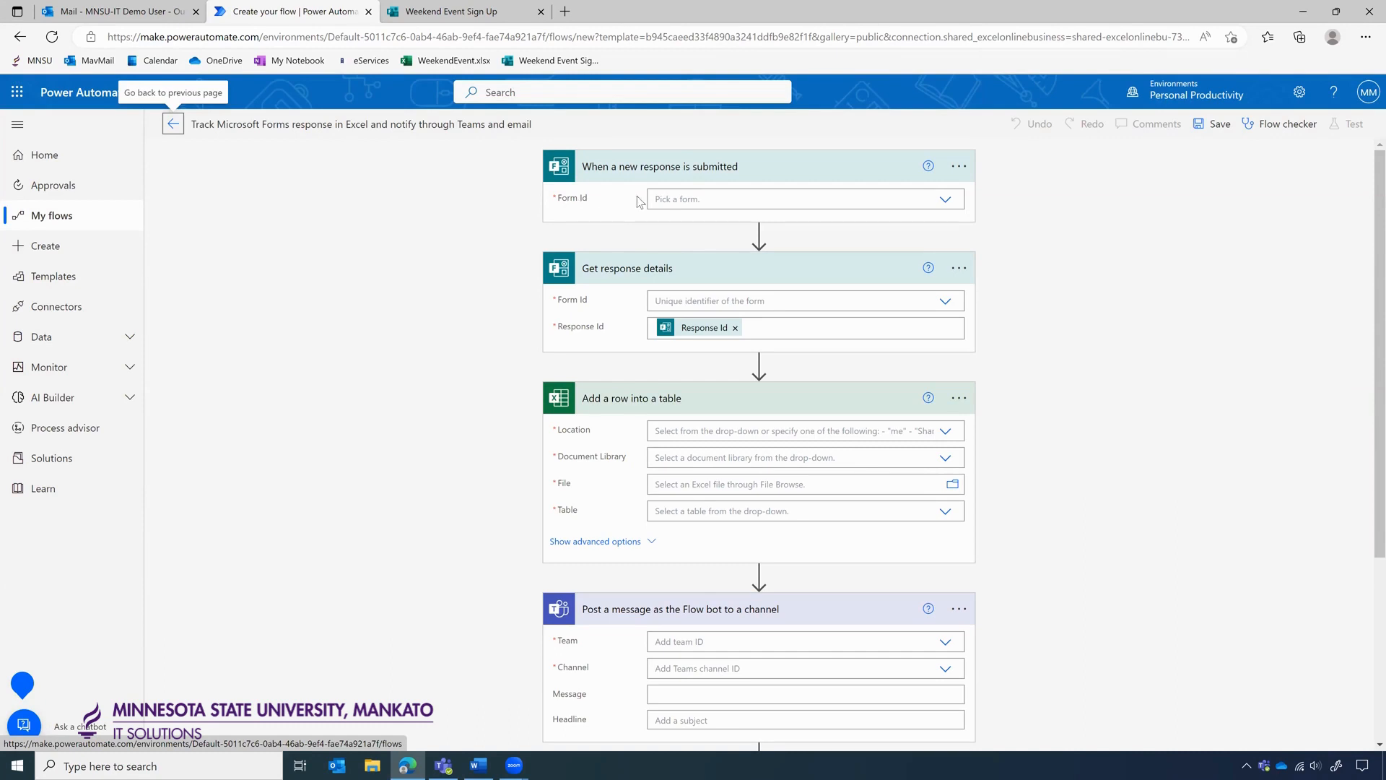
Set the new-response trigger's Form Id to Weekend Event Sign Up.
left_click(945, 201)
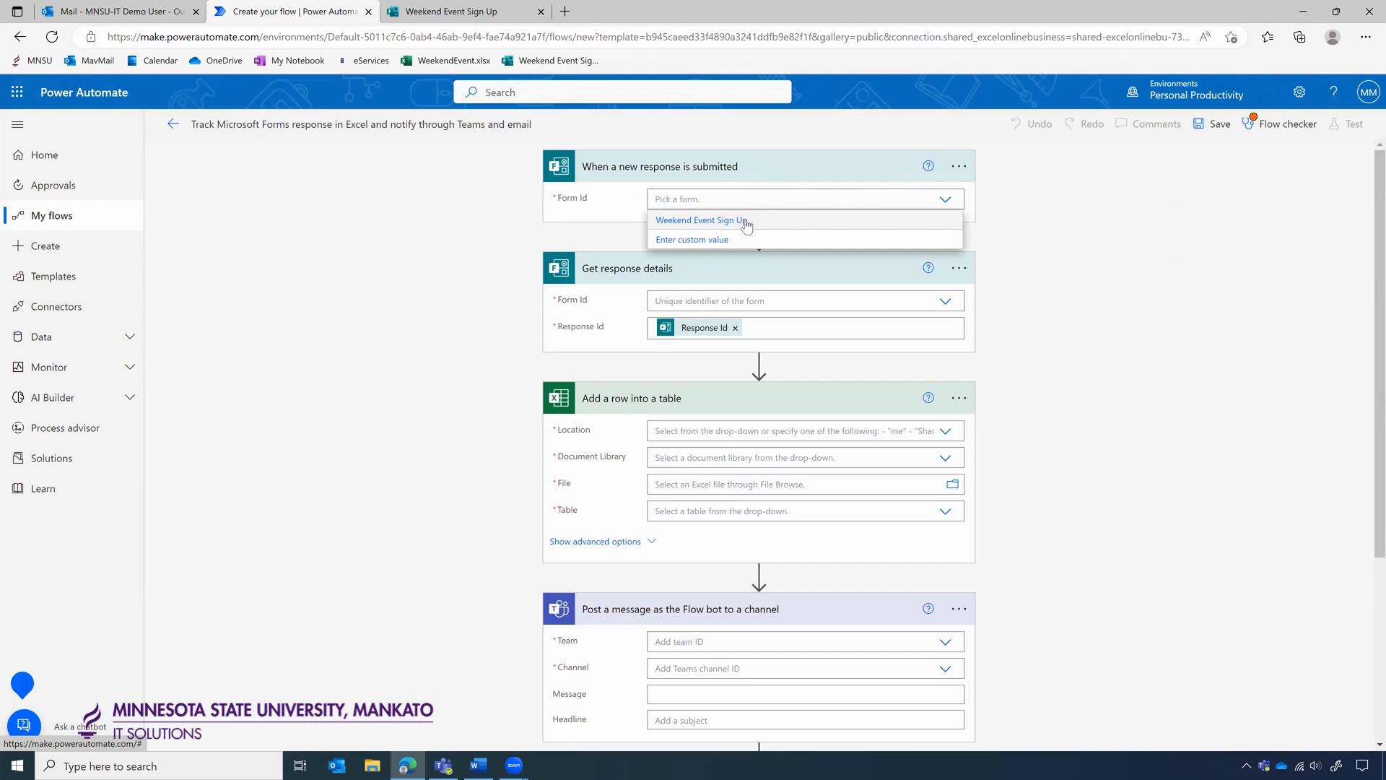
left_click(826, 224)
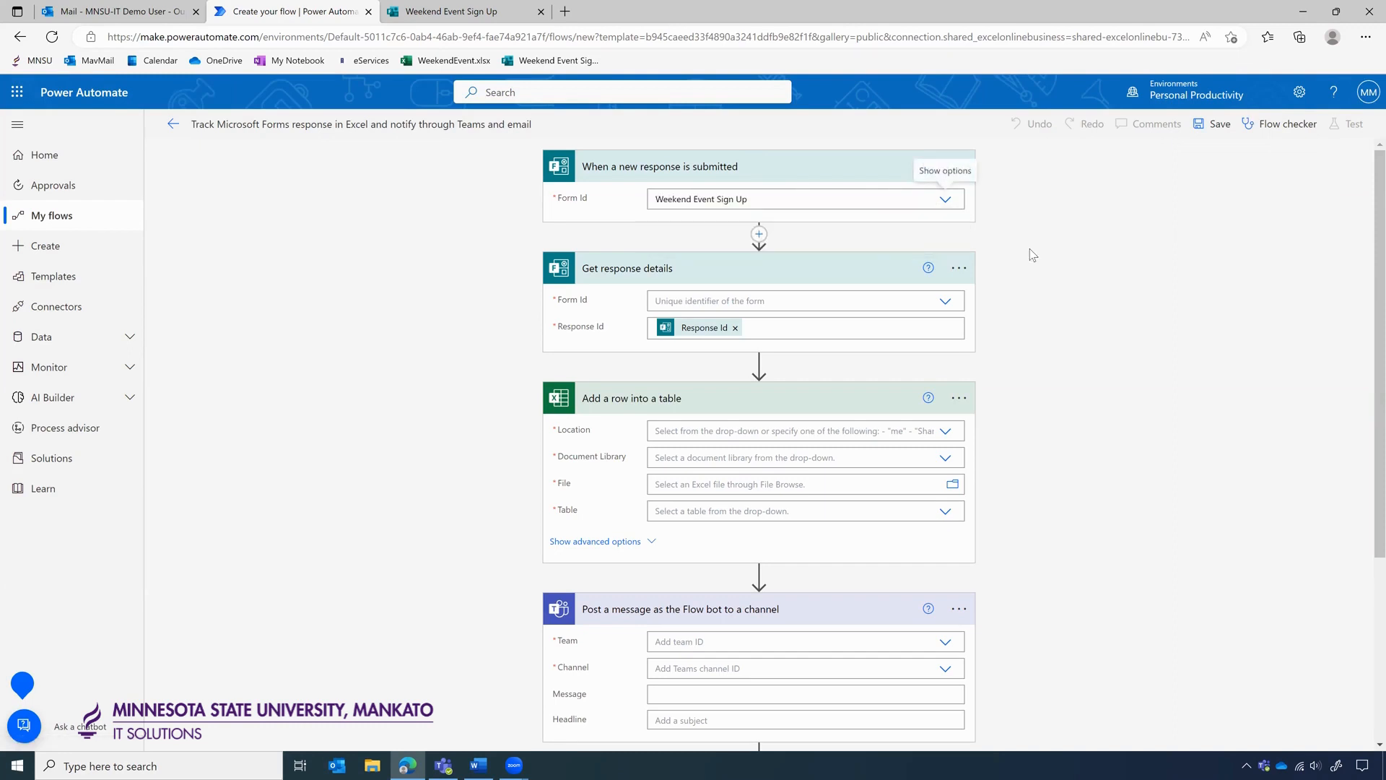
left_click(506, 10)
left_click(293, 10)
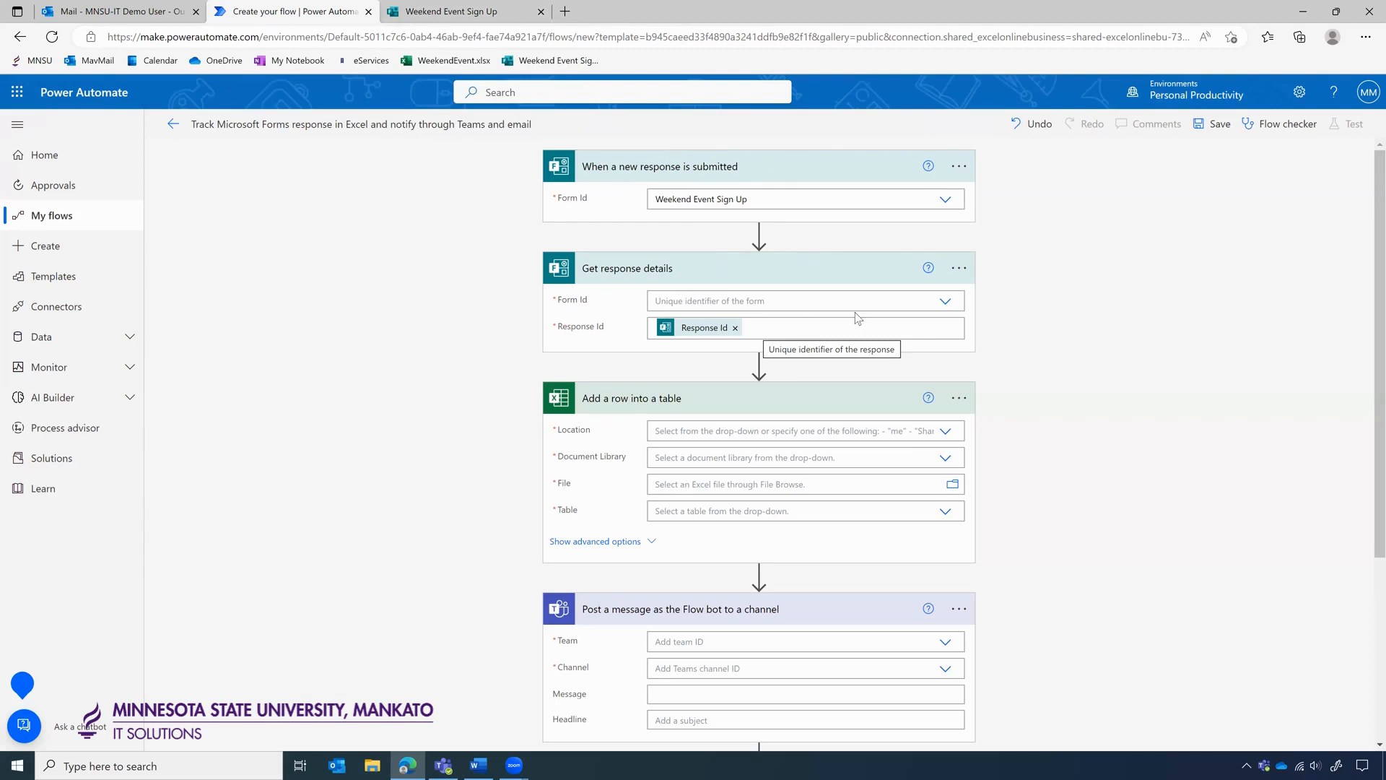
Set the Get response details step's Form Id to Weekend Event Sign Up.
left_click(945, 302)
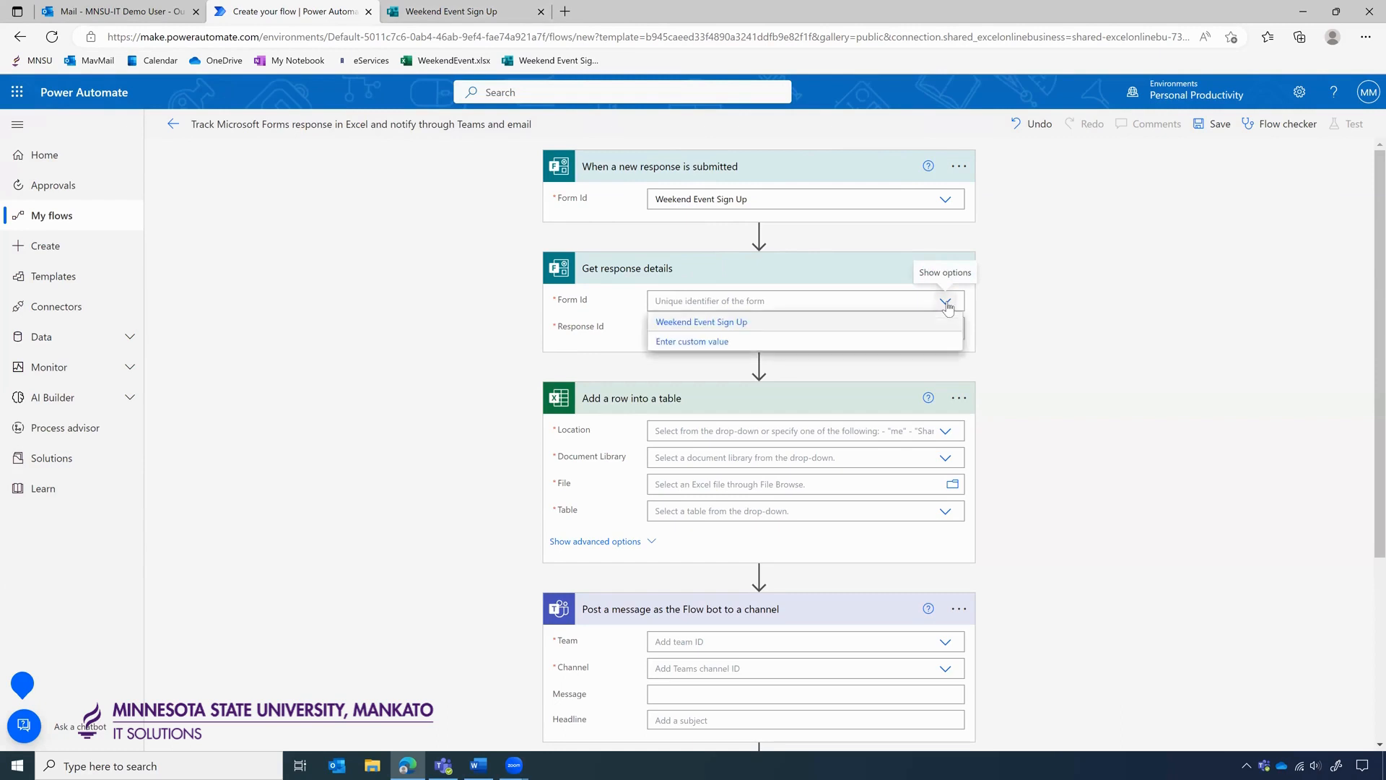
left_click(704, 323)
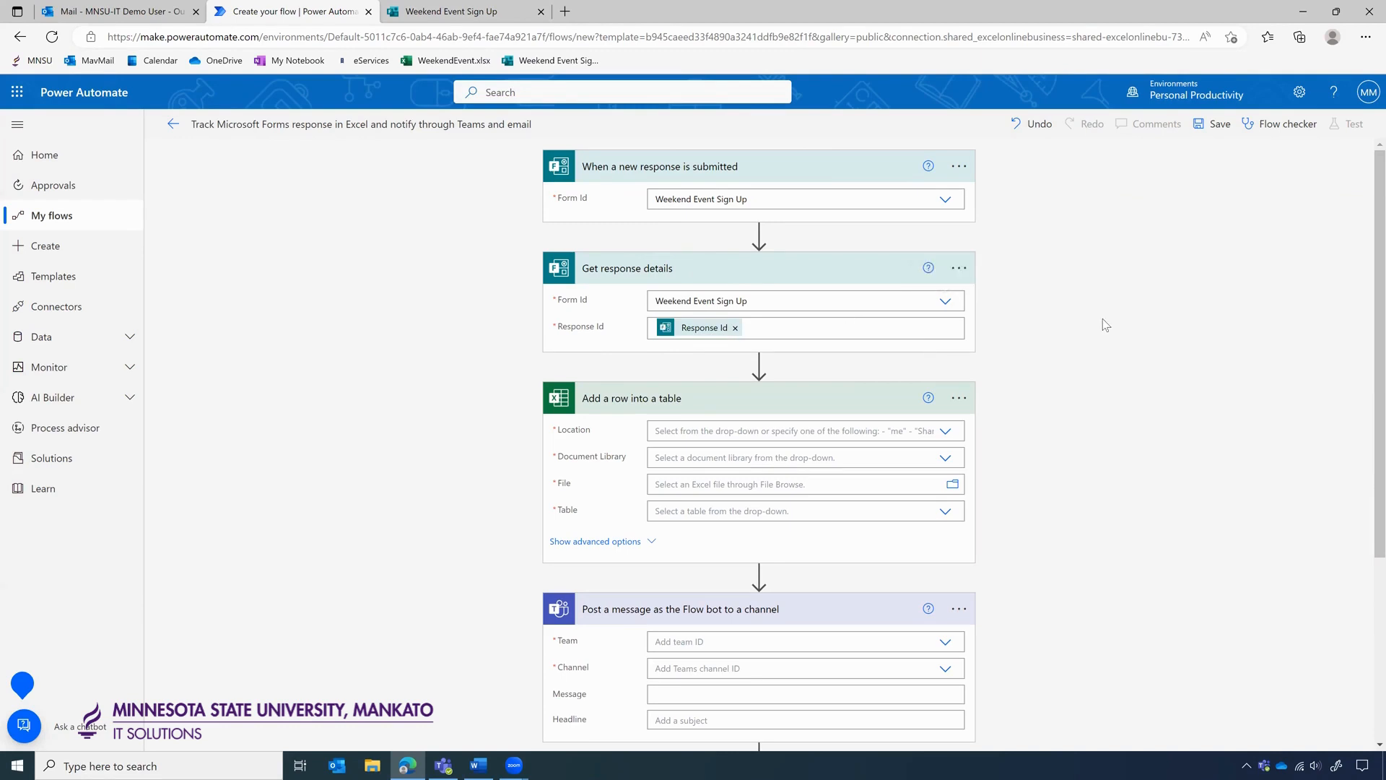
scroll(1102, 324, "down", 1)
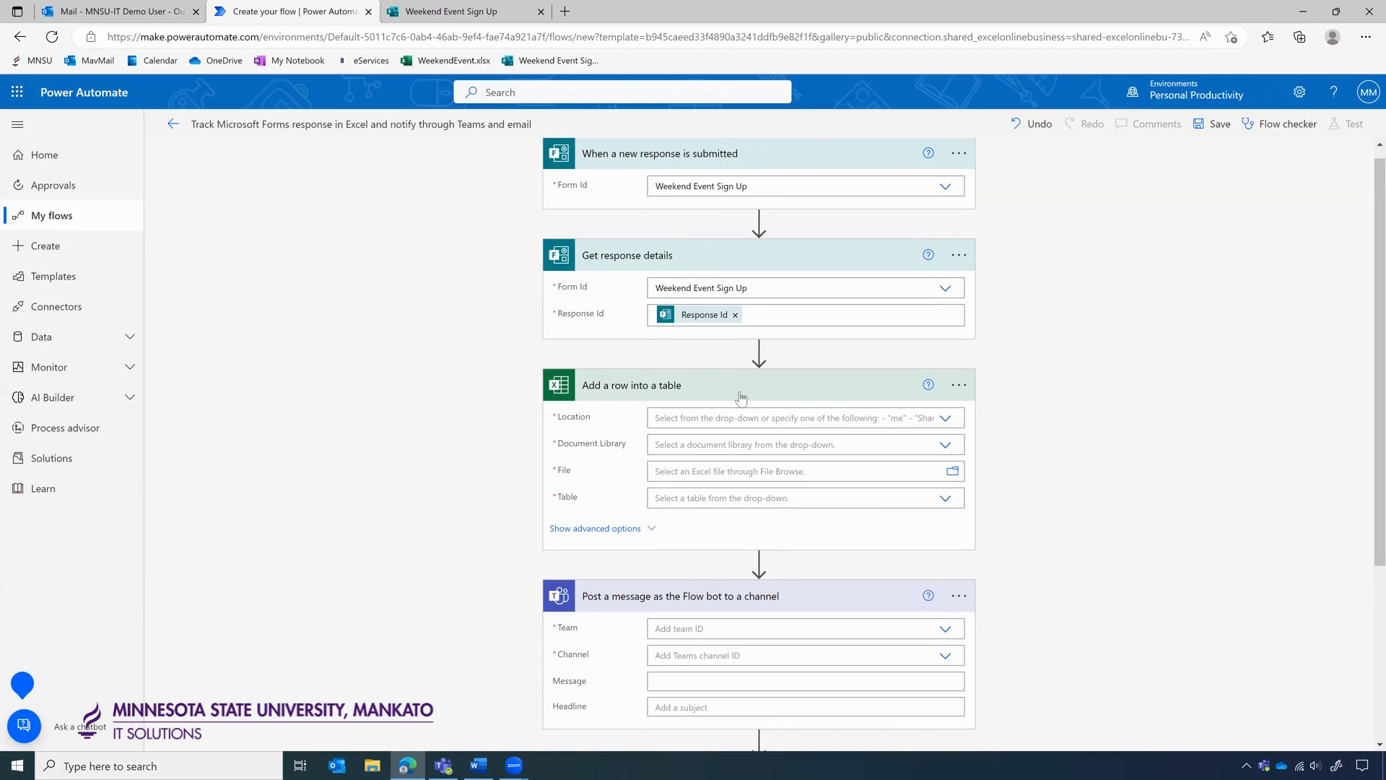
scroll(1007, 409, "down", 2)
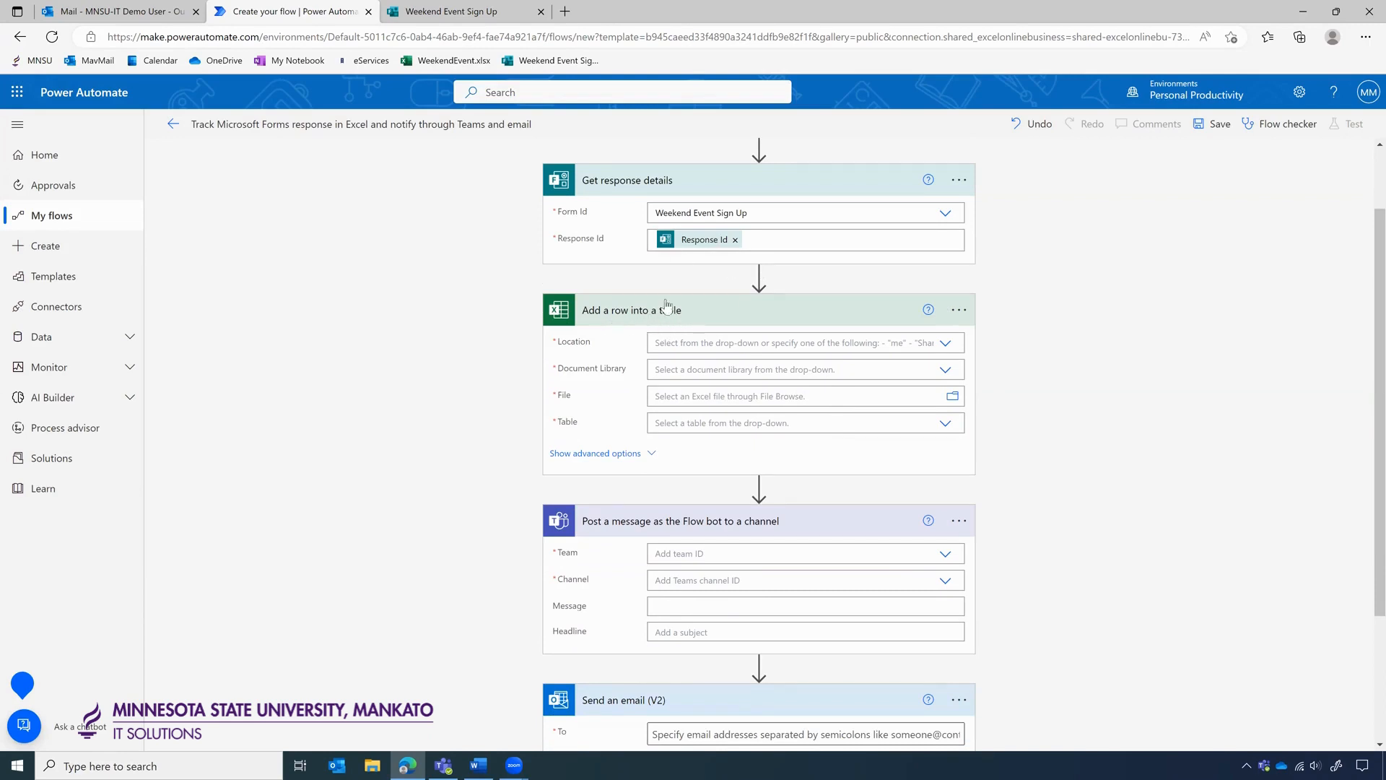
Confirm WeekendEvent.xlsx holds Table1 with columns Submitted through Phone number, then return to the flow.
left_click(565, 11)
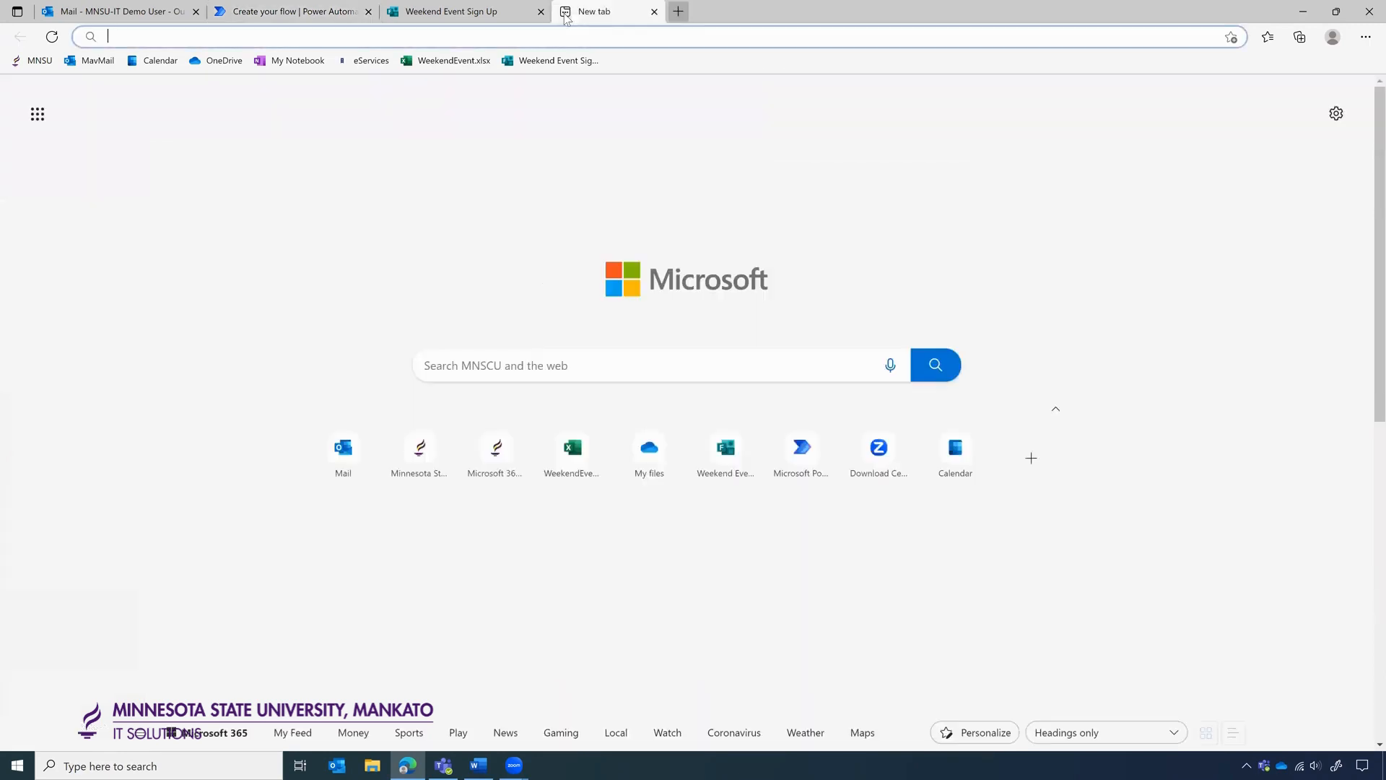
left_click(446, 65)
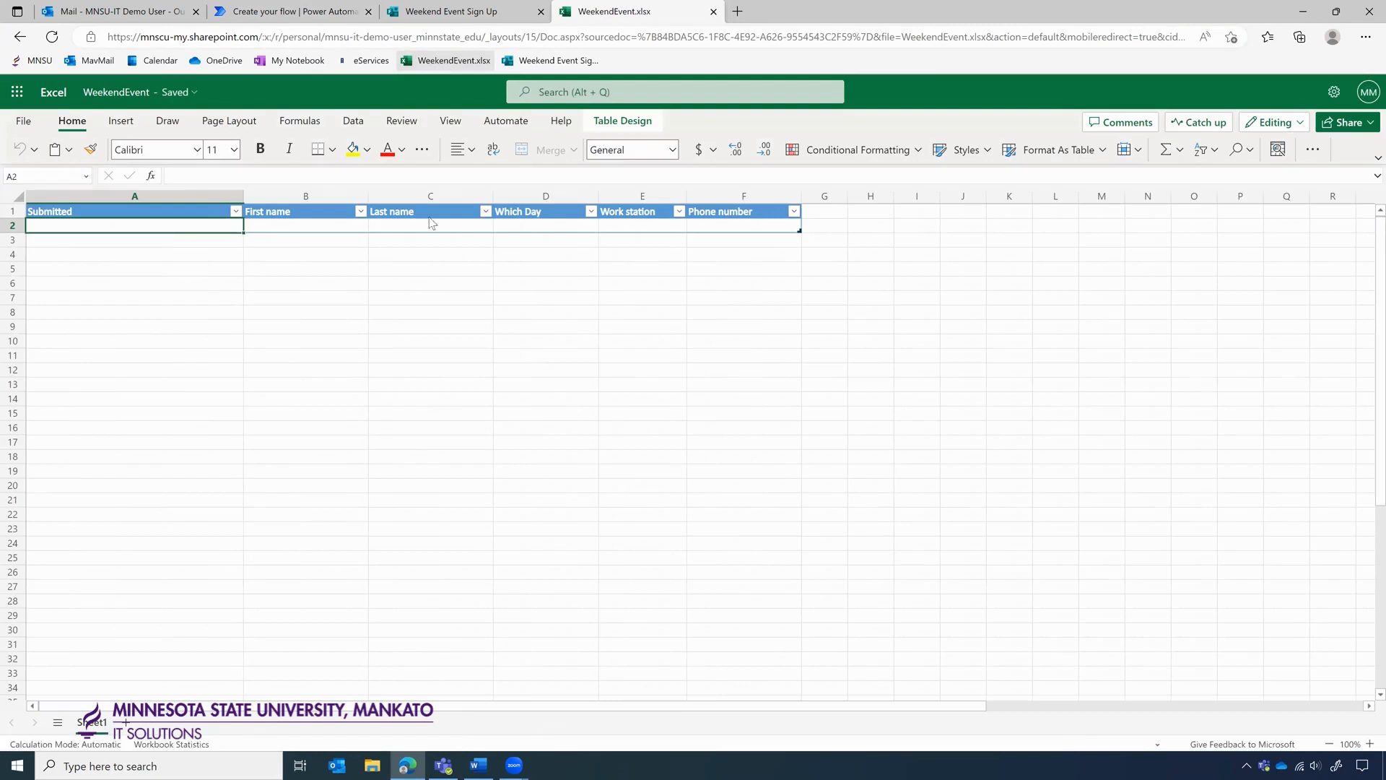
left_click(265, 225)
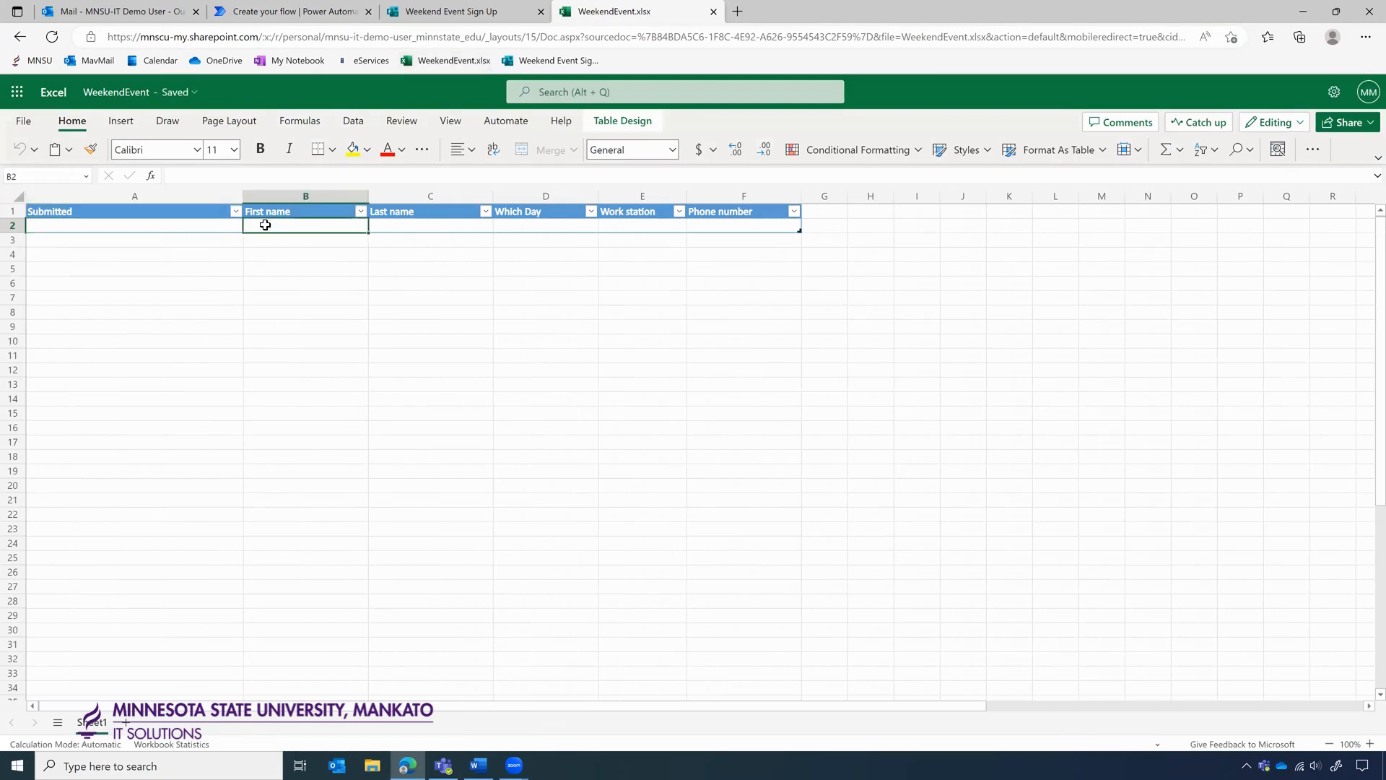
left_click(166, 224)
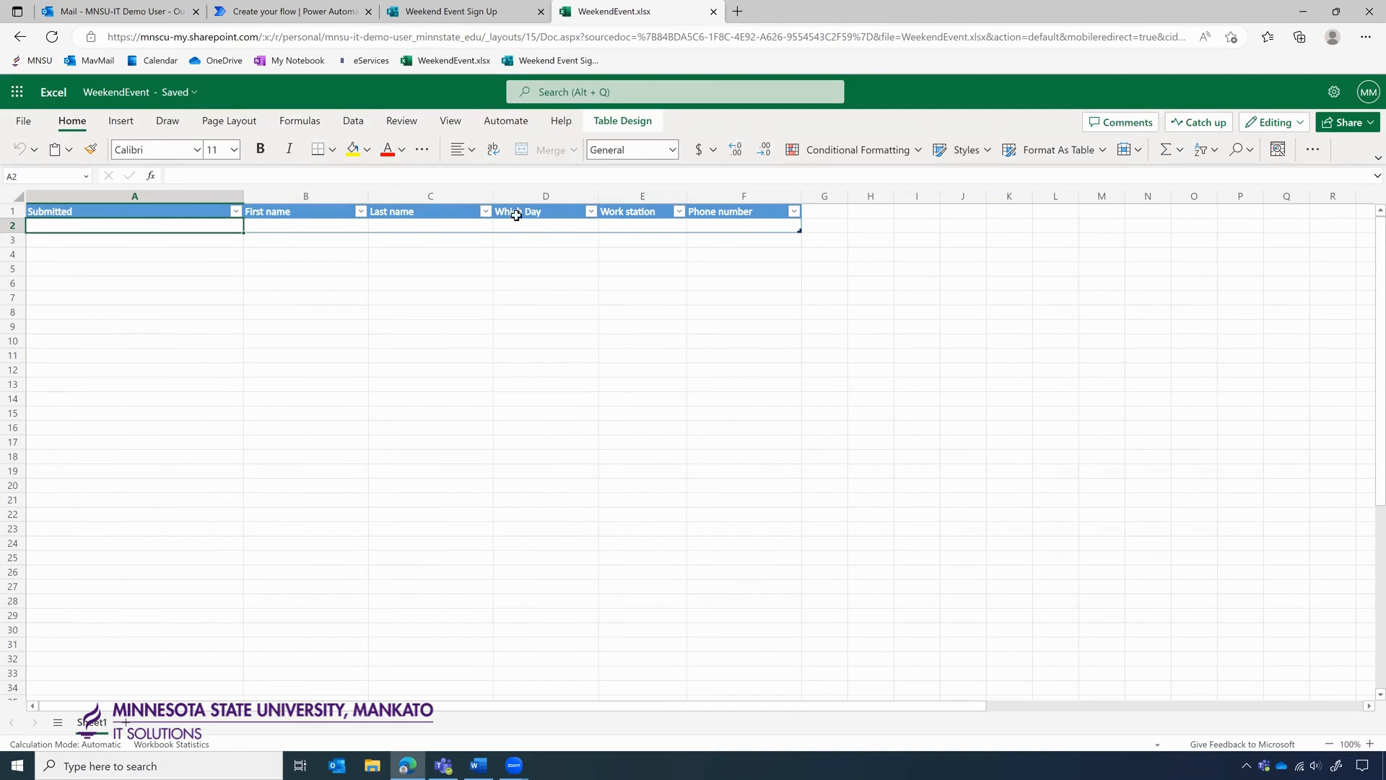
left_click(630, 123)
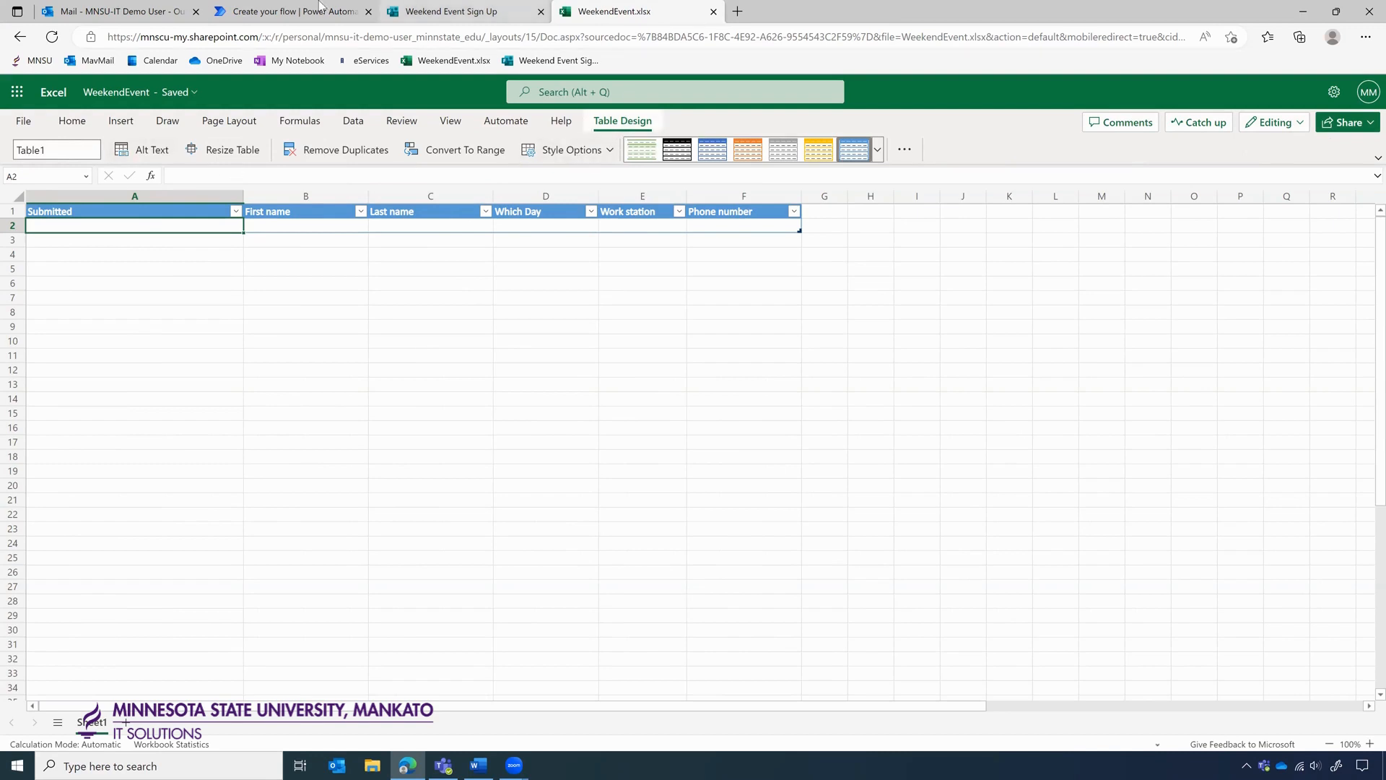
left_click(289, 11)
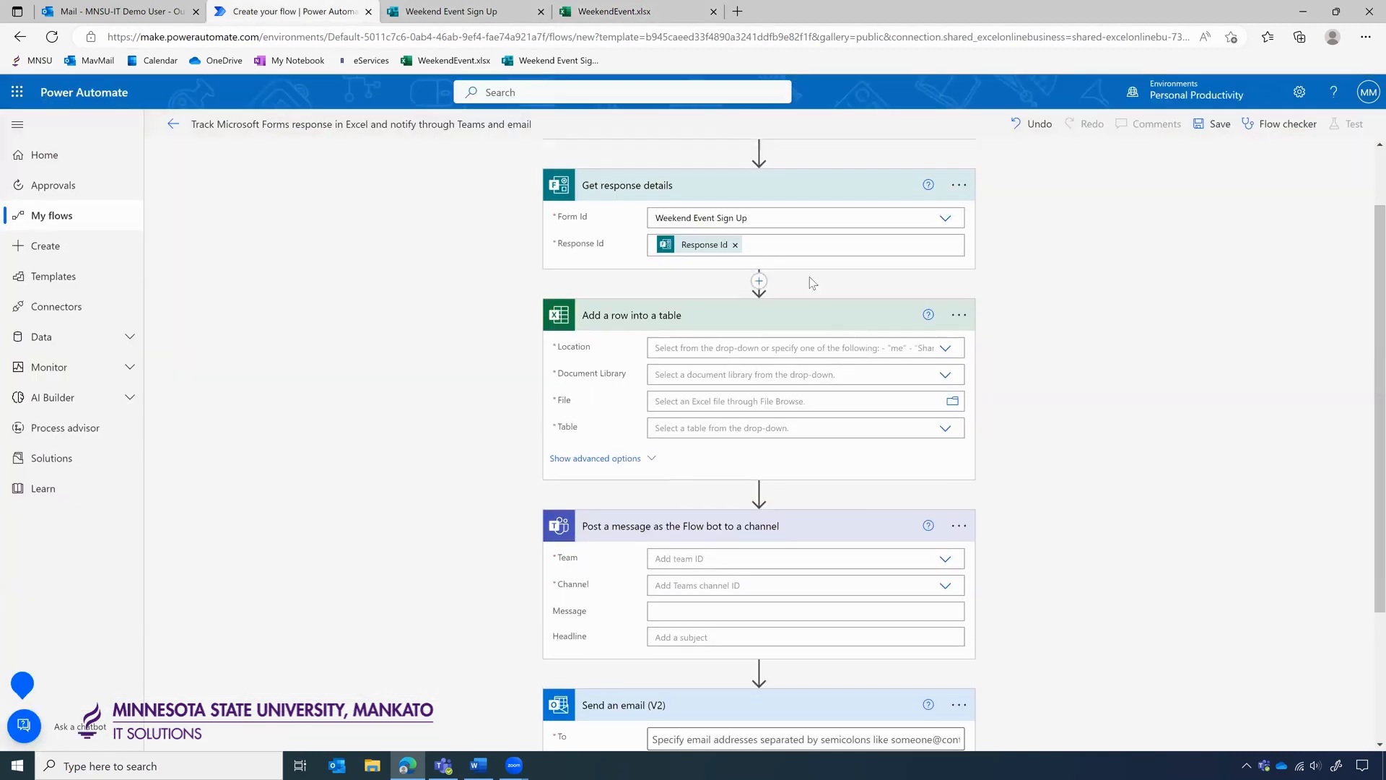
Set Add a row into a table's Location to OneDrive for Business and Document Library to OneDrive.
scroll(809, 274, "up", 3)
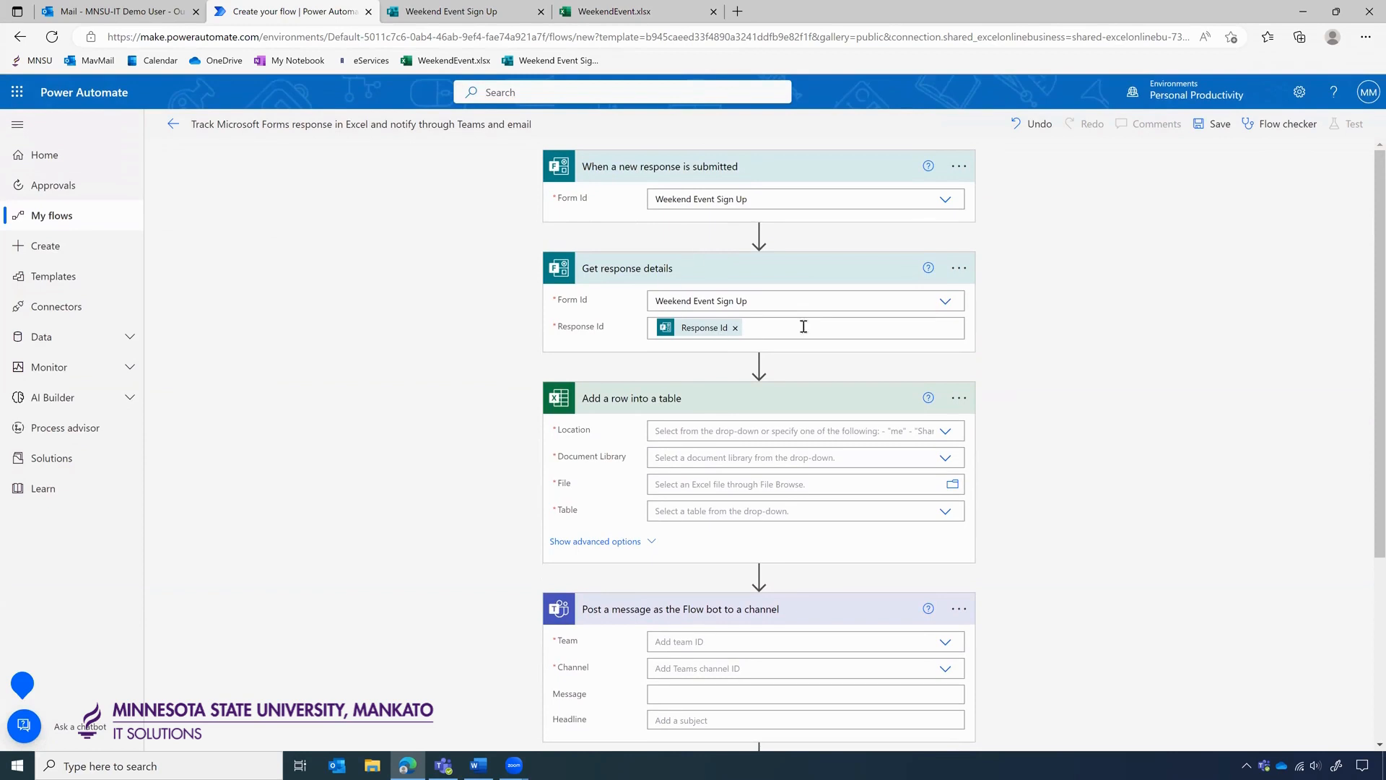
scroll(803, 326, "down", 2)
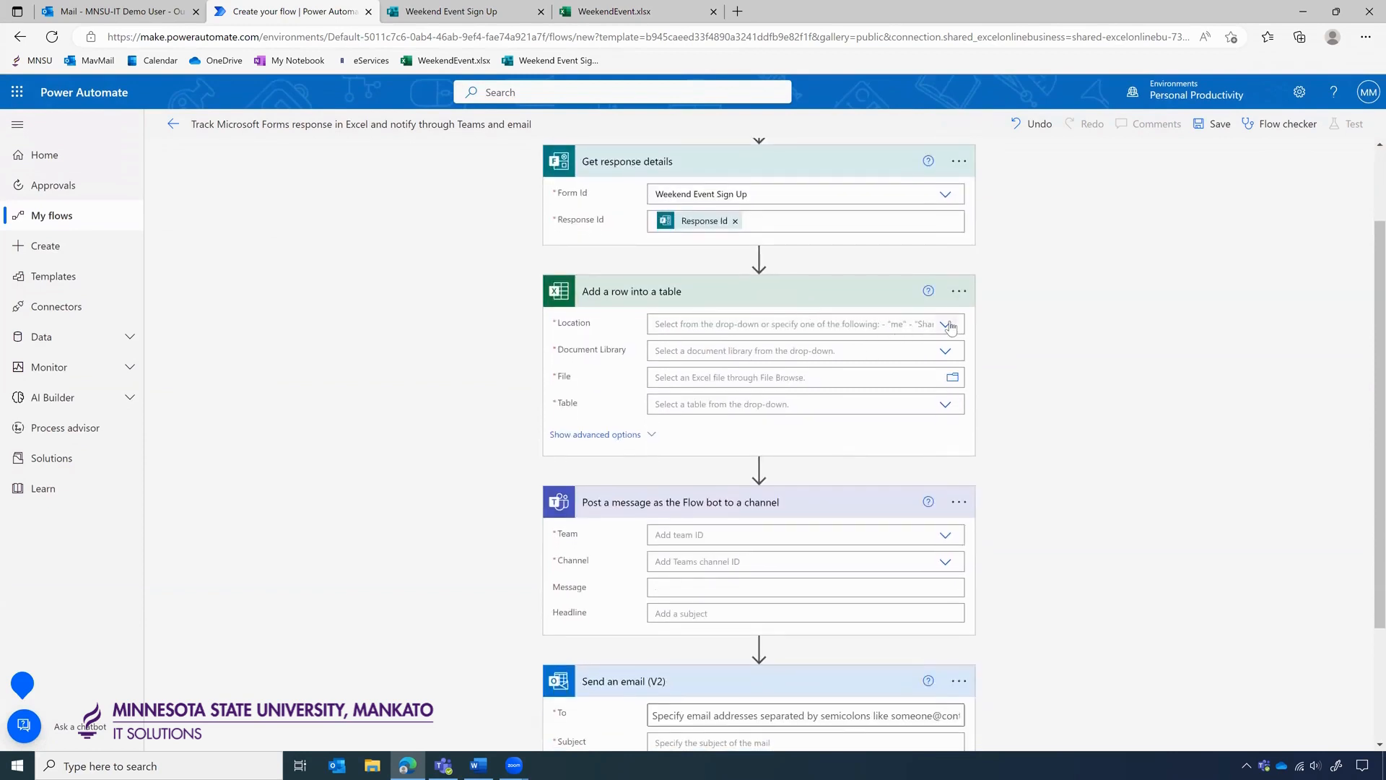
left_click(945, 325)
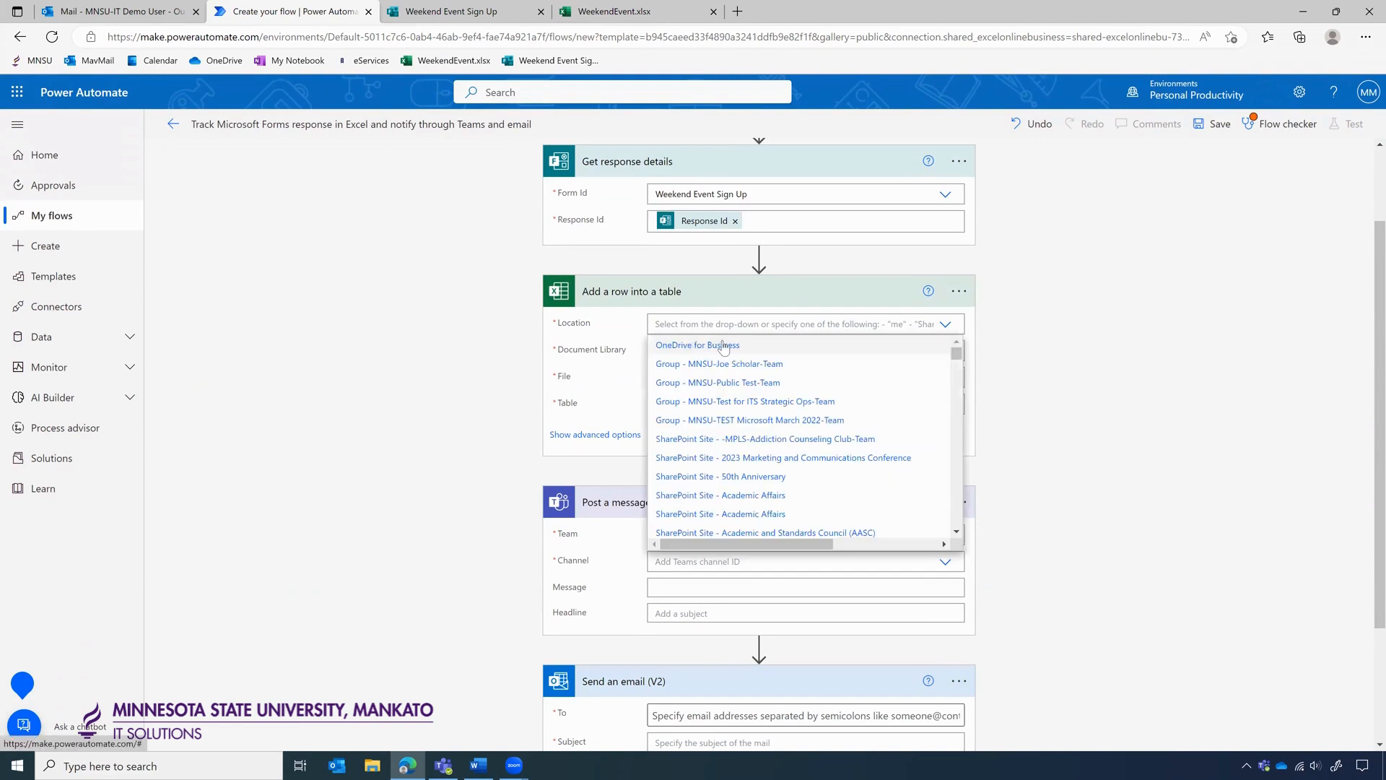
left_click(725, 345)
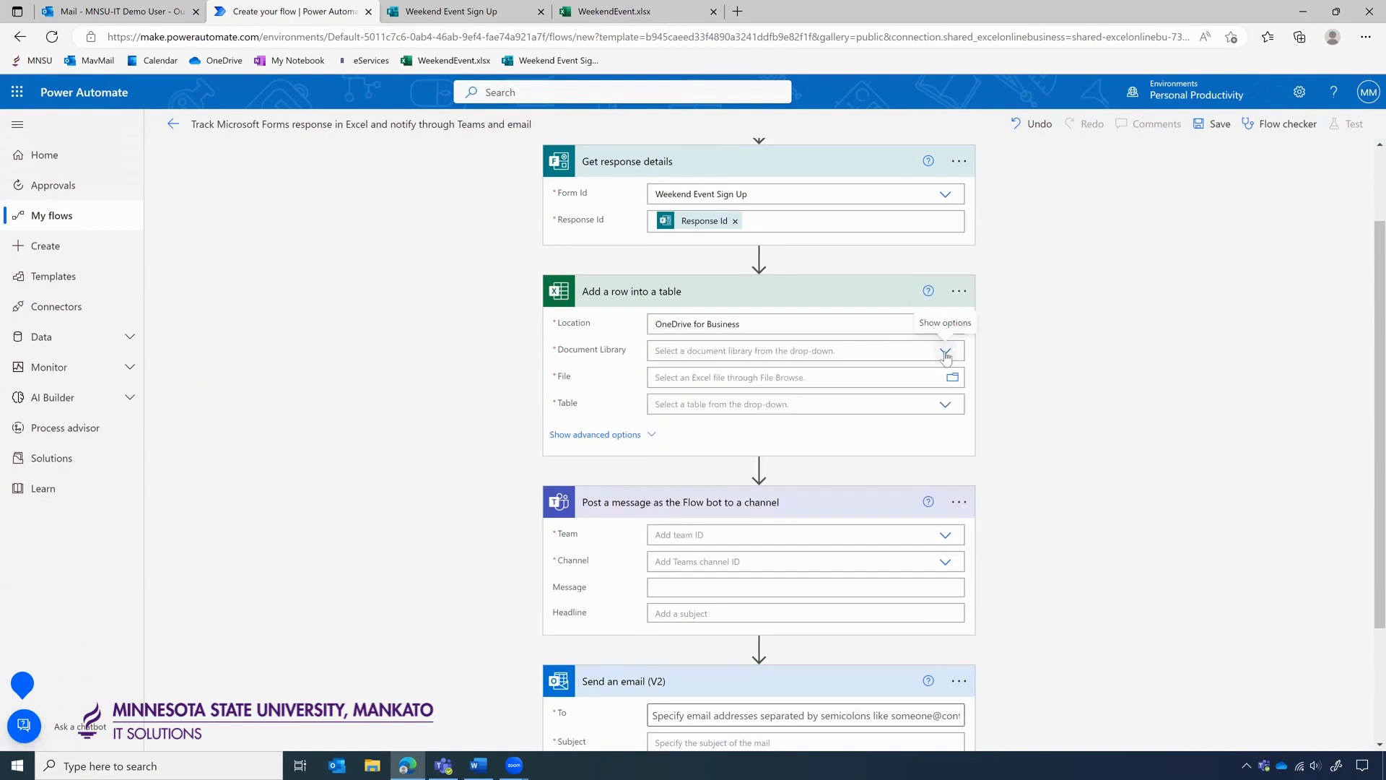
left_click(945, 352)
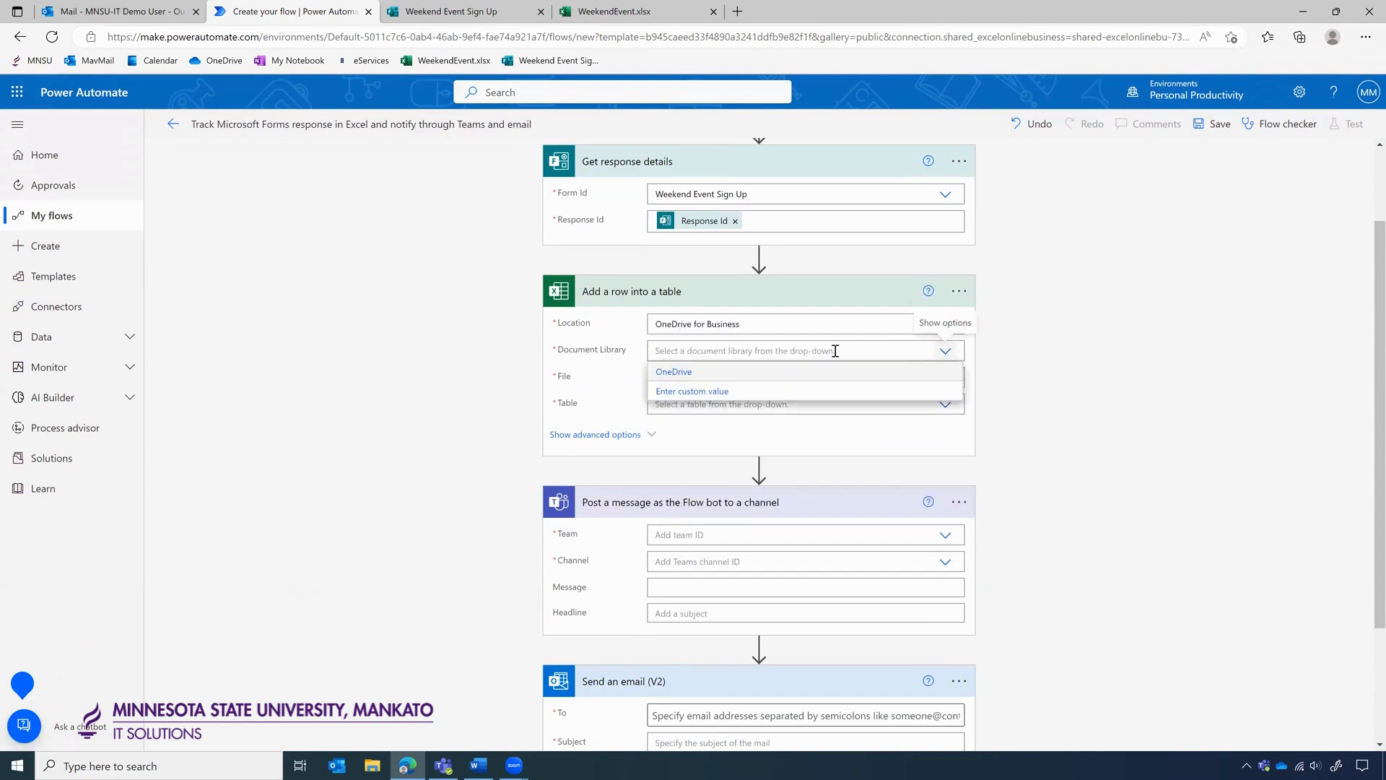
left_click(683, 374)
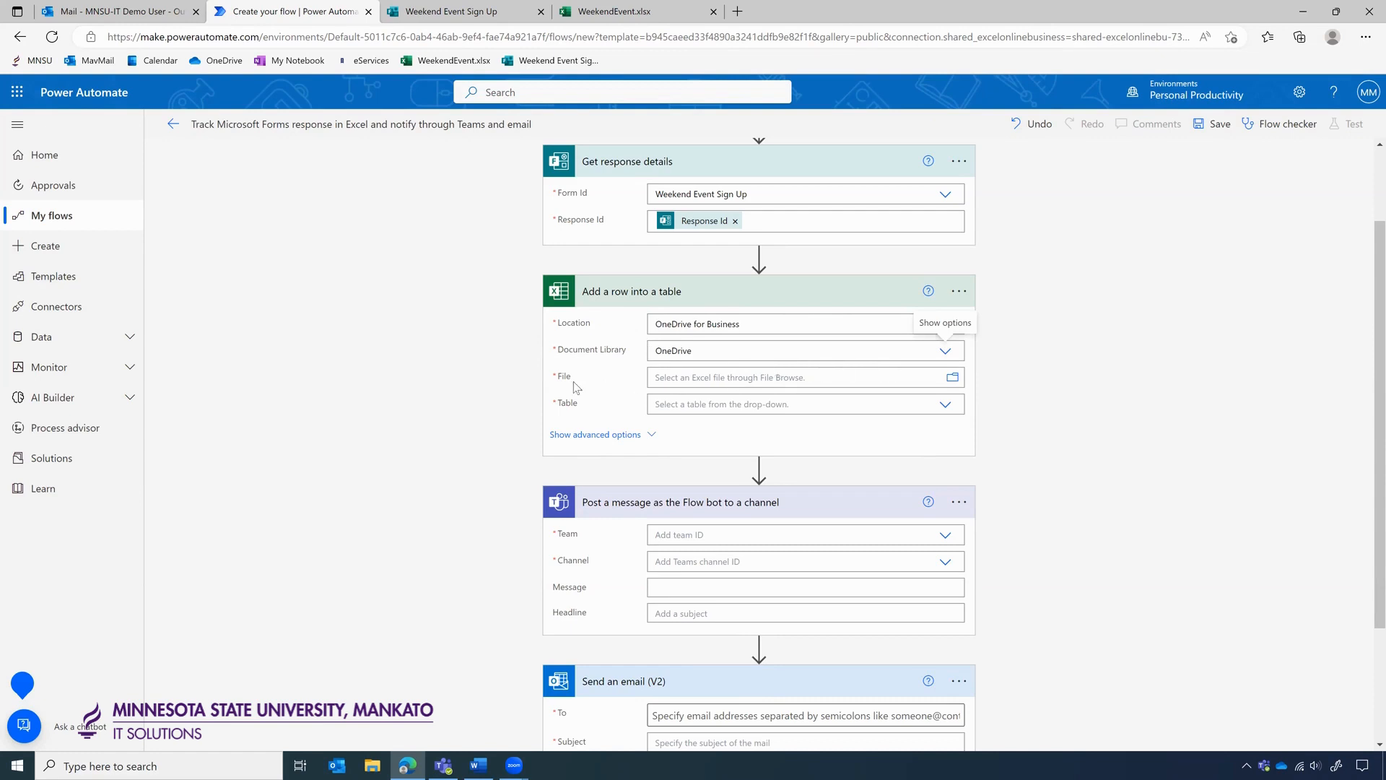
Point the Excel row step at Table1 in /WeekendEvent.xlsx.
left_click(953, 379)
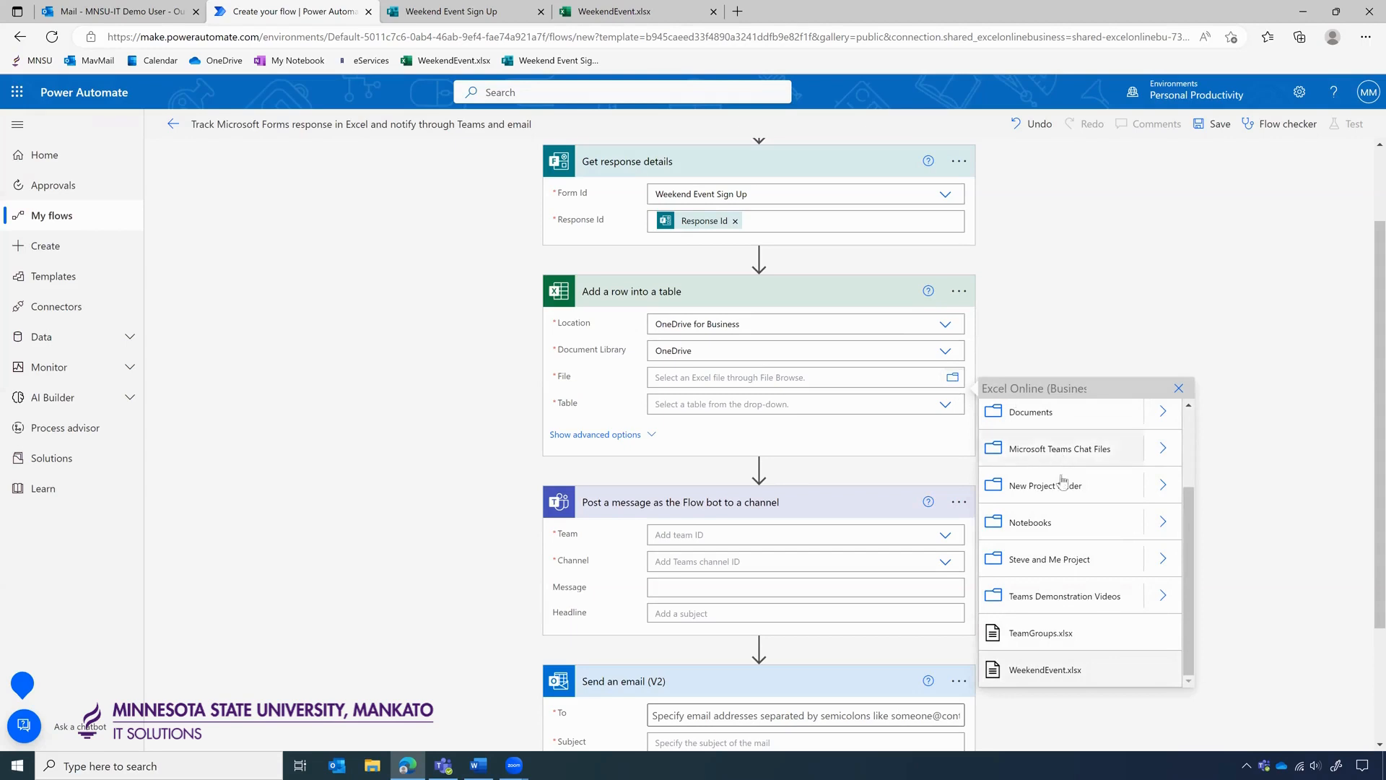
scroll(1056, 566, "up", 1)
scroll(1055, 565, "up", 3)
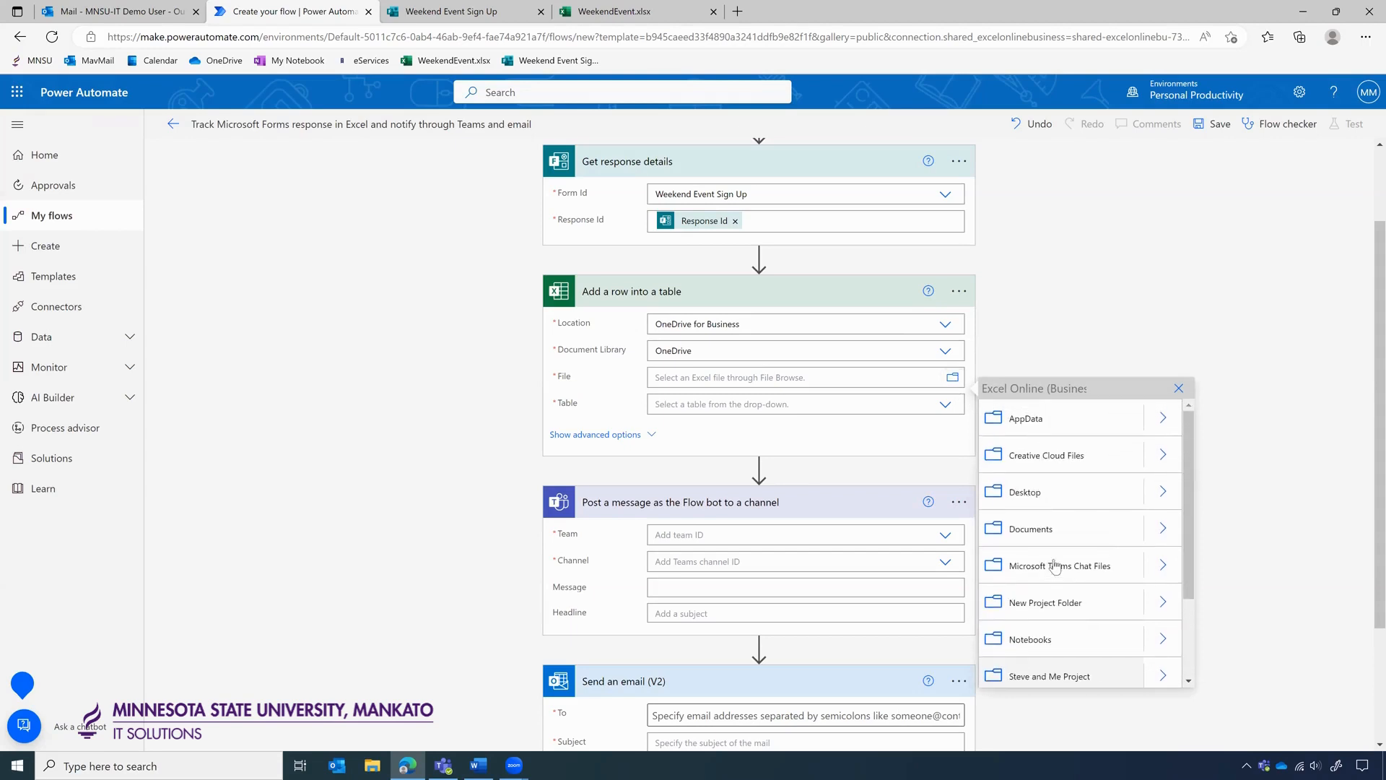
scroll(1055, 566, "down", 4)
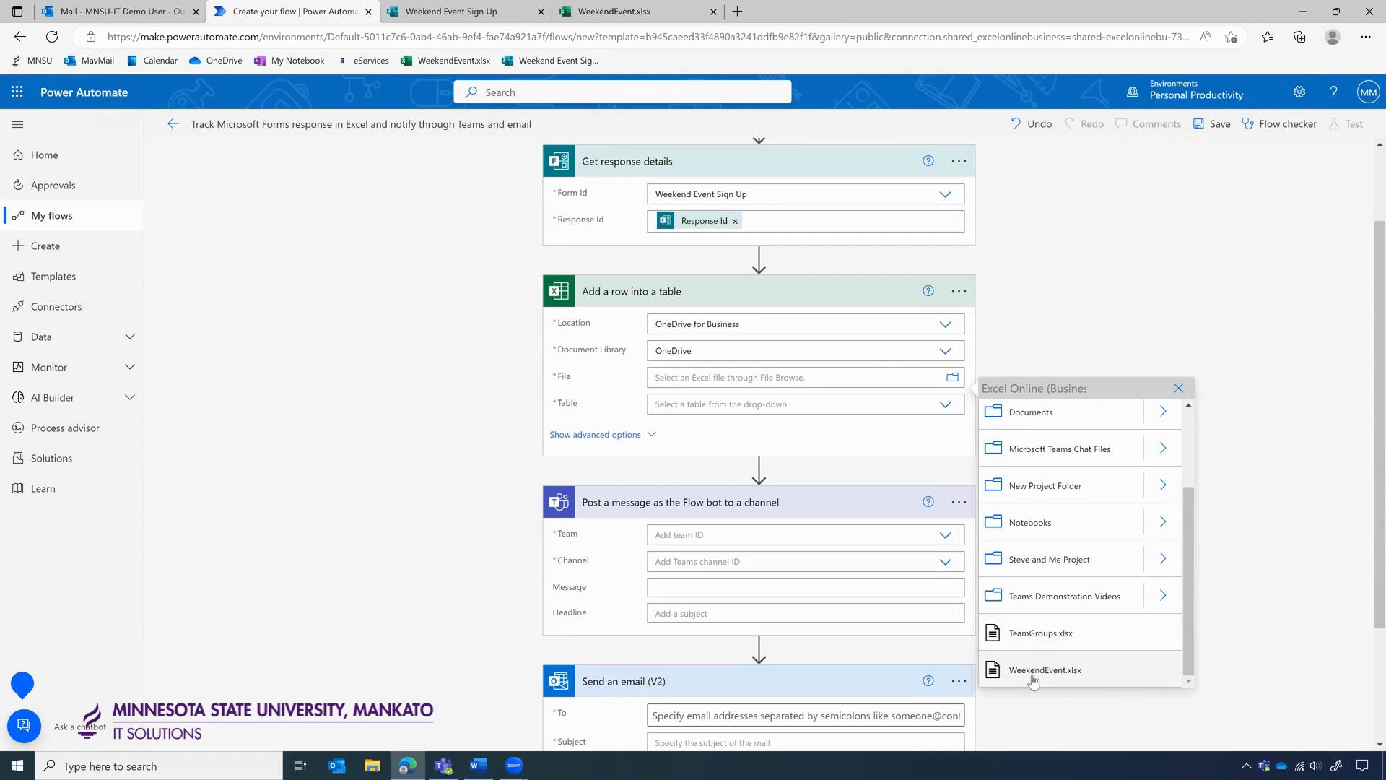
left_click(1032, 675)
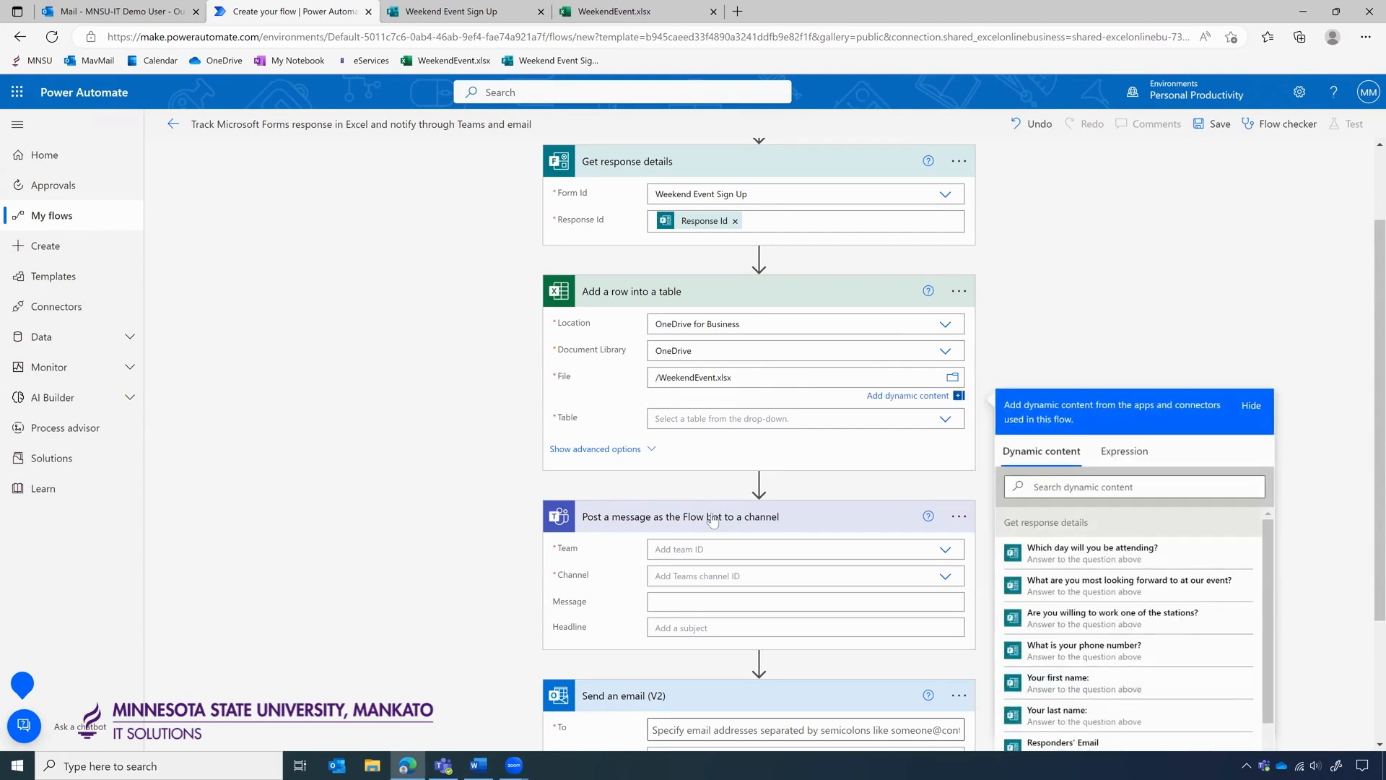
left_click(782, 457)
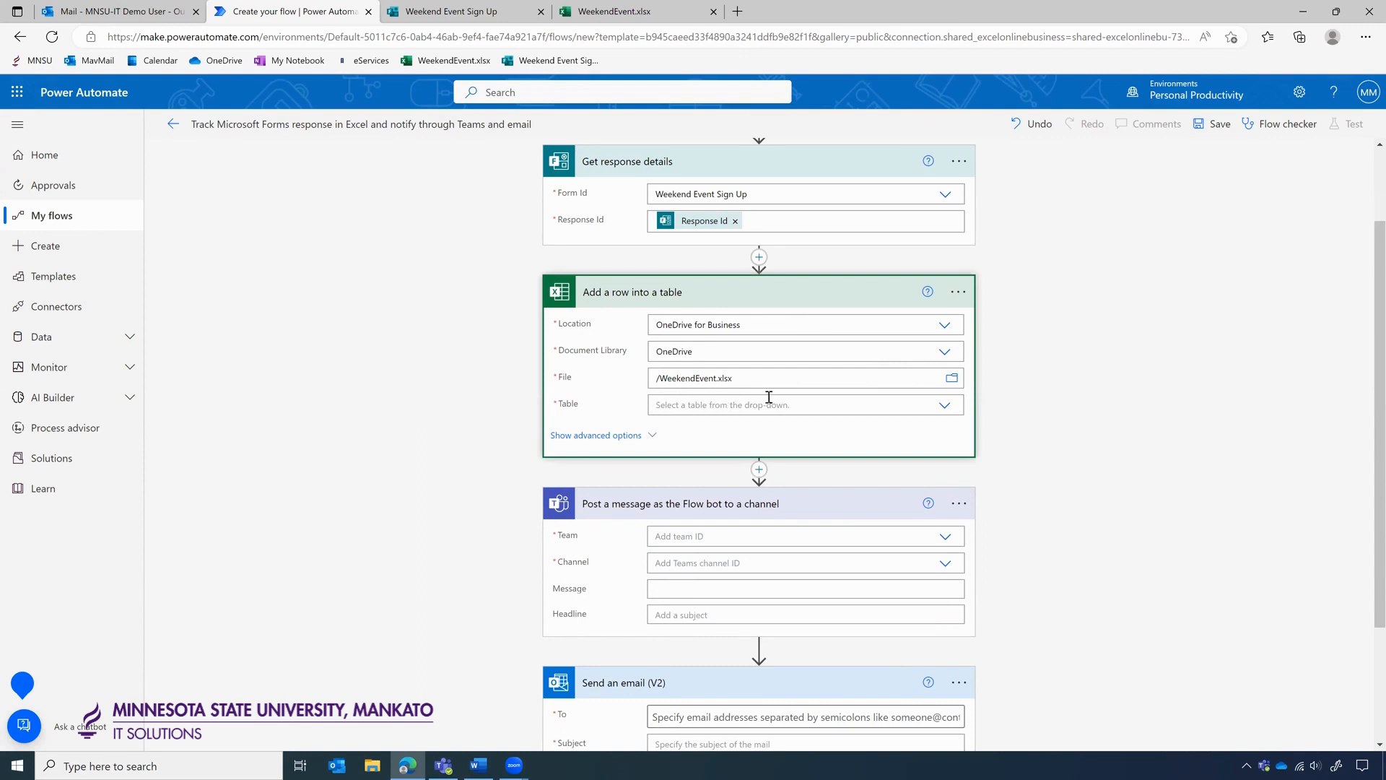
left_click(952, 405)
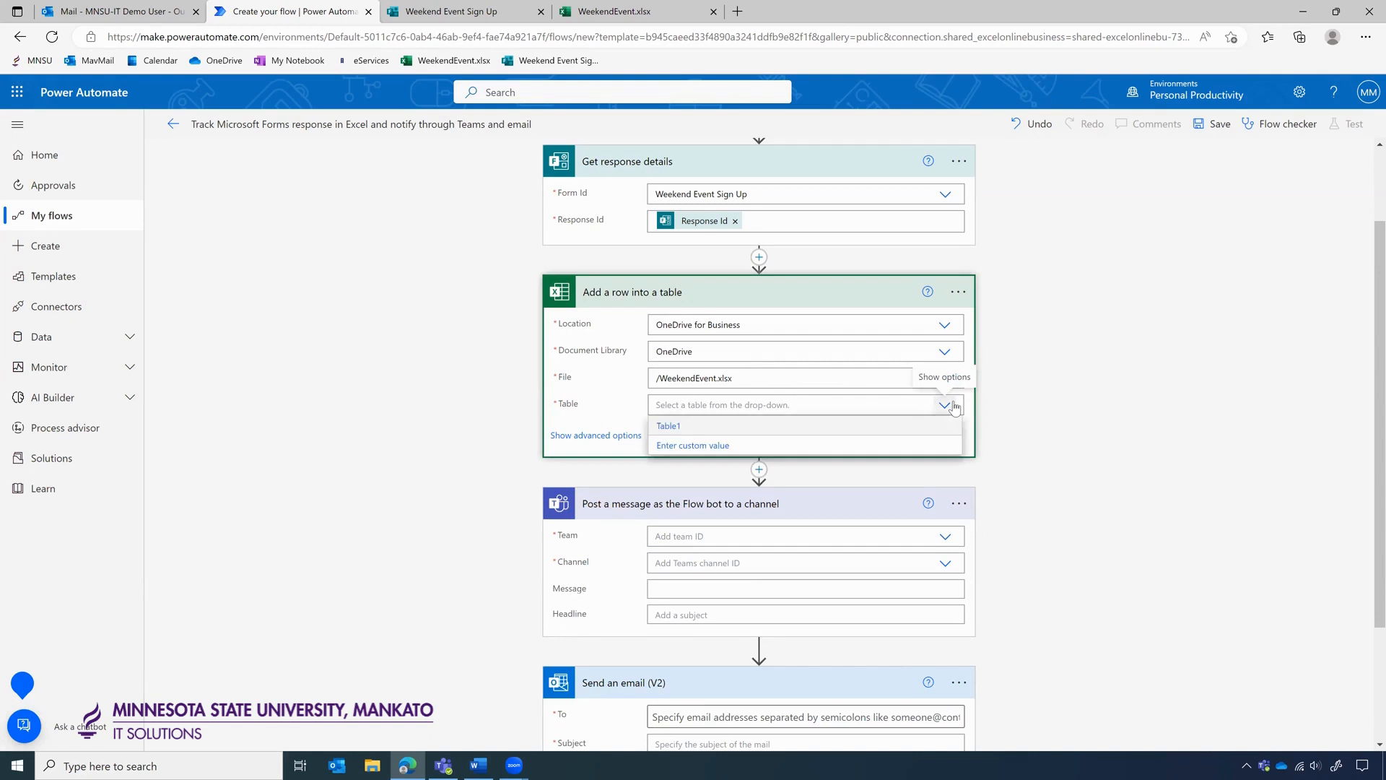
left_click(667, 426)
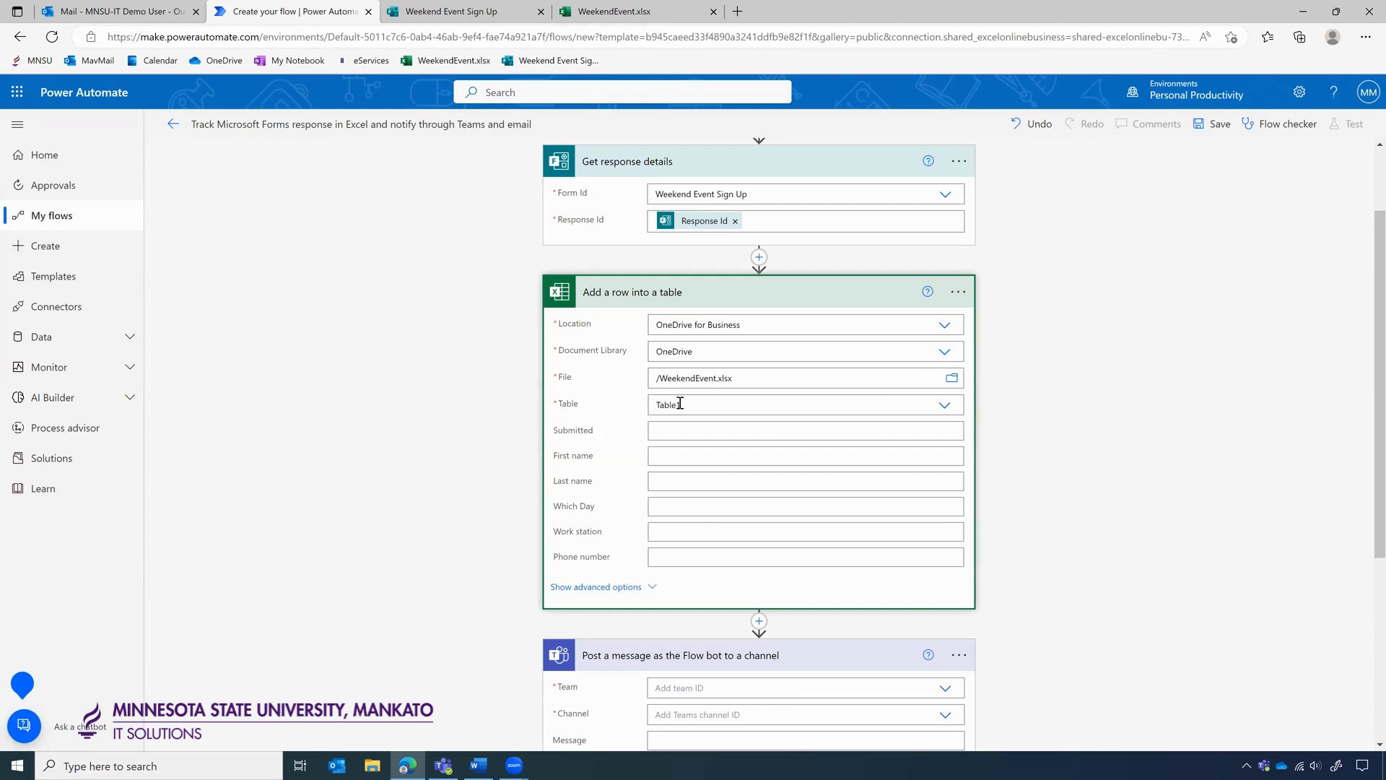
left_click(607, 11)
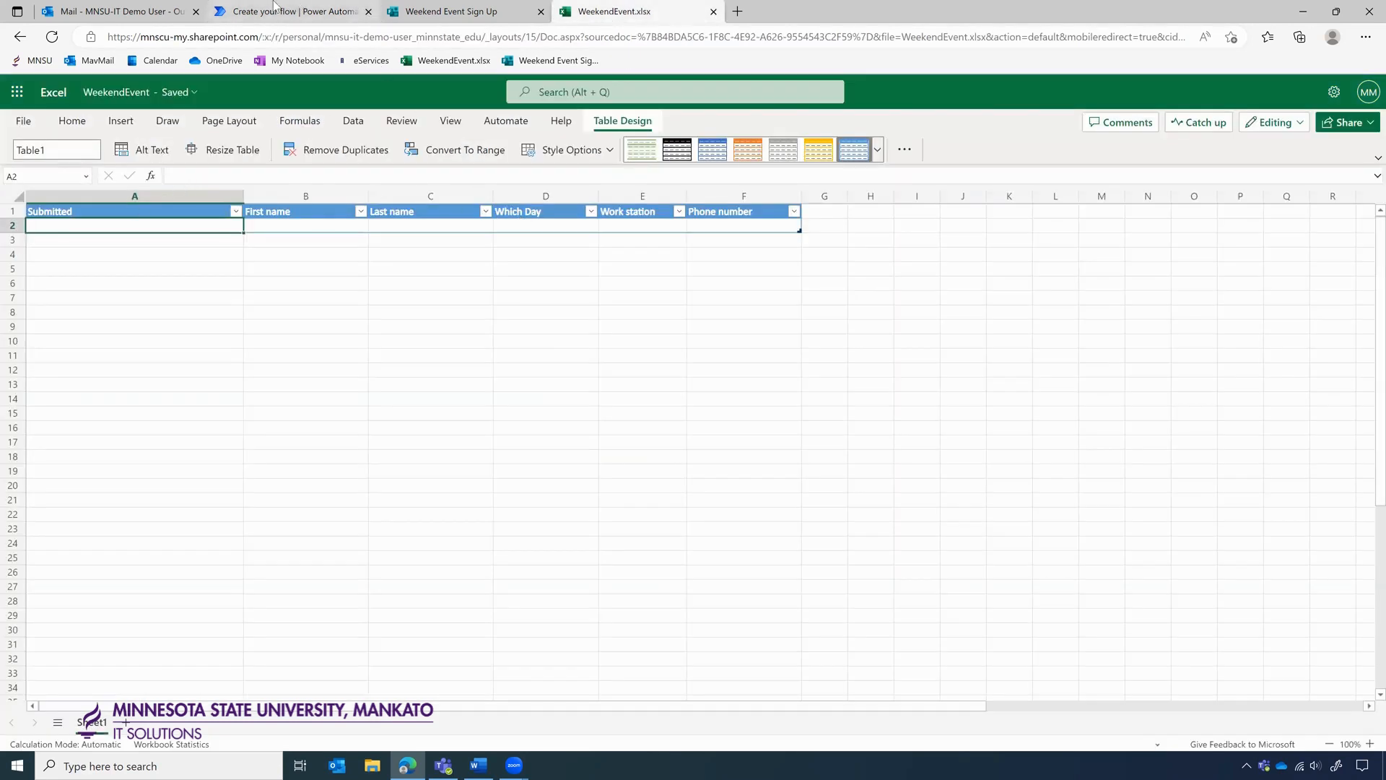
left_click(274, 9)
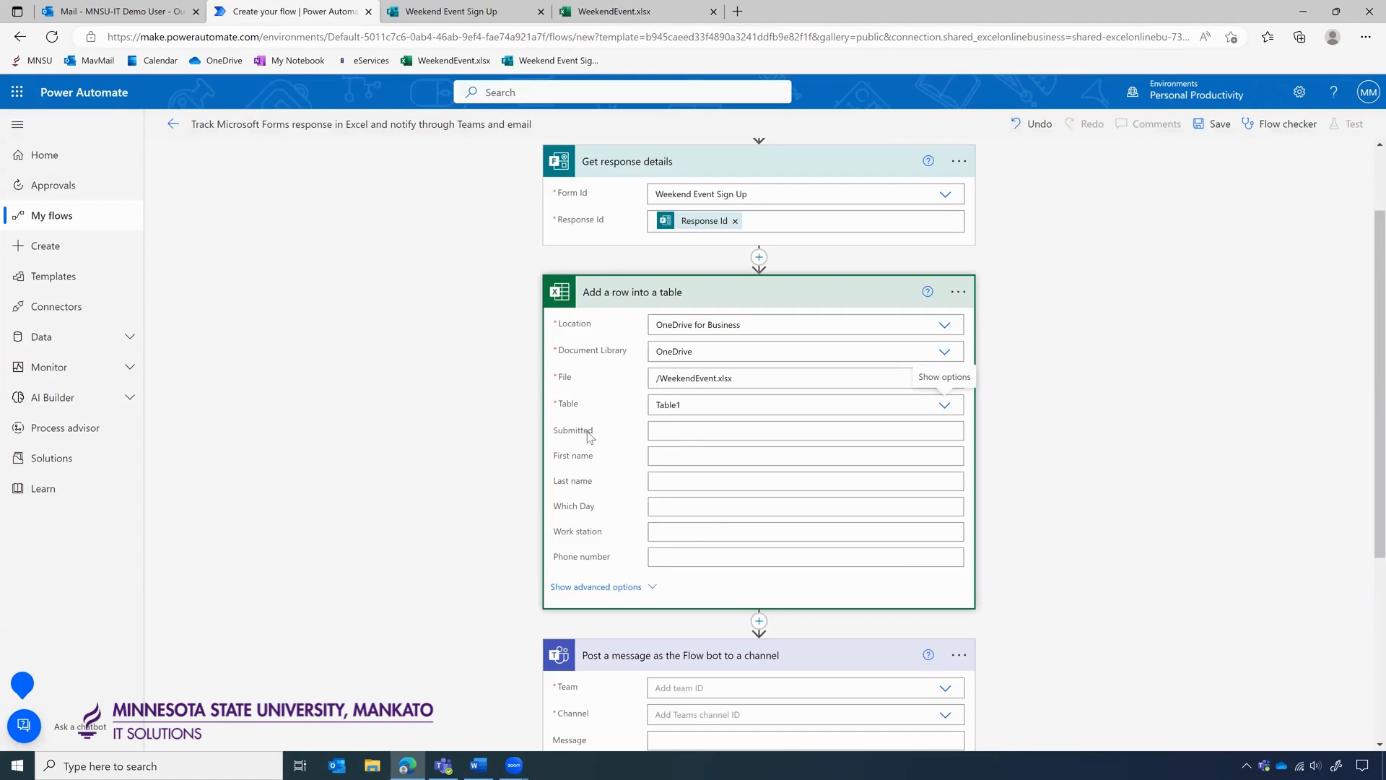
Map Submitted, First name and Last name to Submission time and the name answers.
left_click(663, 427)
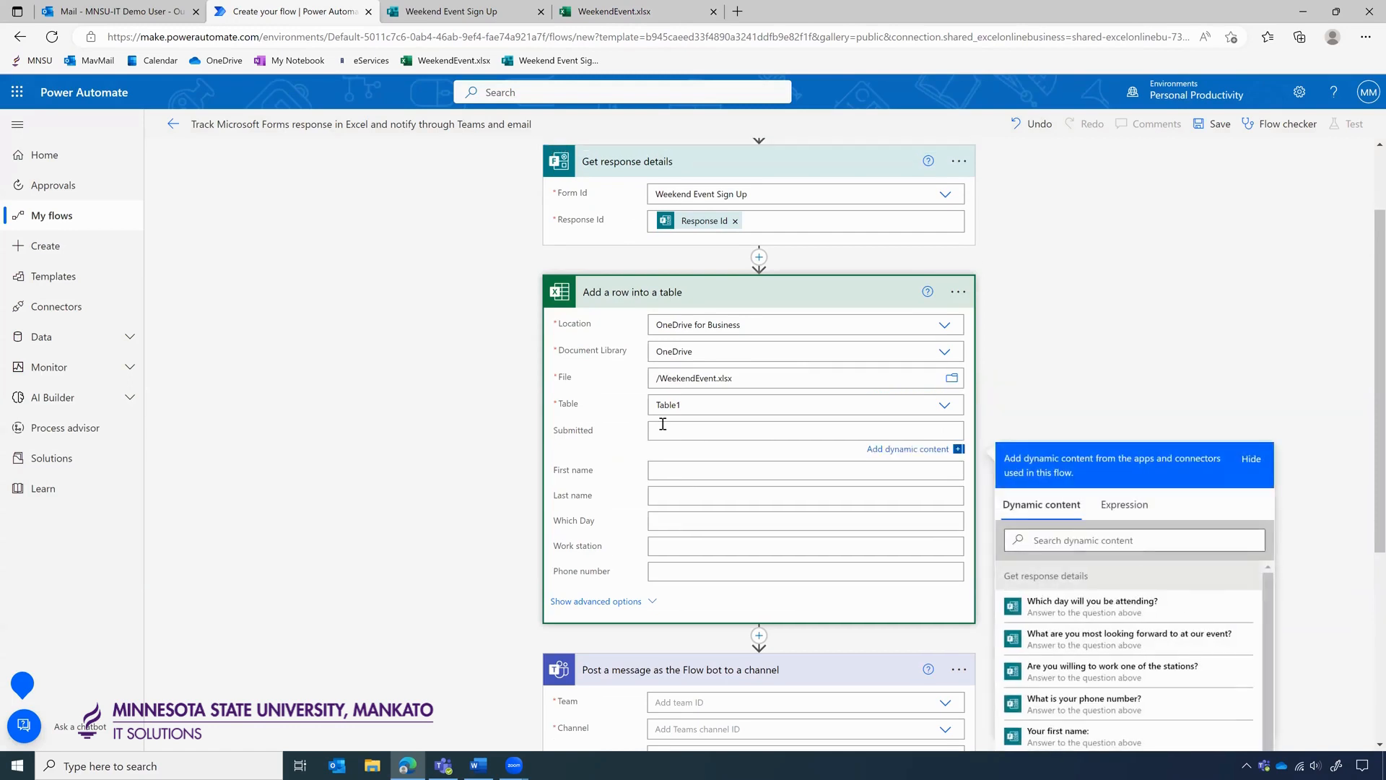
scroll(1305, 426, "down", 2)
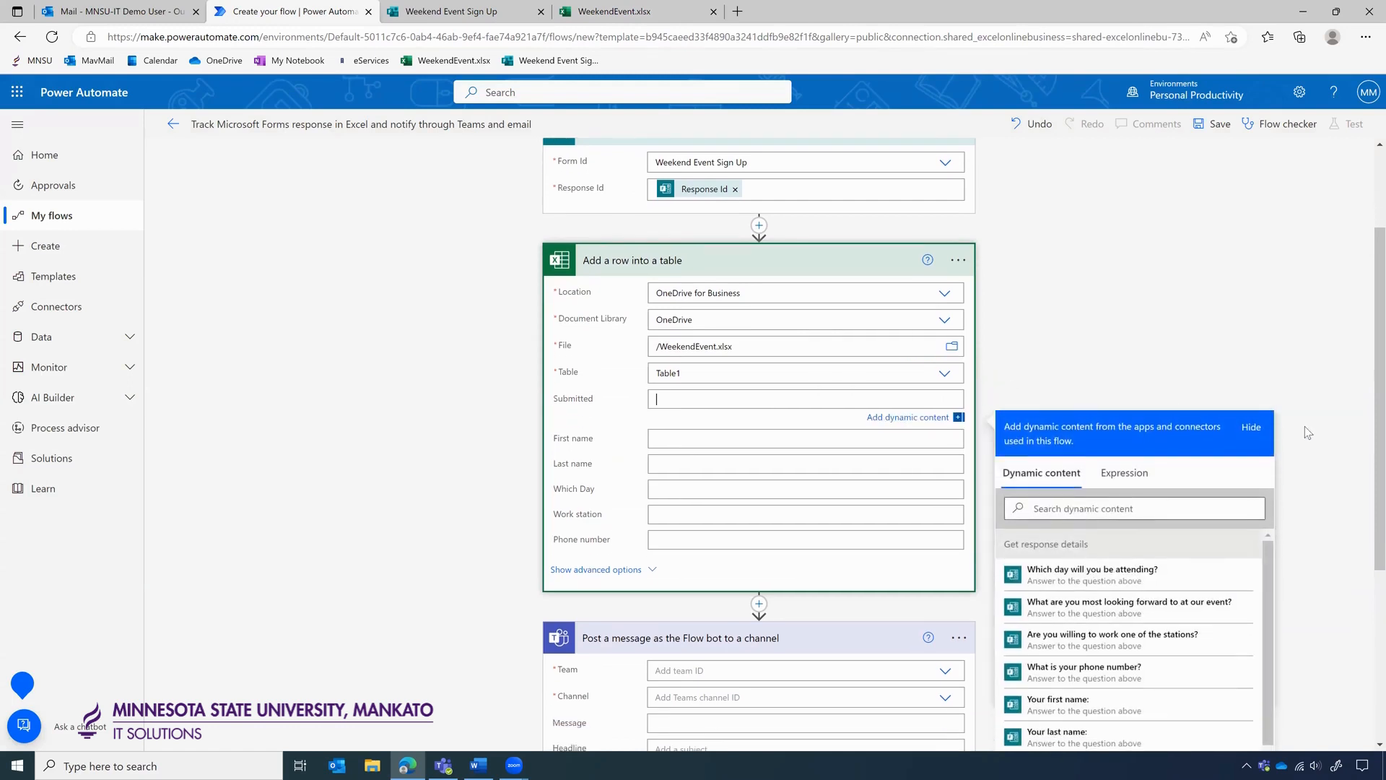
scroll(1218, 534, "down", 1)
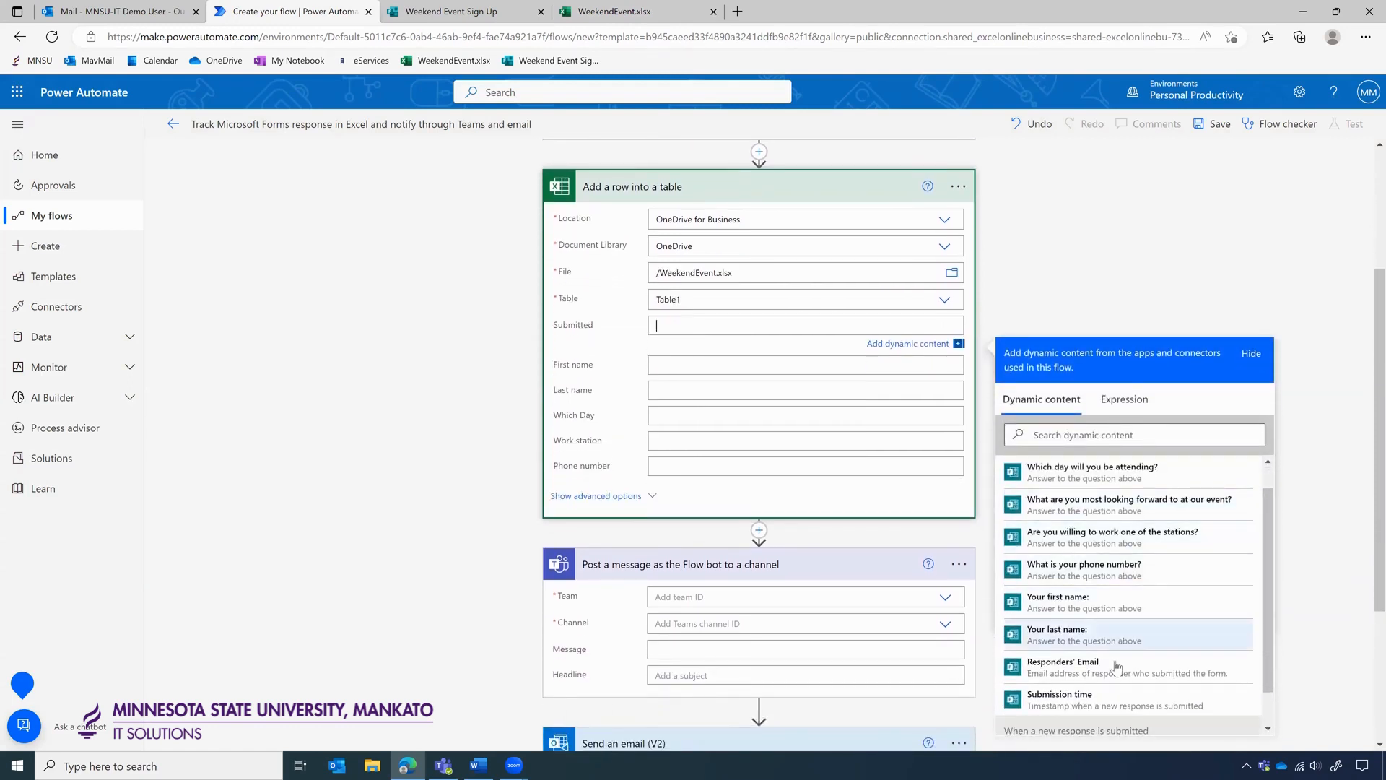
left_click(1077, 698)
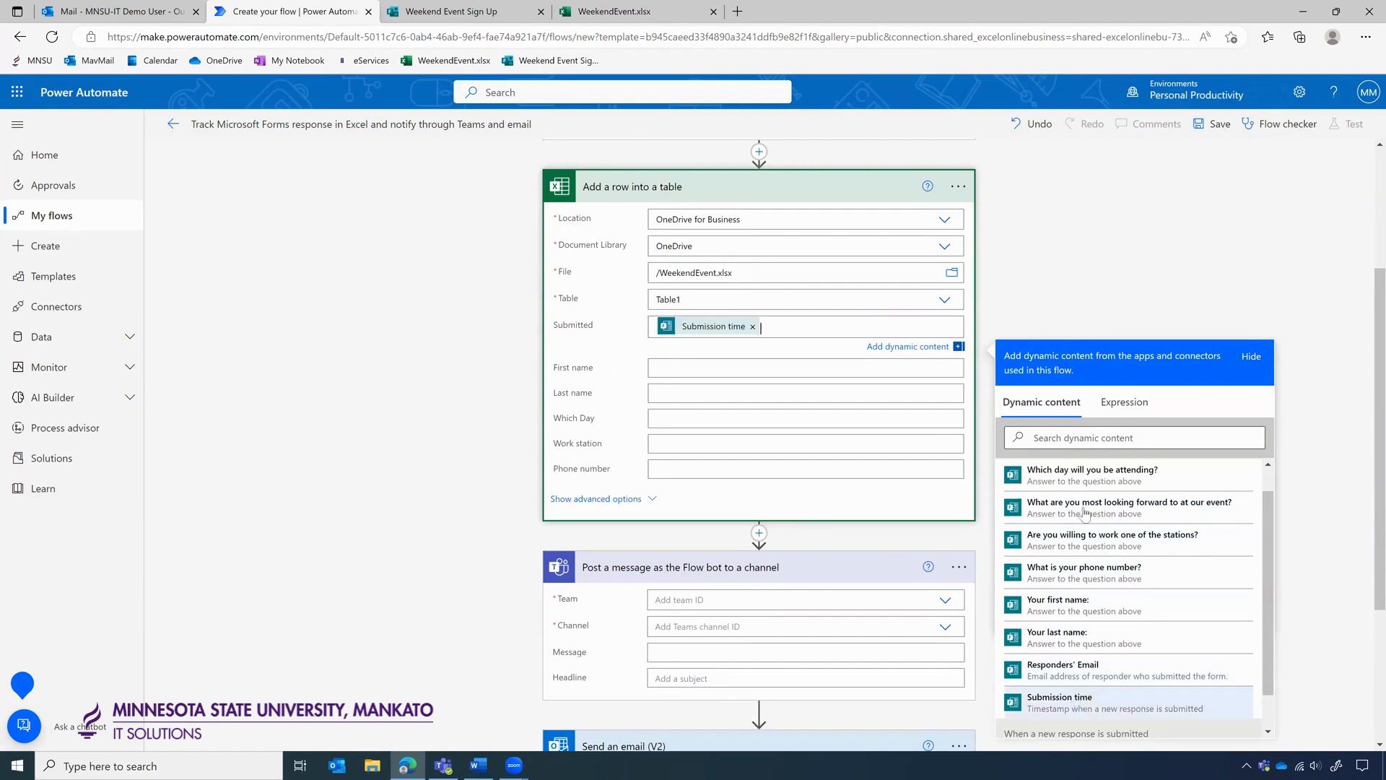
left_click(1058, 297)
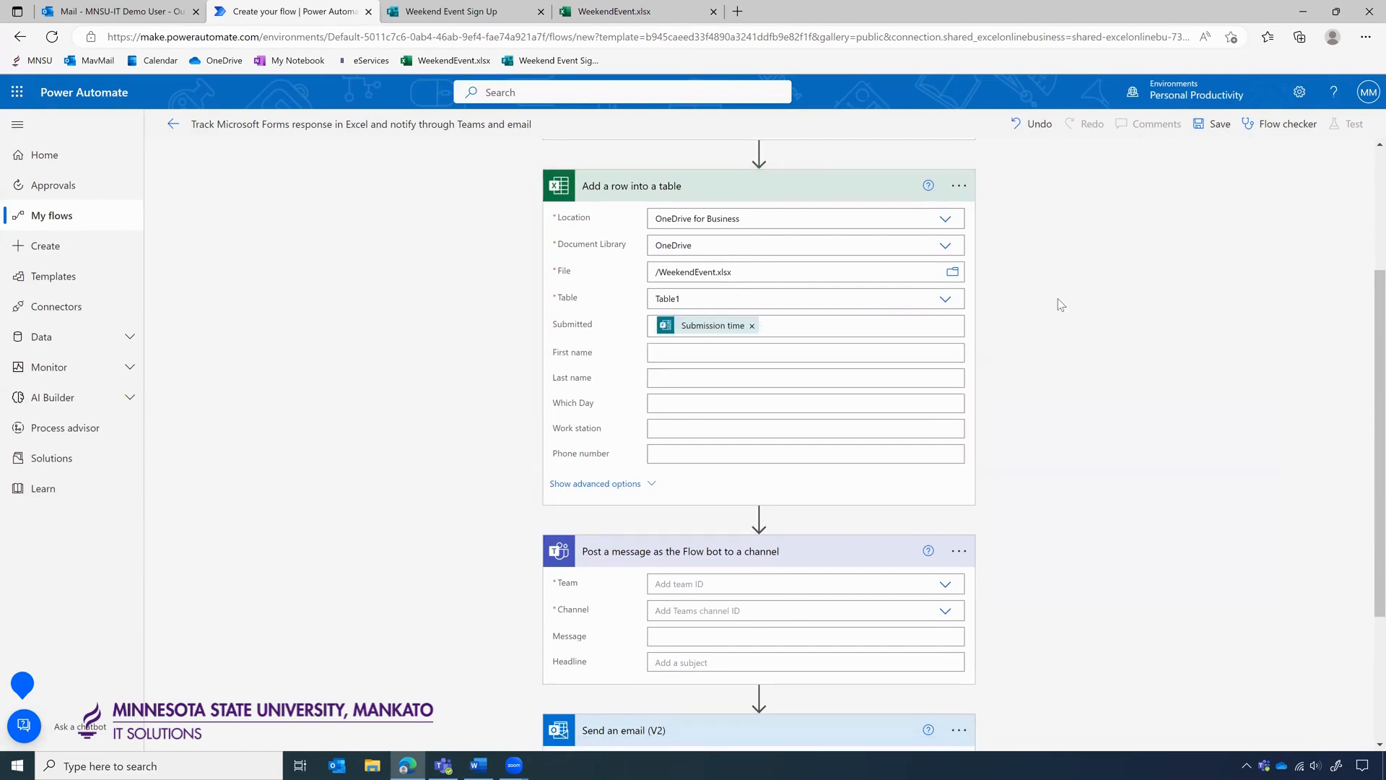
left_click(682, 354)
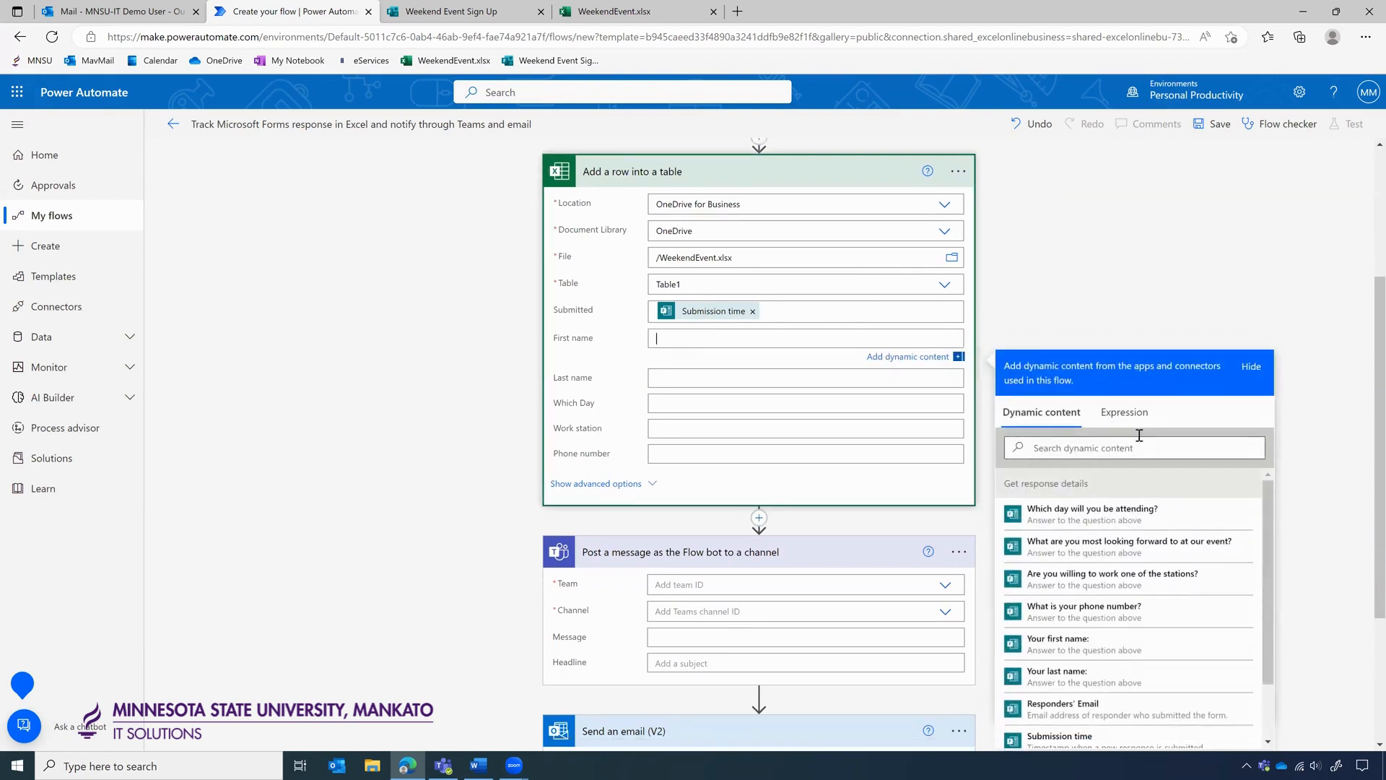
left_click(1059, 644)
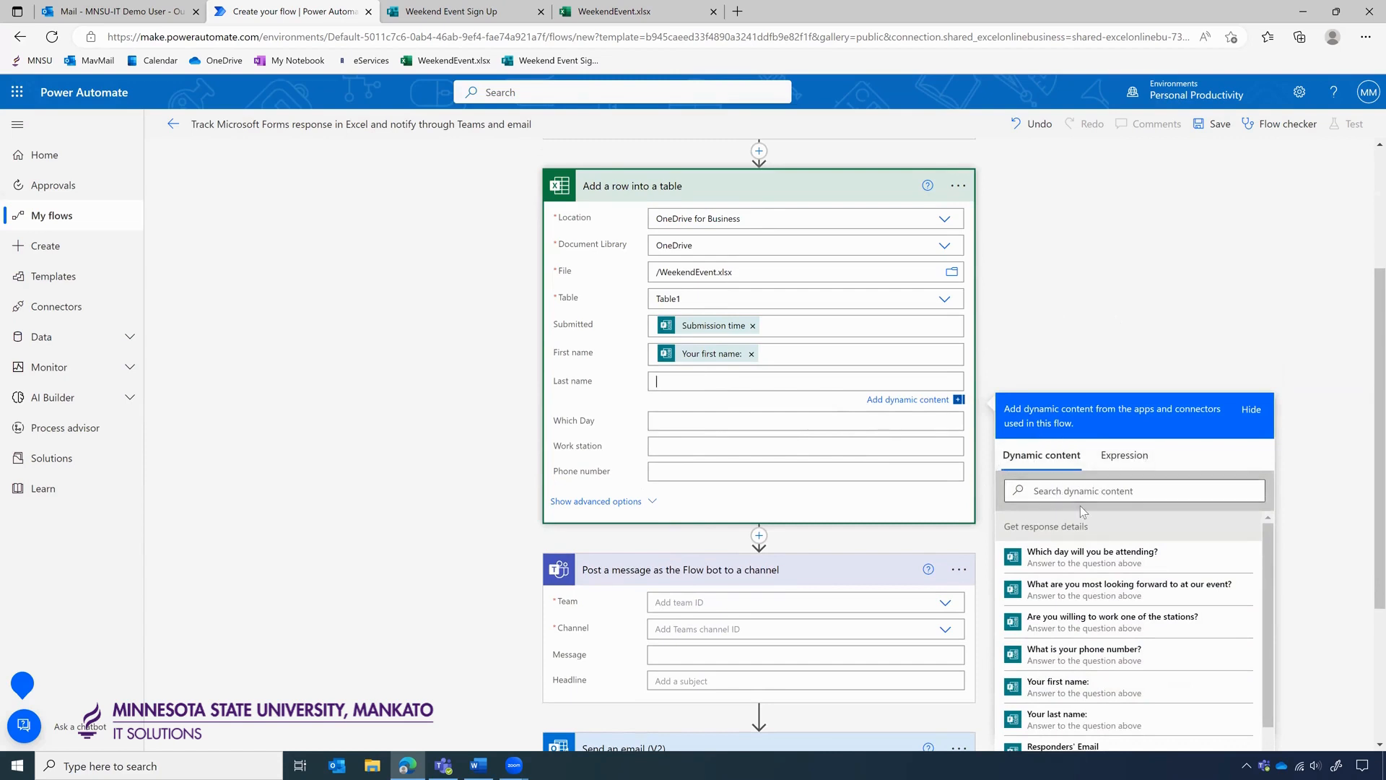
scroll(868, 313, "up", 2)
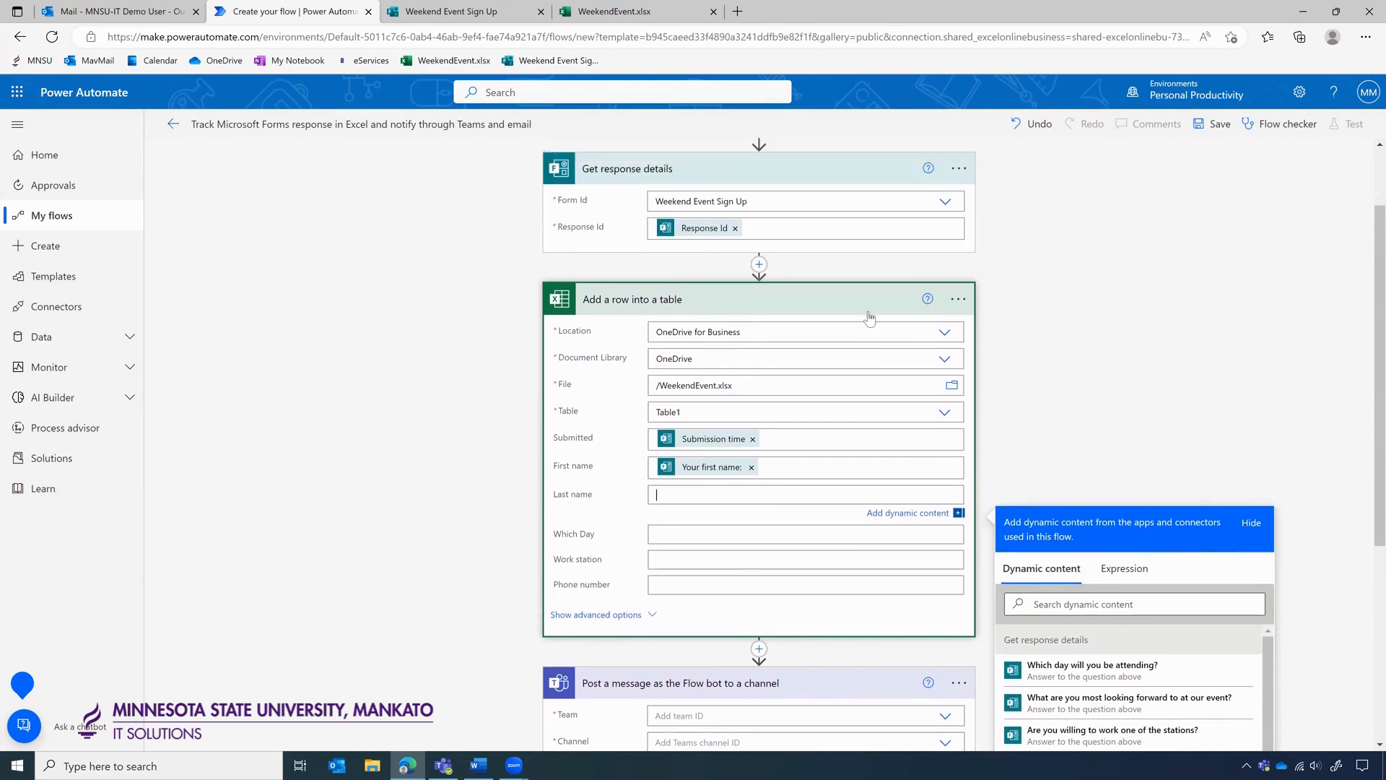
scroll(810, 370, "down", 2)
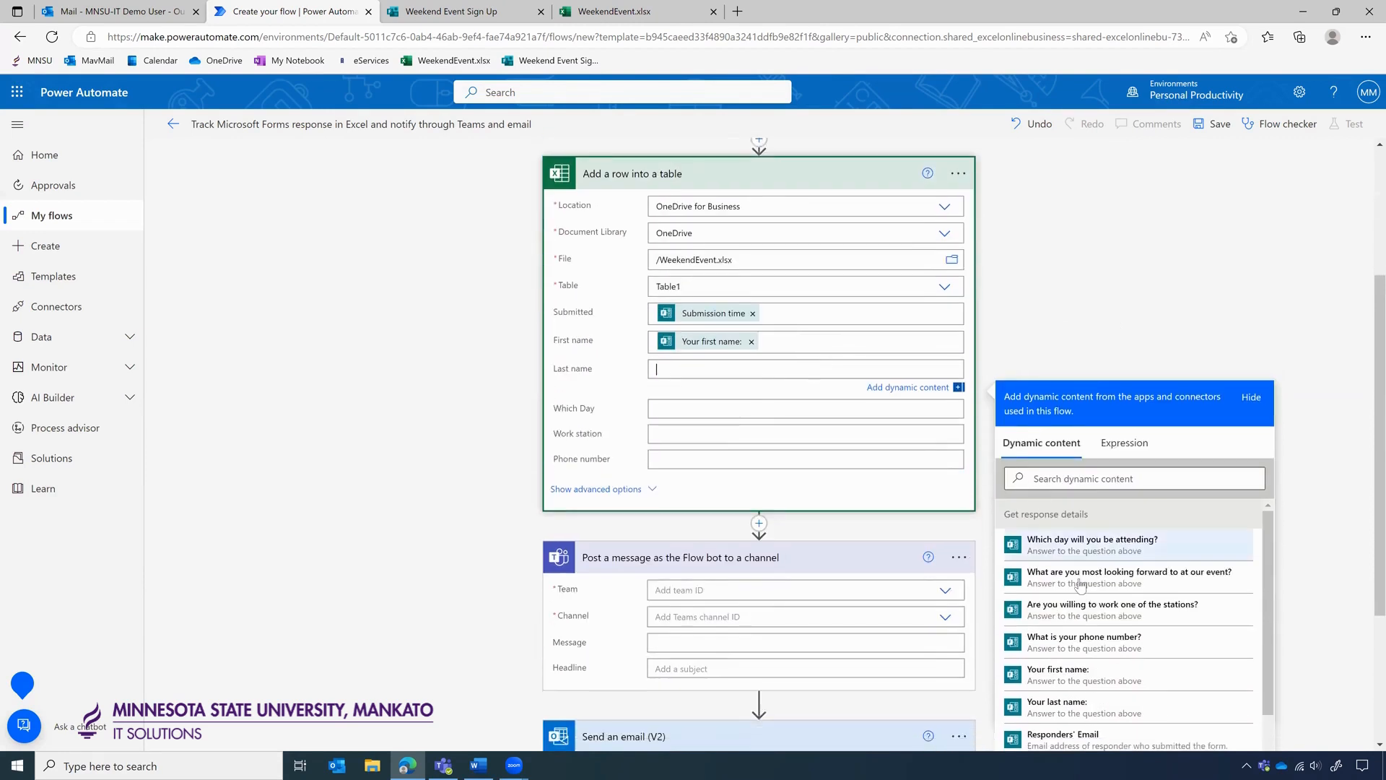
scroll(1080, 585, "down", 2)
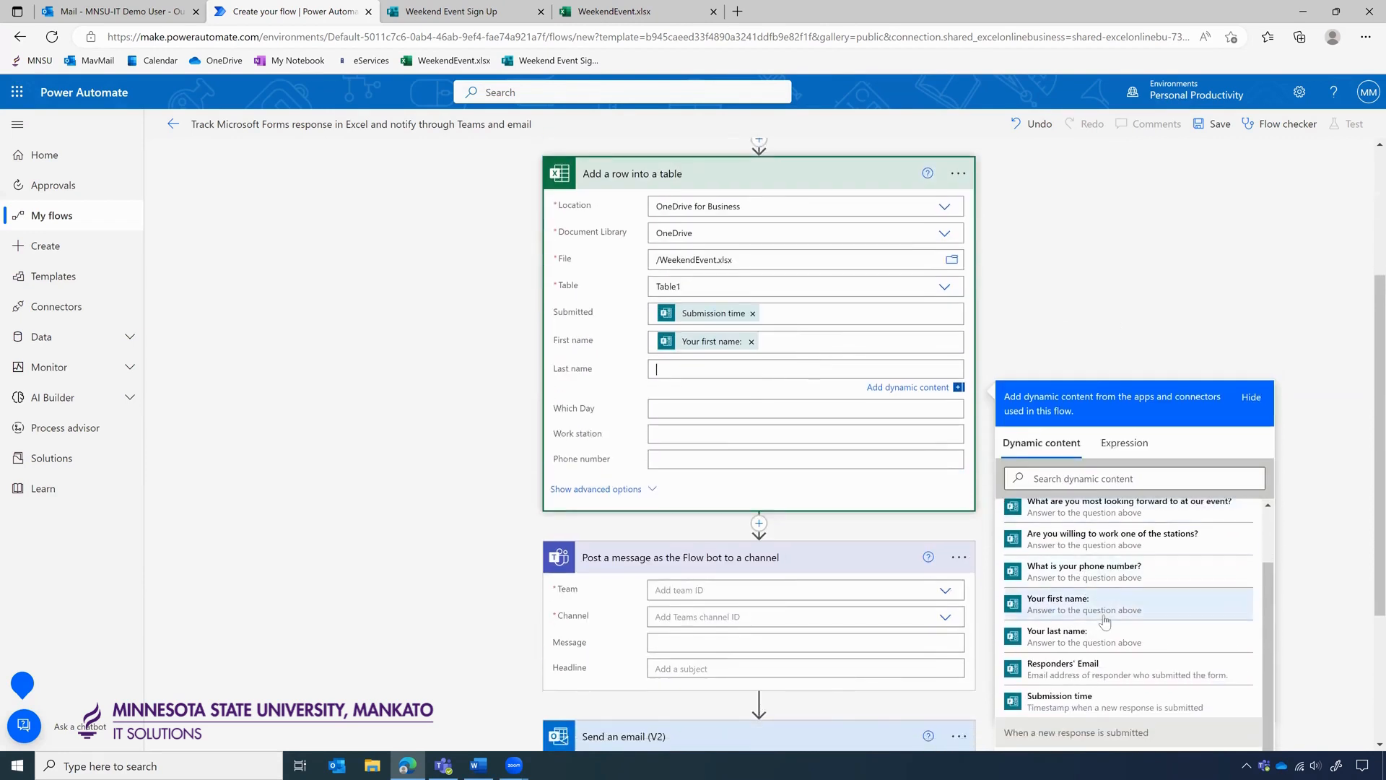
left_click(1071, 641)
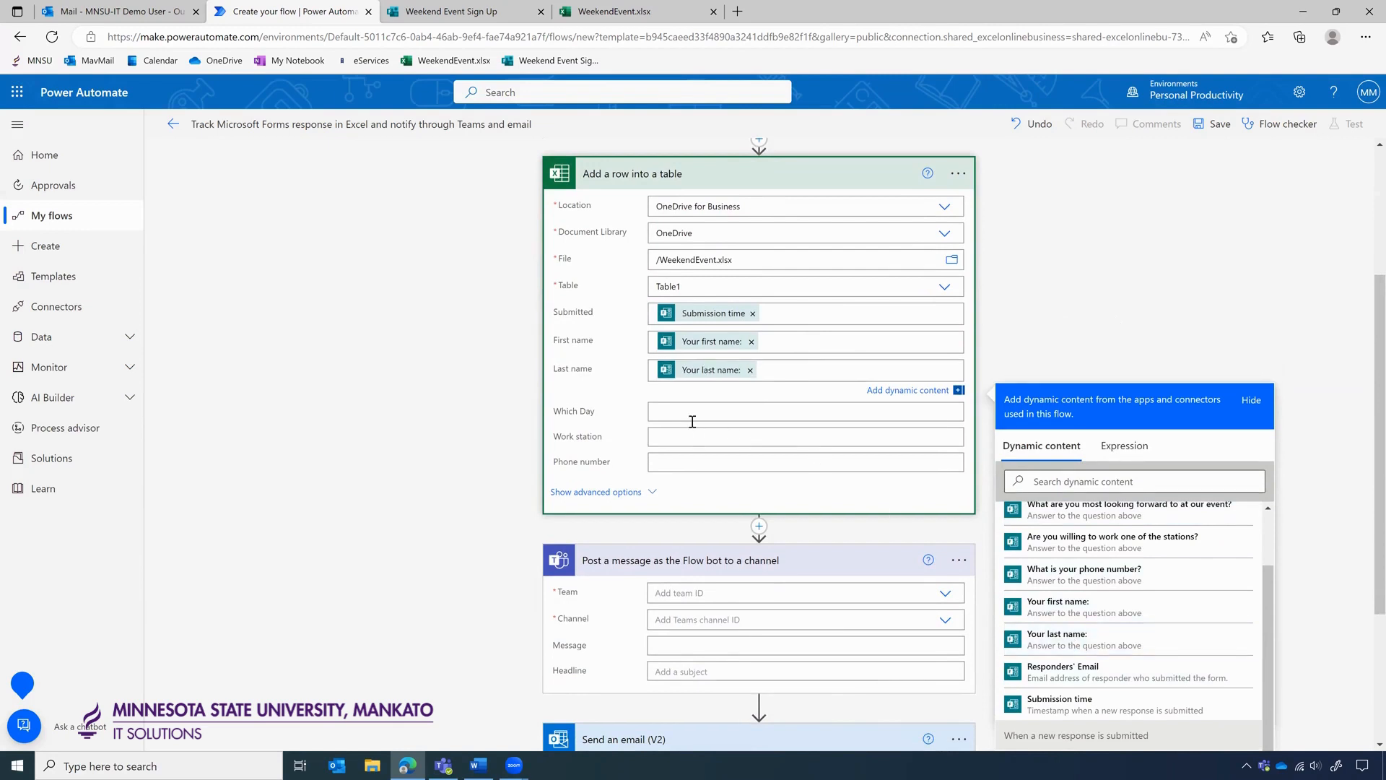
Fill Which Day, Work station and Phone number with the day, station and phone answers.
scroll(1136, 332, "down", 1)
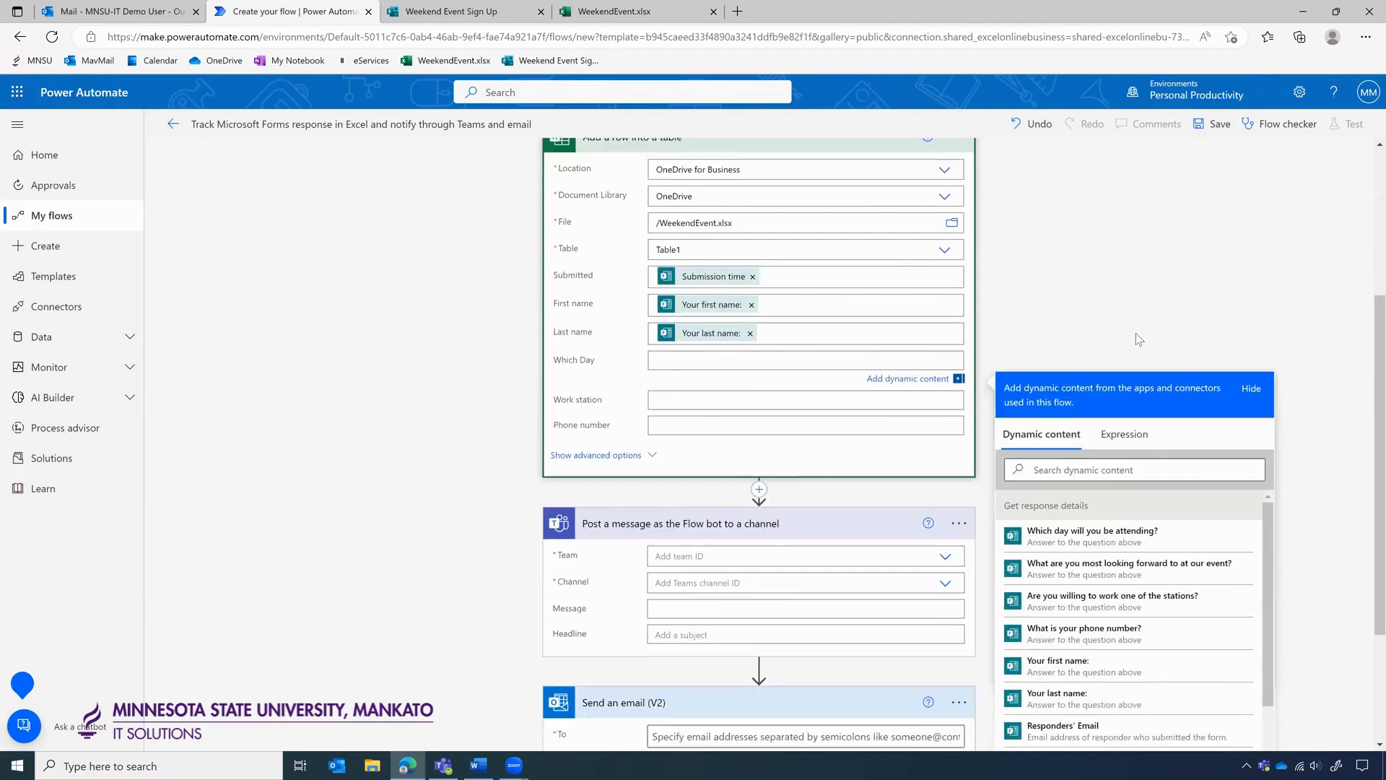
scroll(1124, 574, "down", 2)
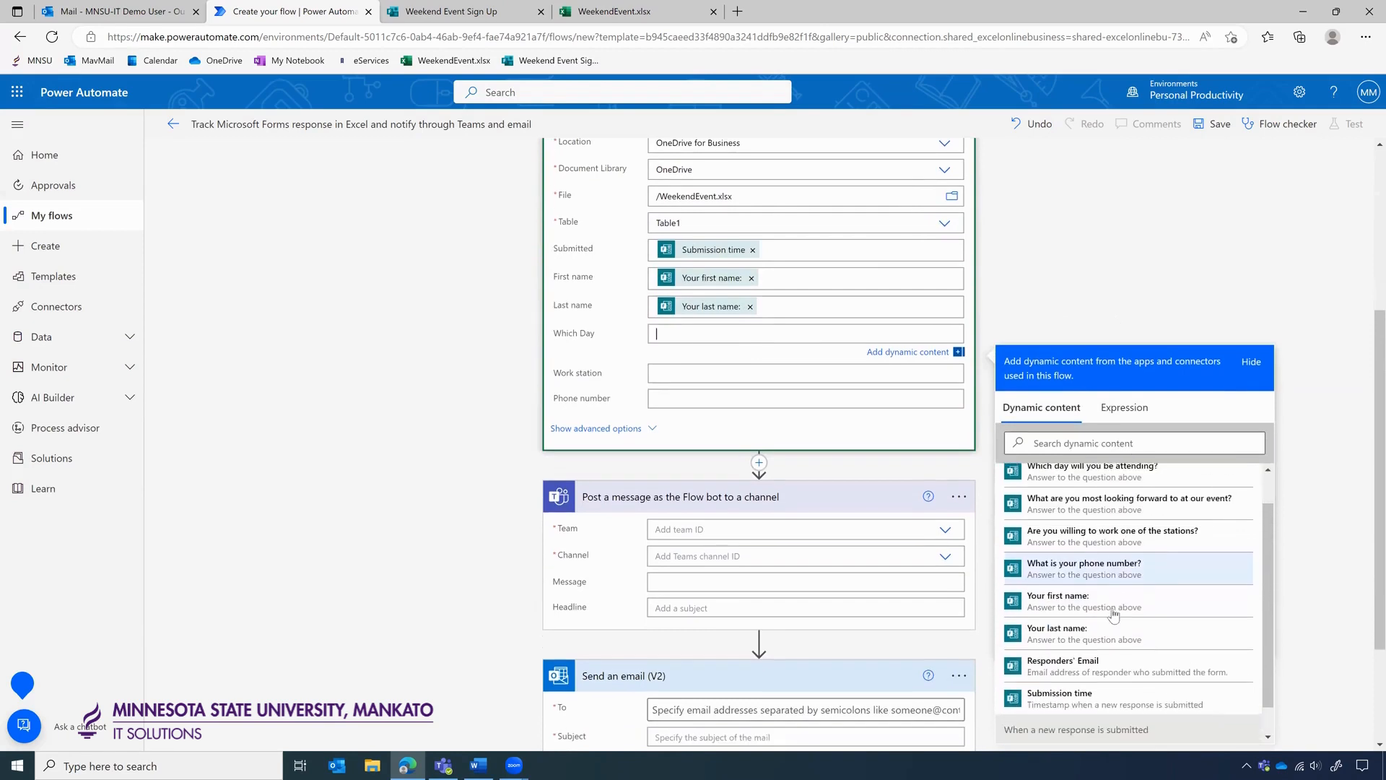
scroll(1112, 592, "up", 1)
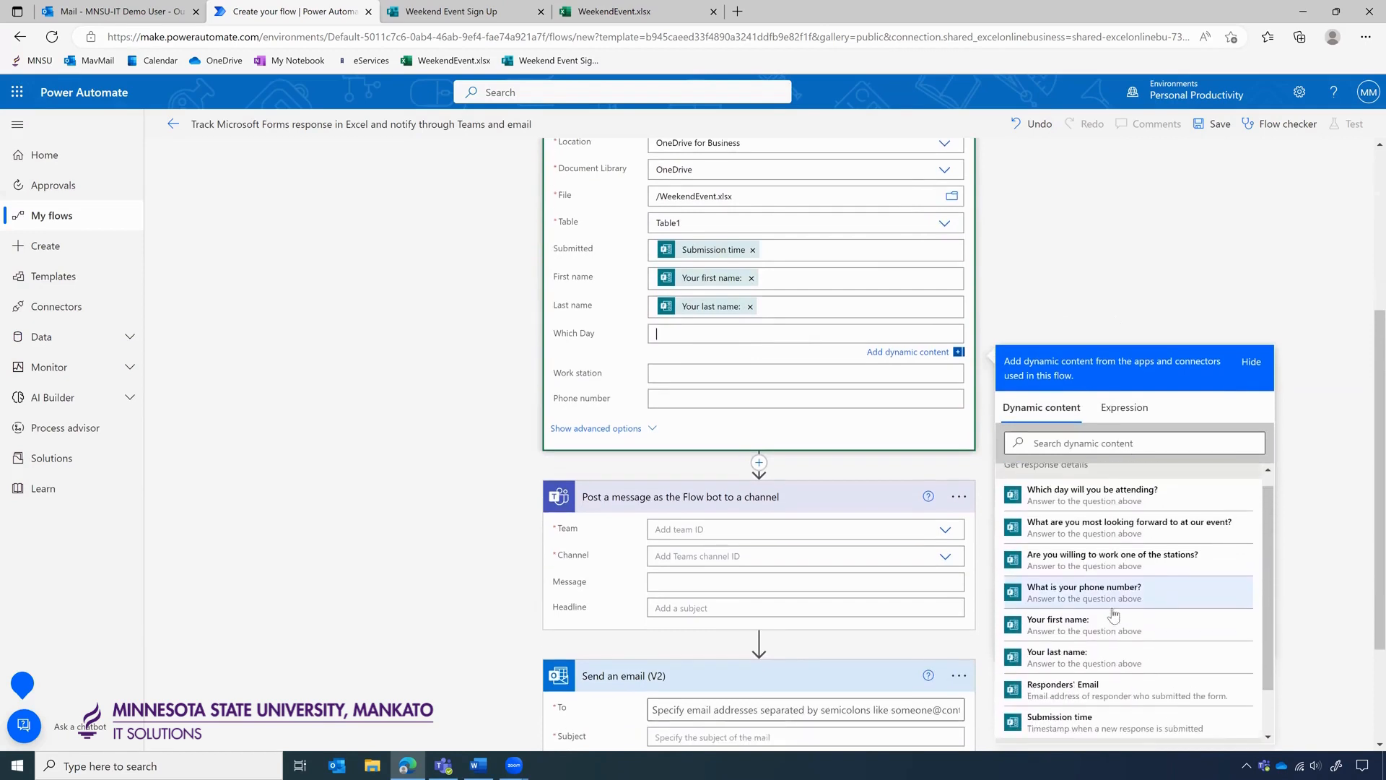
left_click(1088, 495)
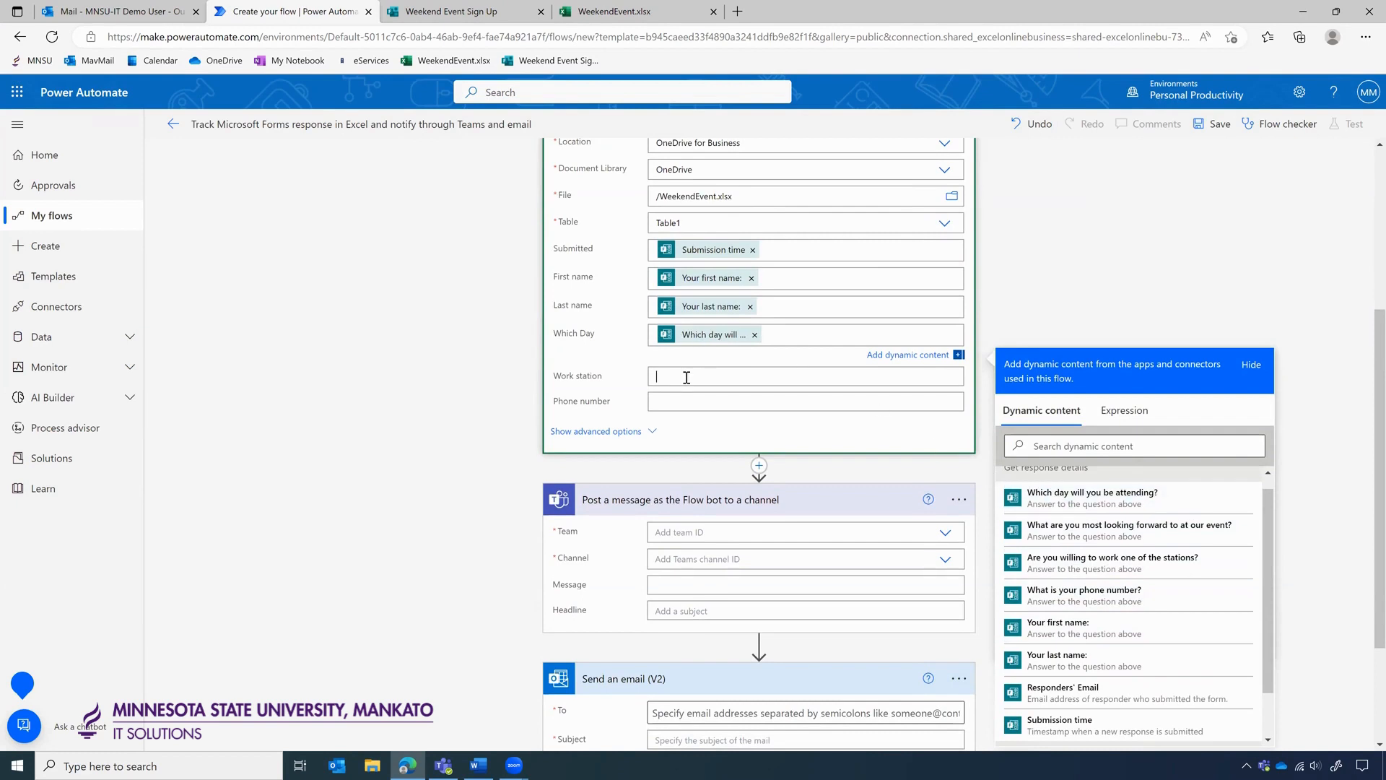
scroll(1099, 624, "down", 1)
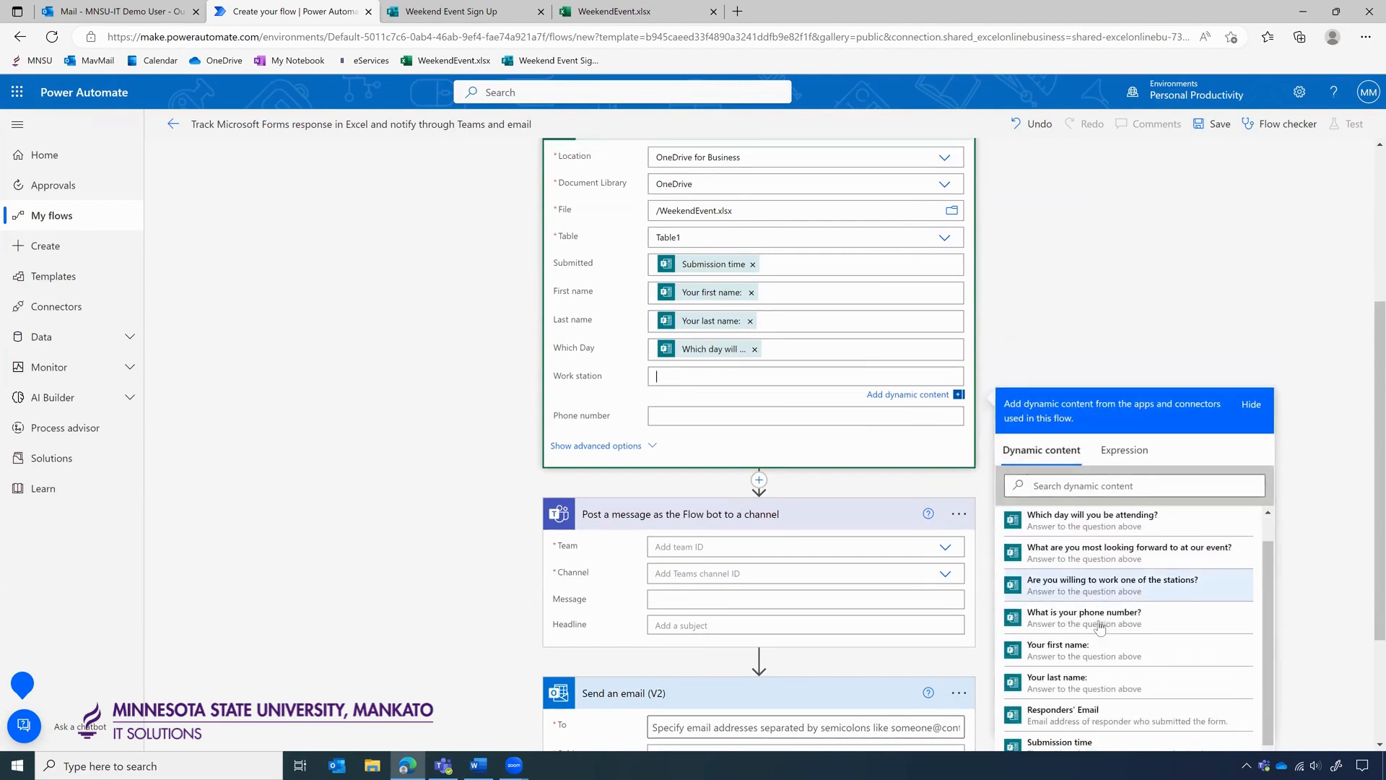
scroll(1099, 627, "down", 1)
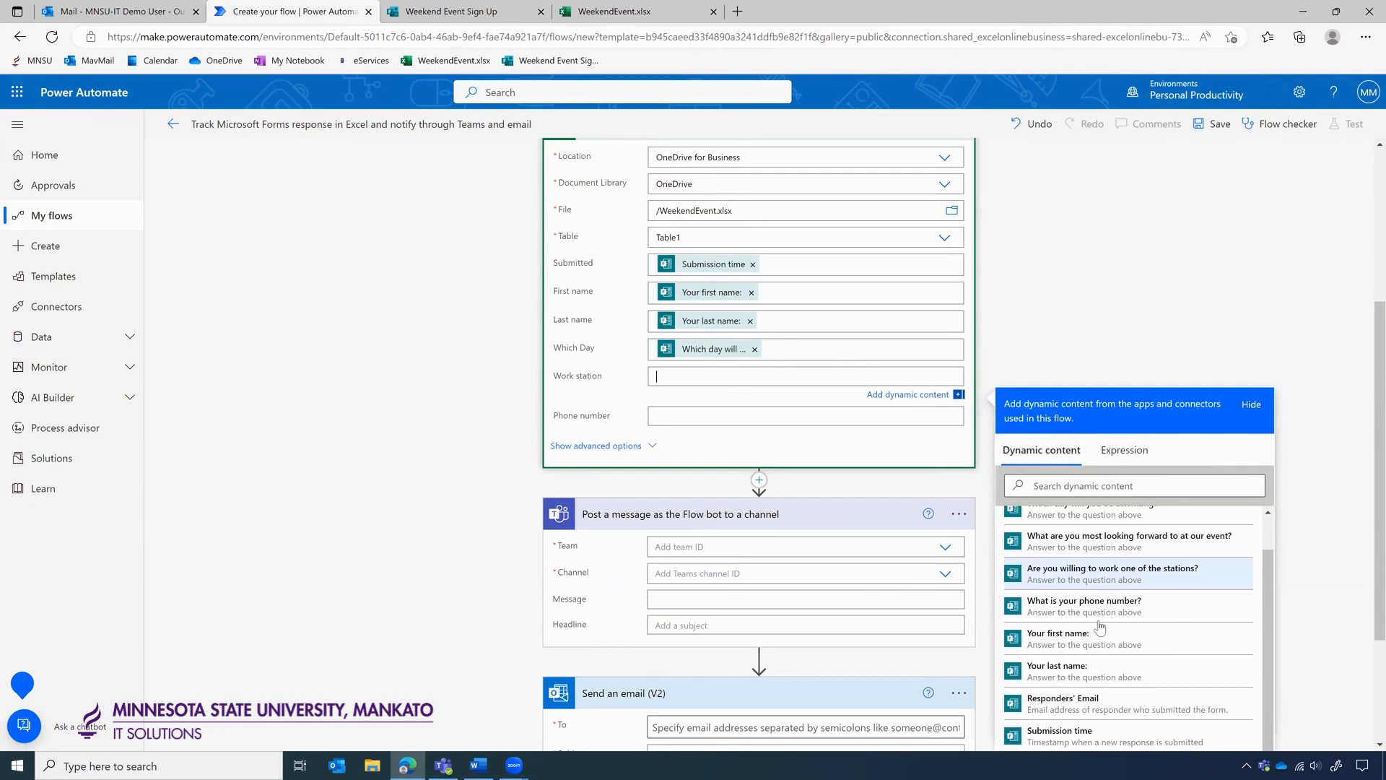
scroll(1126, 613, "up", 1)
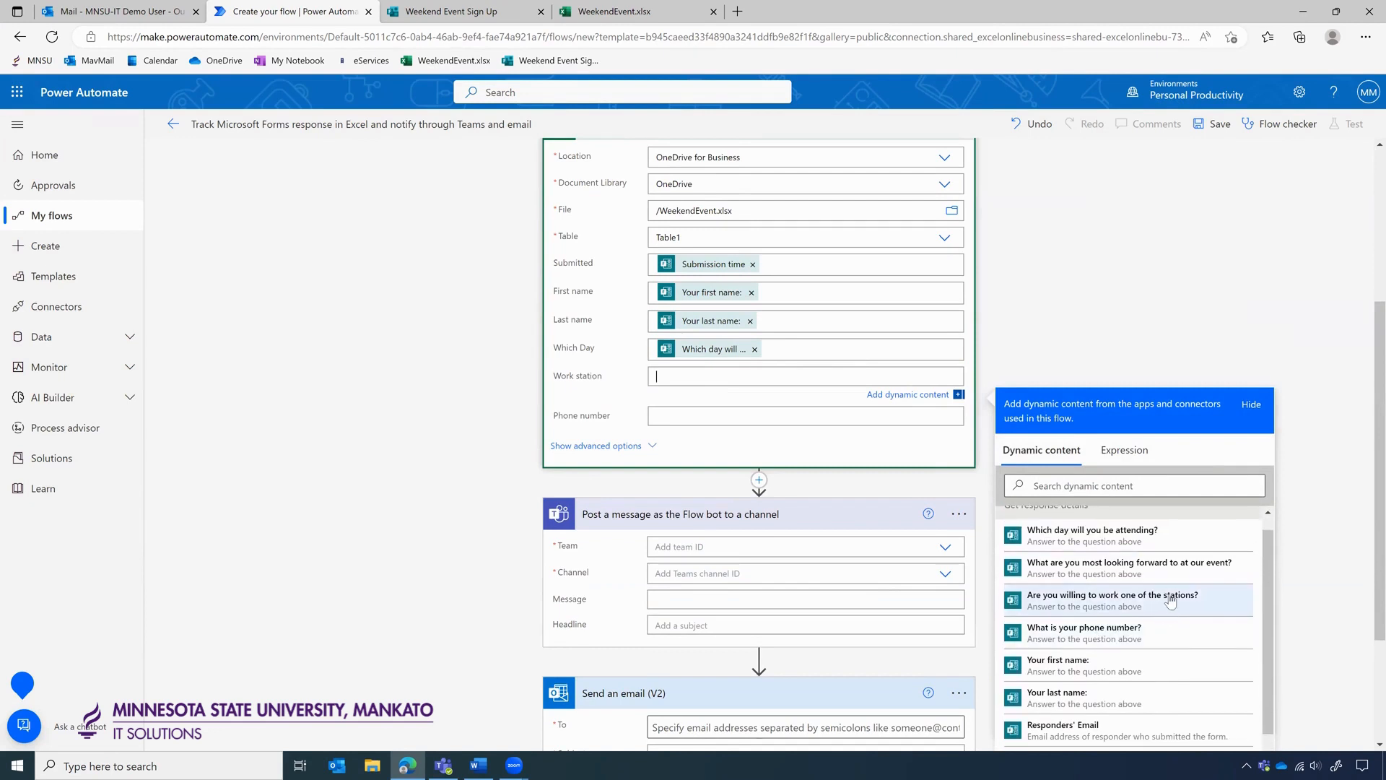
left_click(1135, 610)
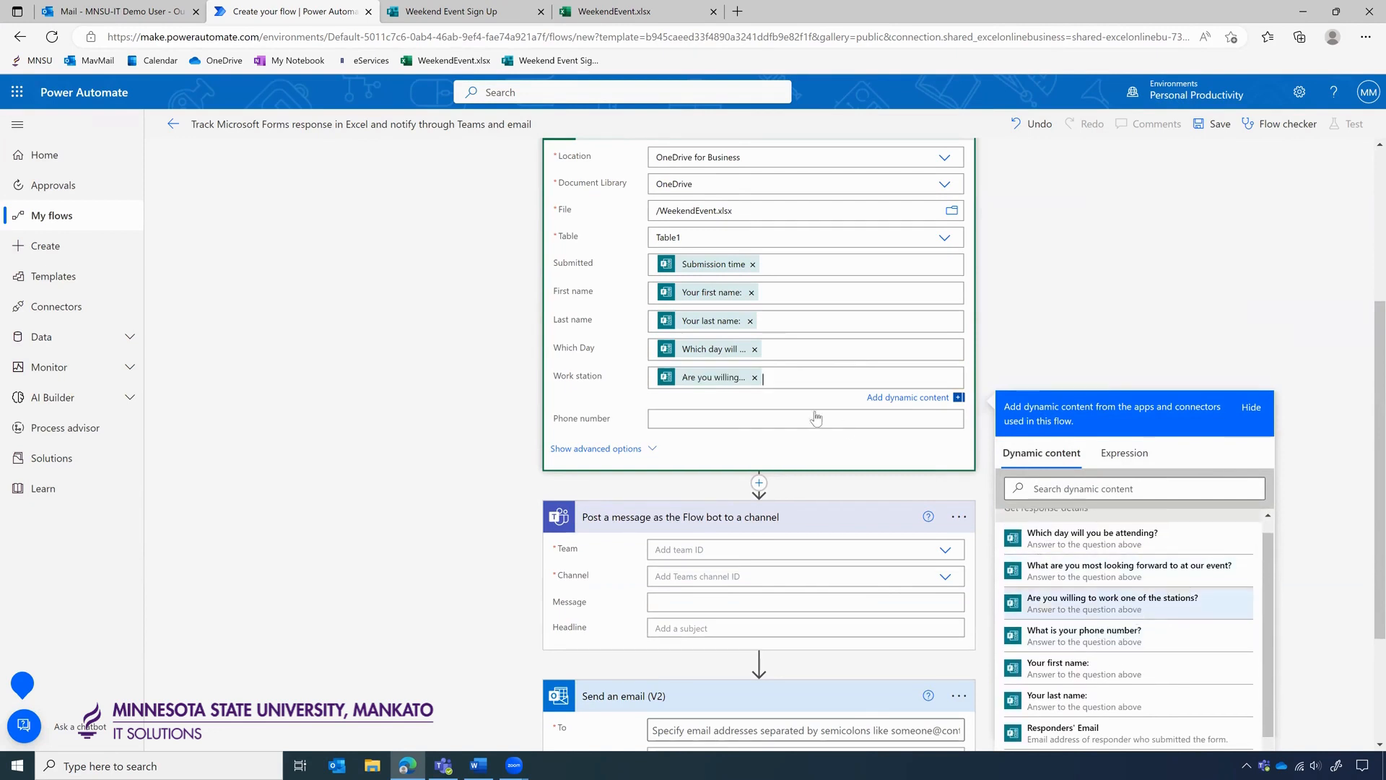
scroll(1106, 344, "down", 2)
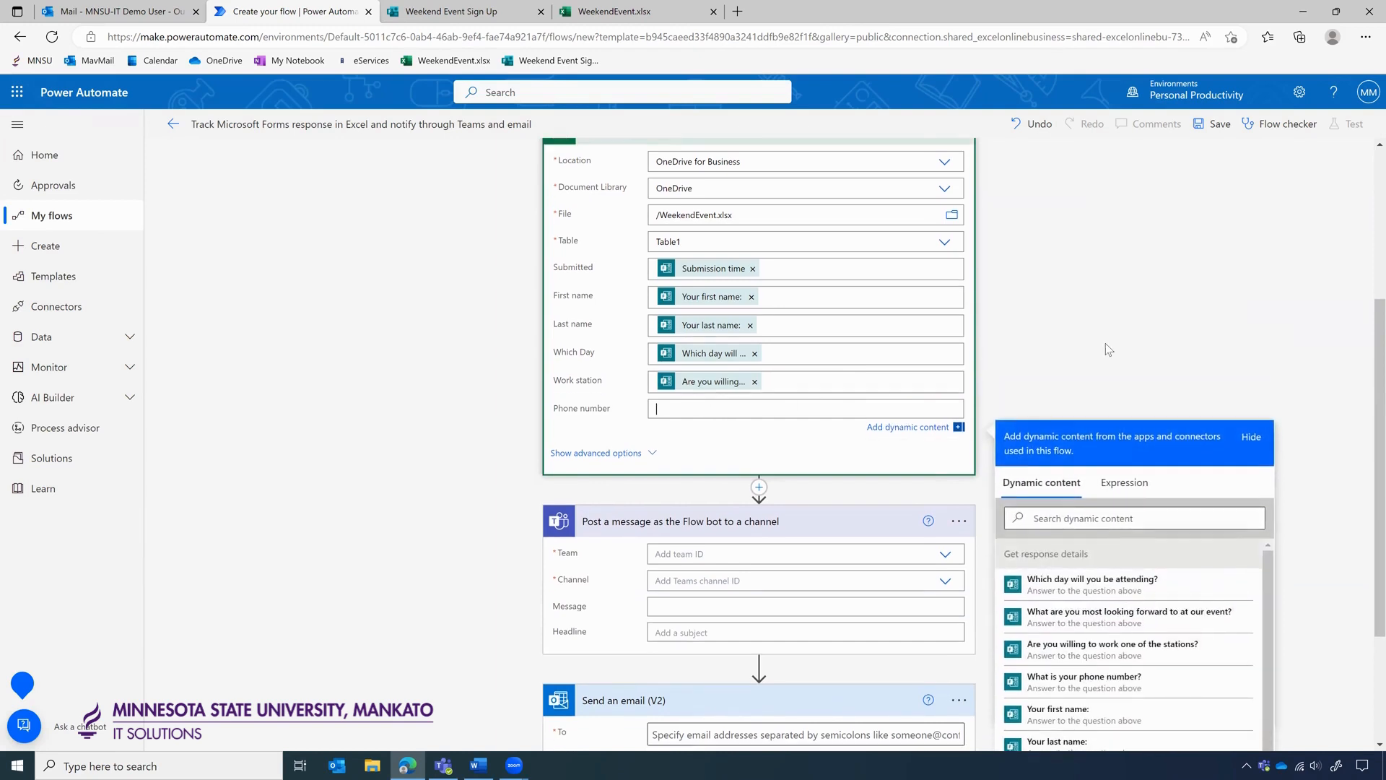
scroll(1114, 549, "down", 3)
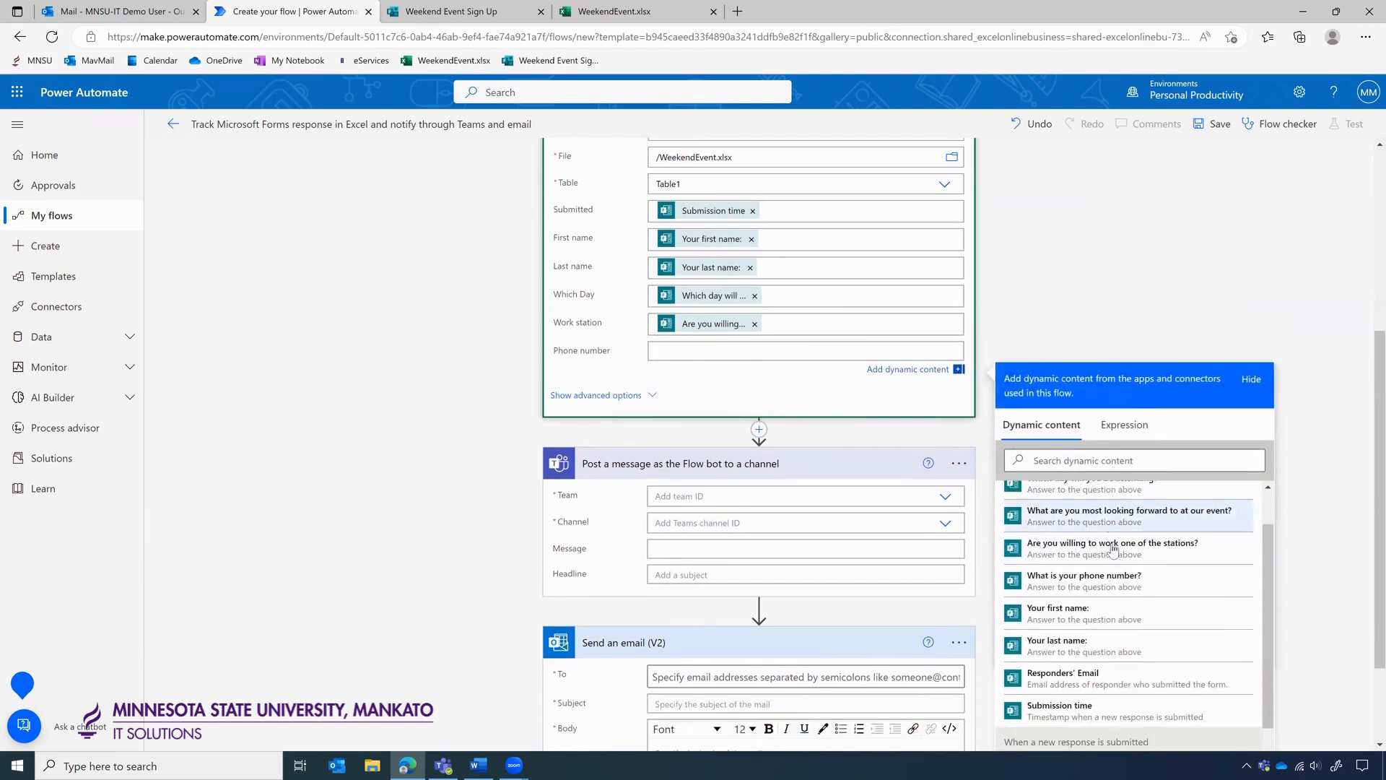
scroll(1112, 549, "up", 1)
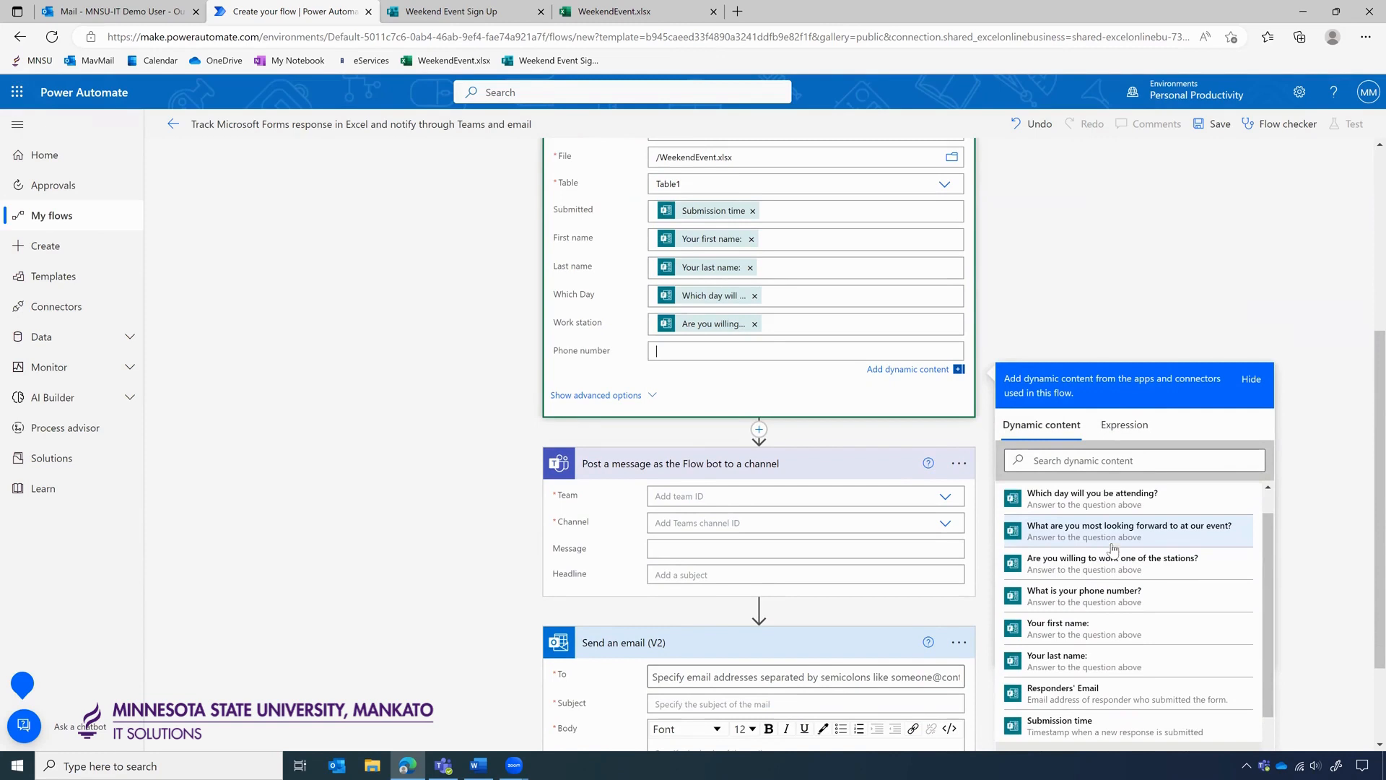
left_click(1076, 599)
left_click(1083, 268)
scroll(1083, 268, "up", 5)
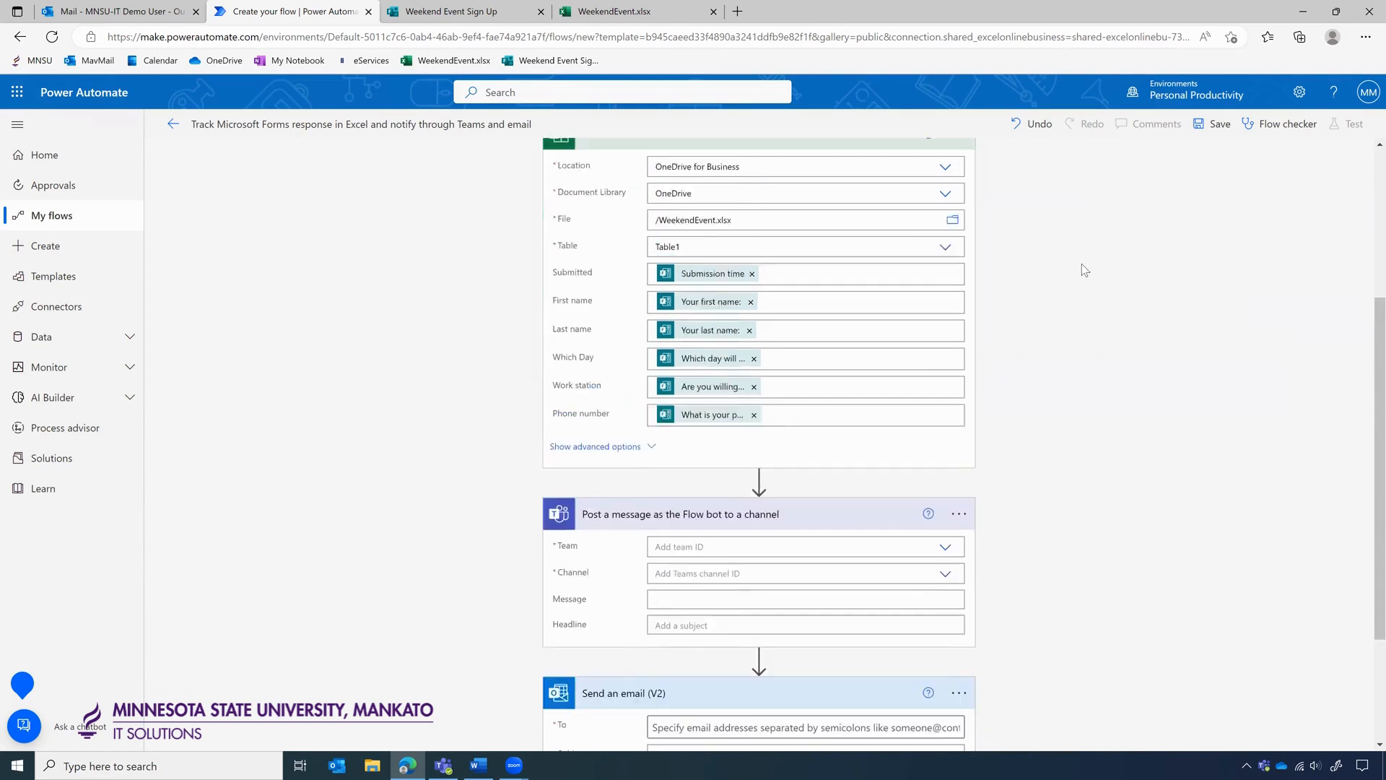
scroll(1081, 262, "down", 2)
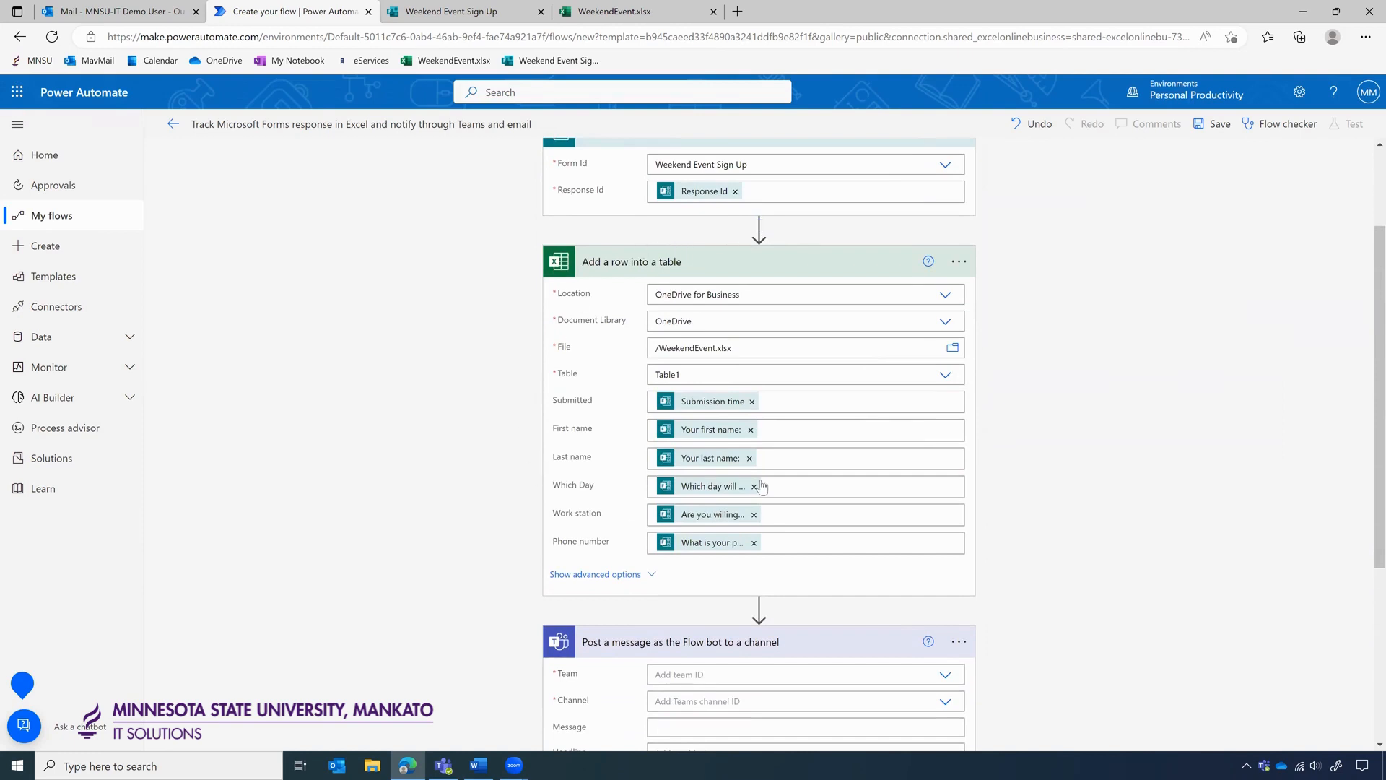
scroll(993, 402, "down", 3)
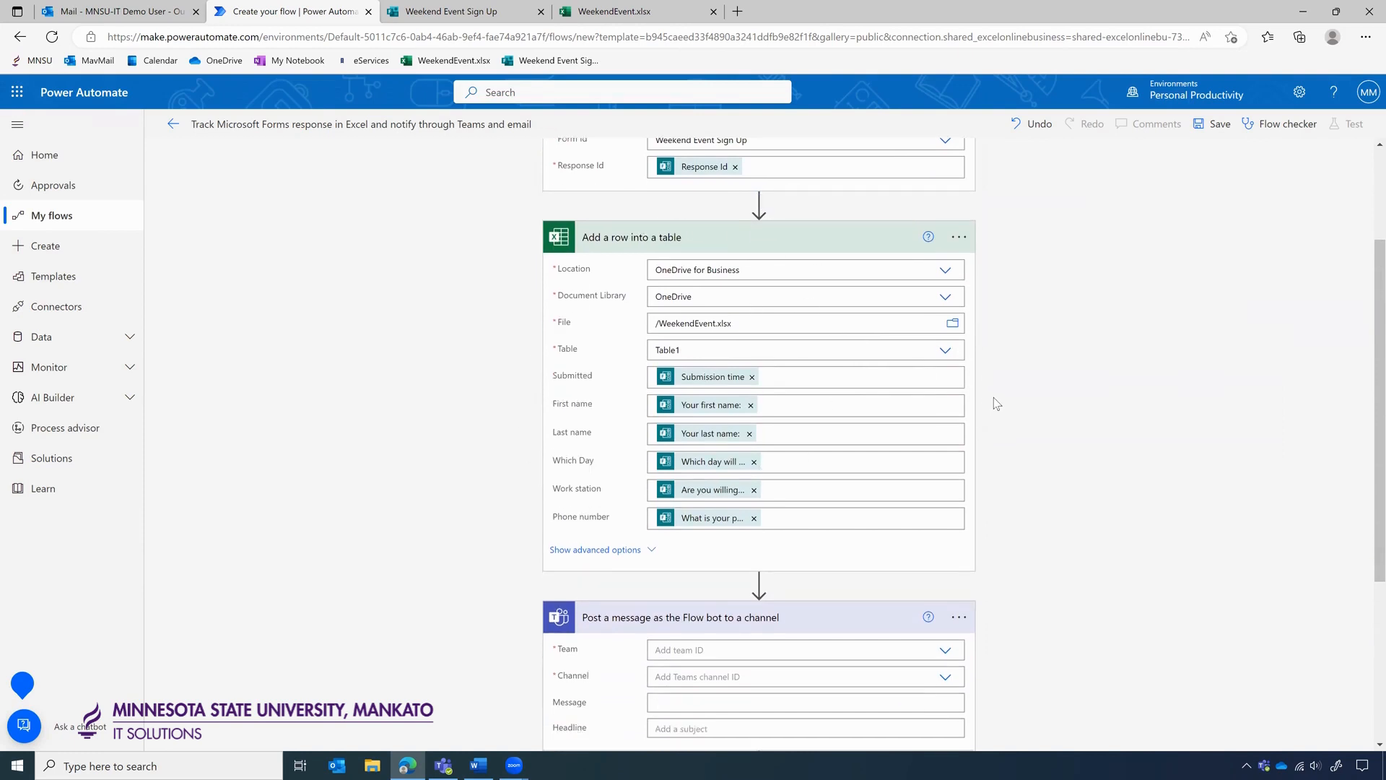
scroll(993, 402, "down", 2)
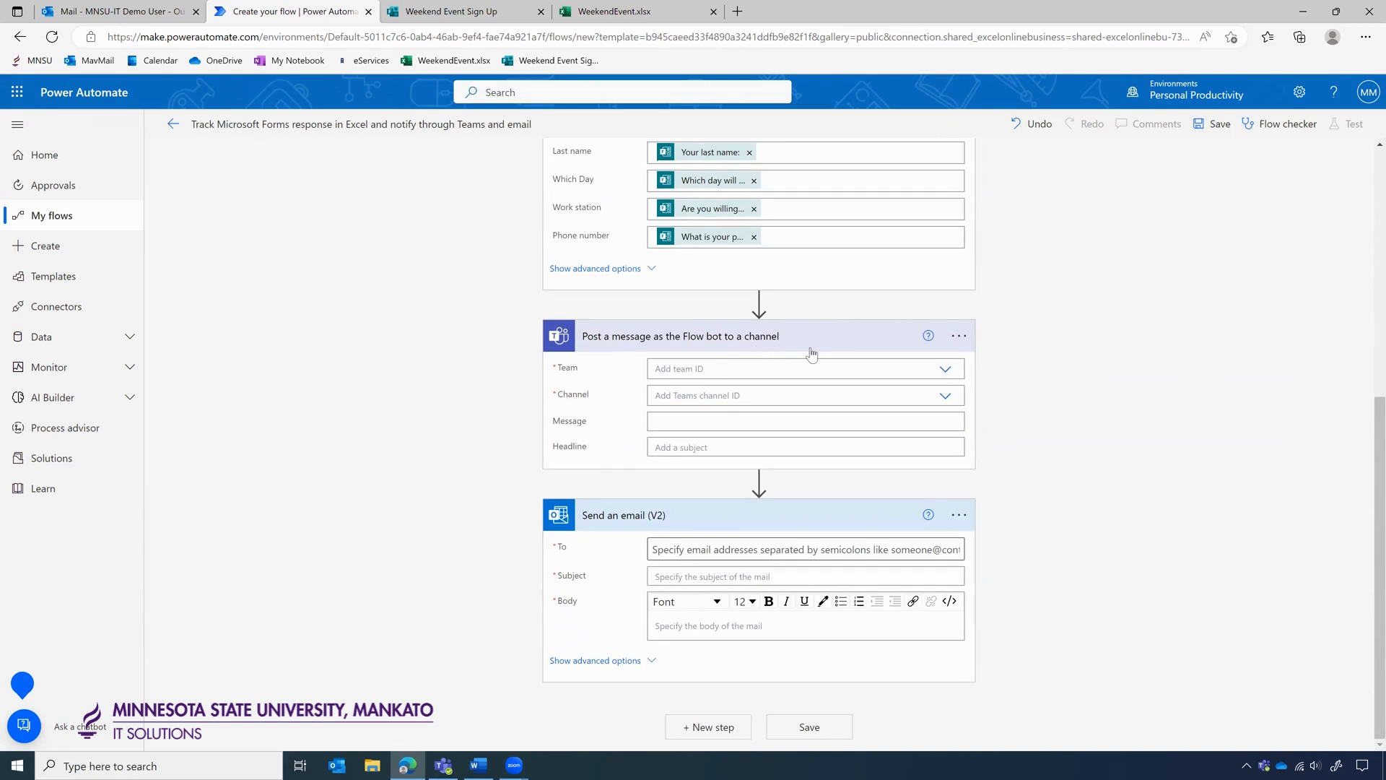
Send the Teams post to General in MNSU-Test for ITS Strategic Ops-Team.
left_click(944, 371)
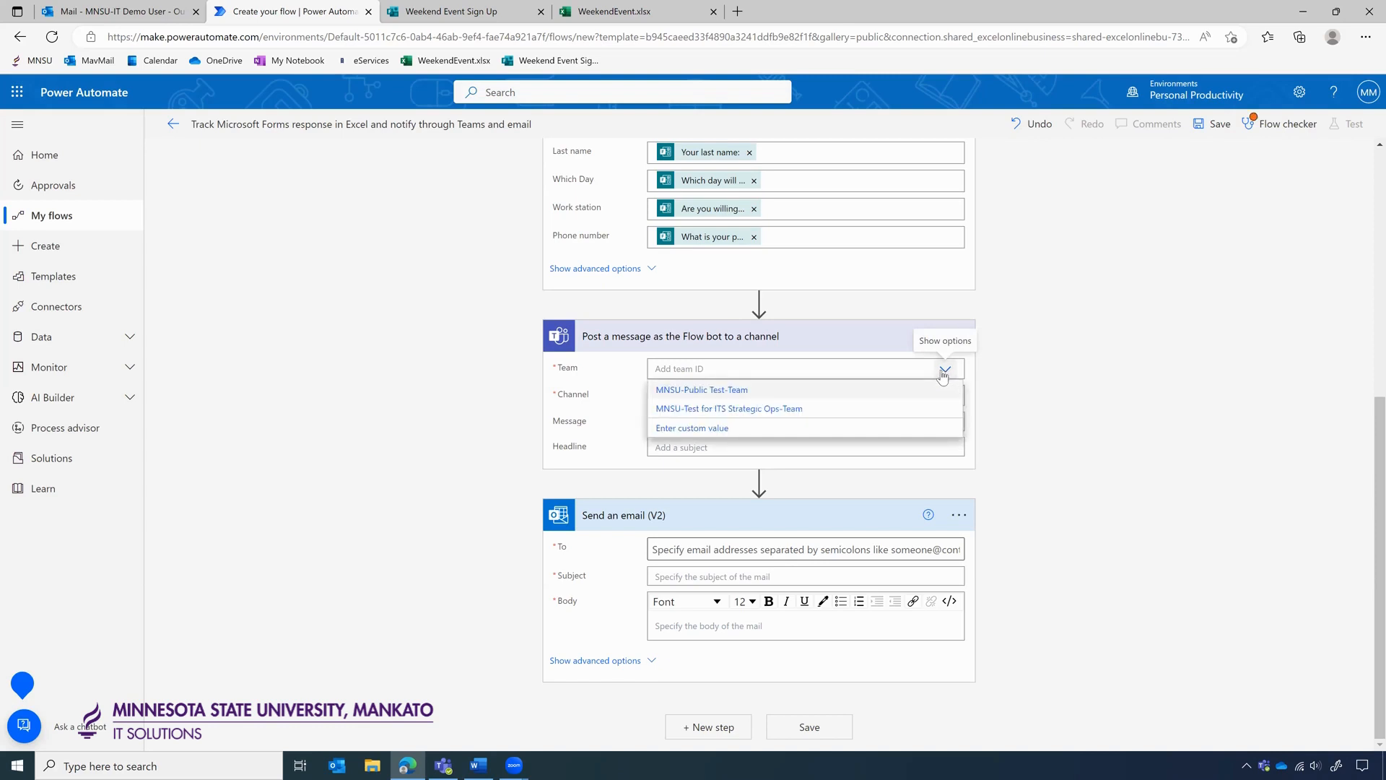
left_click(689, 410)
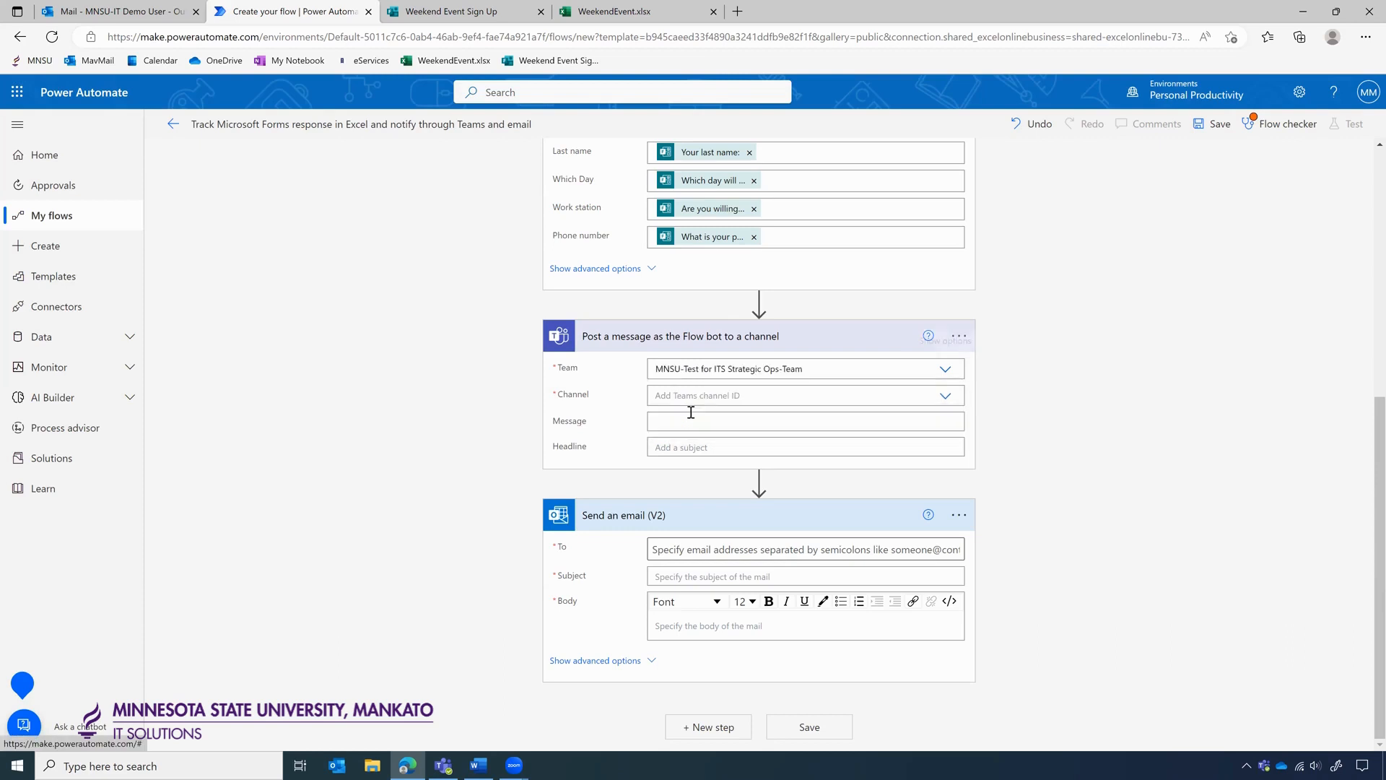
left_click(945, 397)
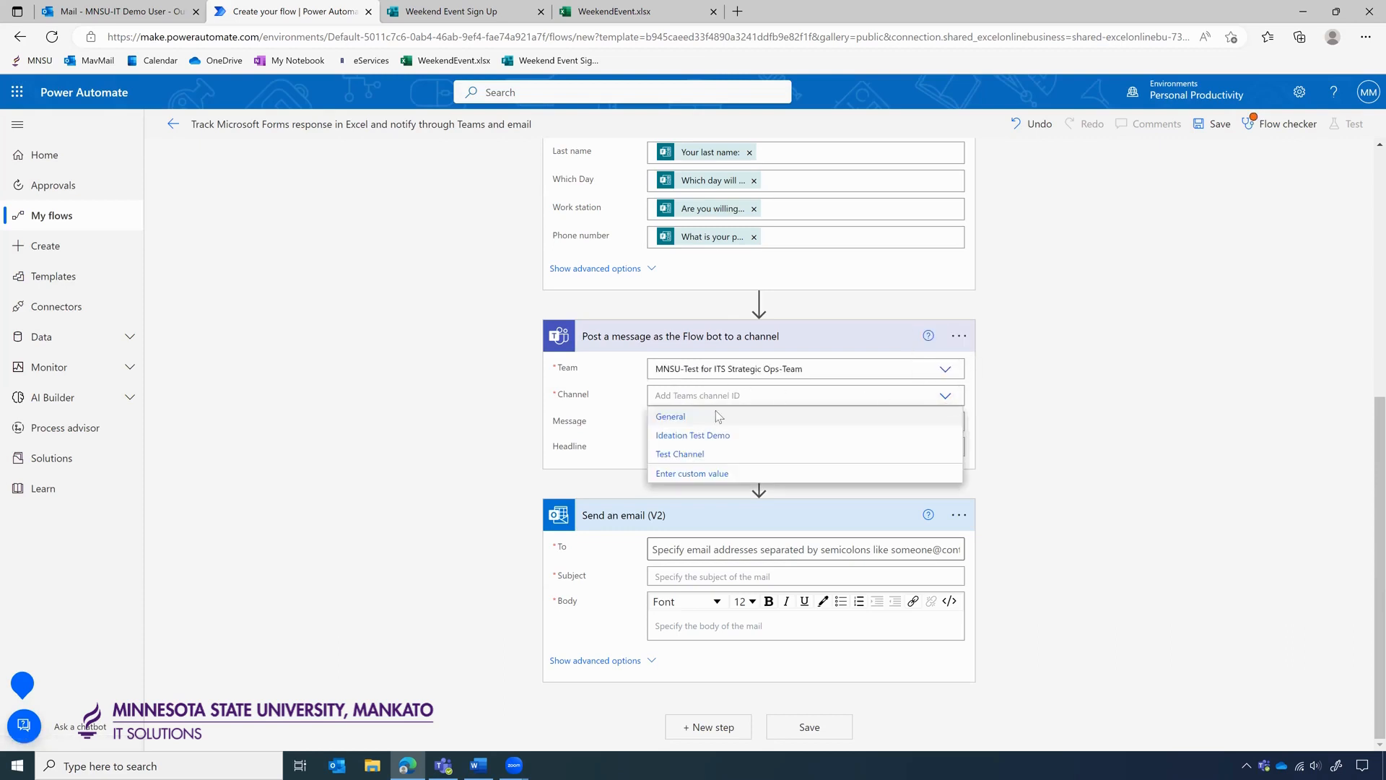
left_click(670, 417)
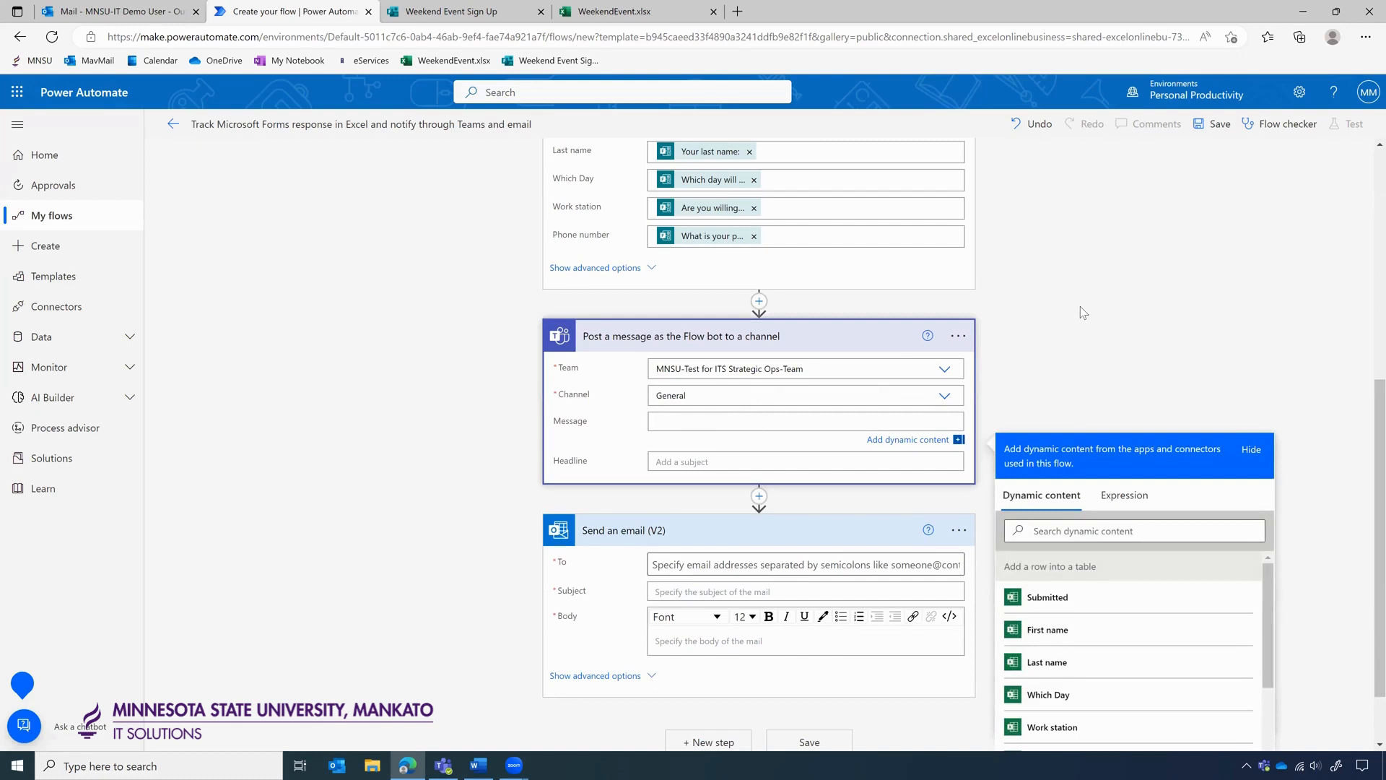
Write 'We have a new form submission that was submitted on' Submission time, 'by' first and last name.
type("We have a new form suubmissionthat was submi")
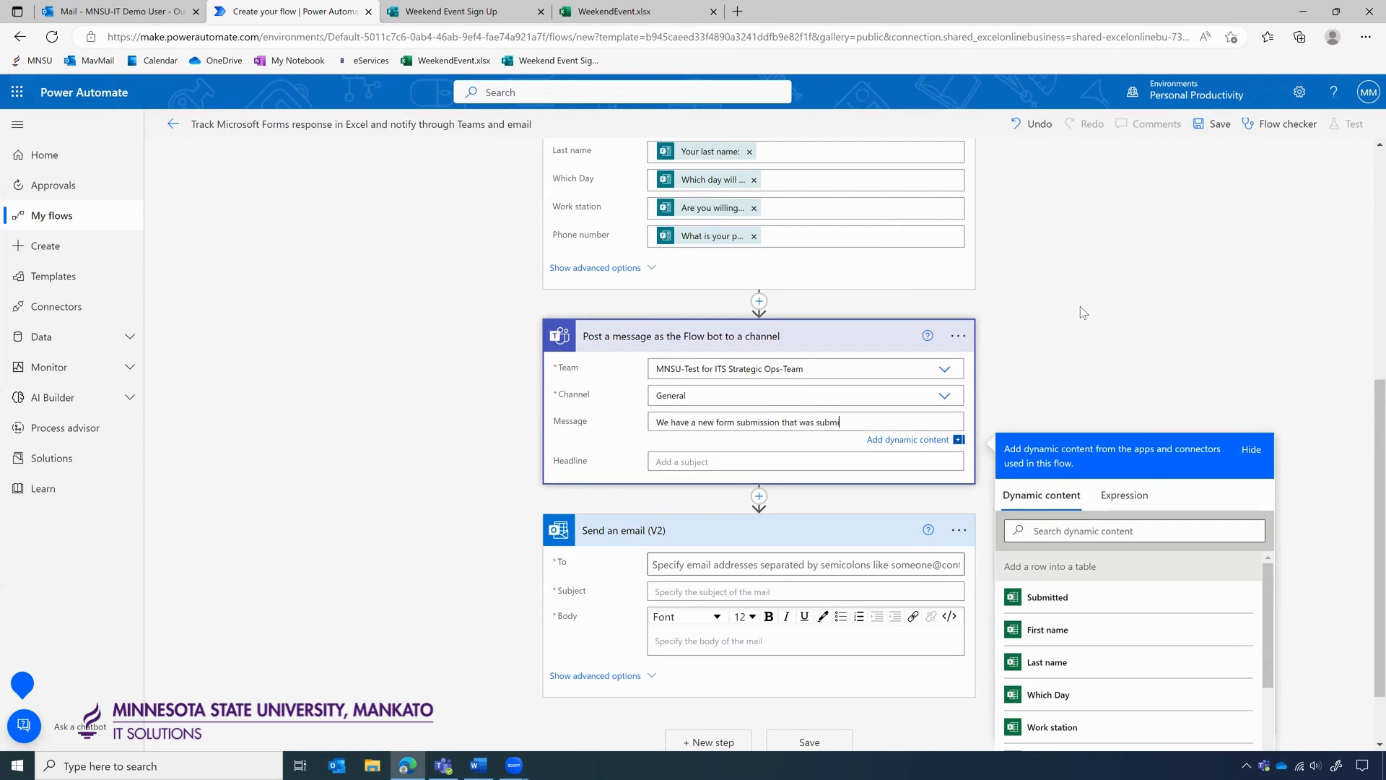
type("tted on")
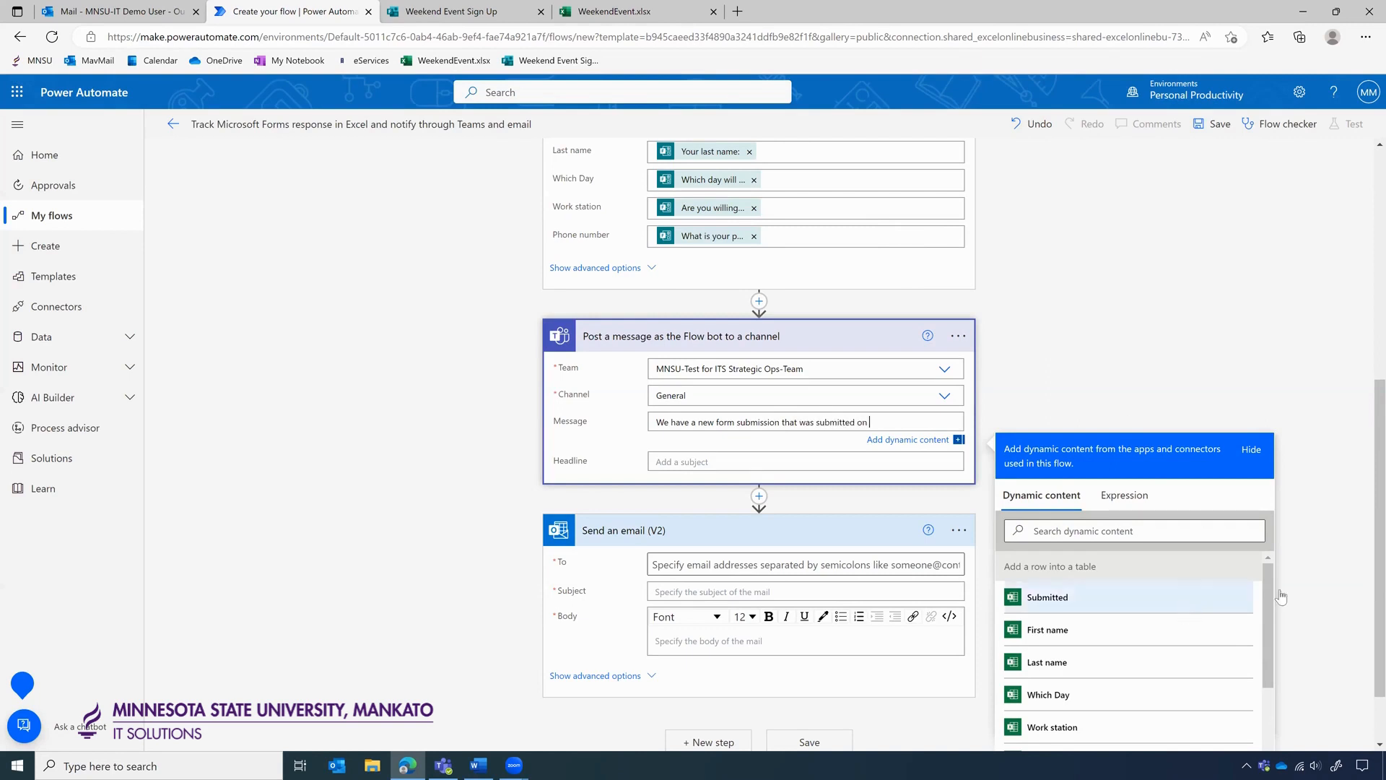
scroll(1215, 635, "down", 3)
scroll(1215, 635, "down", 3)
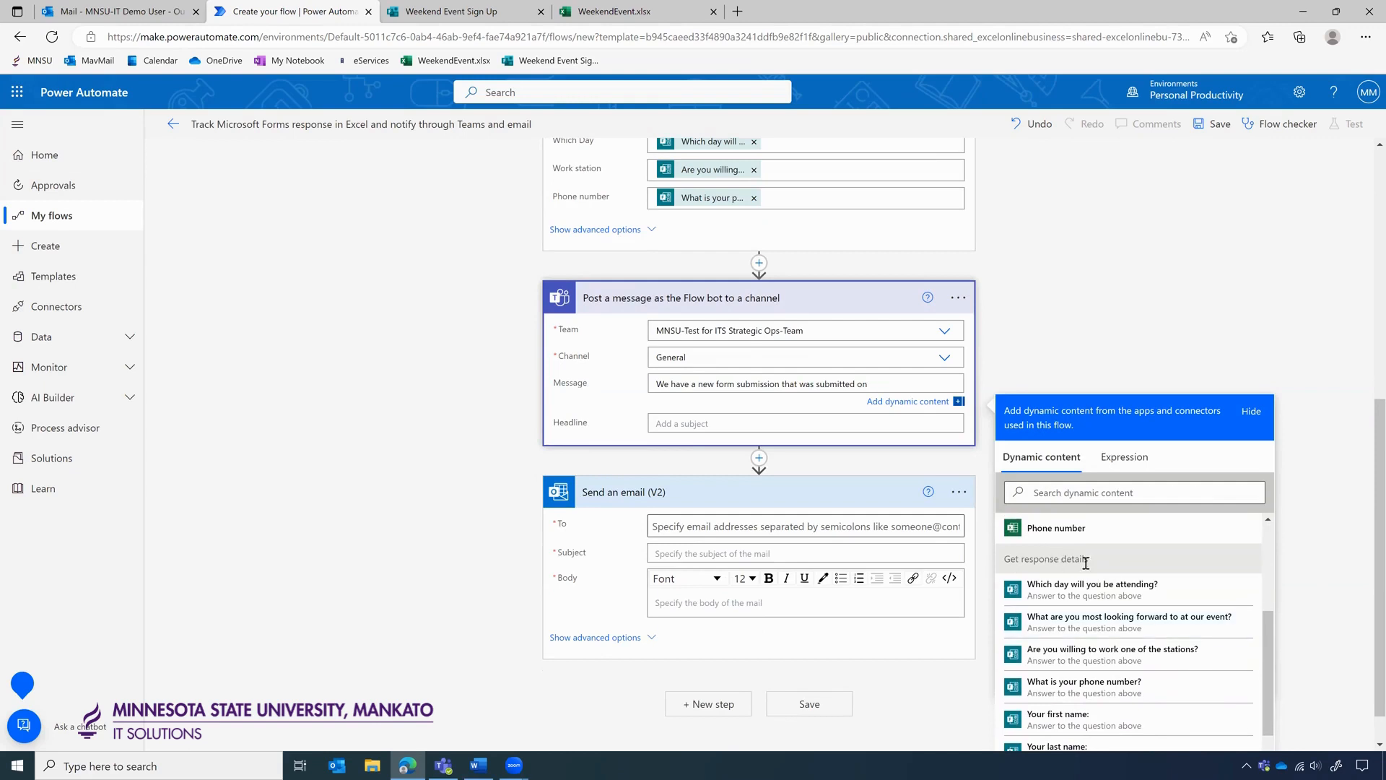
scroll(1085, 563, "down", 2)
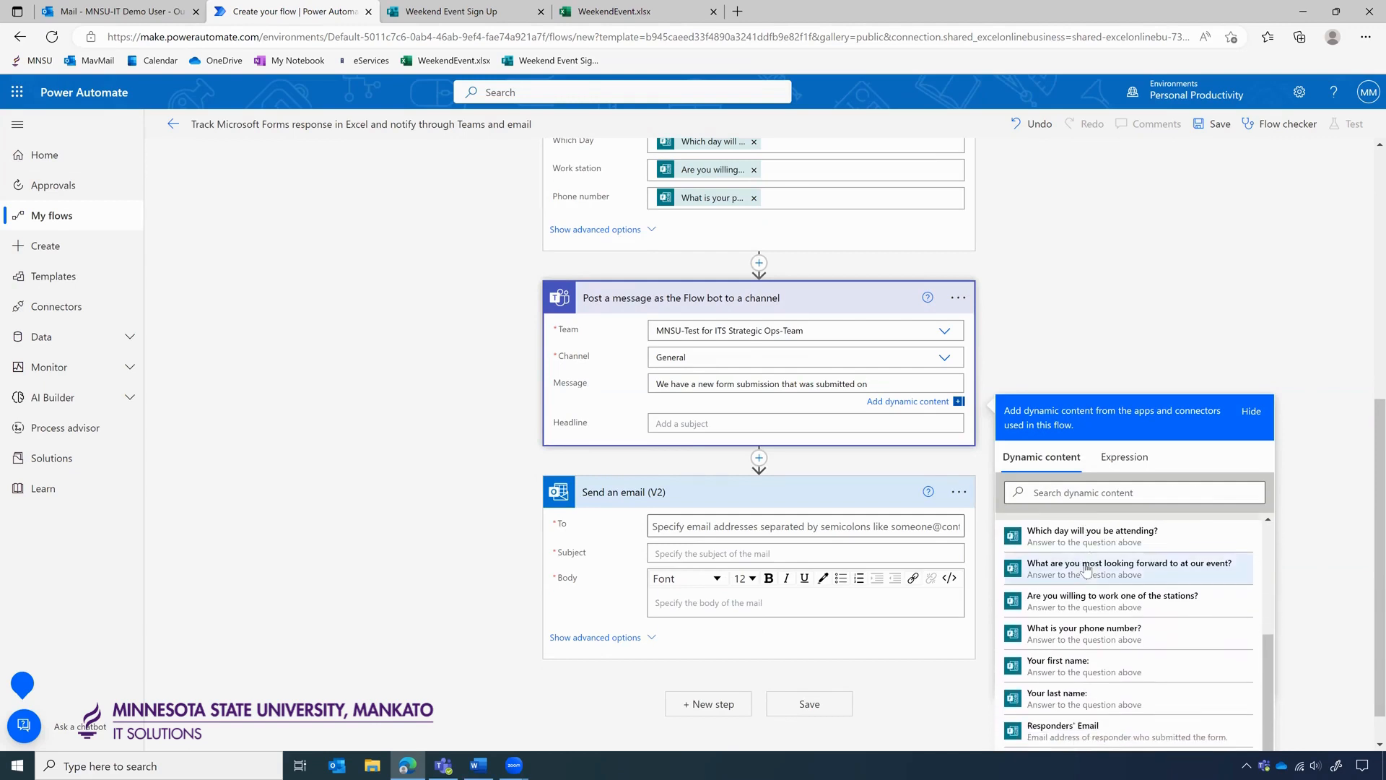
scroll(1072, 650, "down", 1)
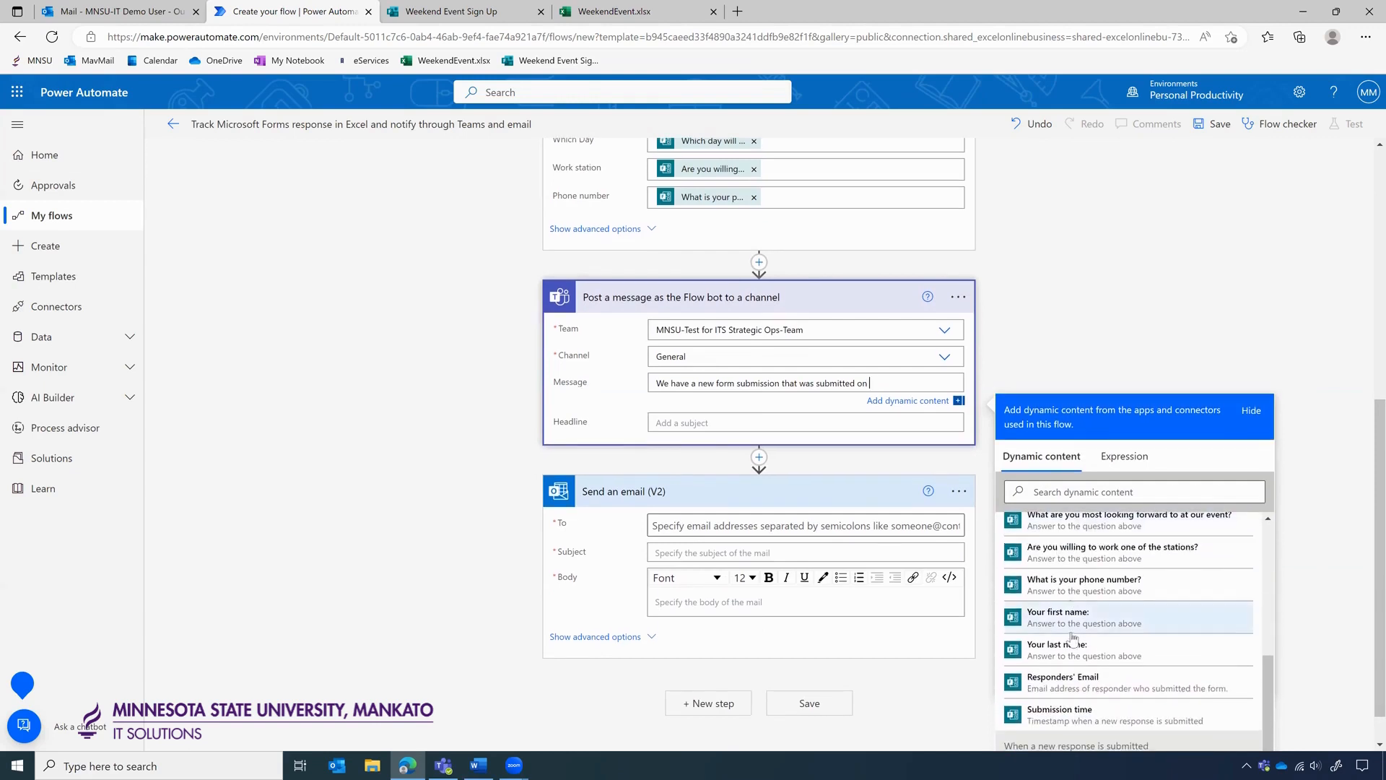
left_click(1062, 711)
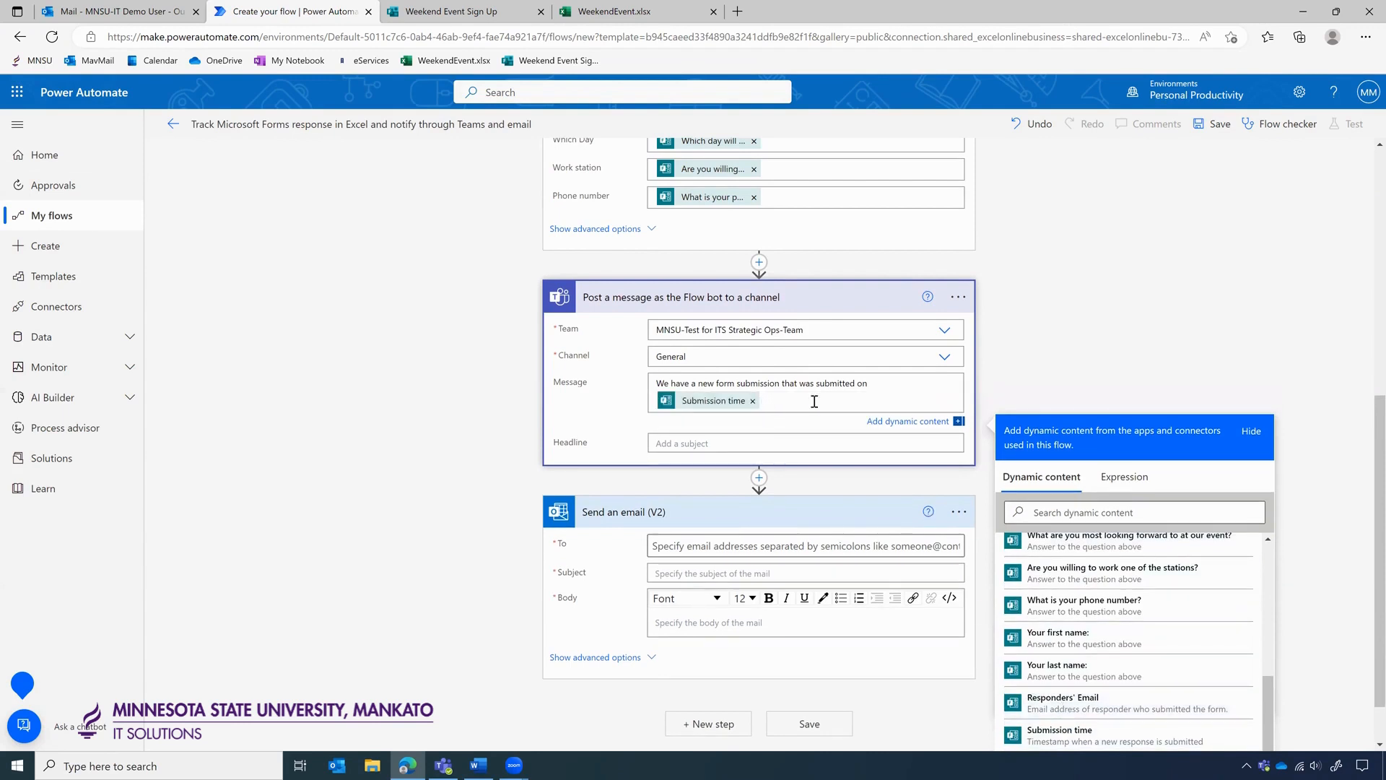
type("by")
scroll(1123, 613, "down", 1)
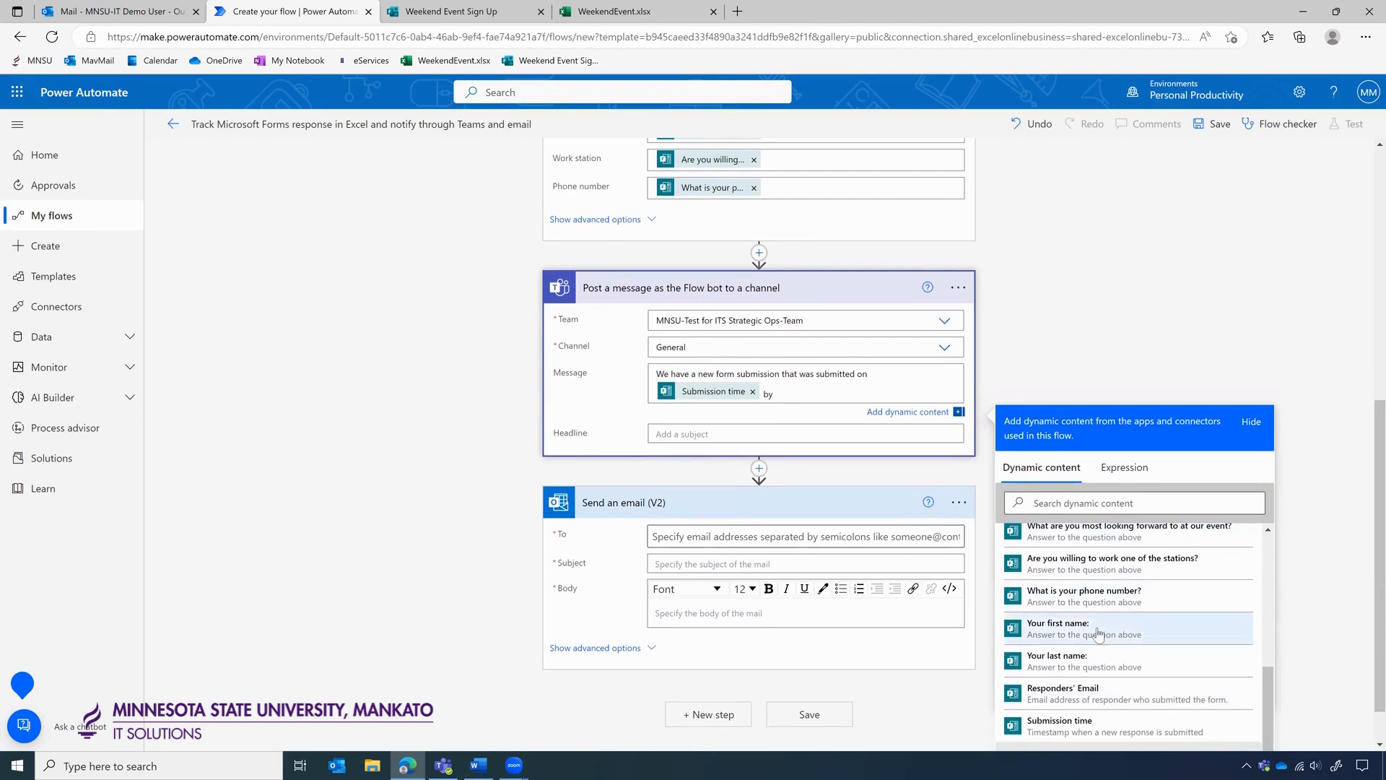
left_click(1098, 633)
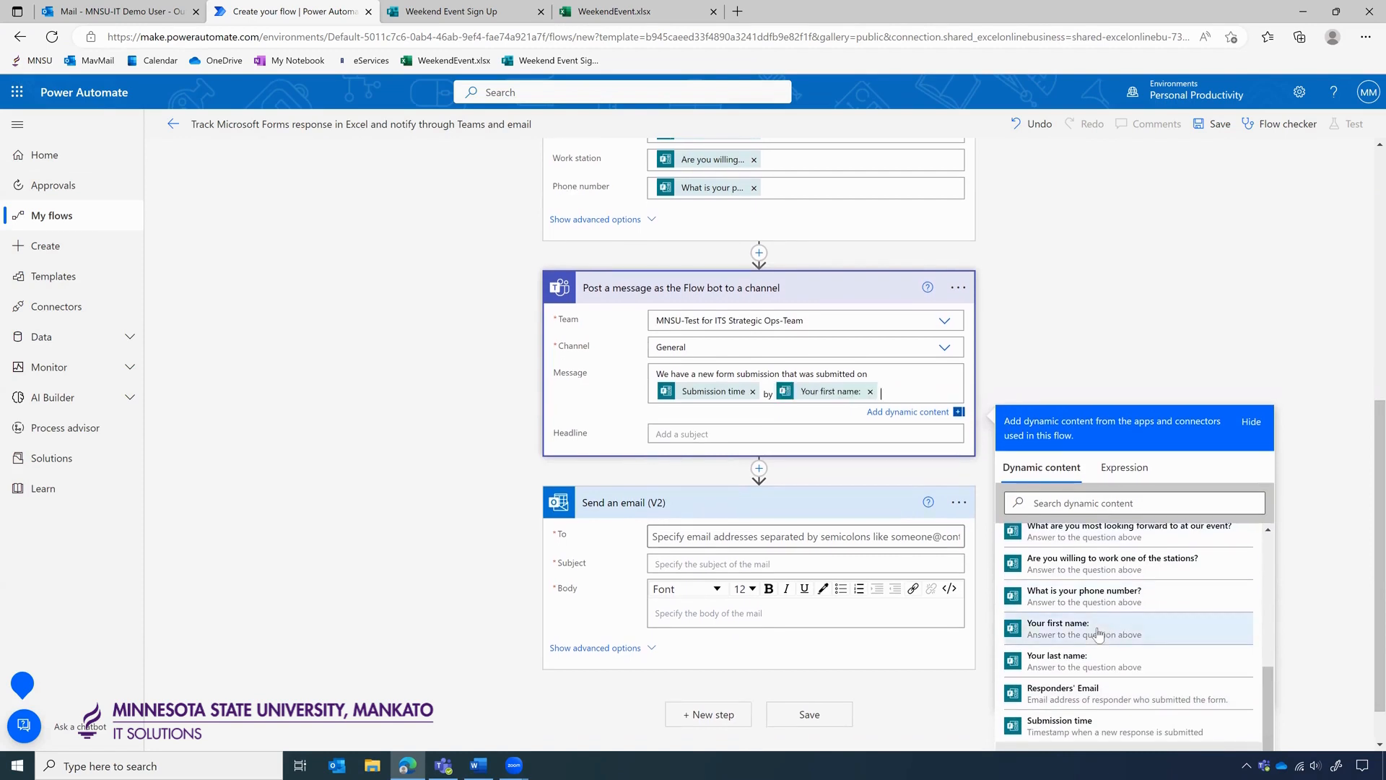
left_click(1090, 664)
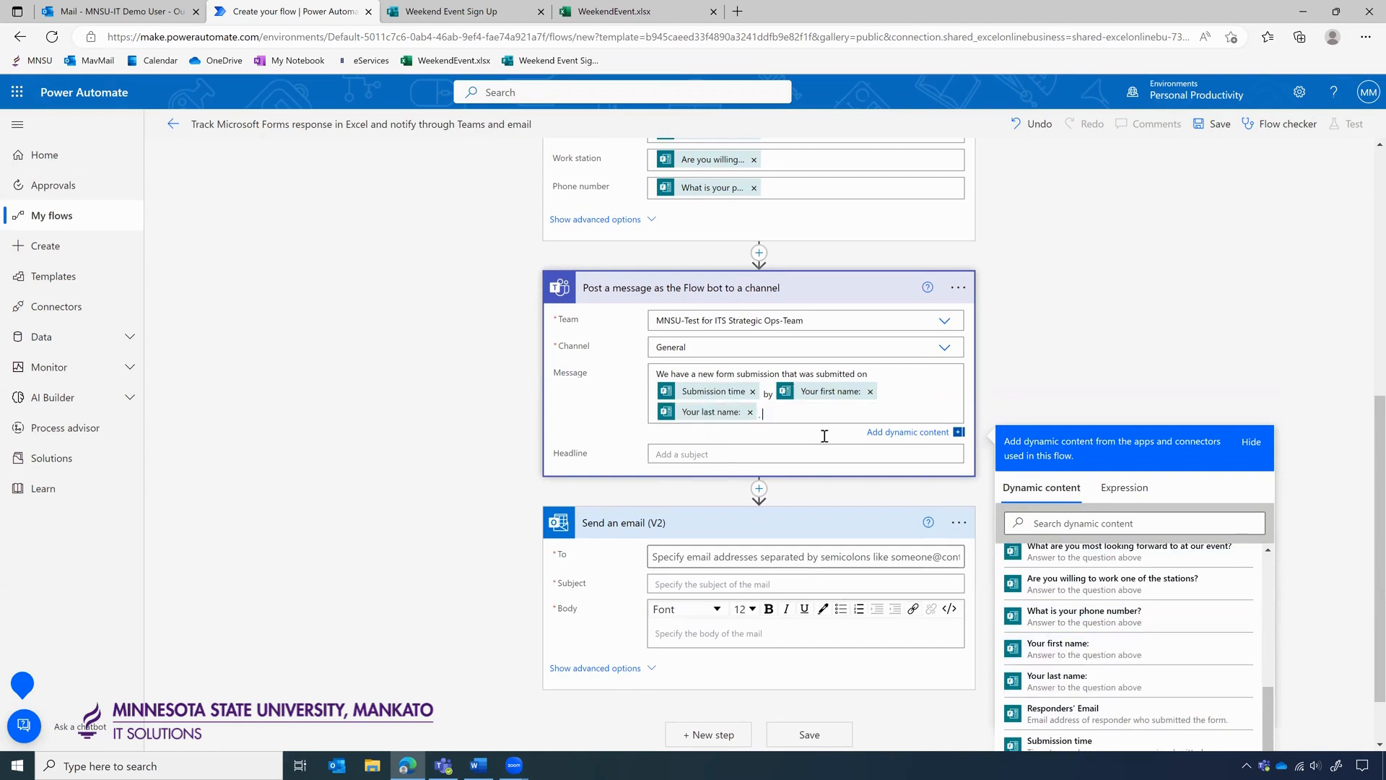
Add a 'Which day:' line followed by the day-attending answer.
key("Return")
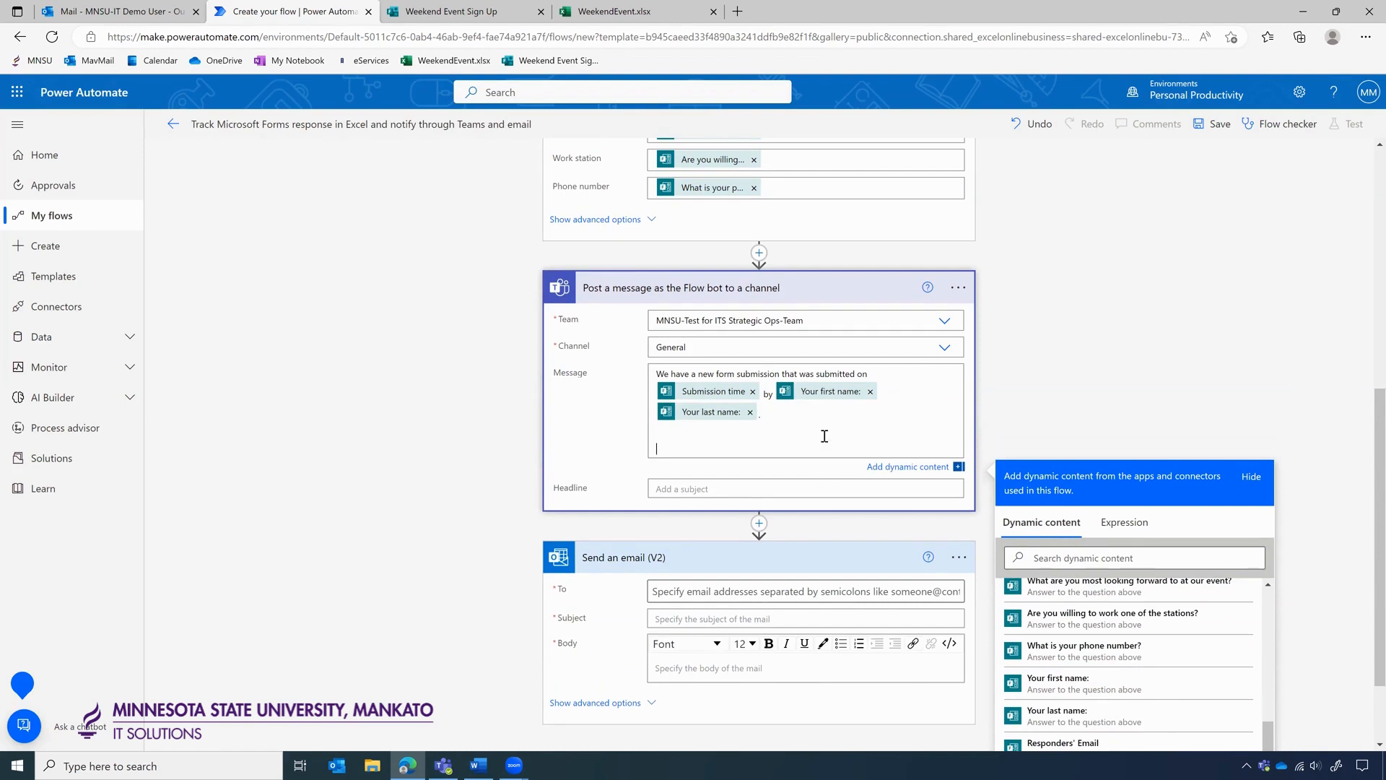
key("BackSpace")
scroll(1030, 406, "down", 1)
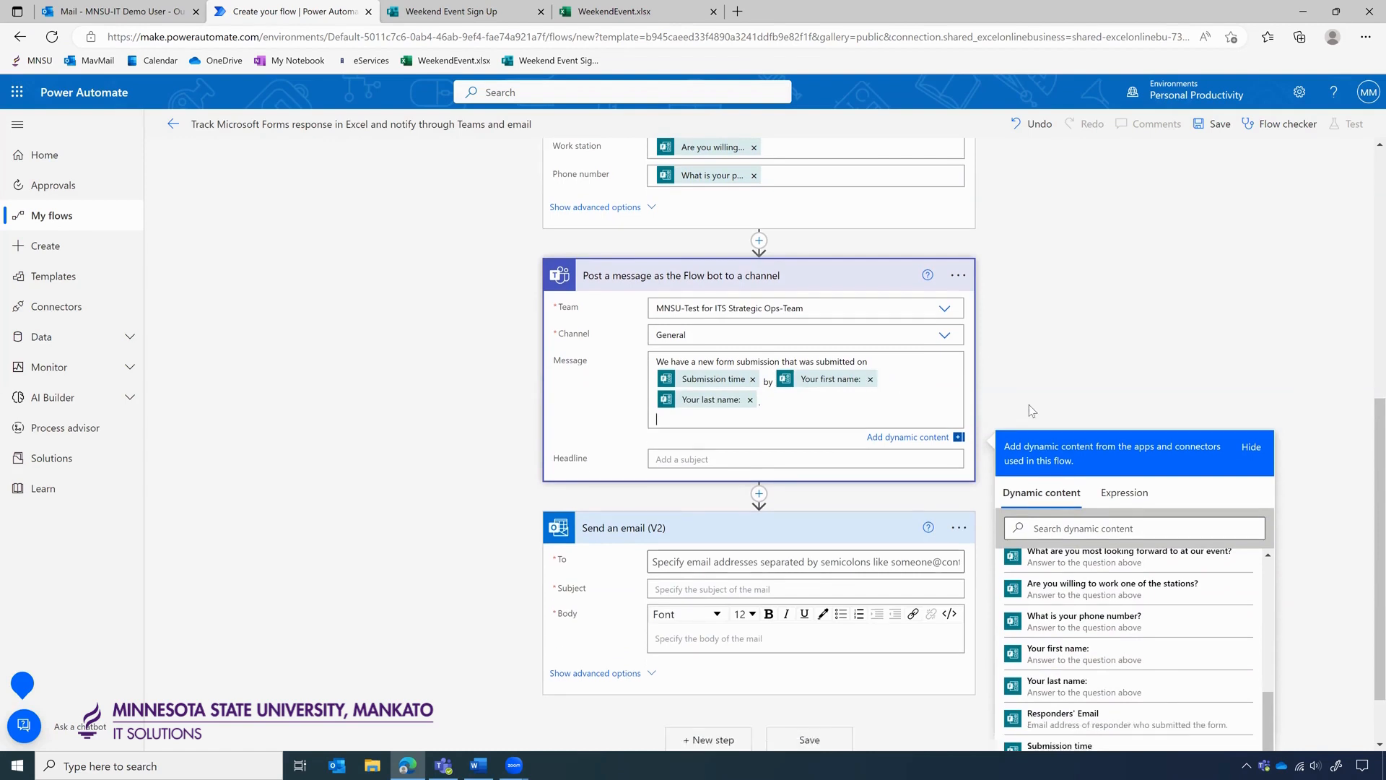
scroll(1029, 404, "up", 3)
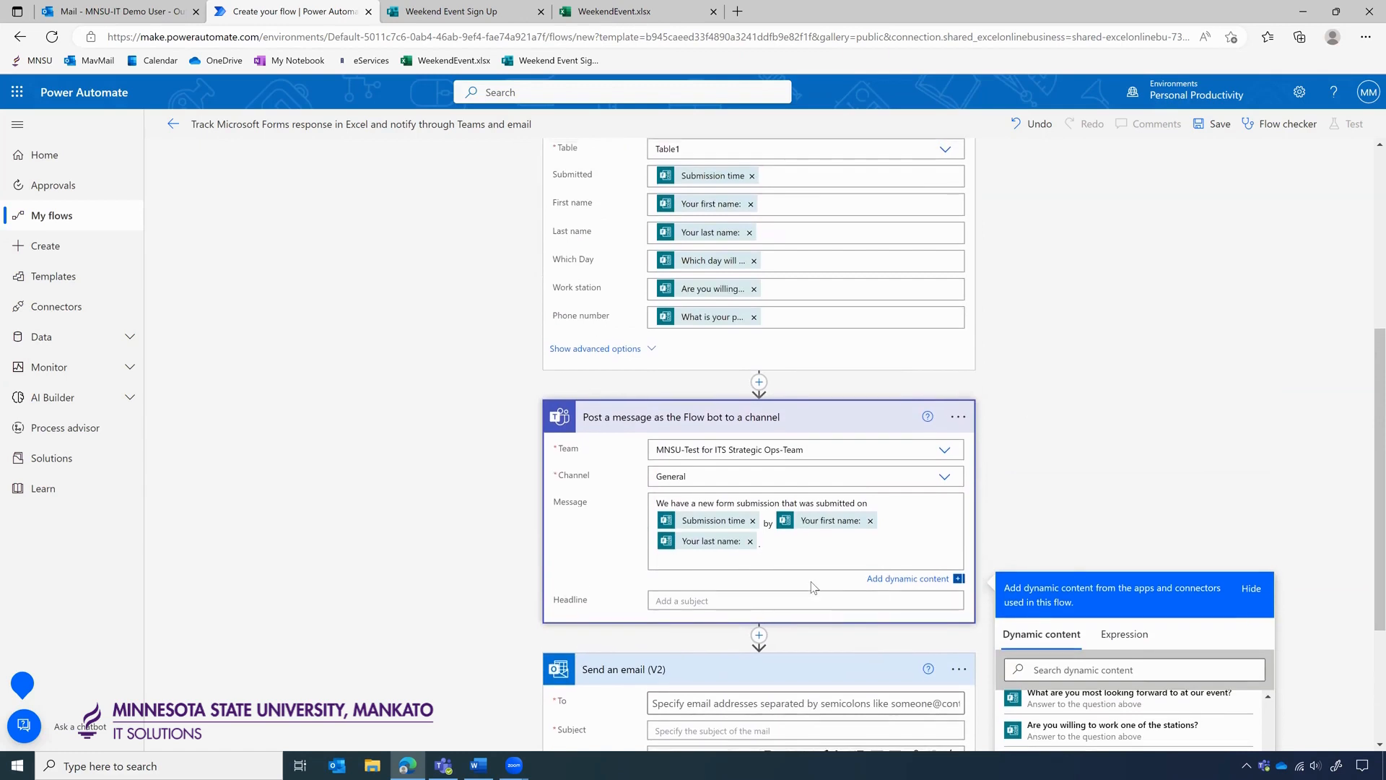
type("Which day:")
scroll(918, 583, "down", 2)
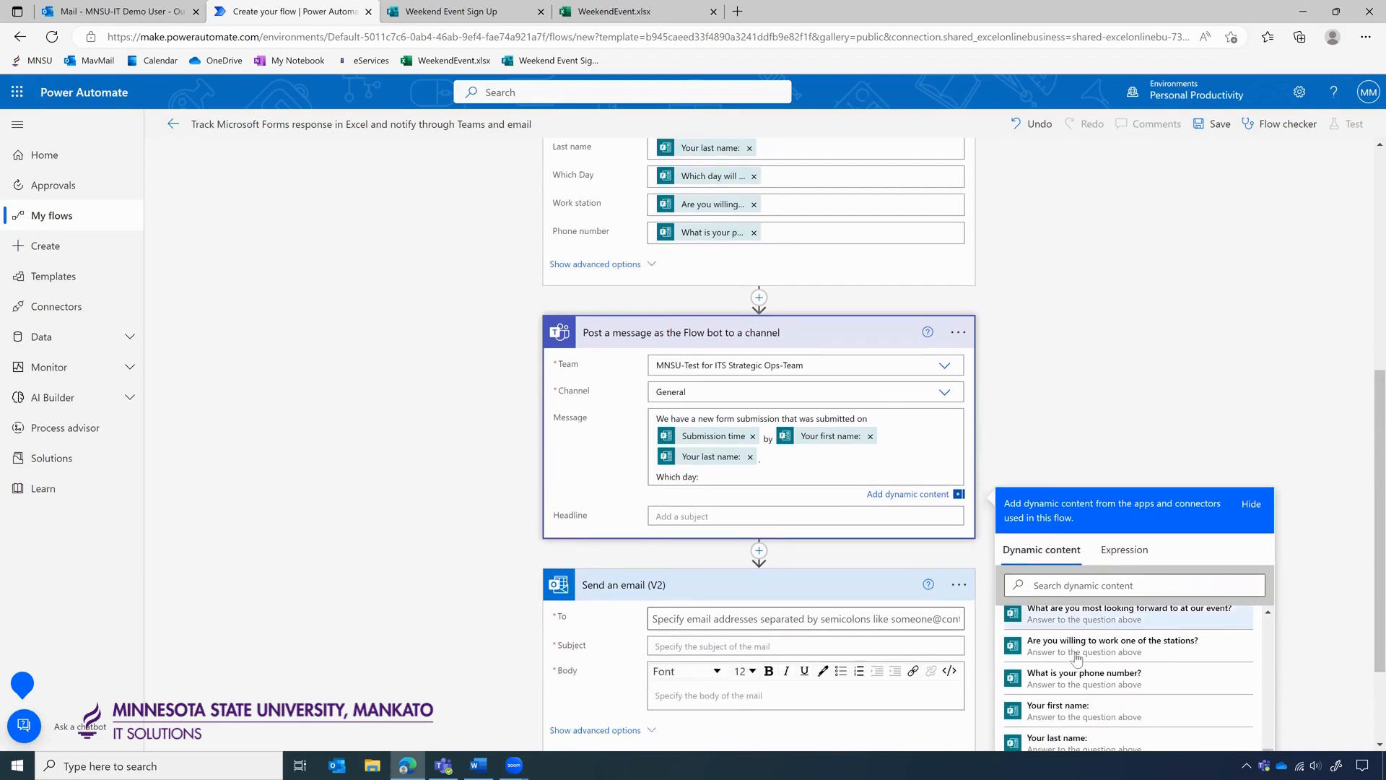
left_click(1076, 662)
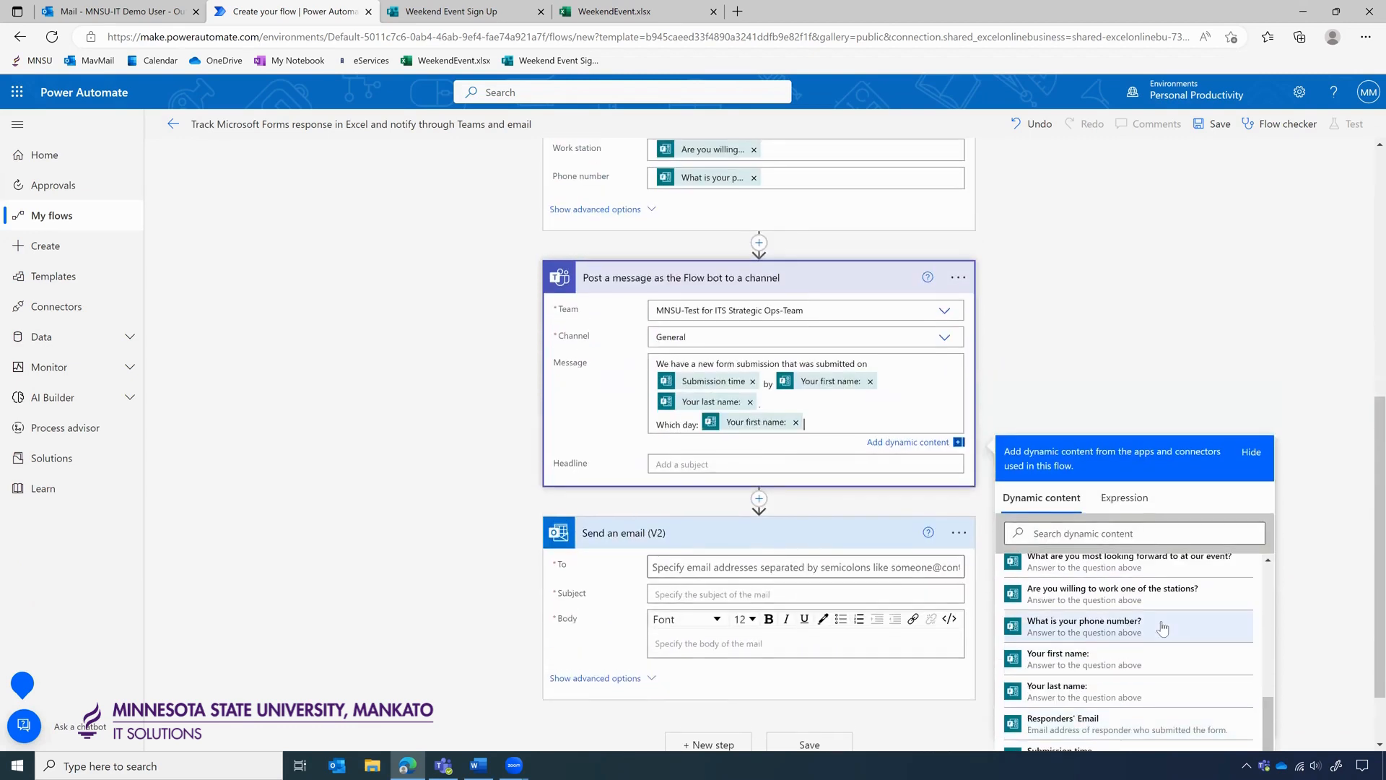
left_click(796, 422)
scroll(1299, 574, "down", 1)
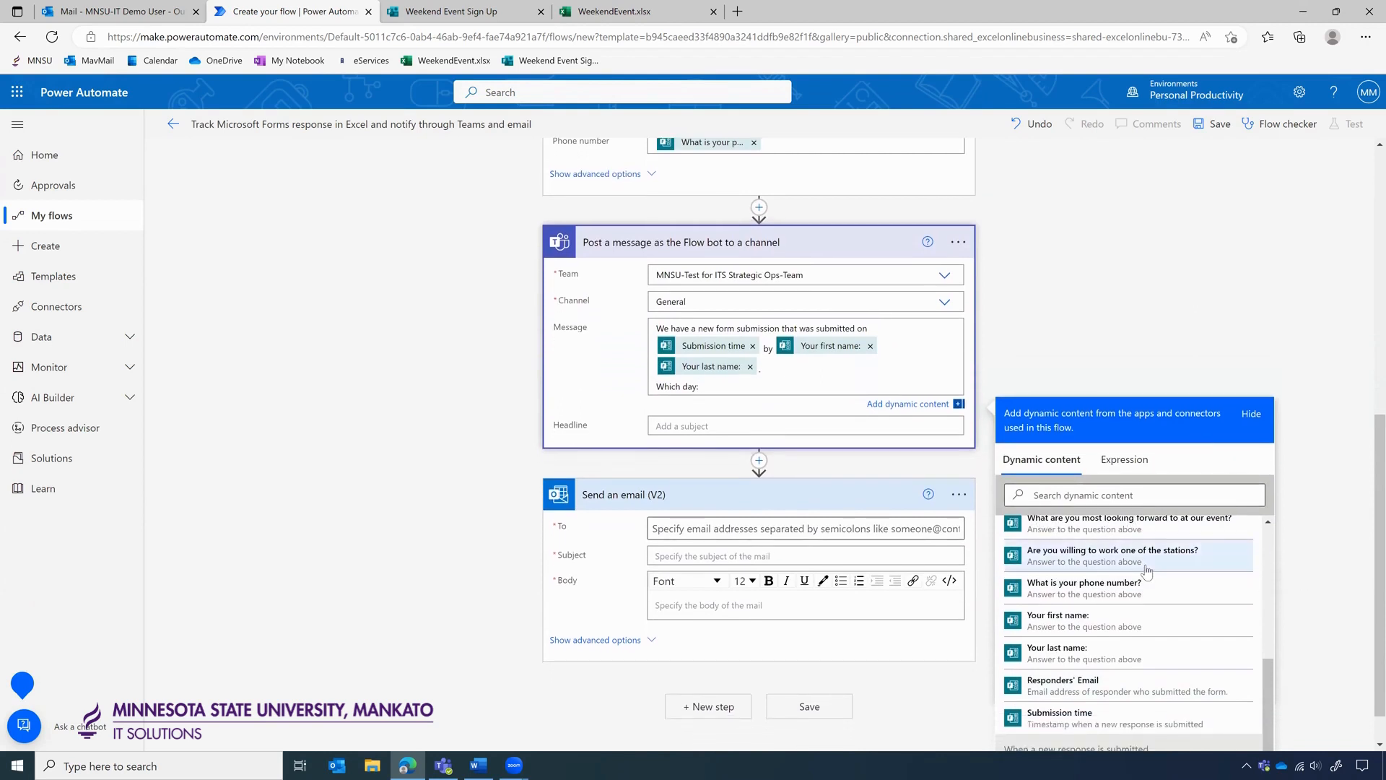
scroll(1146, 570, "up", 1)
scroll(1146, 570, "up", 1)
left_click(1092, 550)
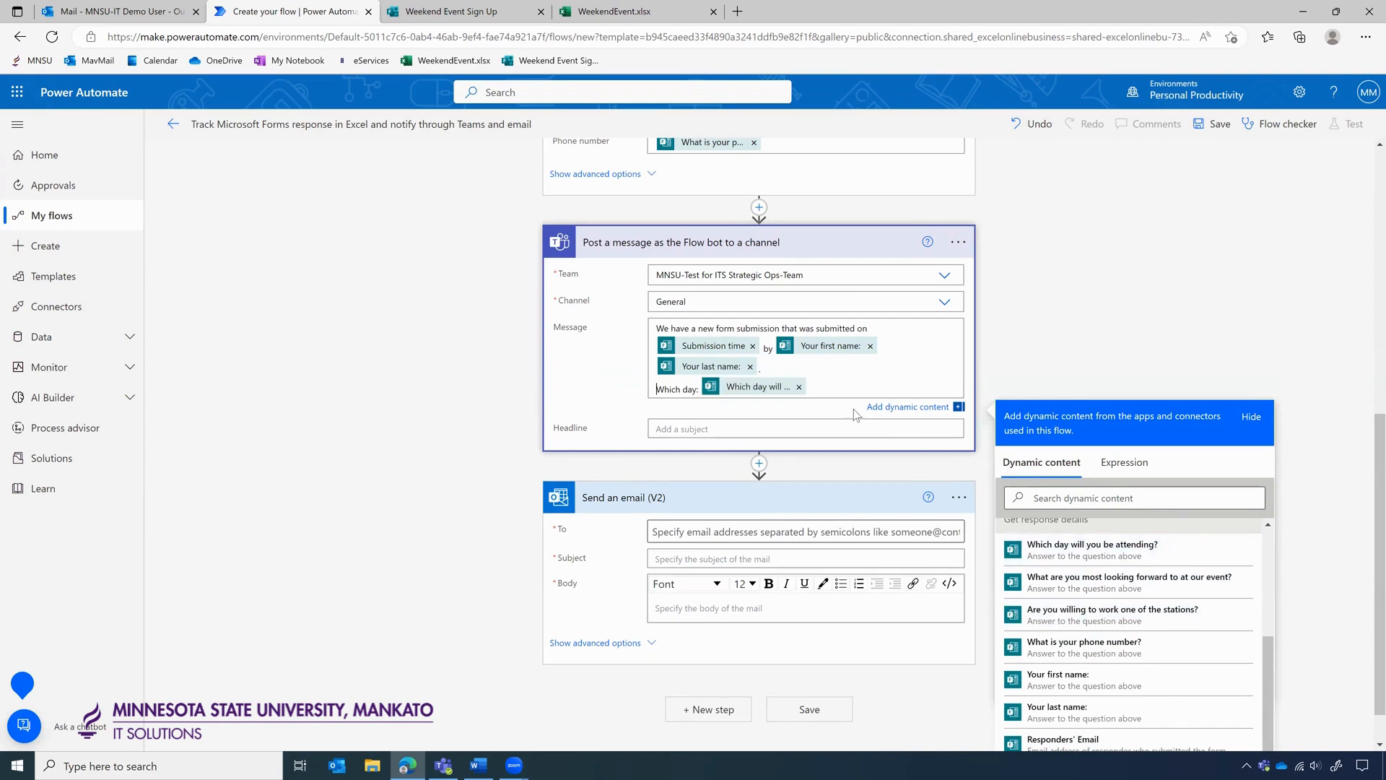
Add 'Work station:' and 'Phone Number:' lines with their matching answers.
key("Return")
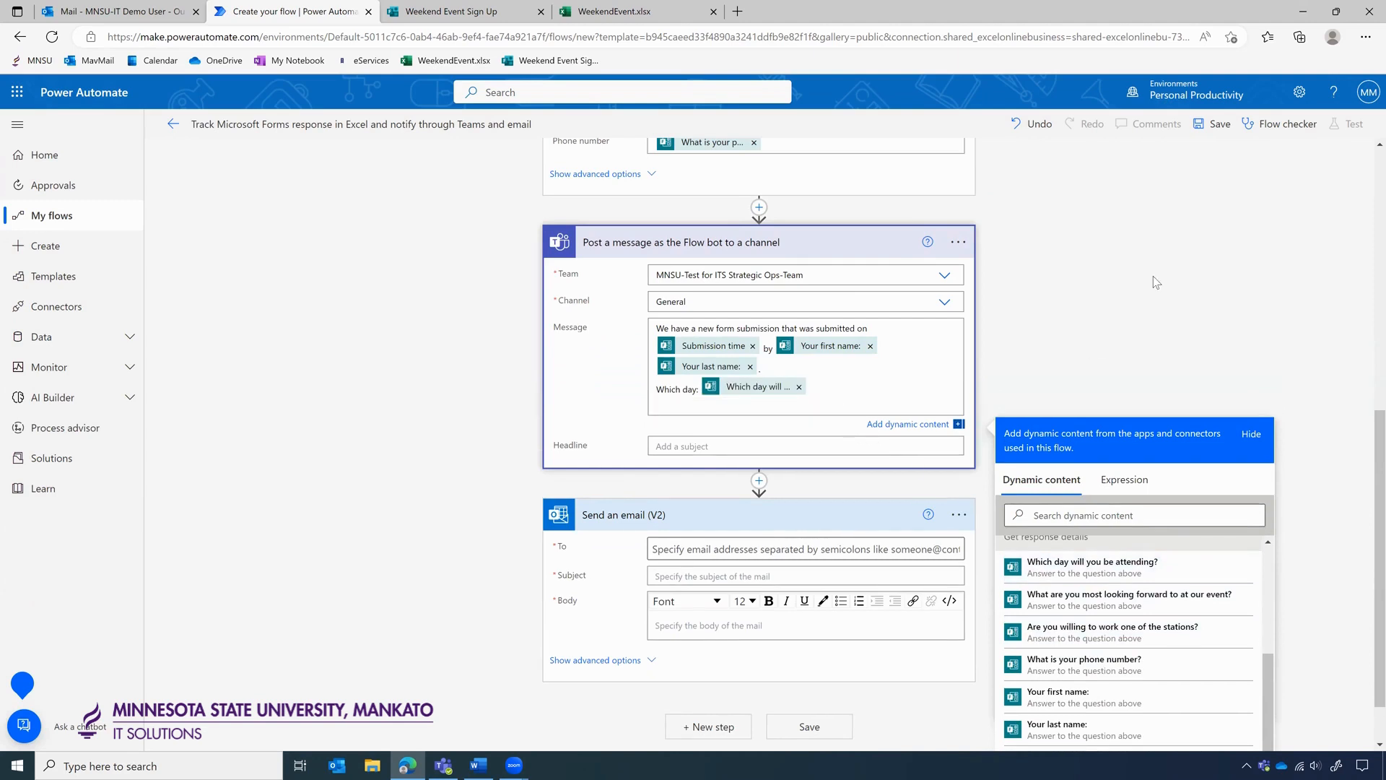
scroll(1154, 276, "up", 2)
type("Wo")
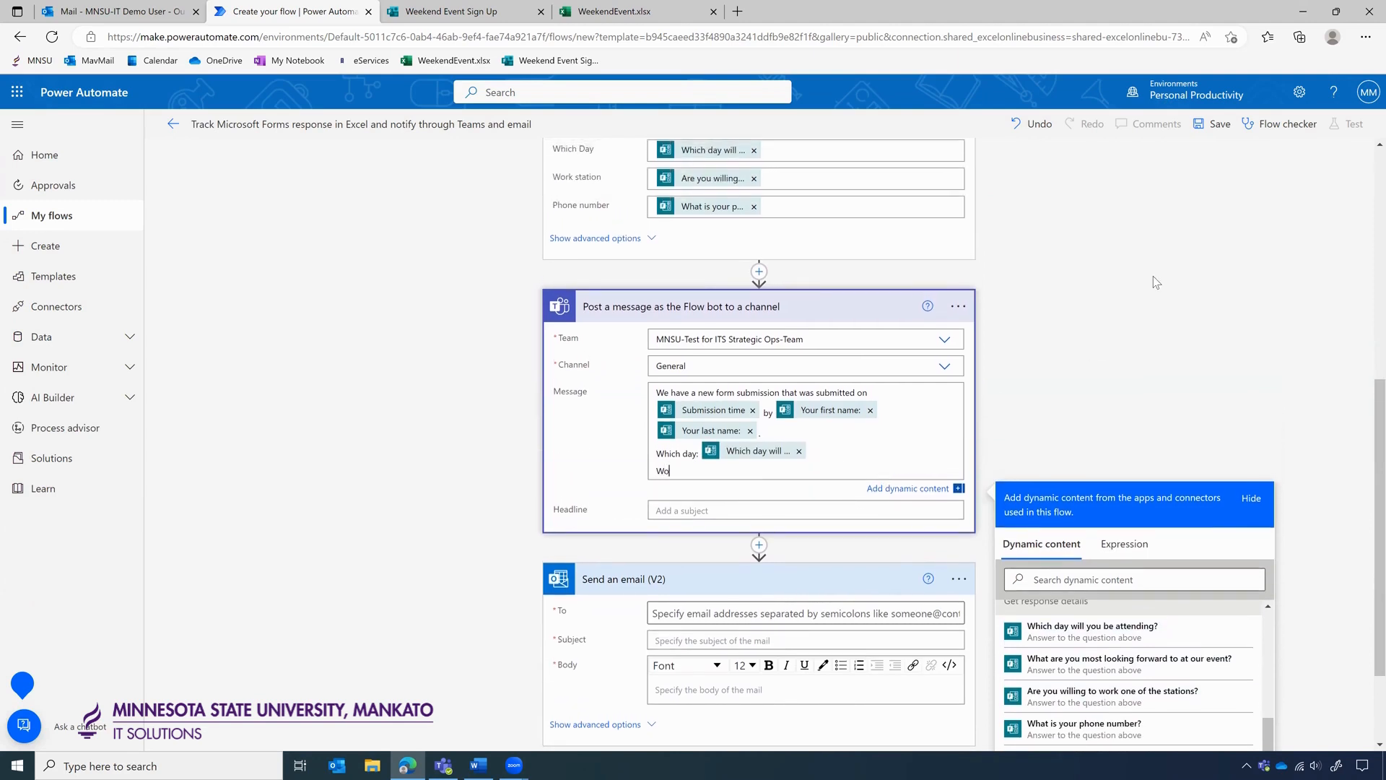
type("rk station:")
left_click(1150, 697)
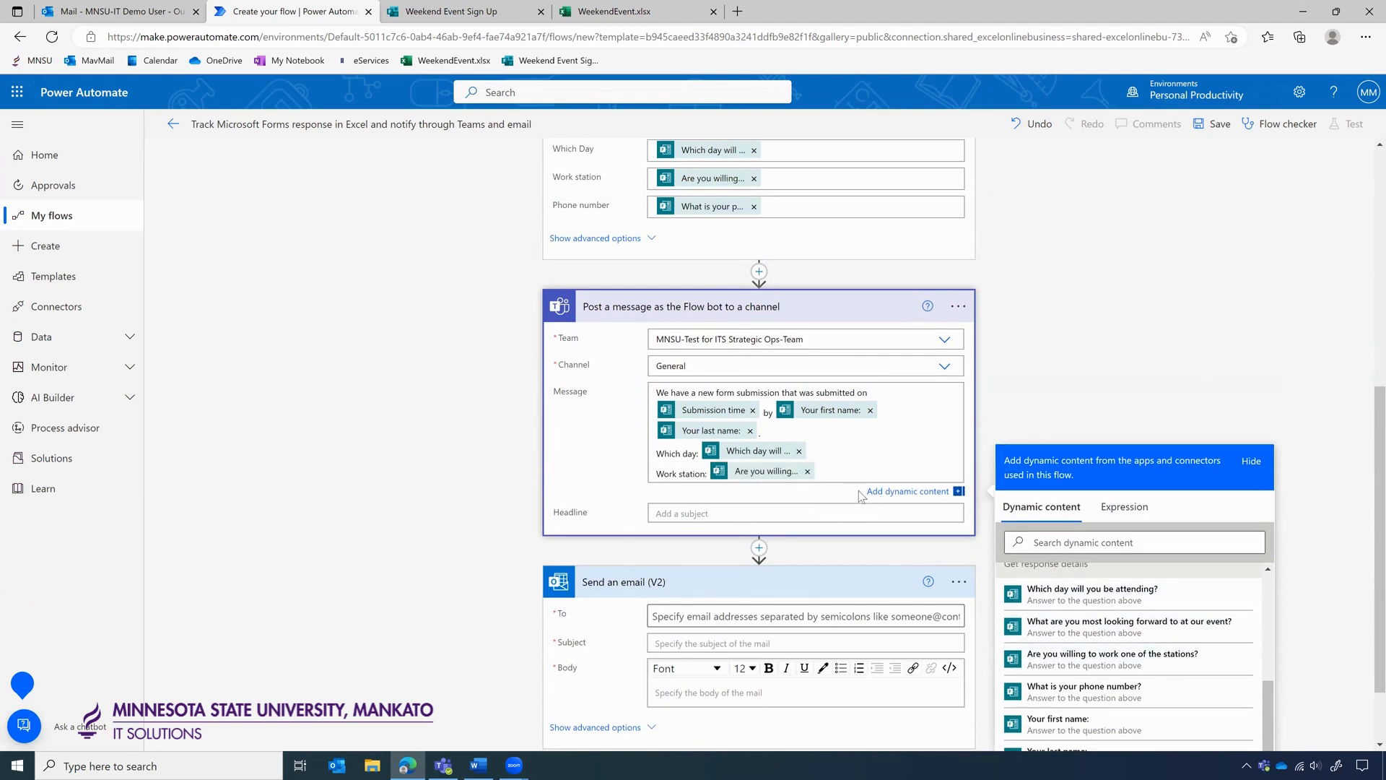
key("Return")
type("P")
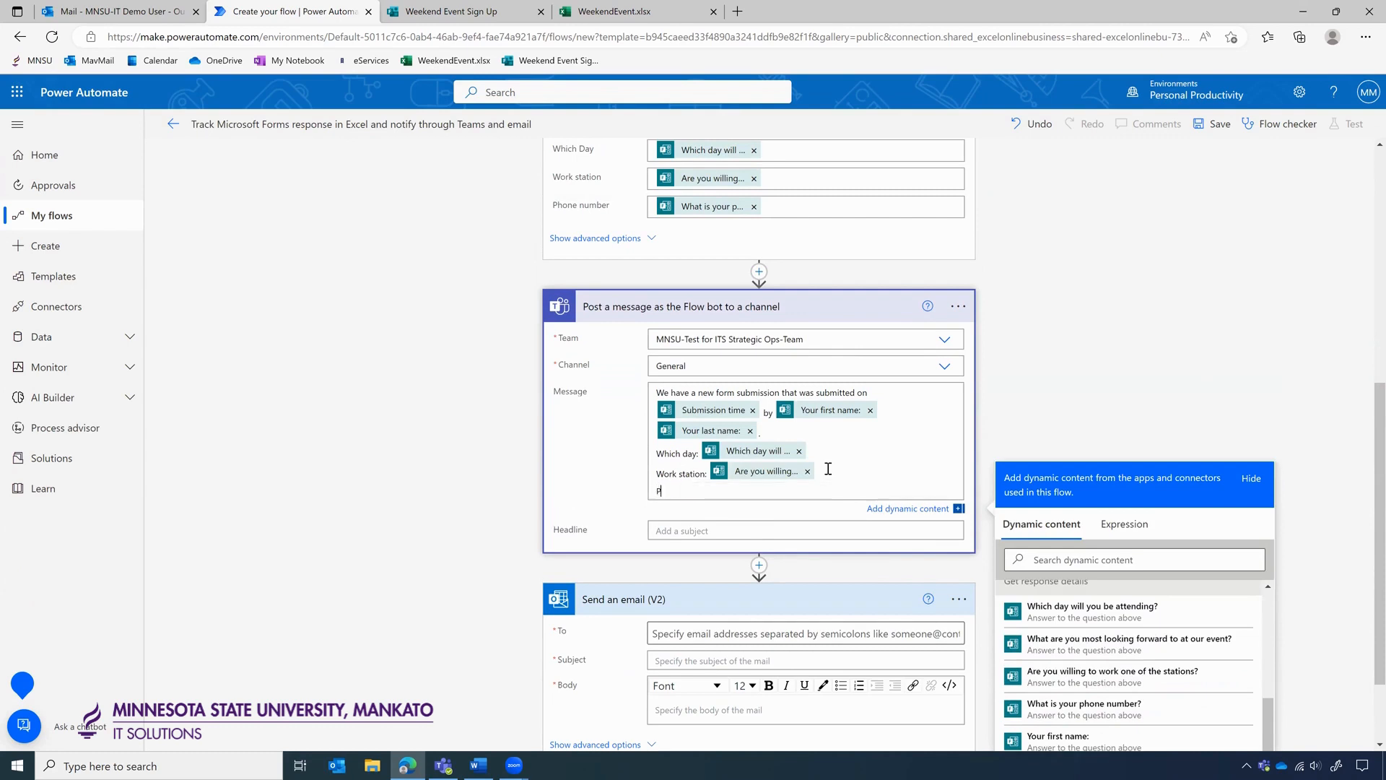
type("hone Numbner:")
key("BackSpace")
key("BackSpace")
scroll(1111, 666, "down", 1)
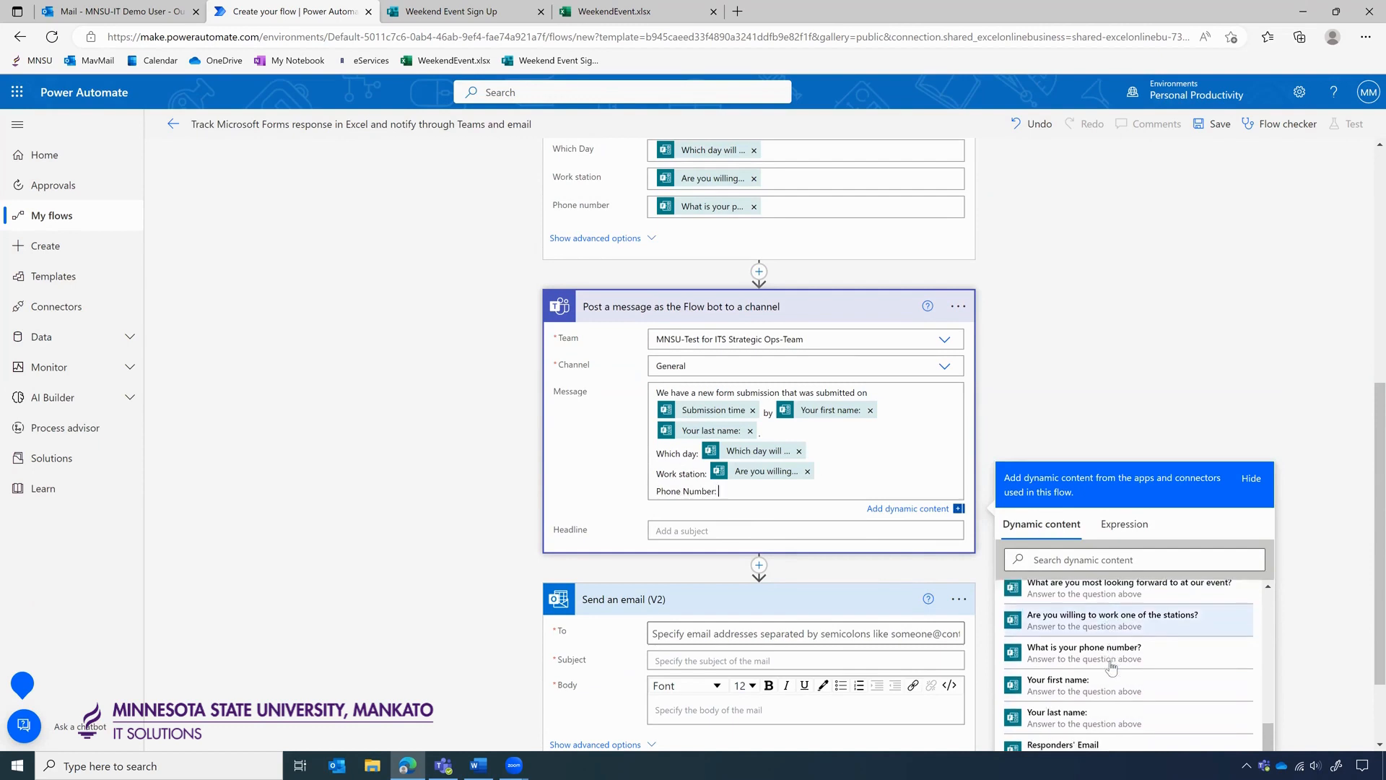
scroll(1112, 665, "down", 2)
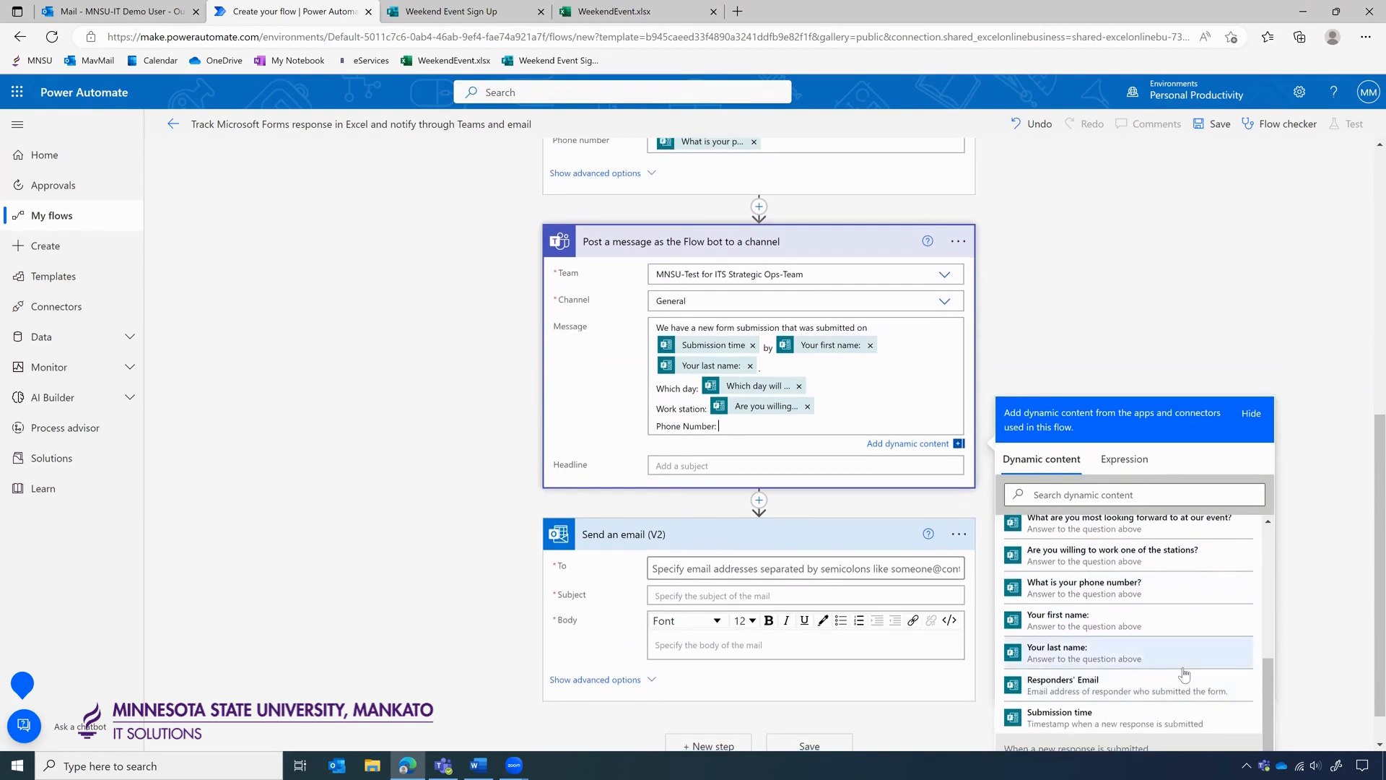
scroll(1184, 675, "up", 2)
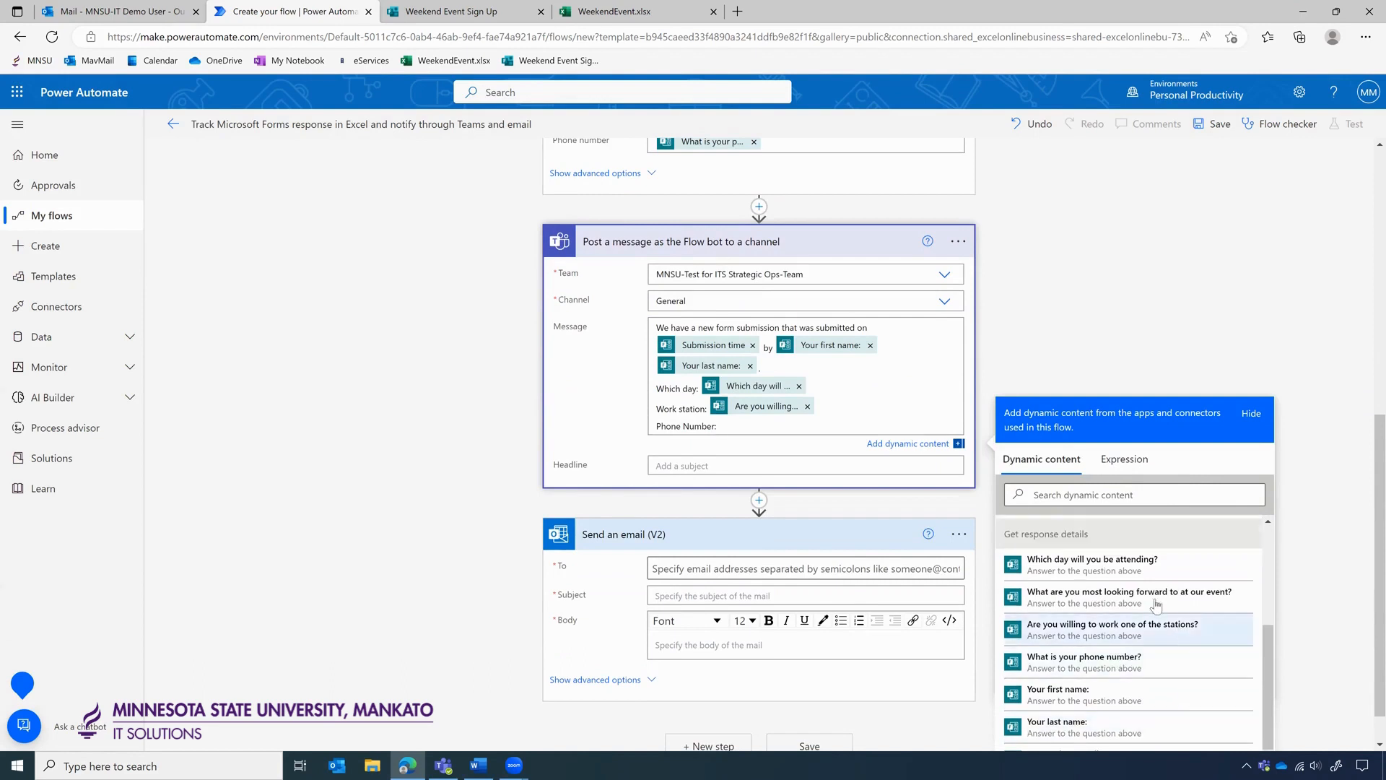
scroll(1123, 655, "down", 1)
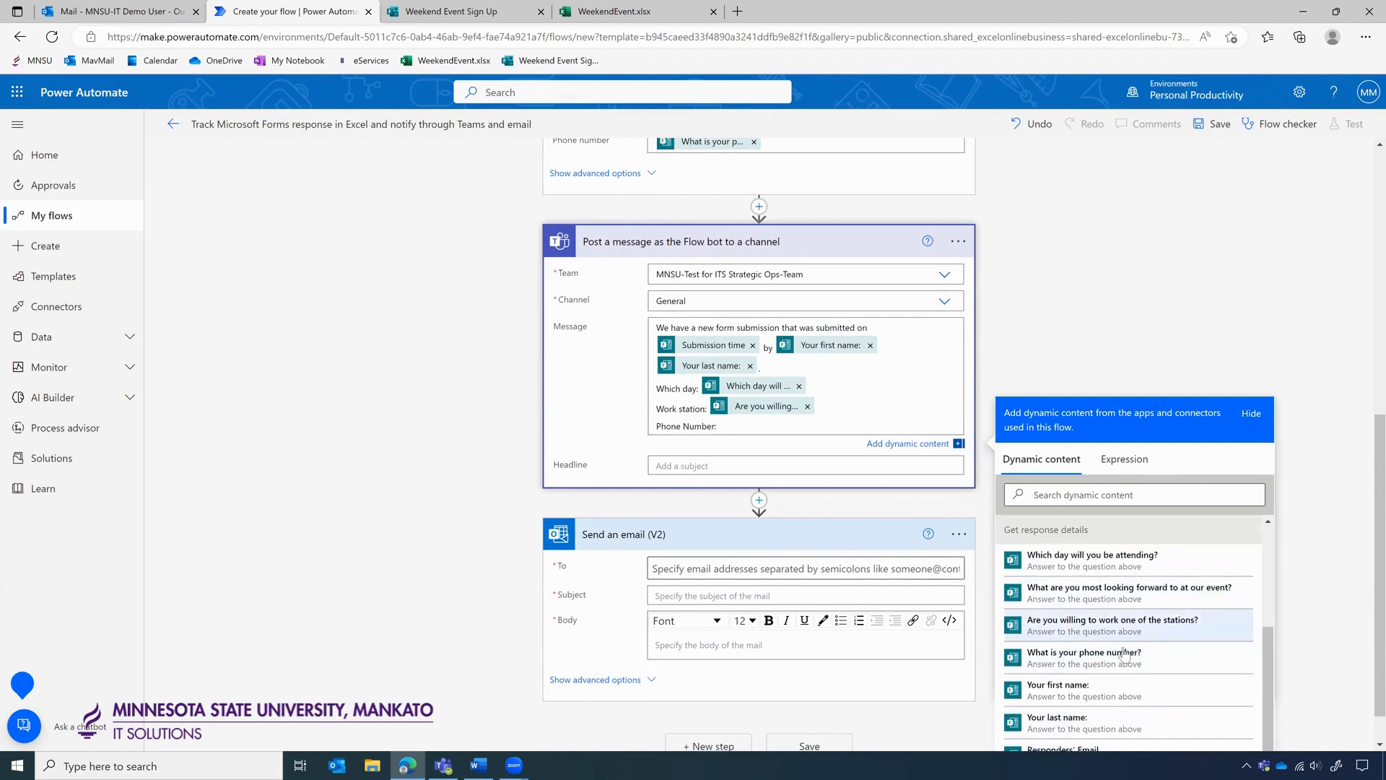
left_click(1123, 654)
left_click(1097, 321)
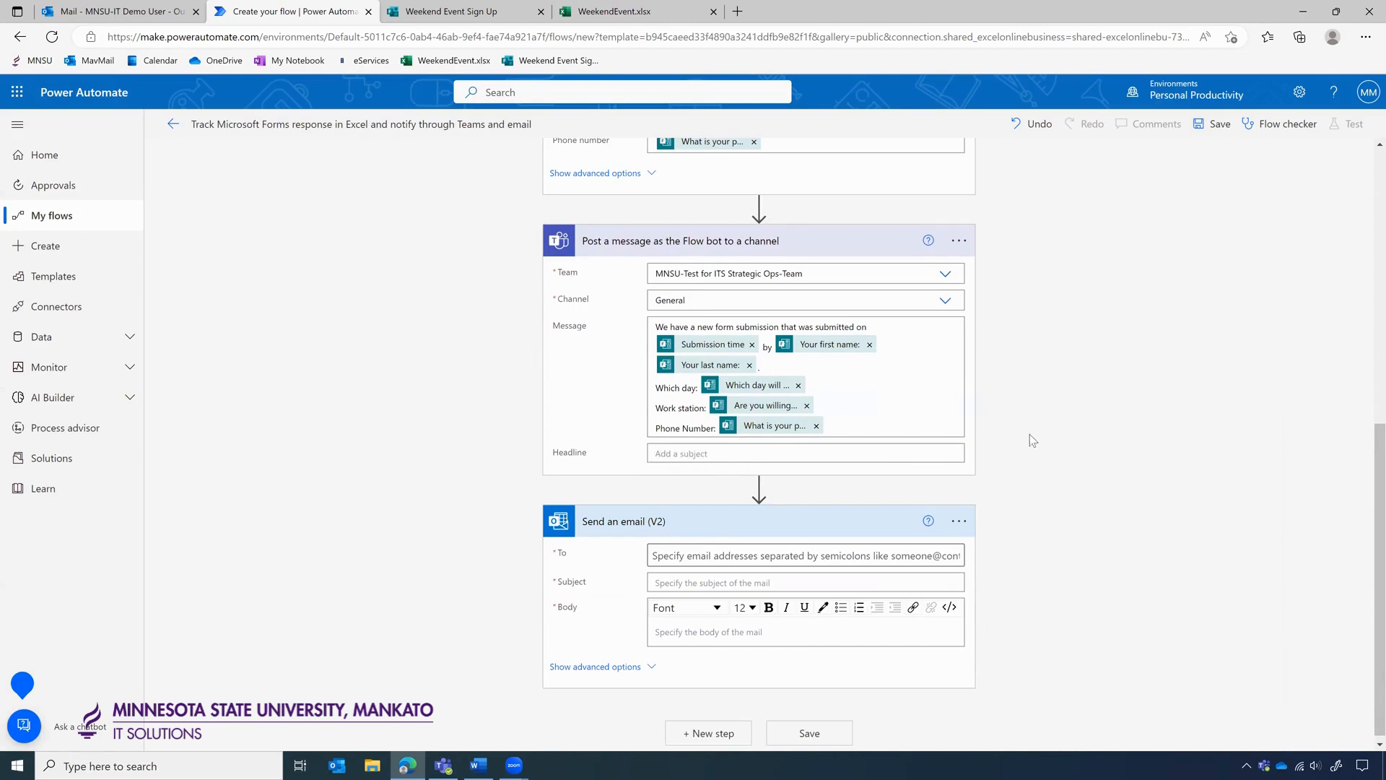
Enter a person's name in the To field, then remove the wrongly chosen recipient.
scroll(1029, 434, "down", 1)
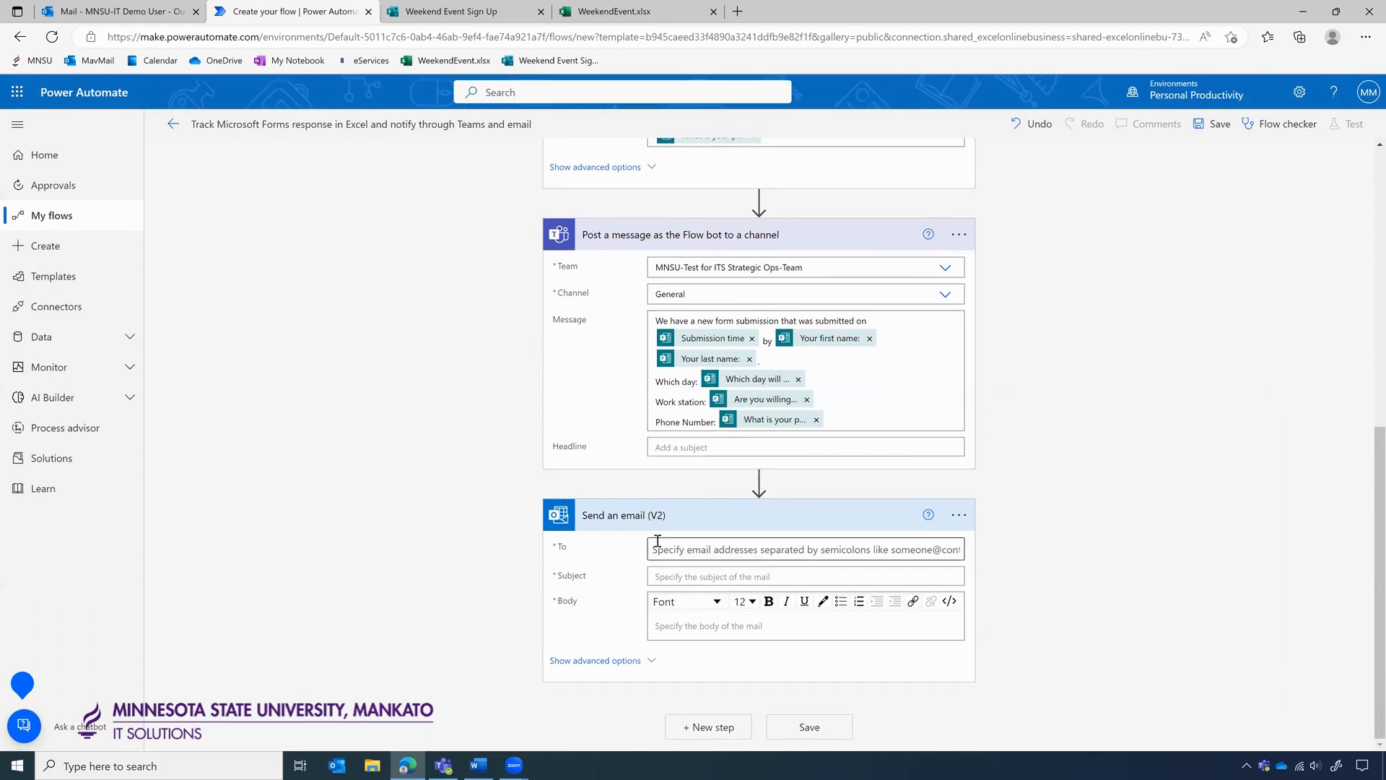
scroll(1072, 427, "up", 2)
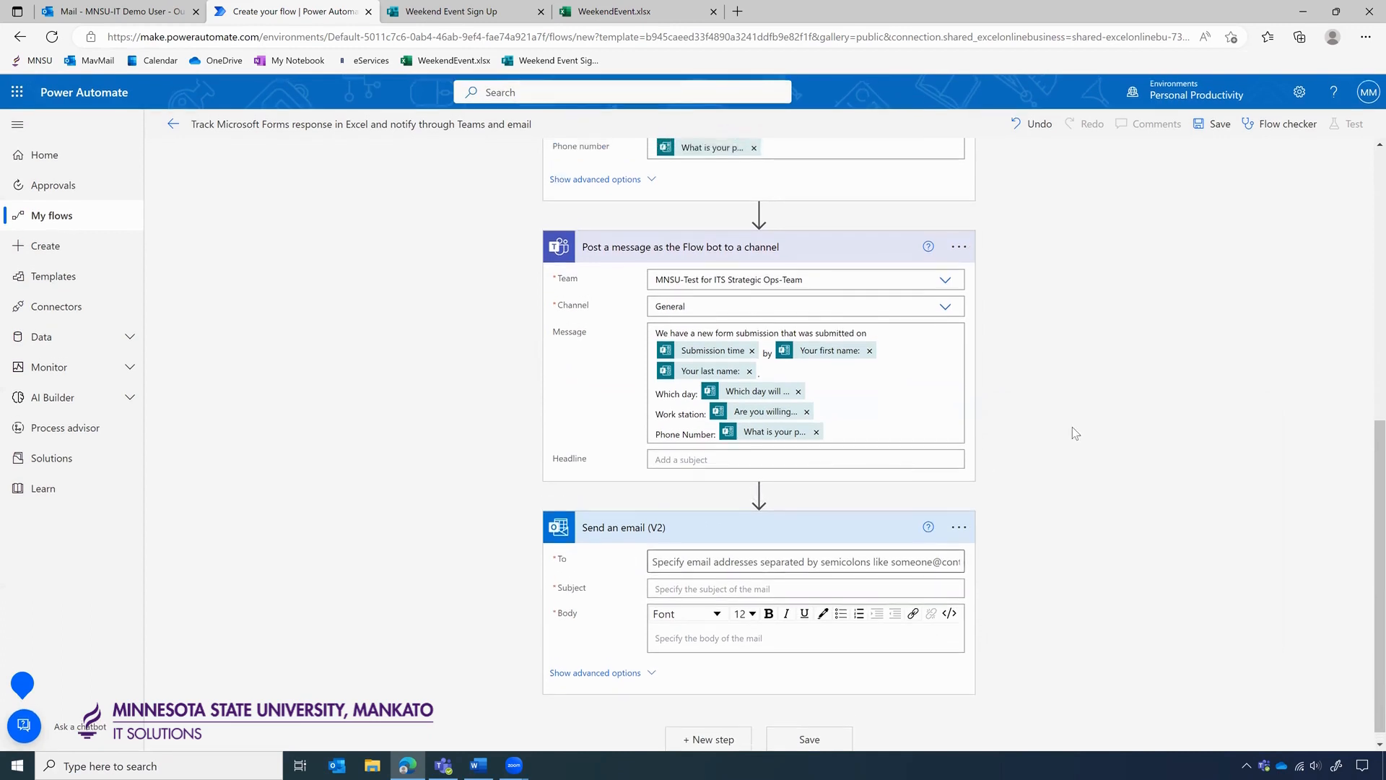
scroll(1072, 432, "down", 2)
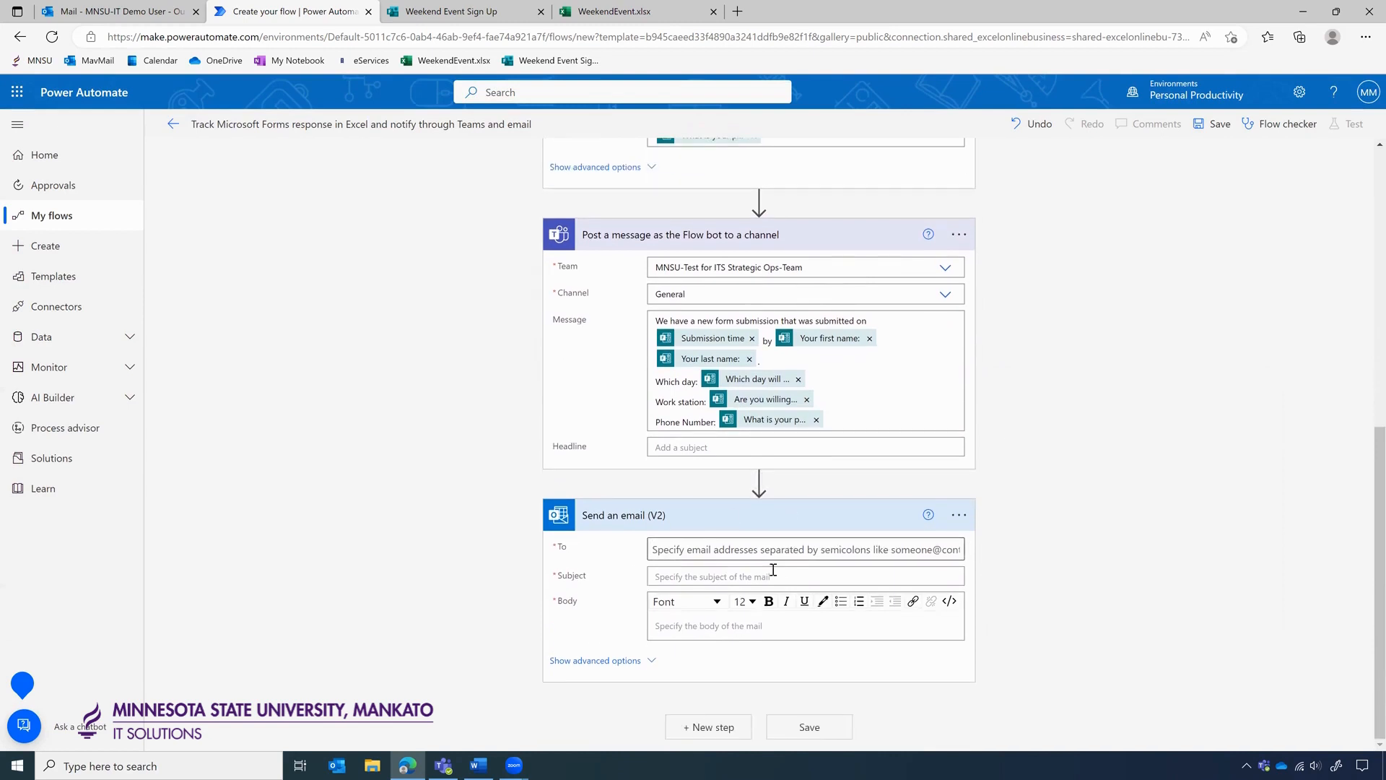
left_click(720, 549)
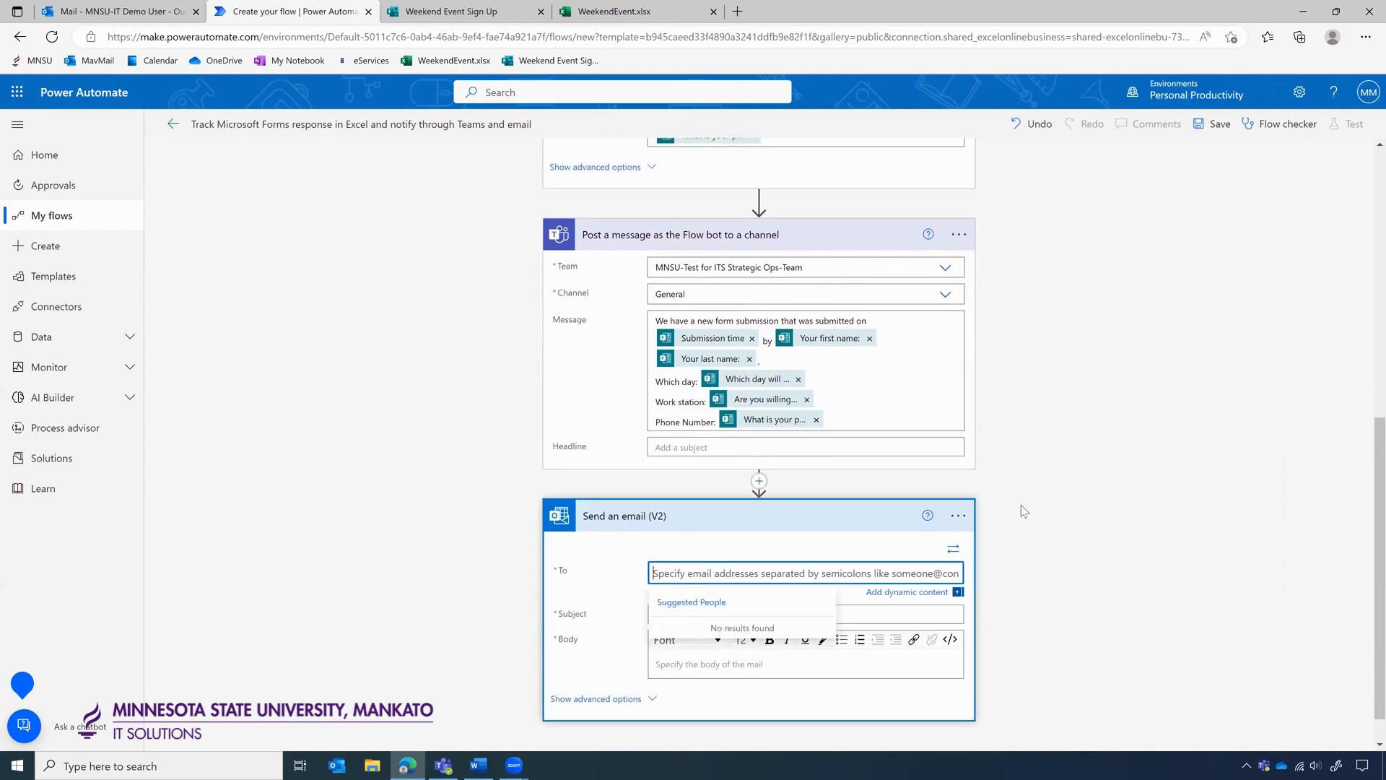
scroll(1022, 511, "down", 1)
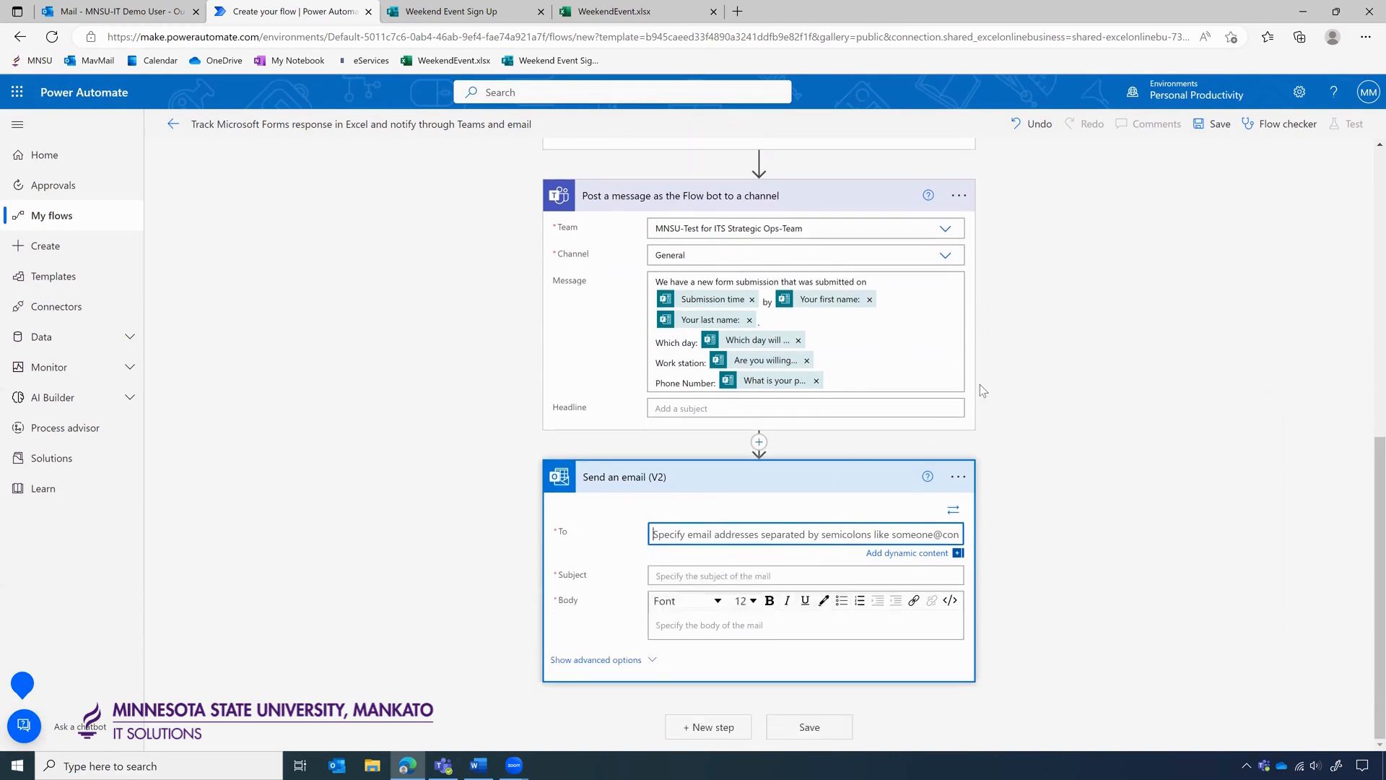
scroll(980, 384, "up", 5)
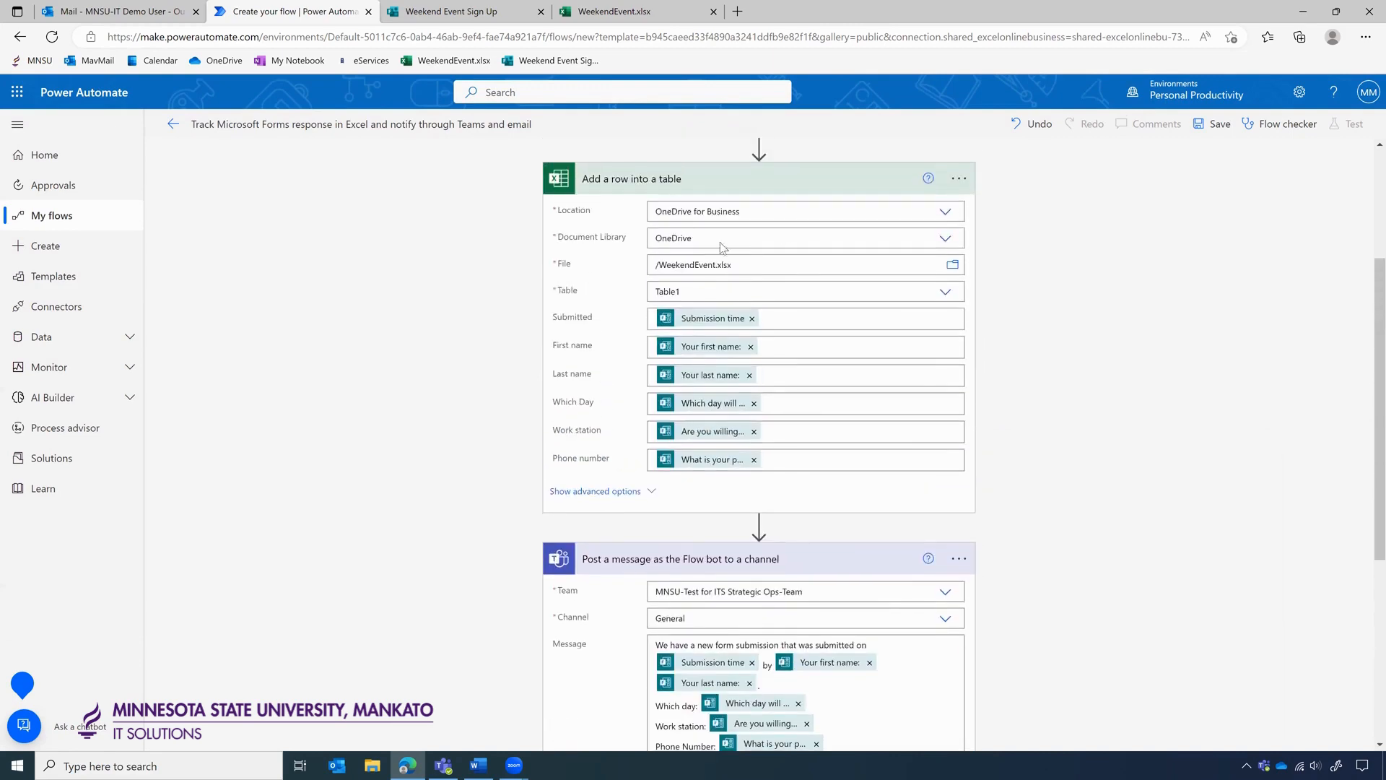
scroll(941, 340, "down", 3)
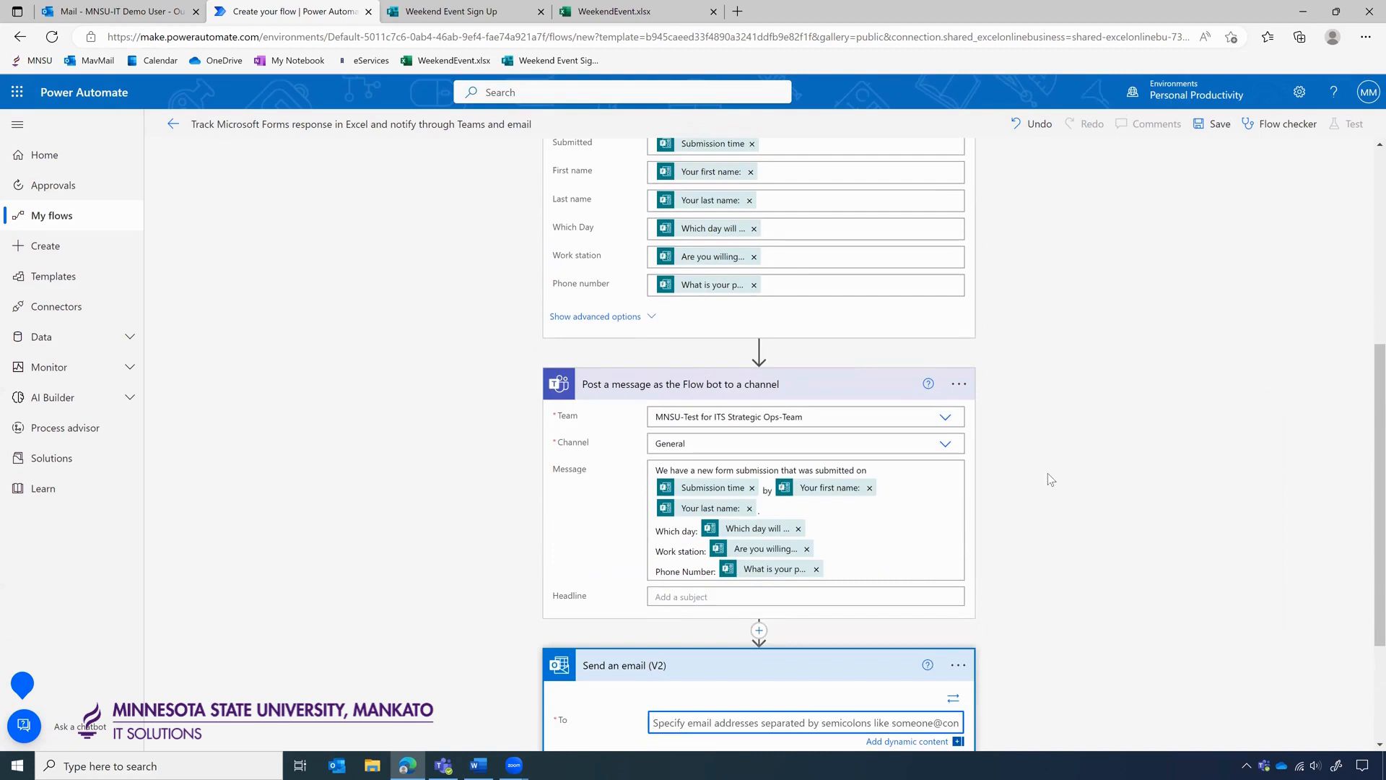
scroll(1051, 479, "down", 3)
left_click(686, 534)
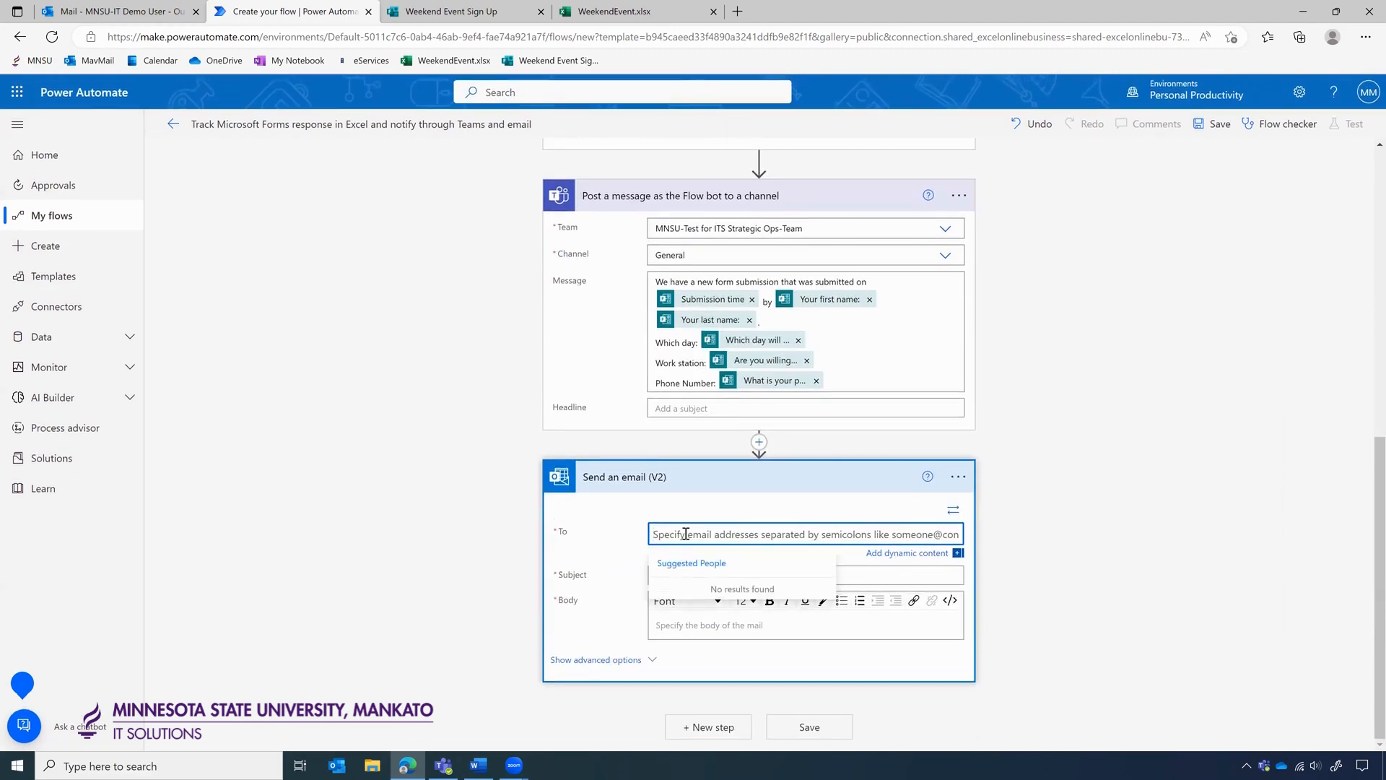
type("M")
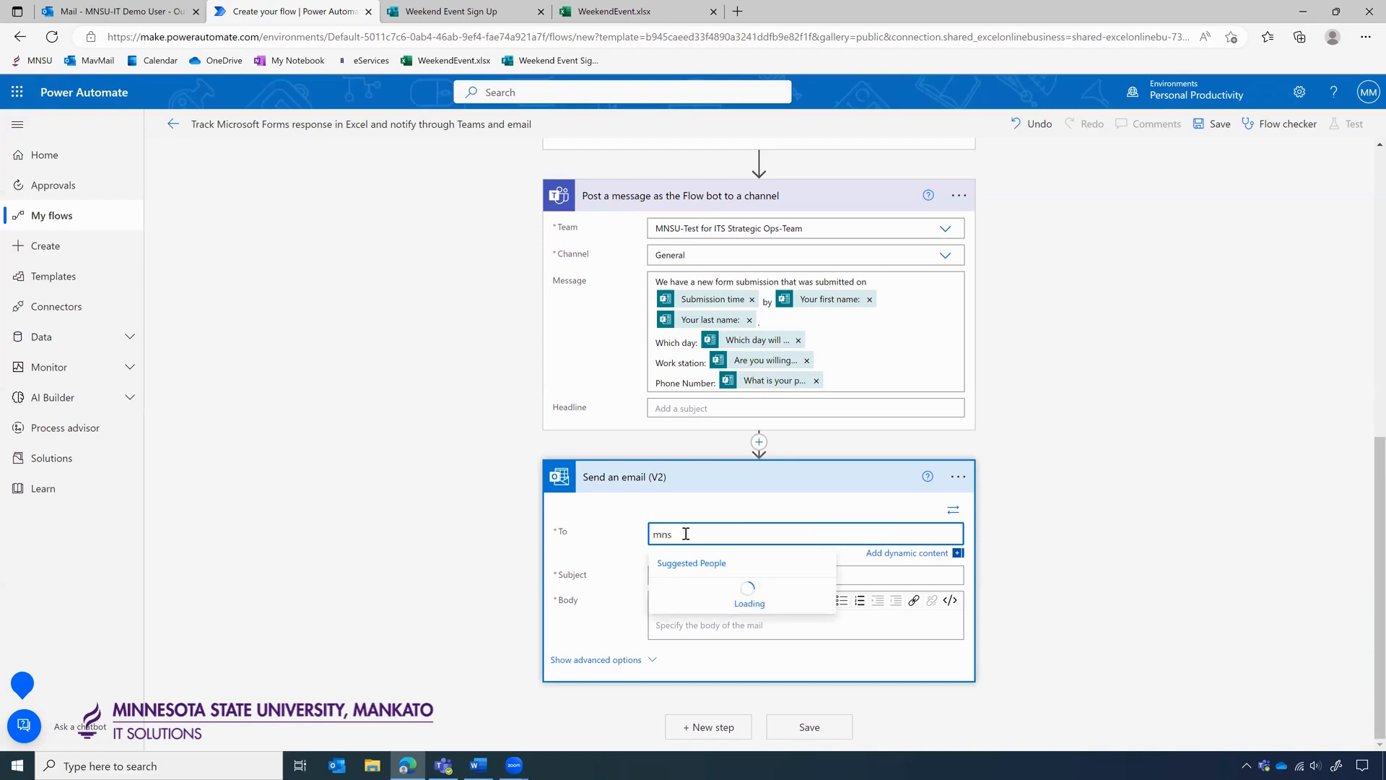
key("BackSpace")
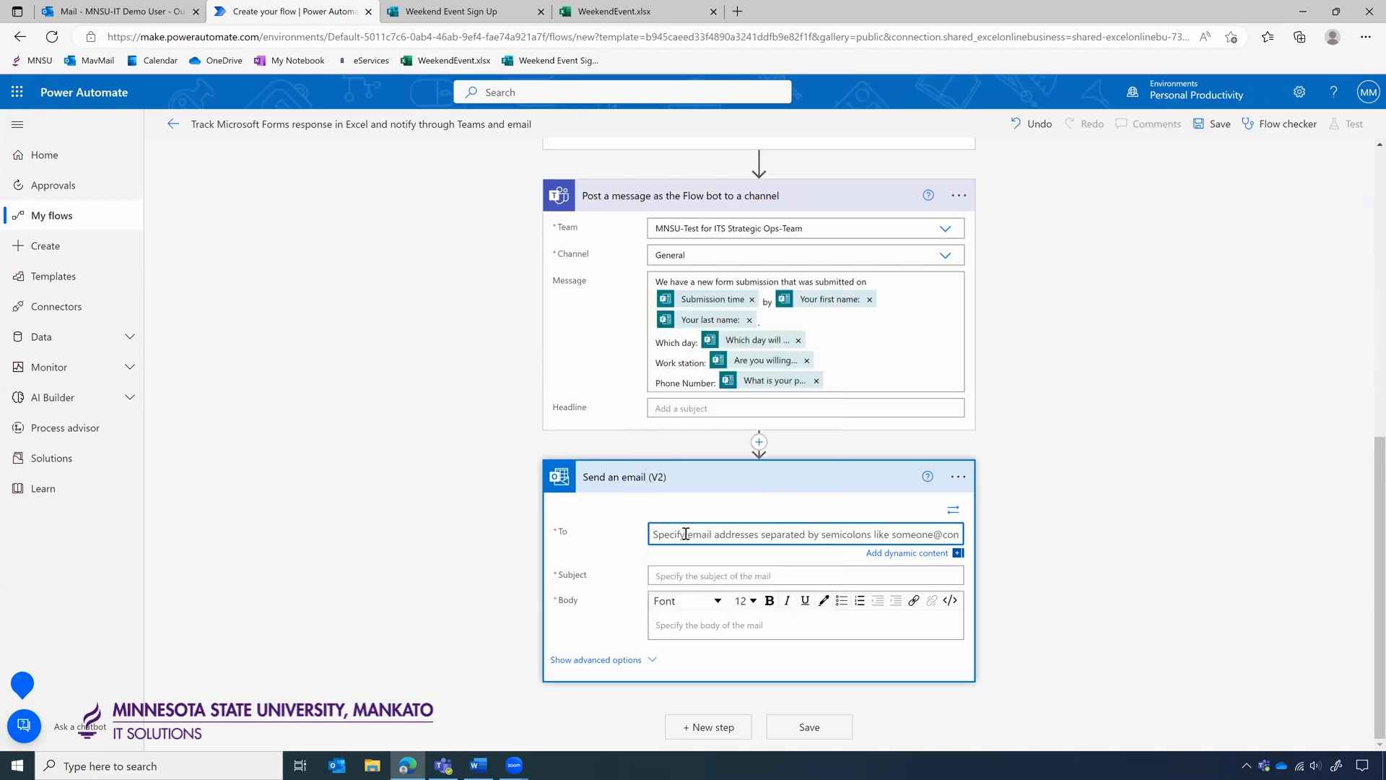
left_click(672, 542)
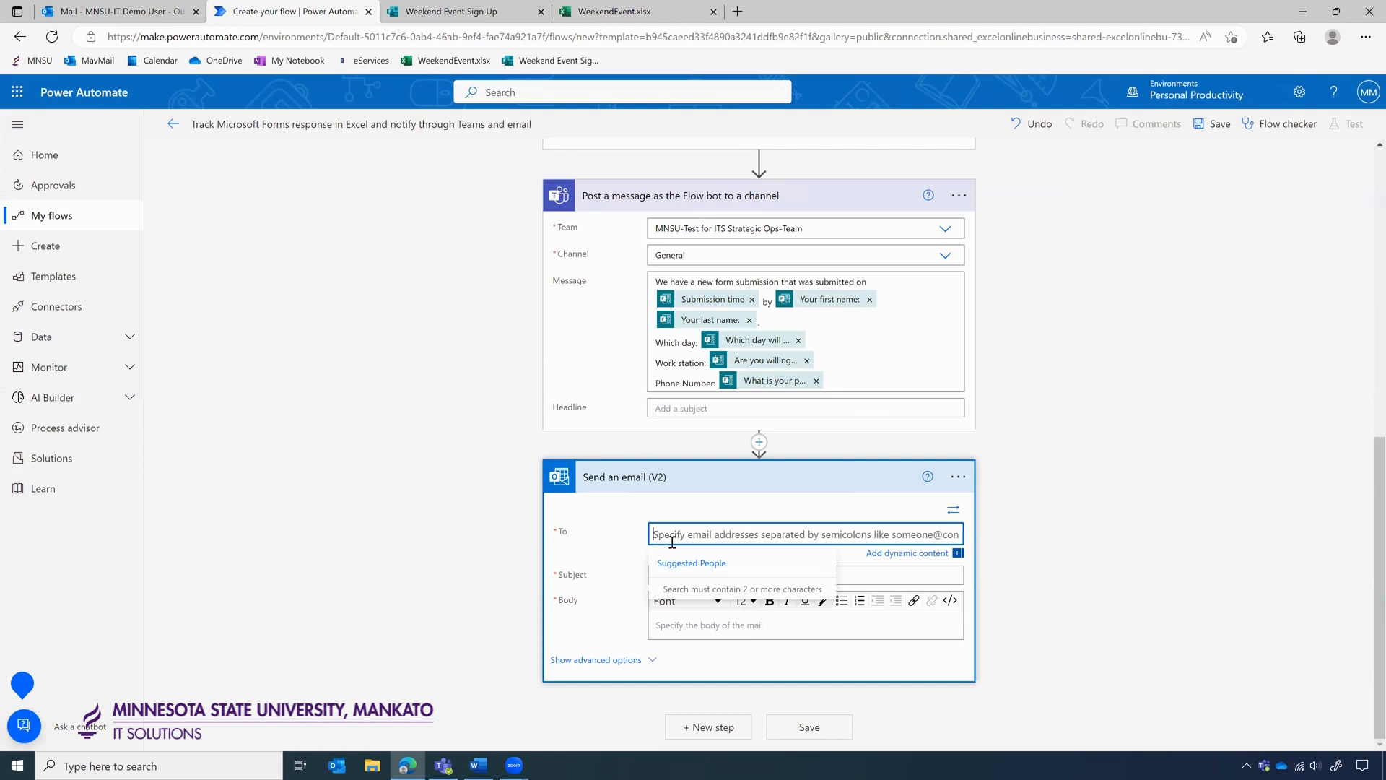
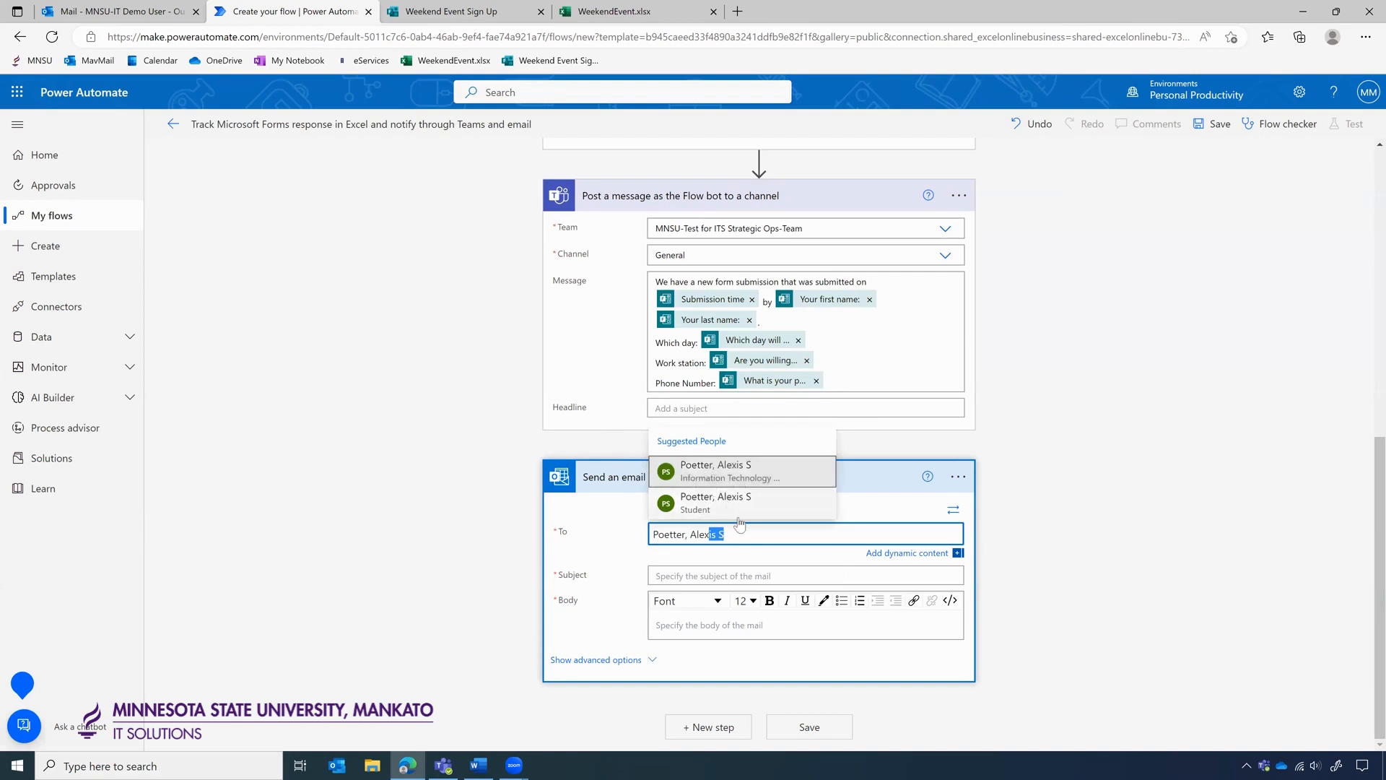
left_click(741, 490)
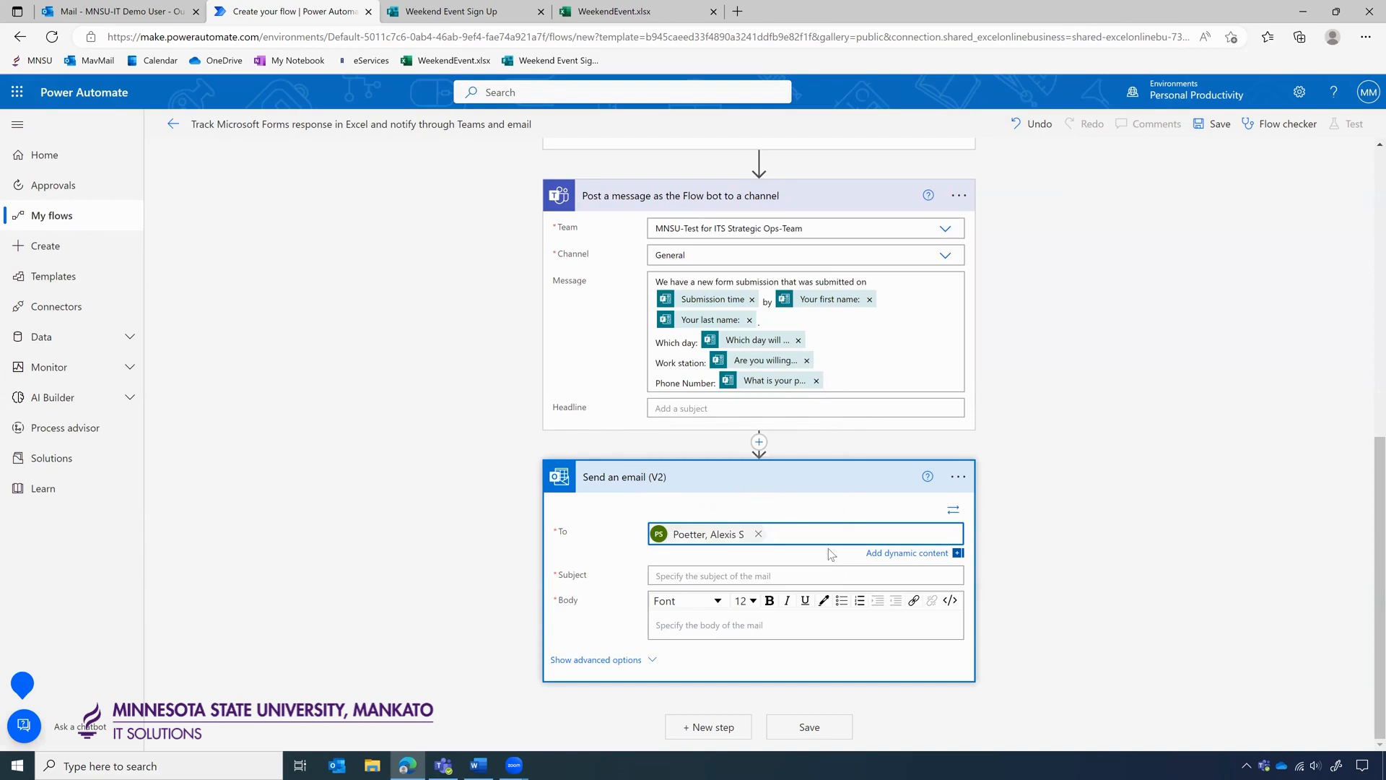
left_click(758, 533)
Search 'MNSU-IT-demo' and set the MNSU-IT Demo User as the email recipient.
left_click(702, 533)
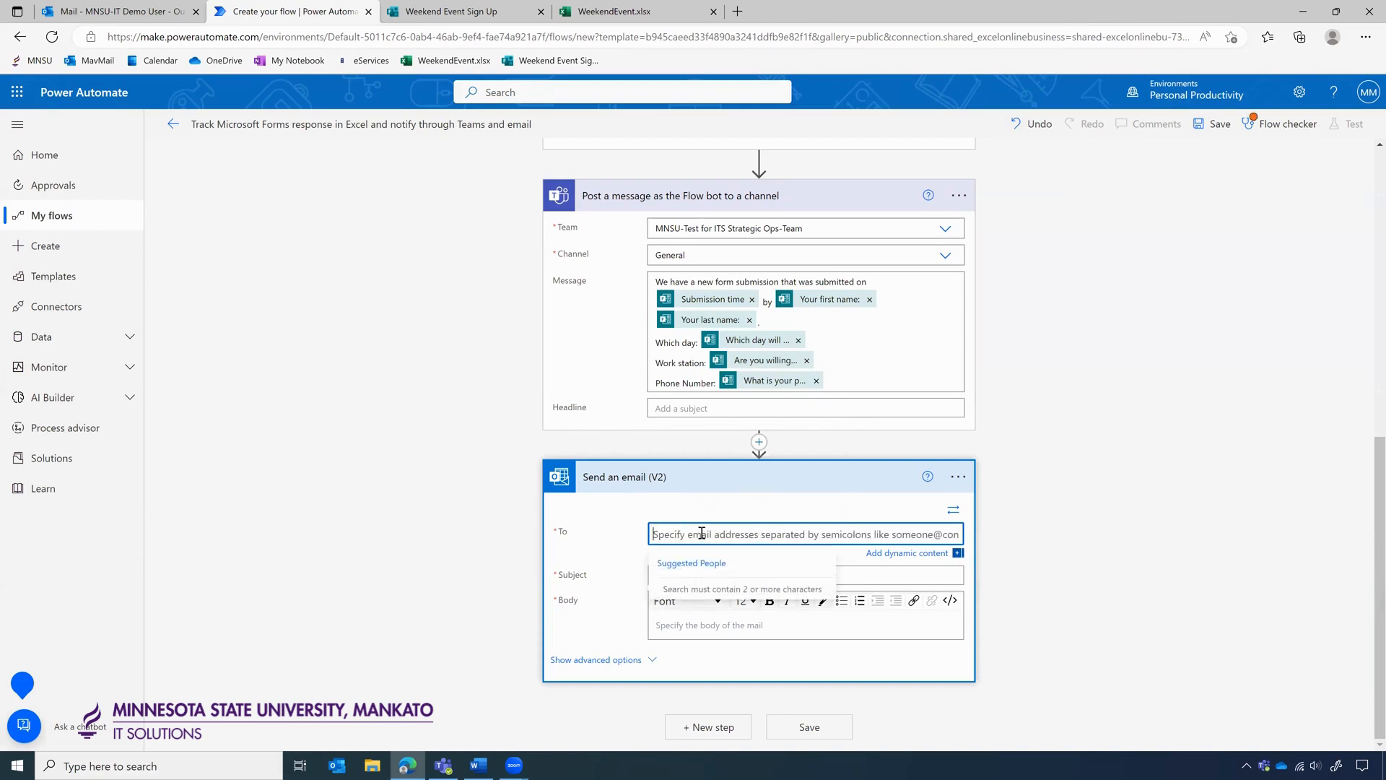
type("MNSU-IT")
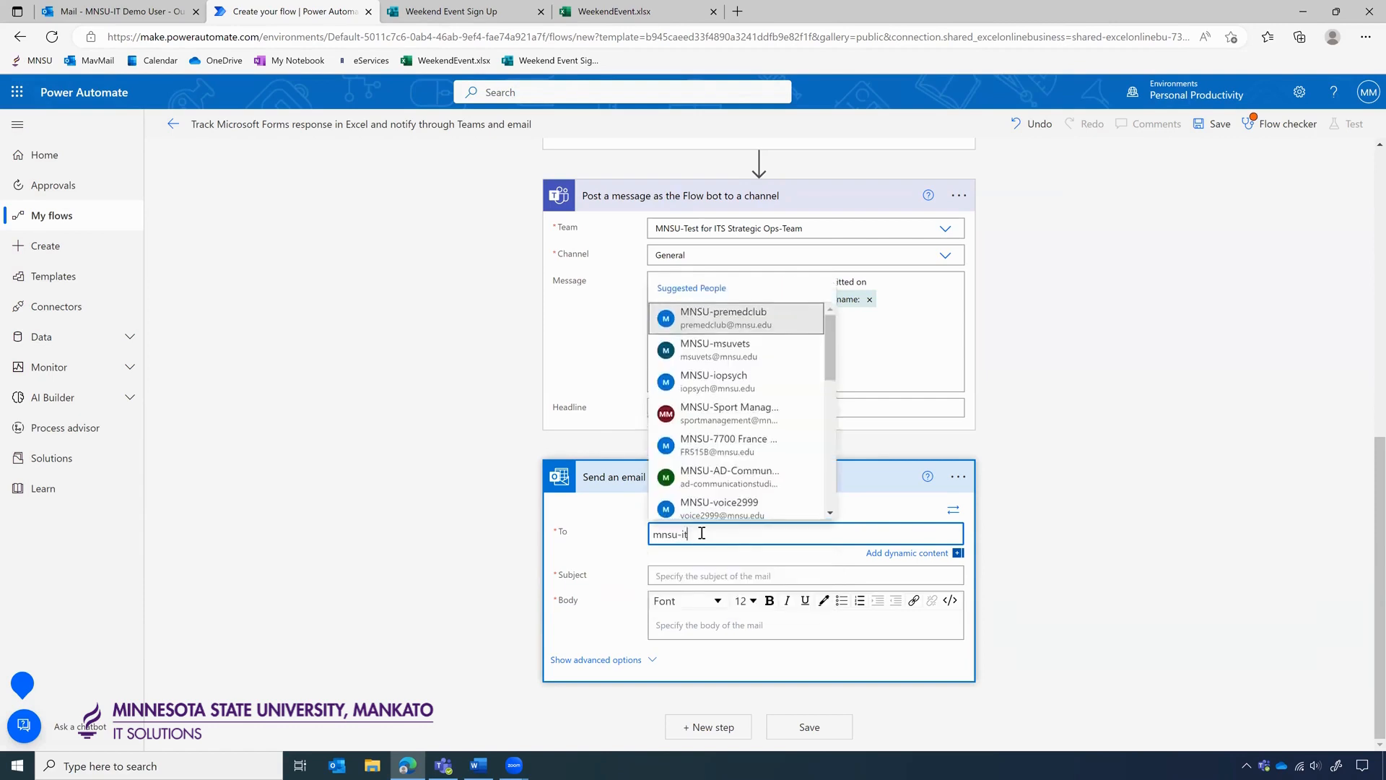
type("-demo")
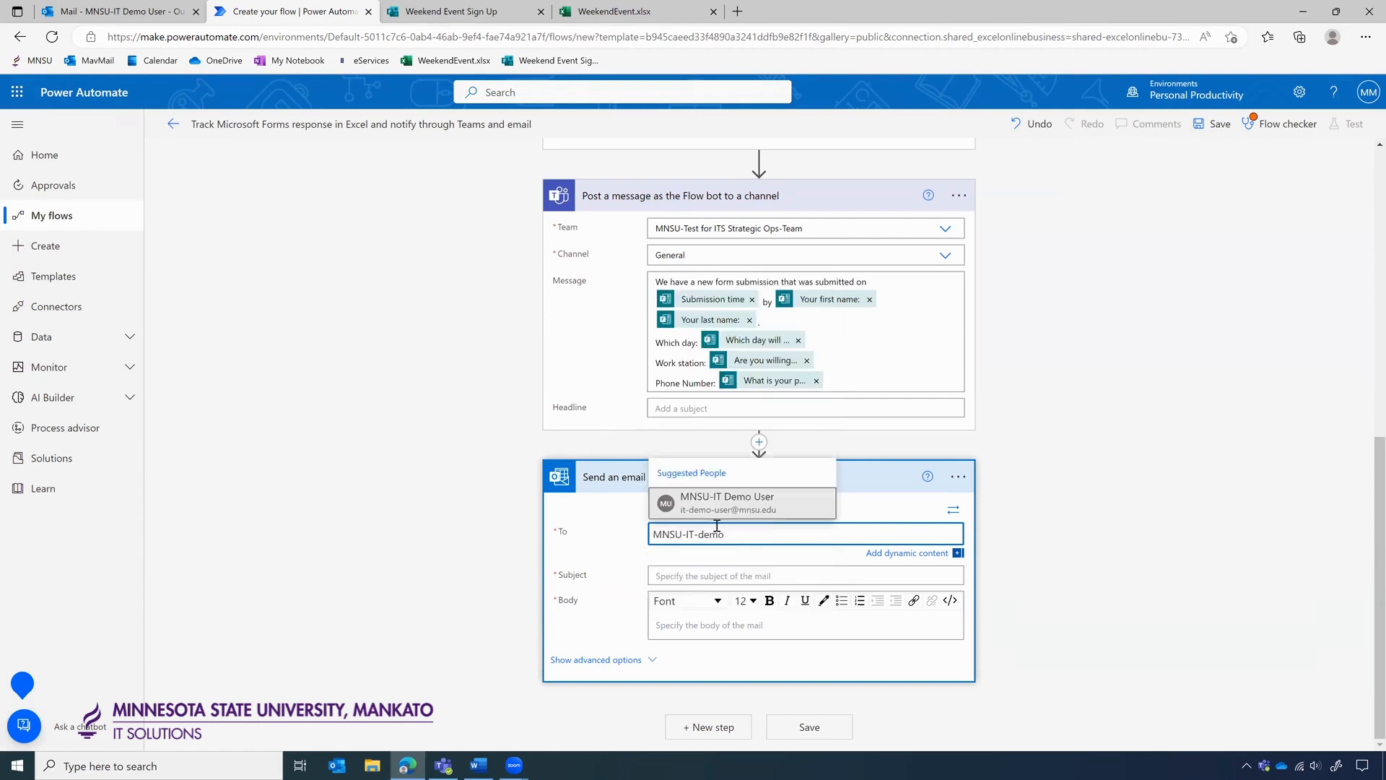
left_click(729, 514)
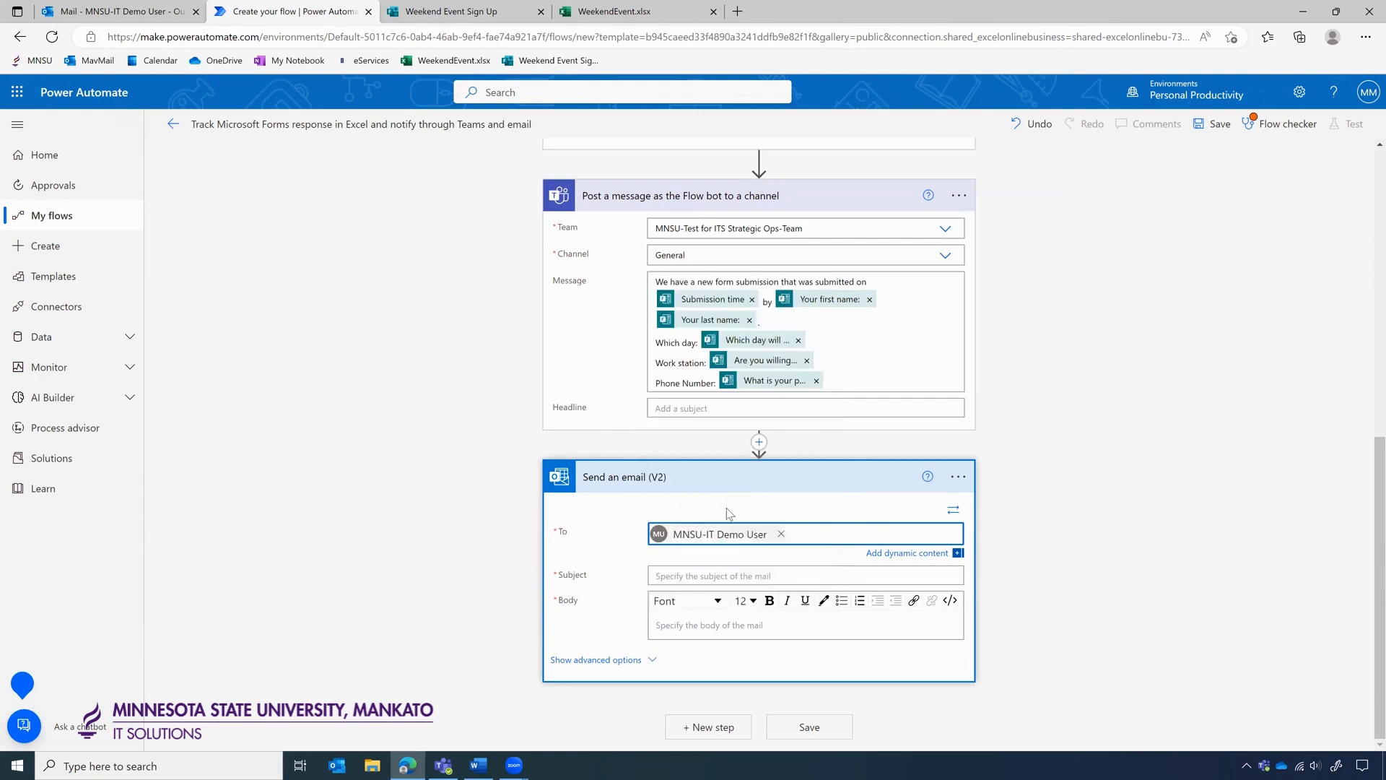
left_click(1077, 508)
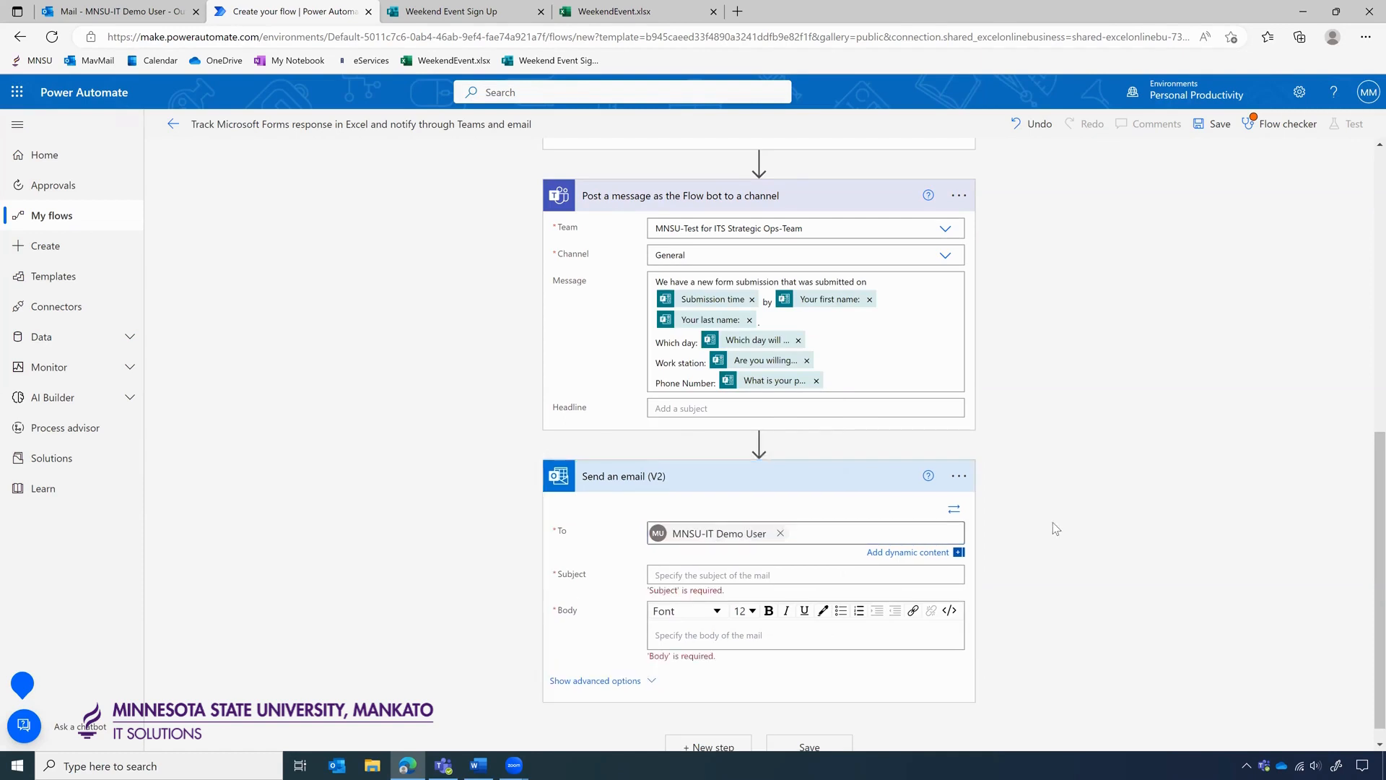
Set the email subject to 'New form submission'.
left_click(741, 574)
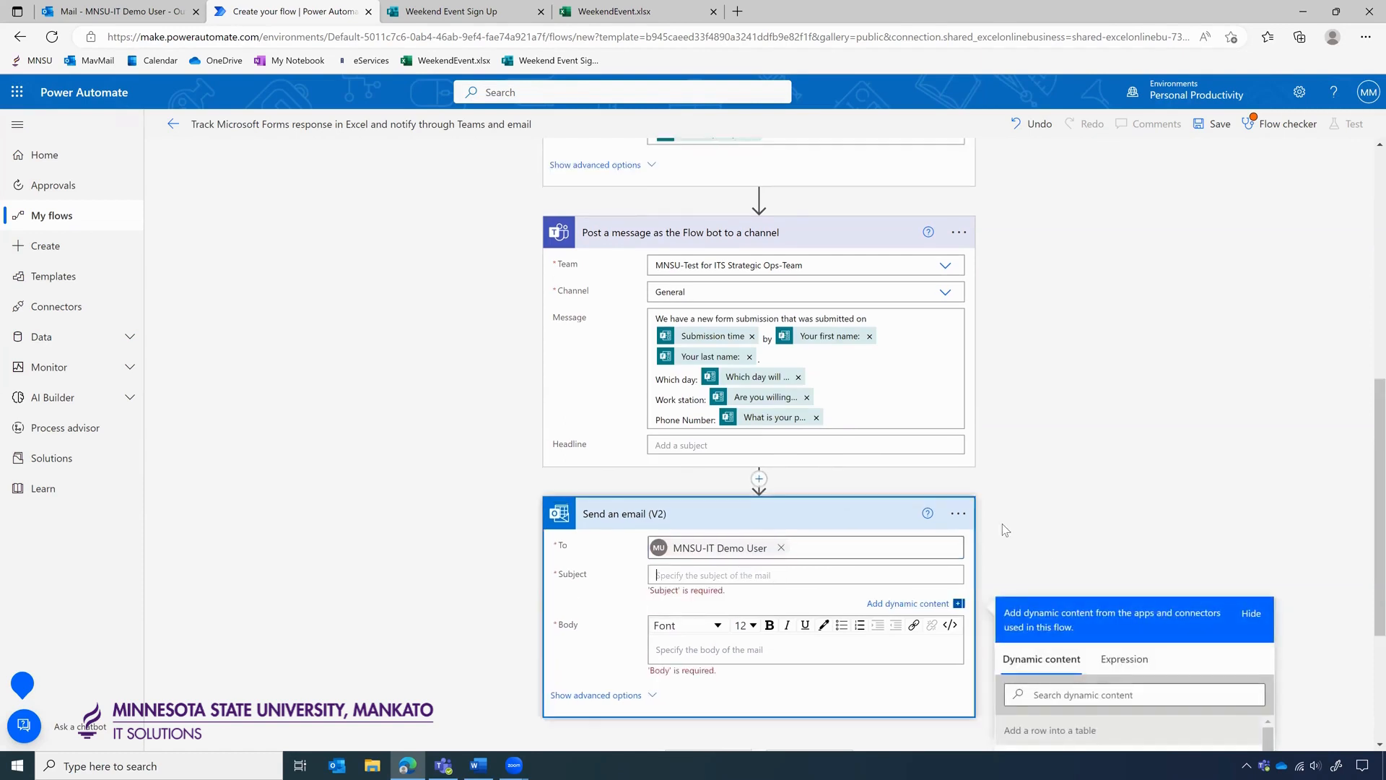
type("New form submission")
scroll(1051, 495, "down", 1)
scroll(1051, 488, "down", 1)
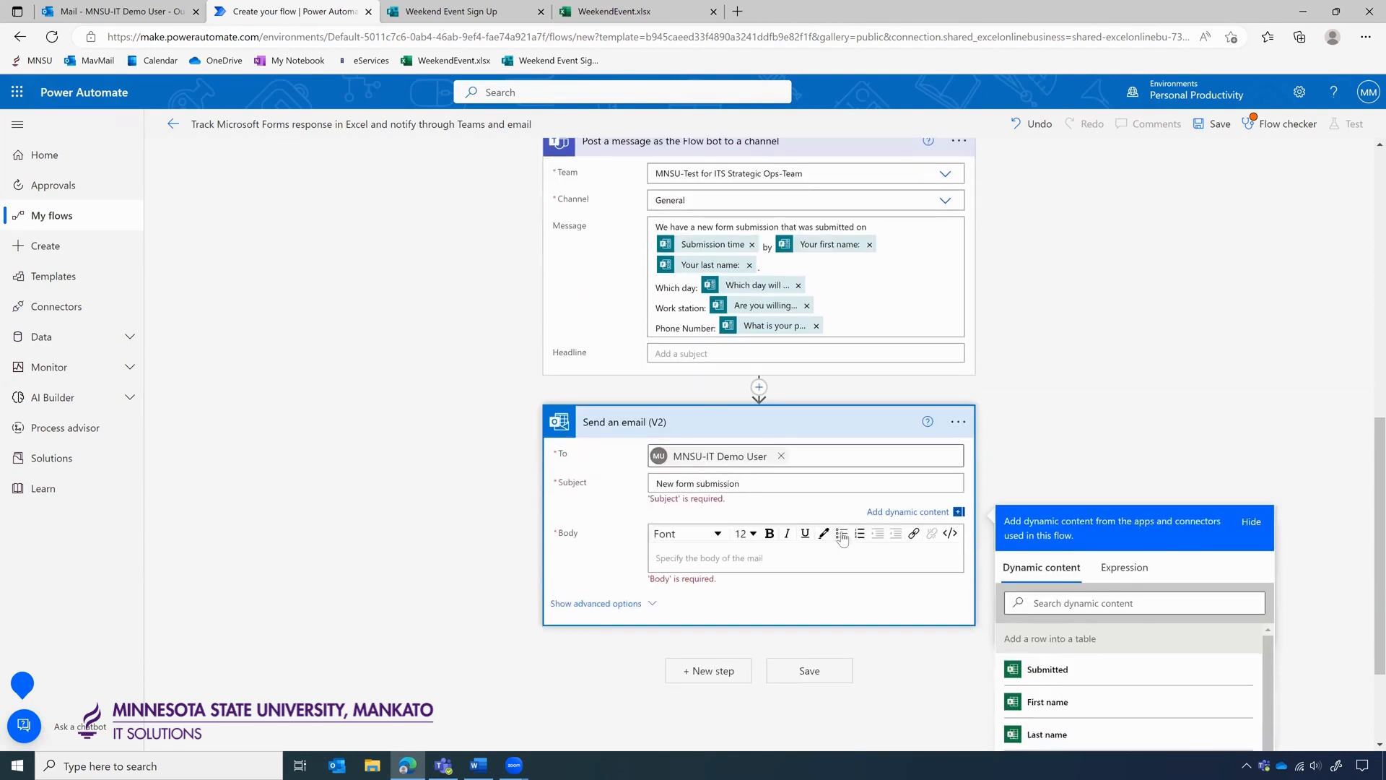
Write the body 'New form submitted' with the last name and a Which day line with the attending-day answer.
left_click(720, 560)
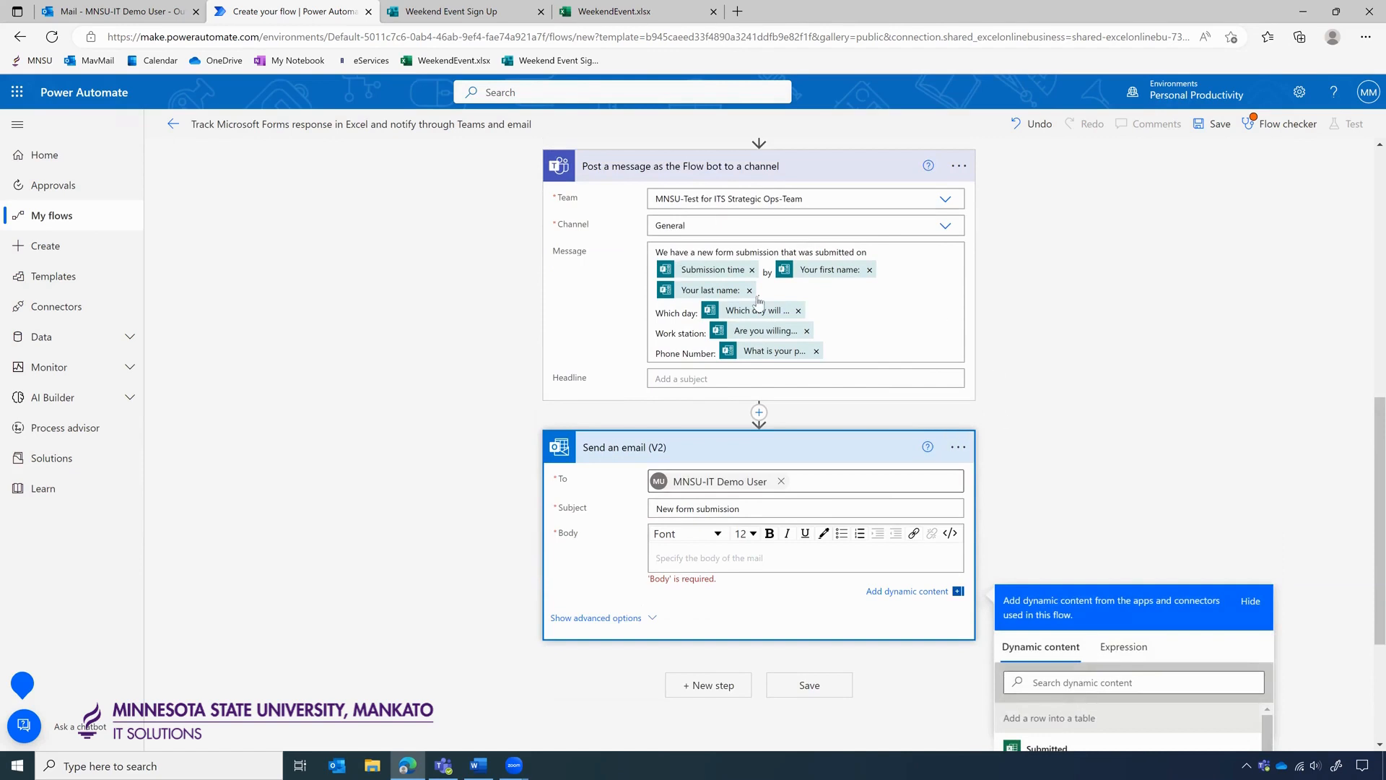
scroll(1106, 391, "down", 1)
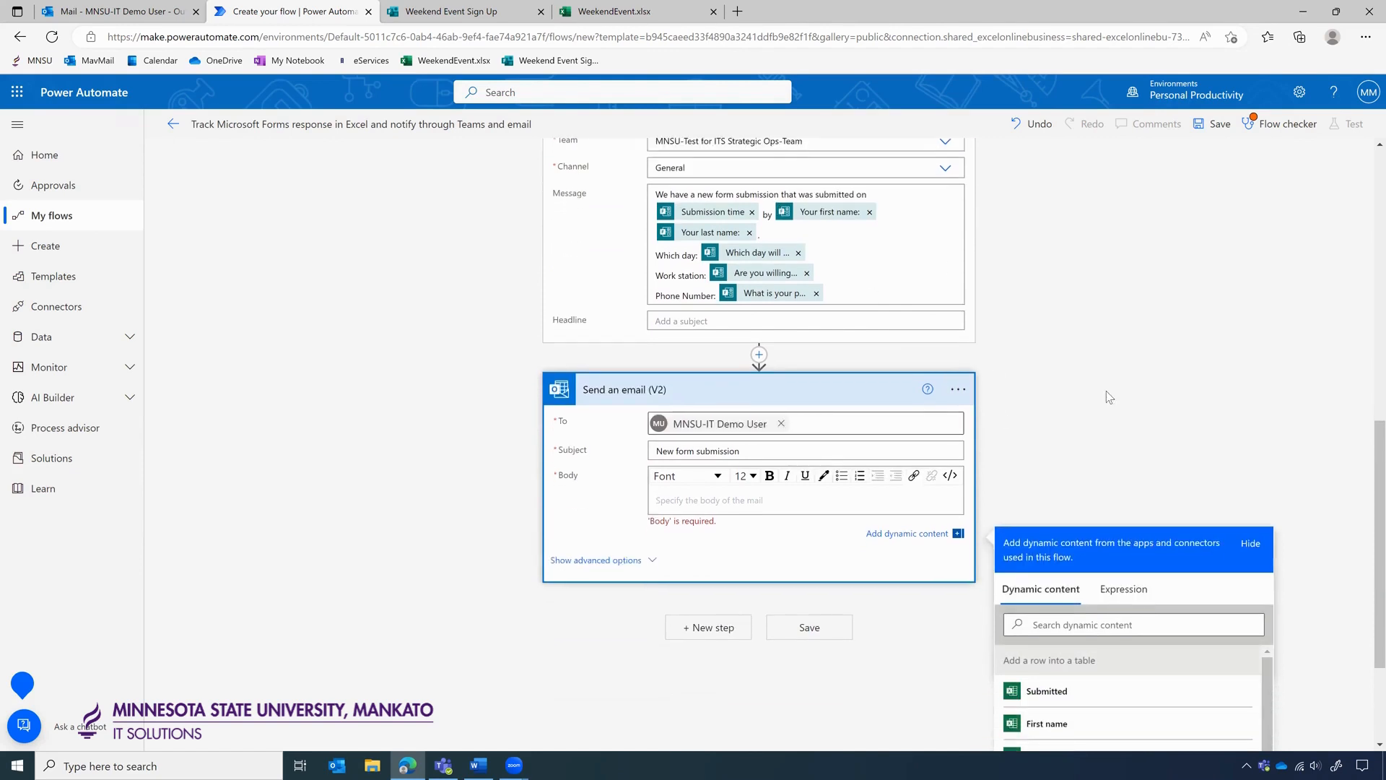
type("New fr")
key("BackSpace")
type("orm submitted on by Your first name:")
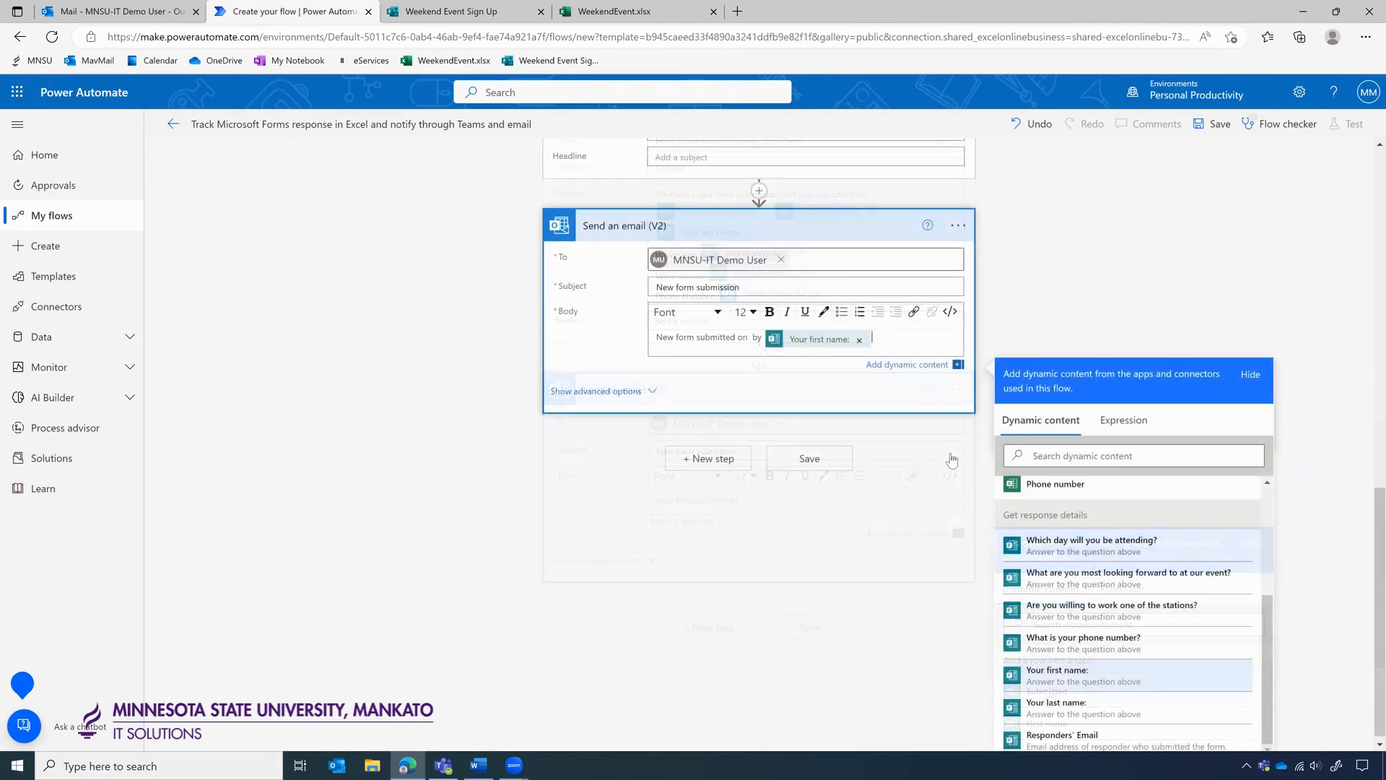
left_click(1056, 707)
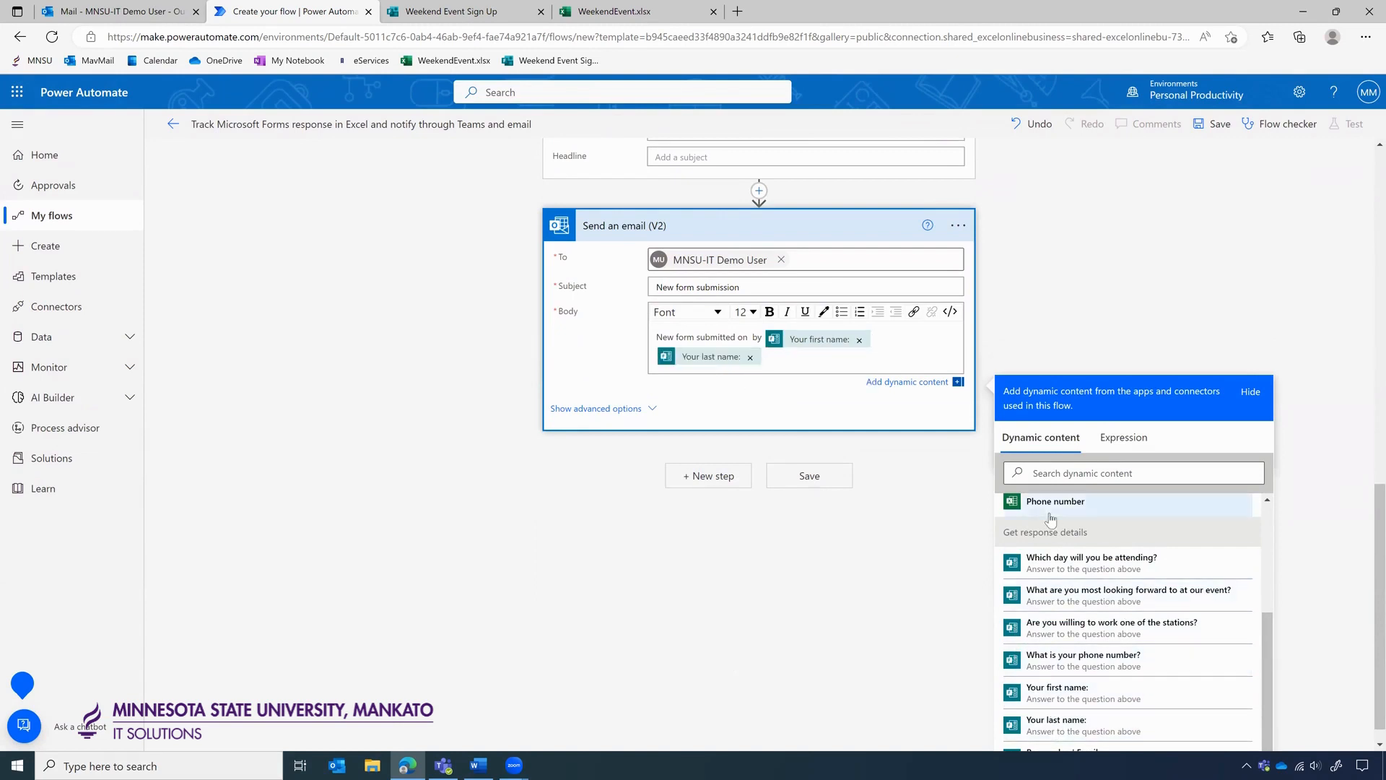
key("Return")
scroll(1130, 340, "up", 2)
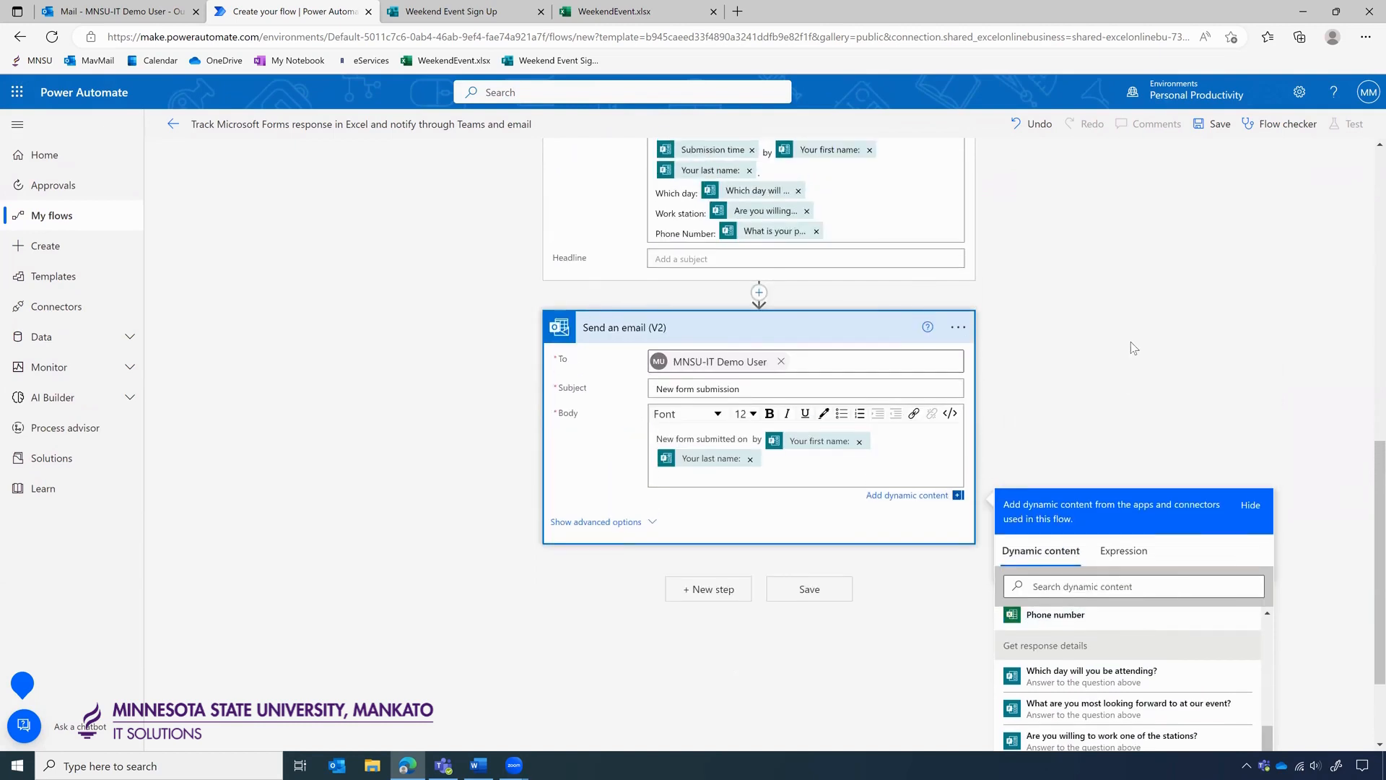
type("Which day:")
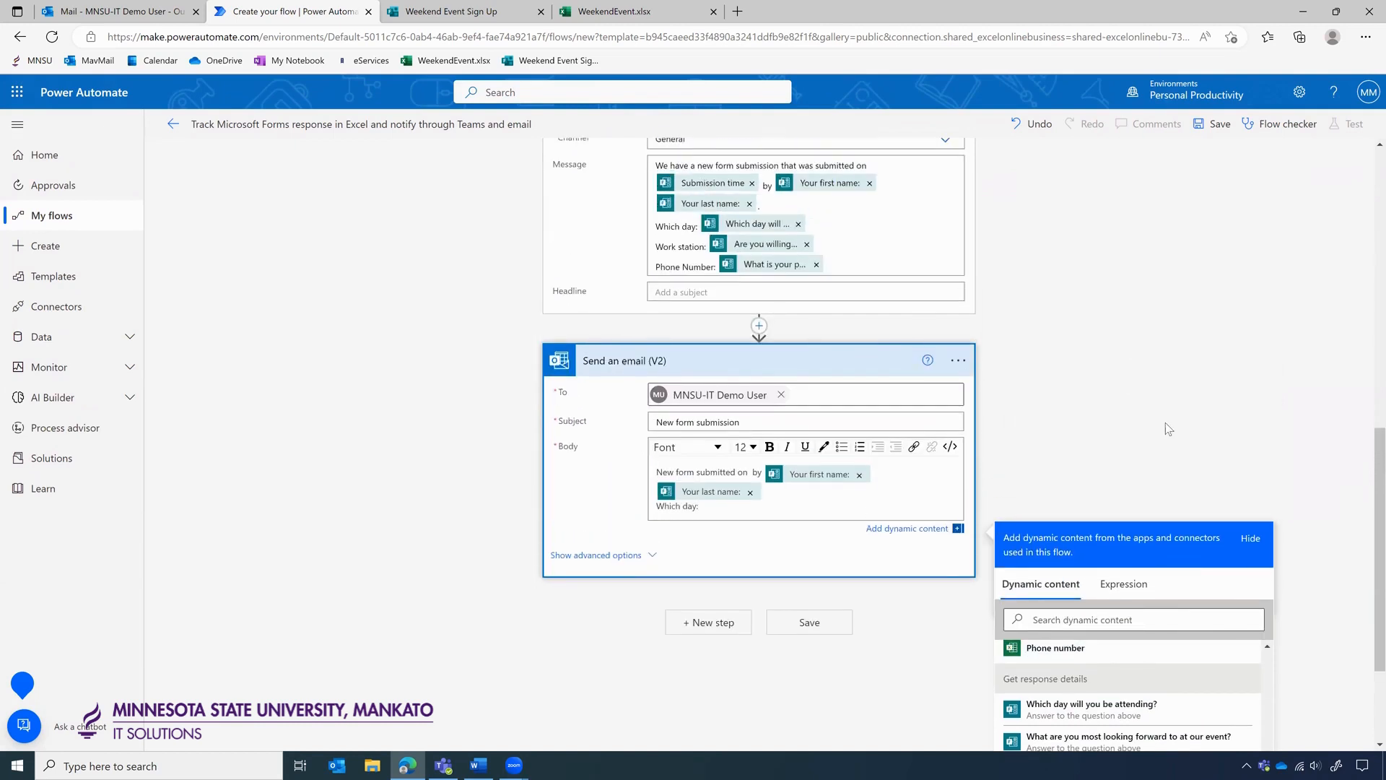
scroll(1165, 426, "down", 1)
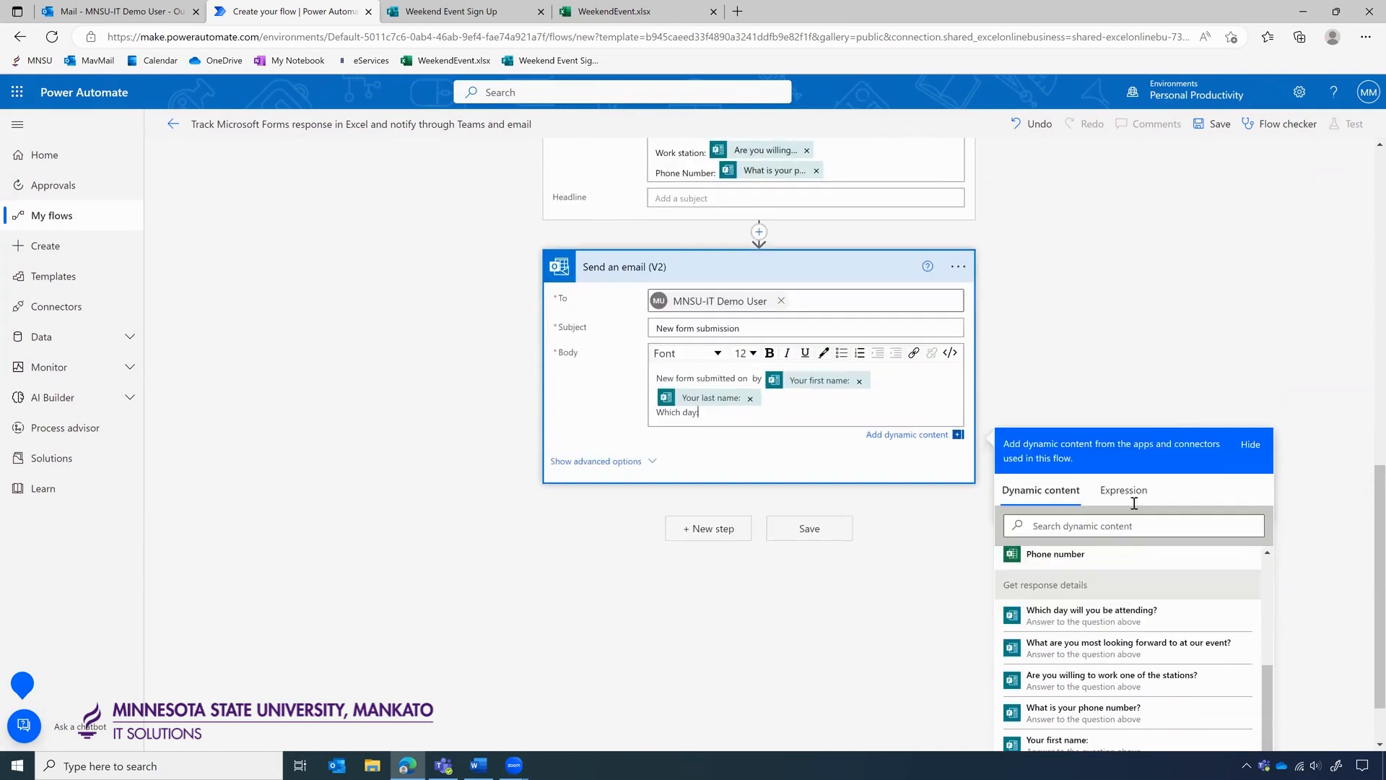
left_click(1091, 620)
key("Return")
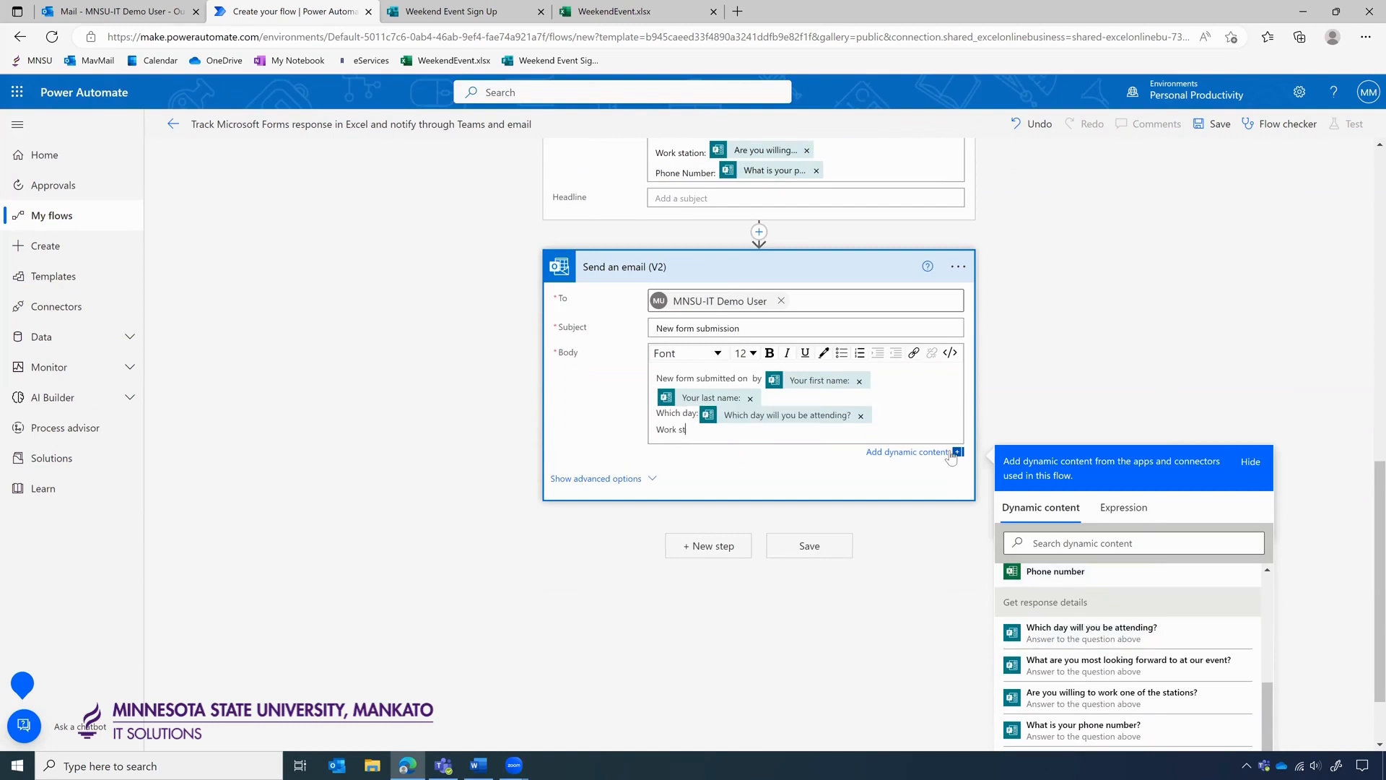
scroll(1112, 620, "down", 1)
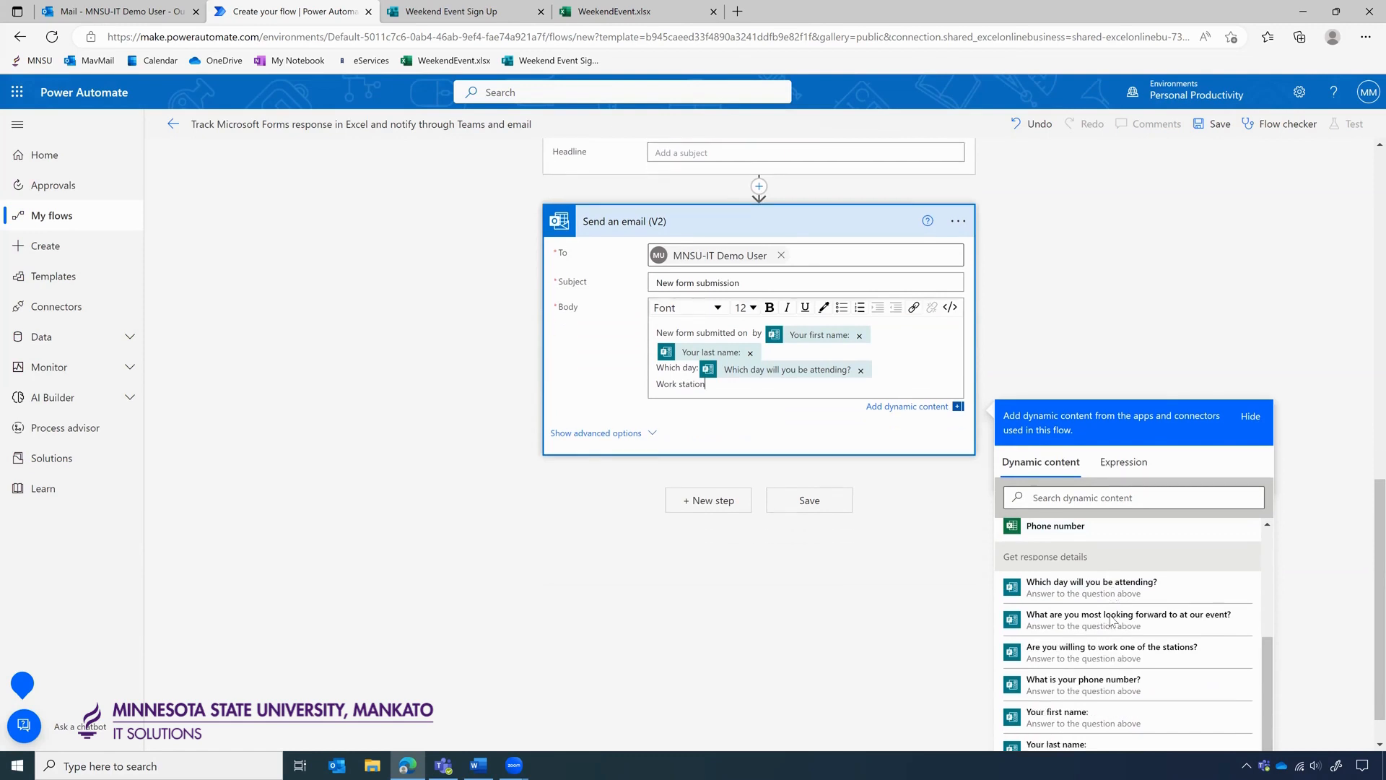
scroll(1113, 620, "down", 1)
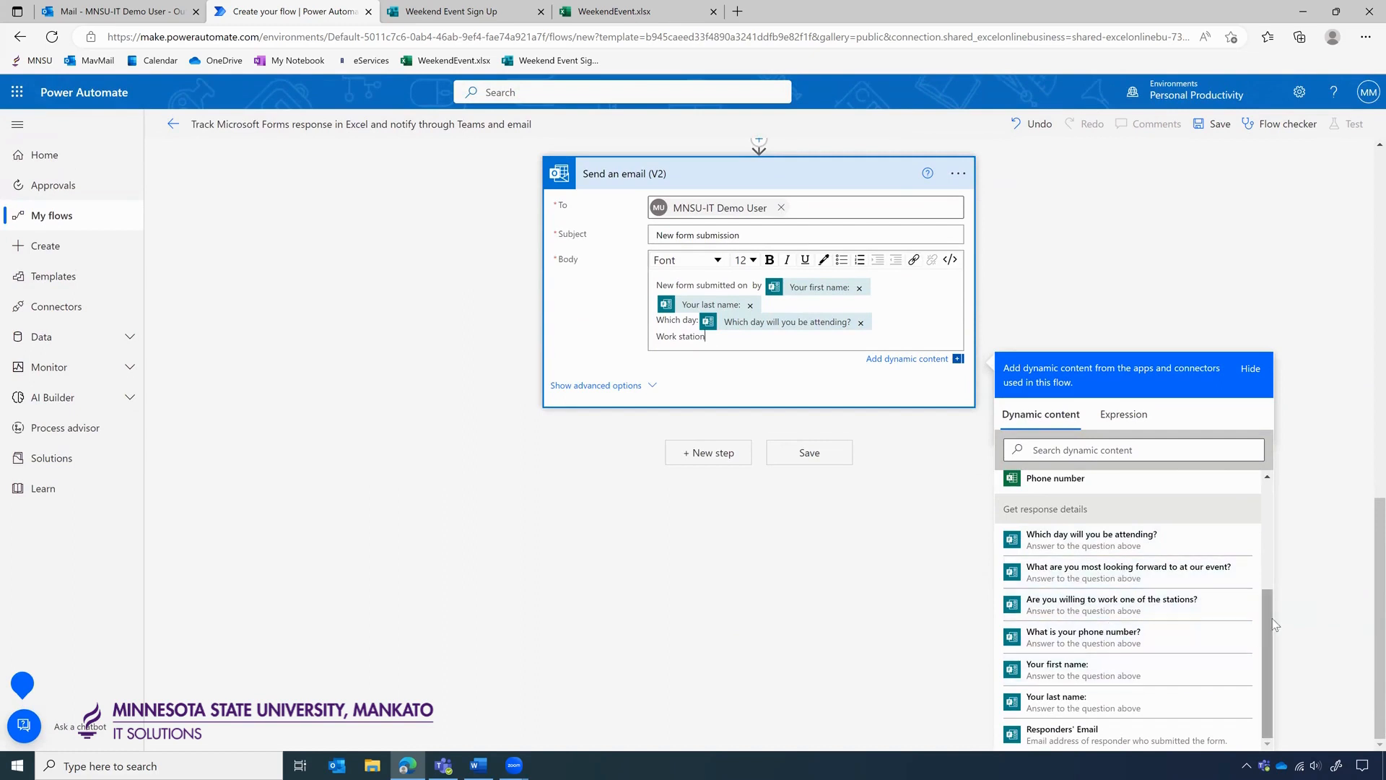
scroll(1313, 596, "down", 1)
scroll(1191, 671, "down", 1)
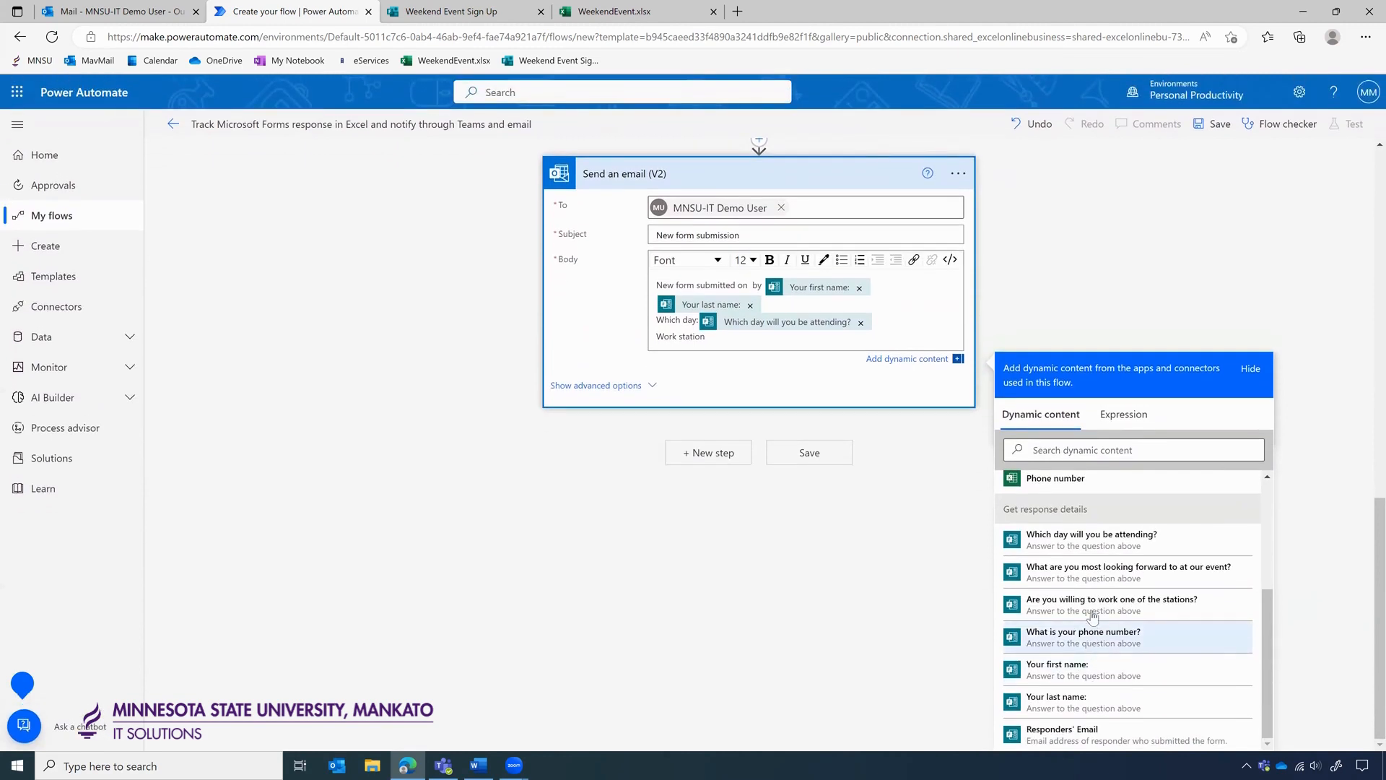
Insert the work station and phone number answers into the email body.
left_click(1059, 451)
type("work")
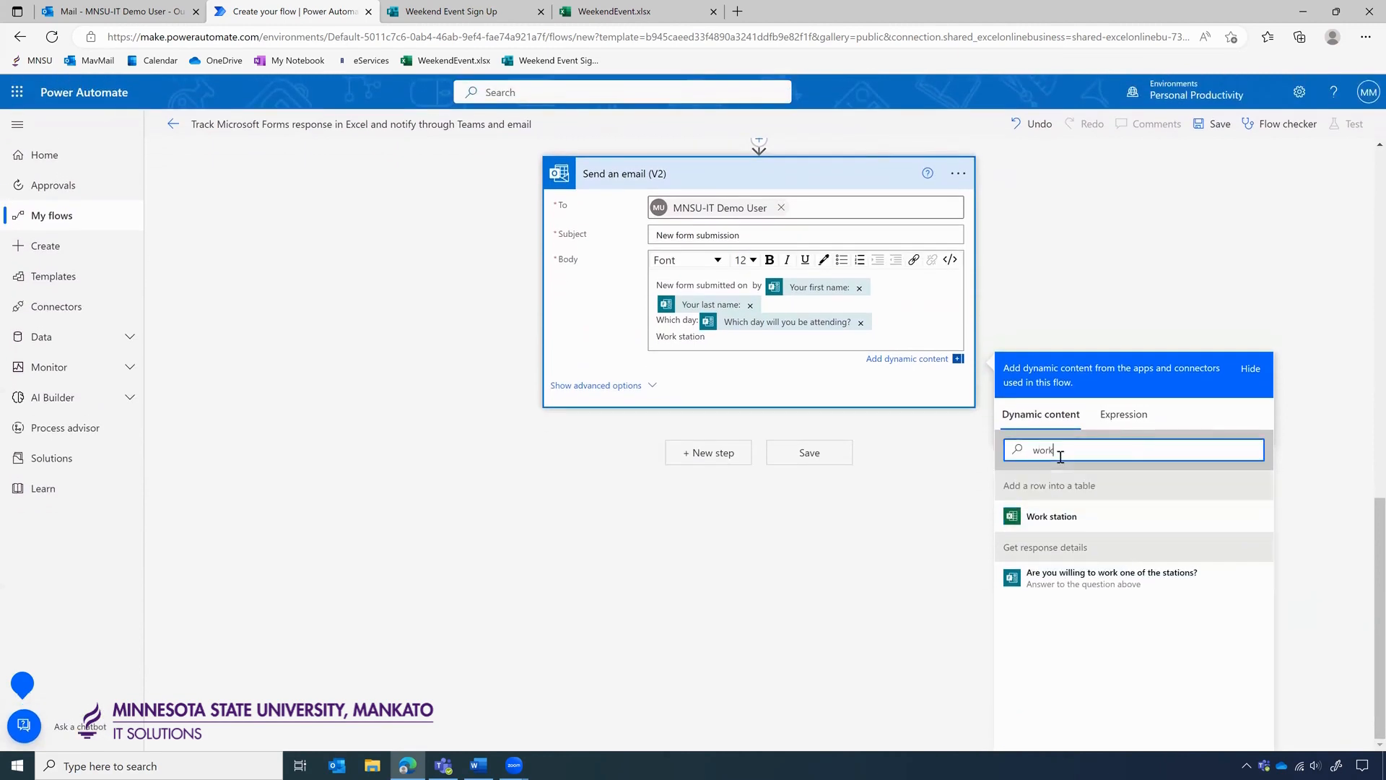
left_click(1106, 578)
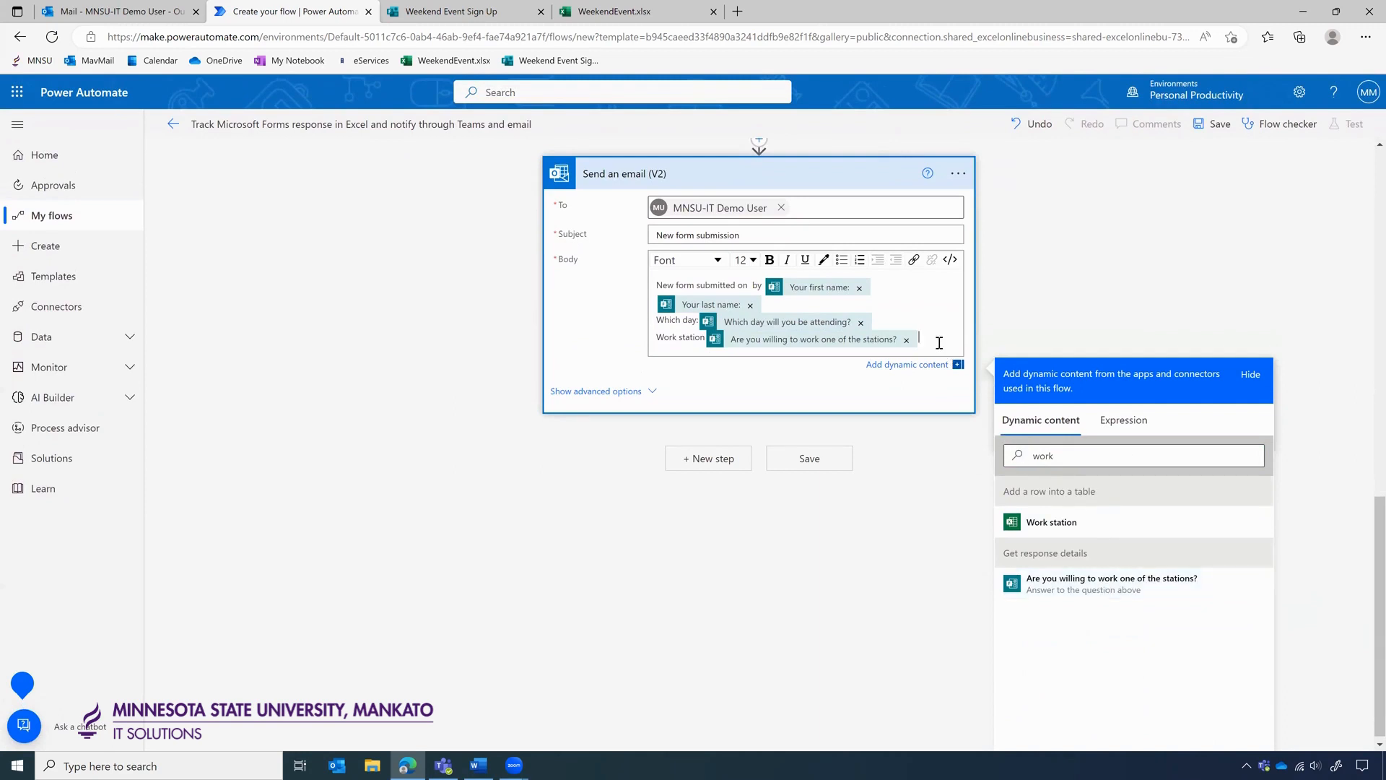
key("Return")
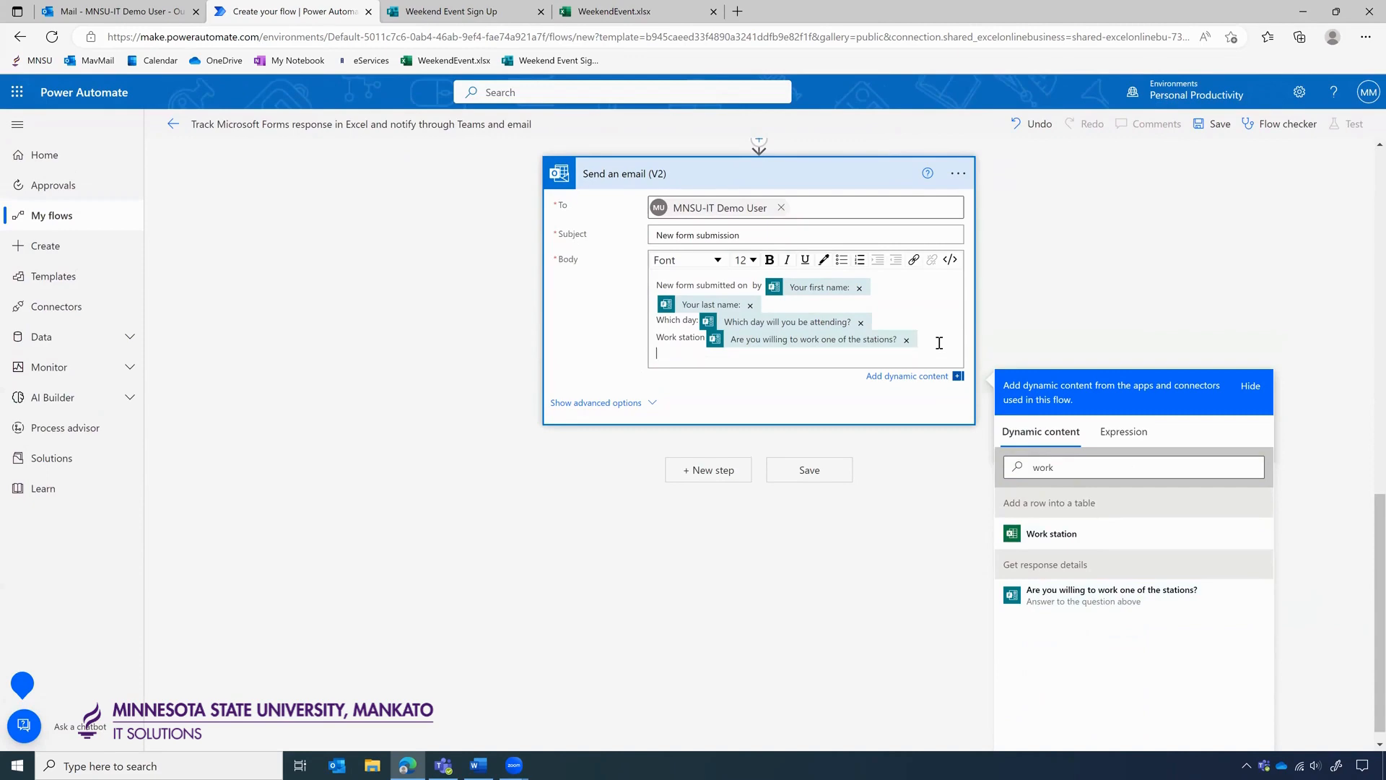
left_click_drag(1064, 464, 990, 468)
scroll(1045, 323, "up", 3)
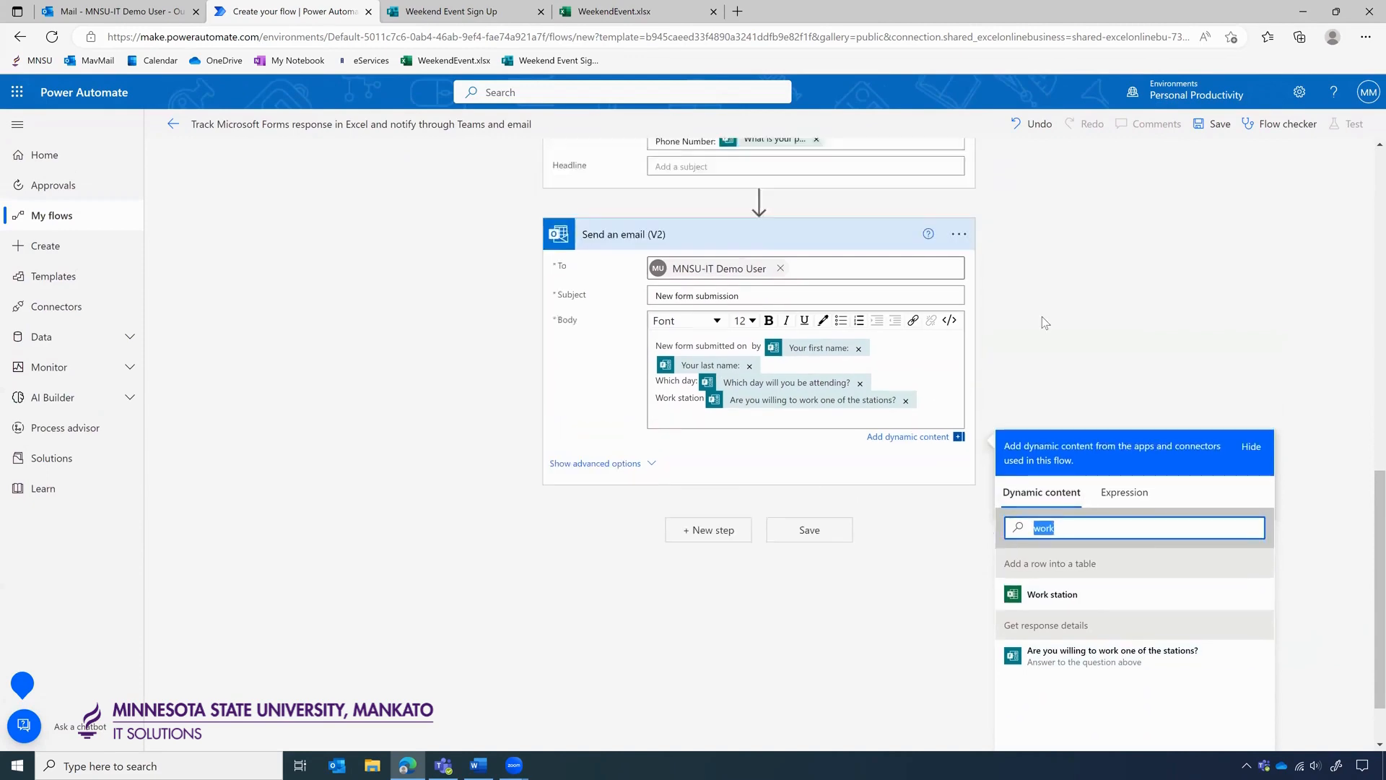
scroll(1045, 323, "down", 4)
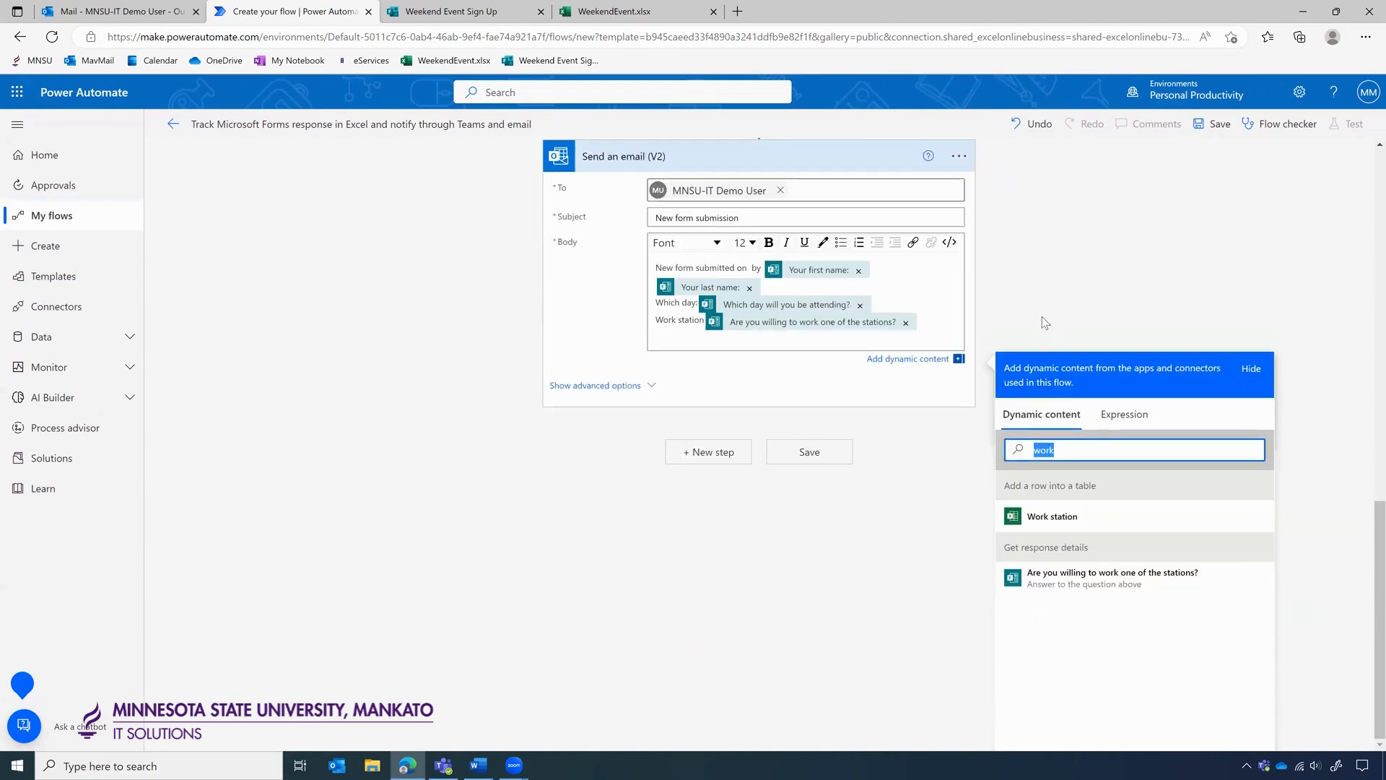
type("phone")
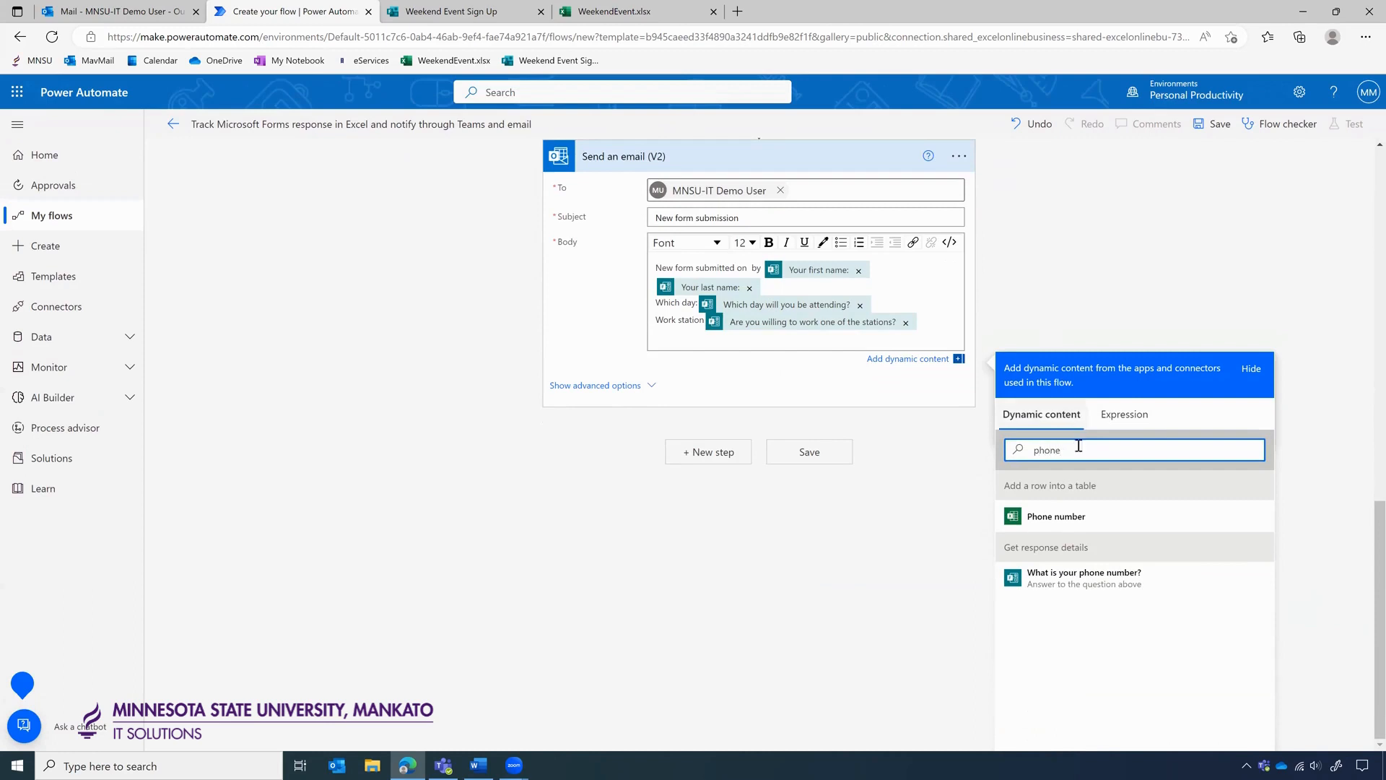
left_click(1056, 573)
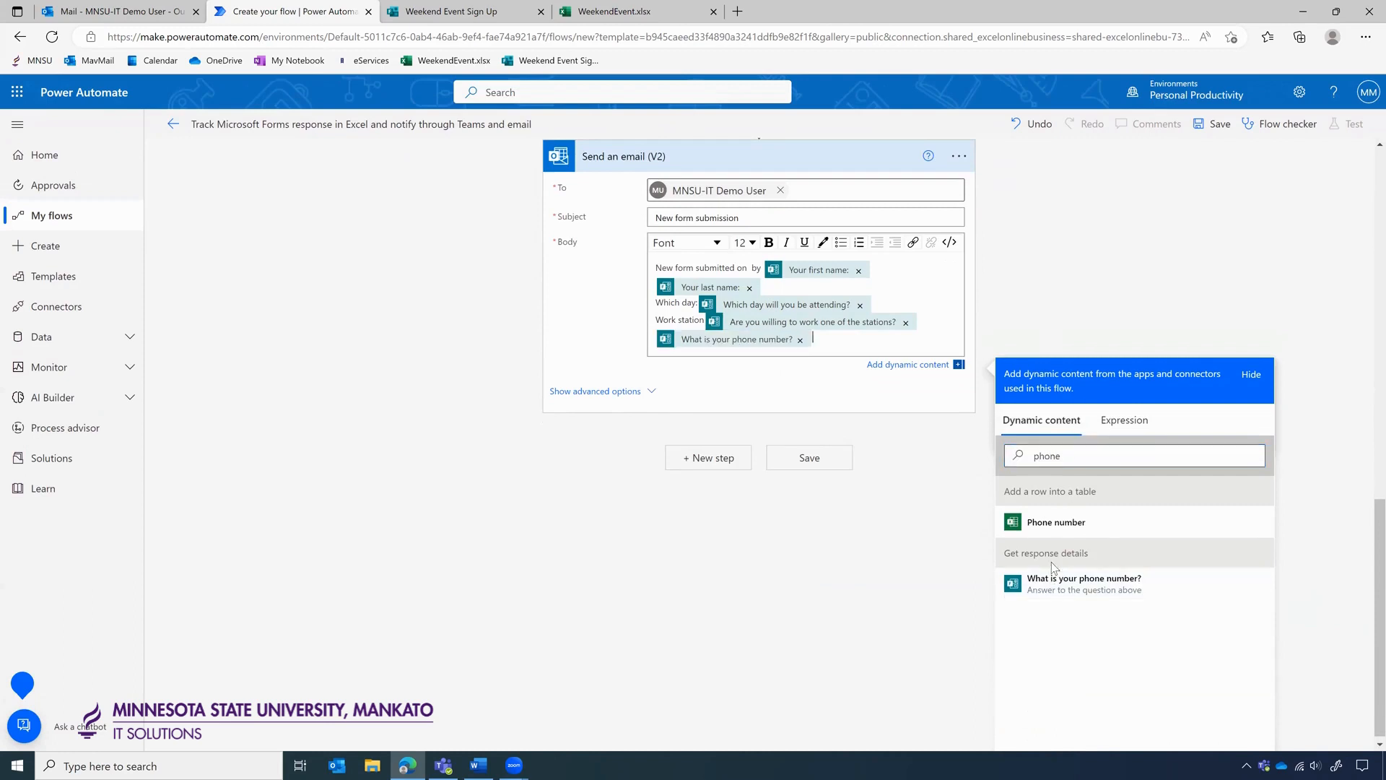
Insert Submission time into the body after 'New form submitted on'.
left_click(747, 267)
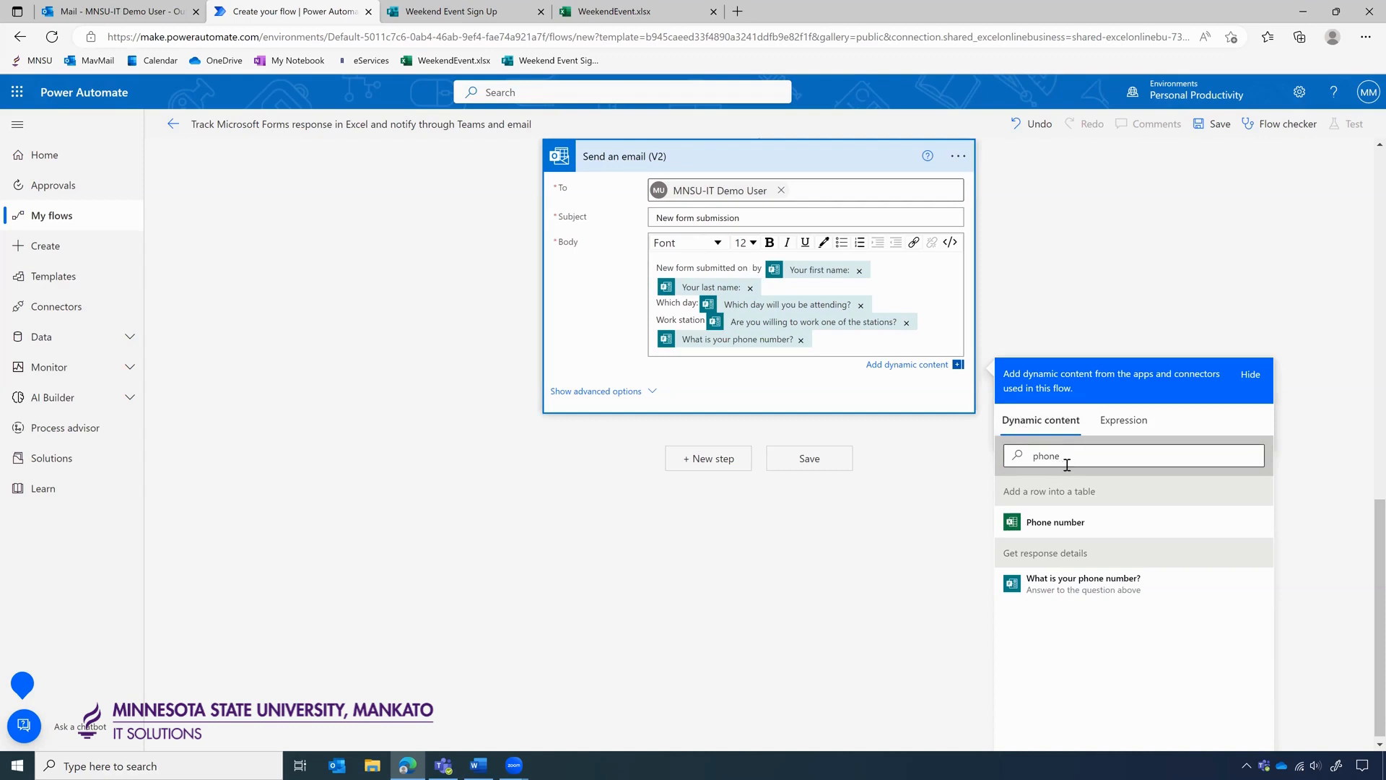
left_click_drag(1067, 462, 1007, 458)
type("sub")
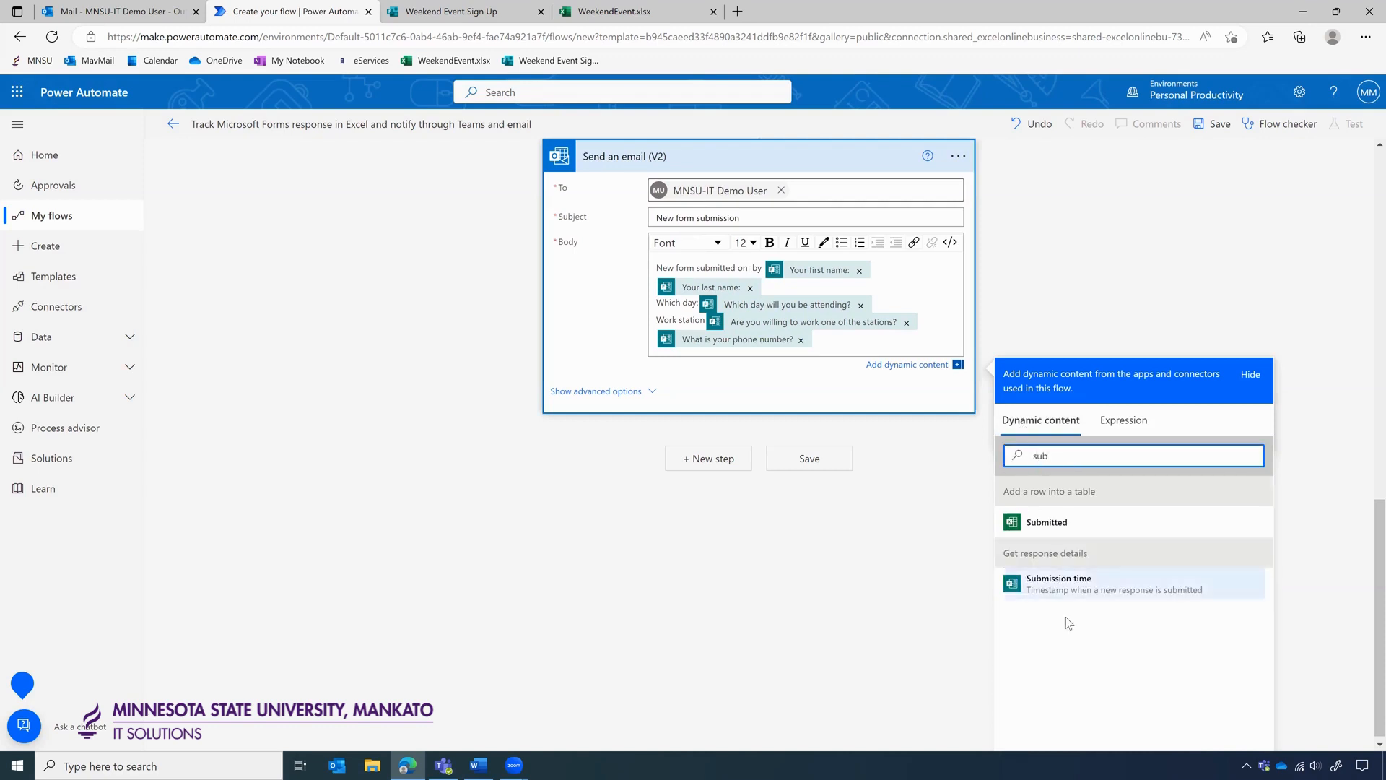
left_click(1085, 602)
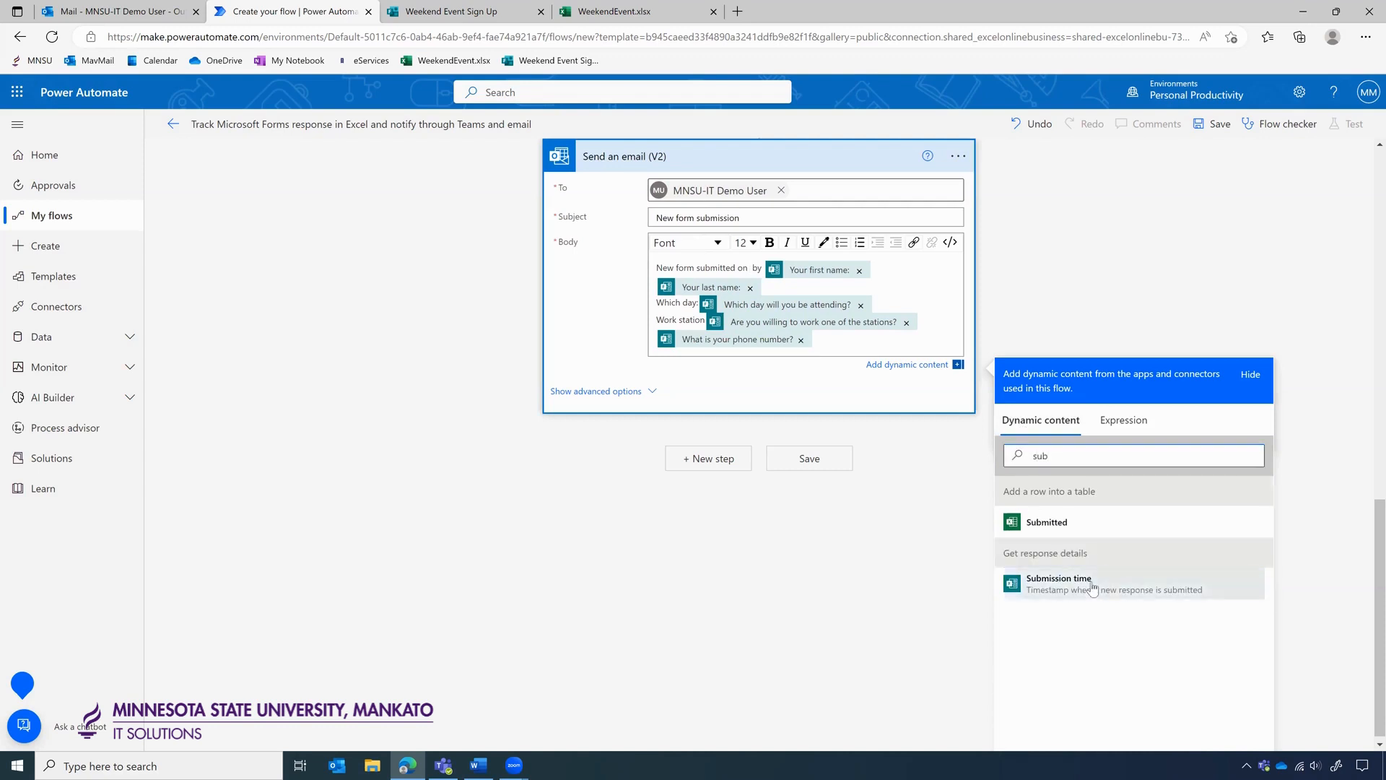
left_click(1086, 586)
left_click(1069, 280)
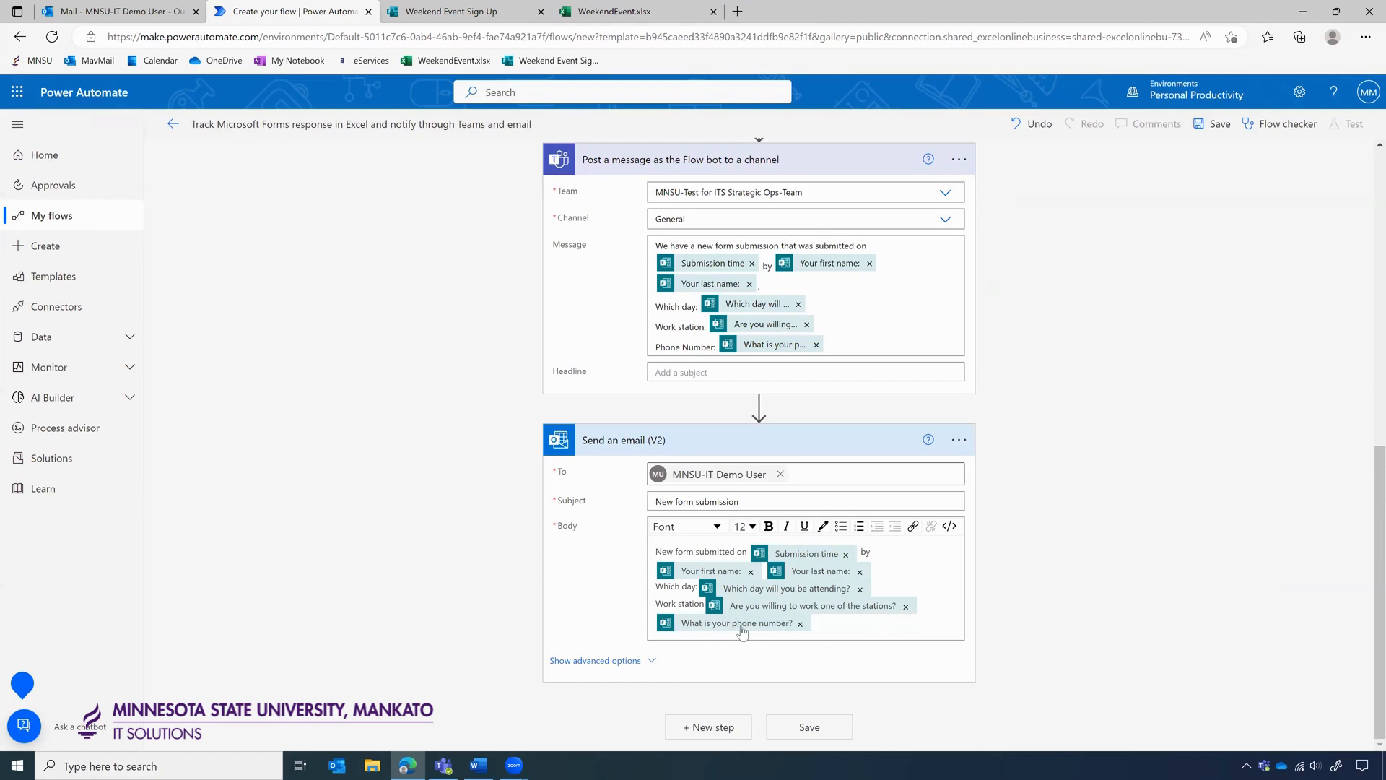
Add the label 'Phone Number:' before the phone token in the email body.
left_click(861, 622)
key("Home")
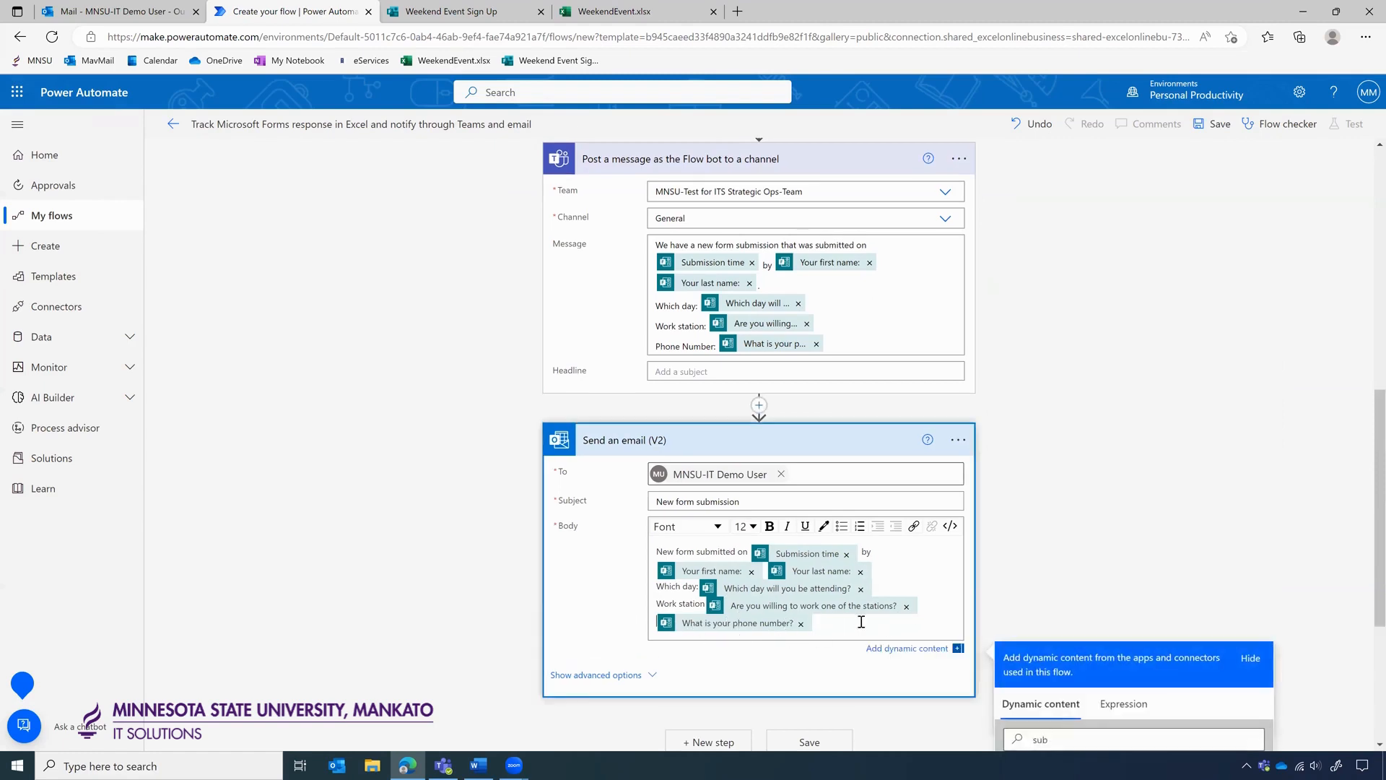
type("Phone Number:")
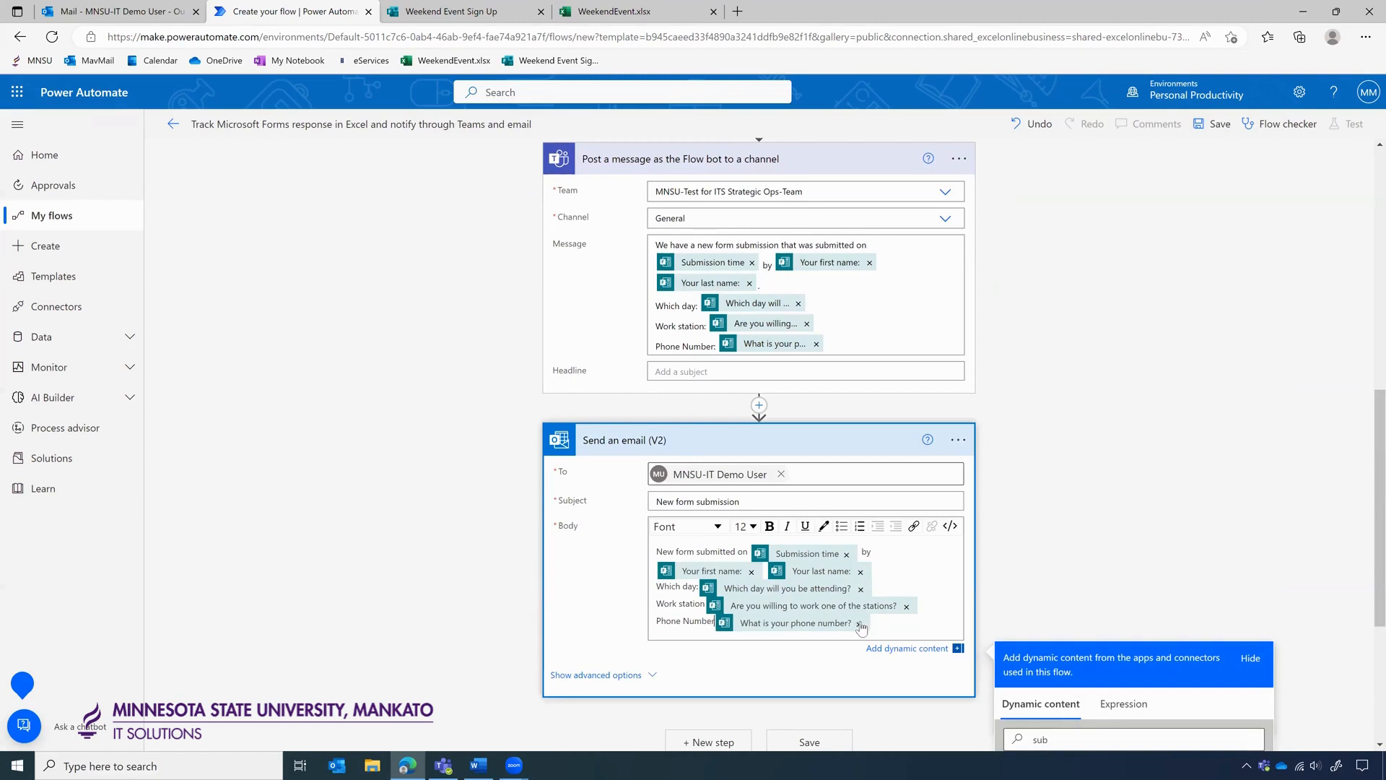
Save the flow and go back to its details page.
scroll(975, 576, "down", 2)
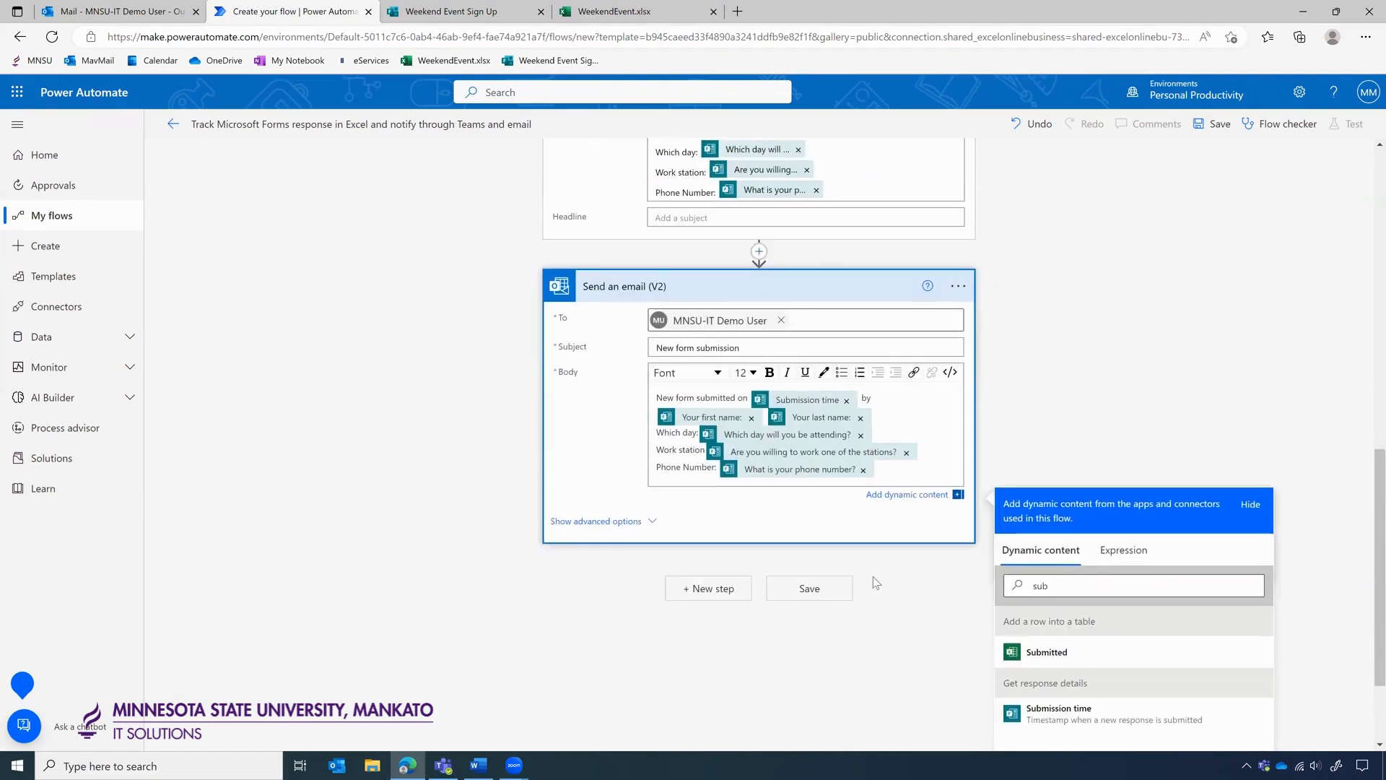
scroll(1169, 410, "up", 10)
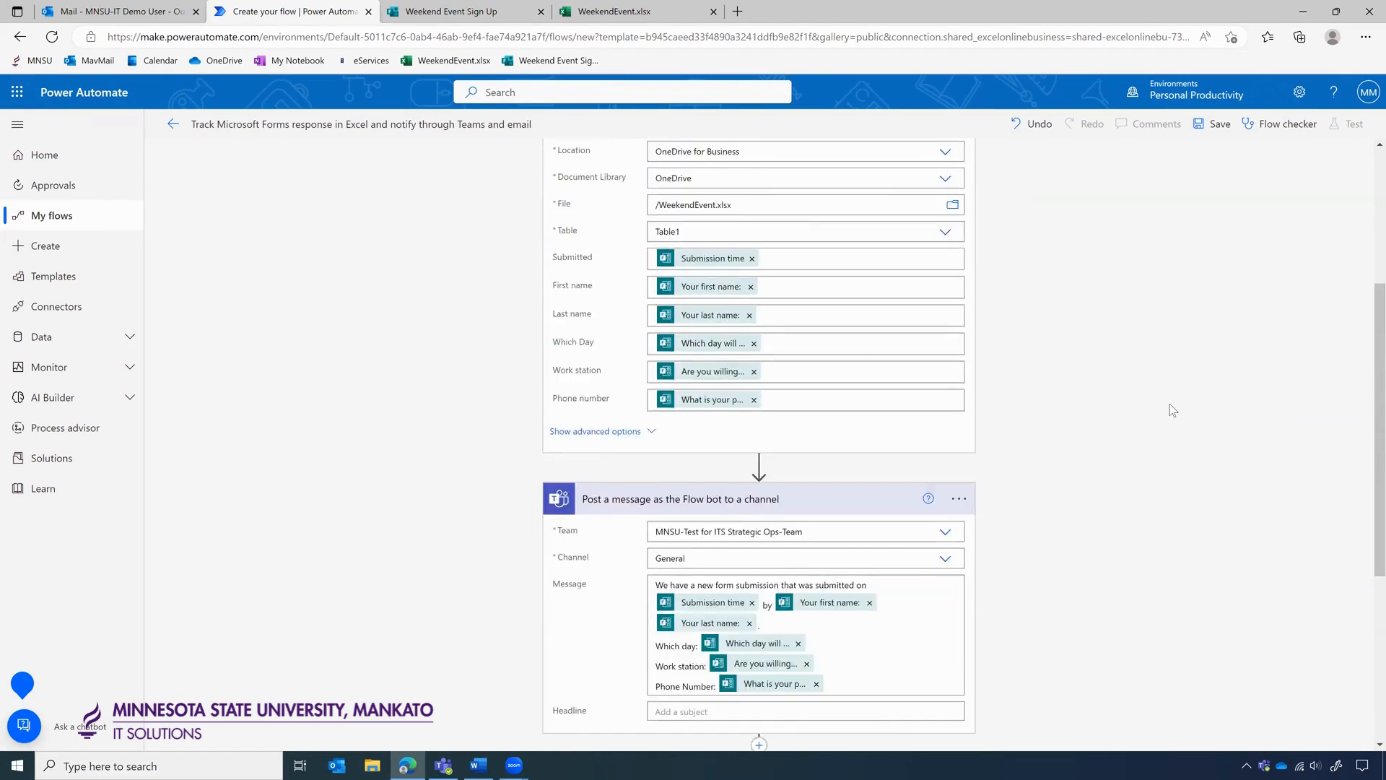
scroll(1040, 363, "down", 5)
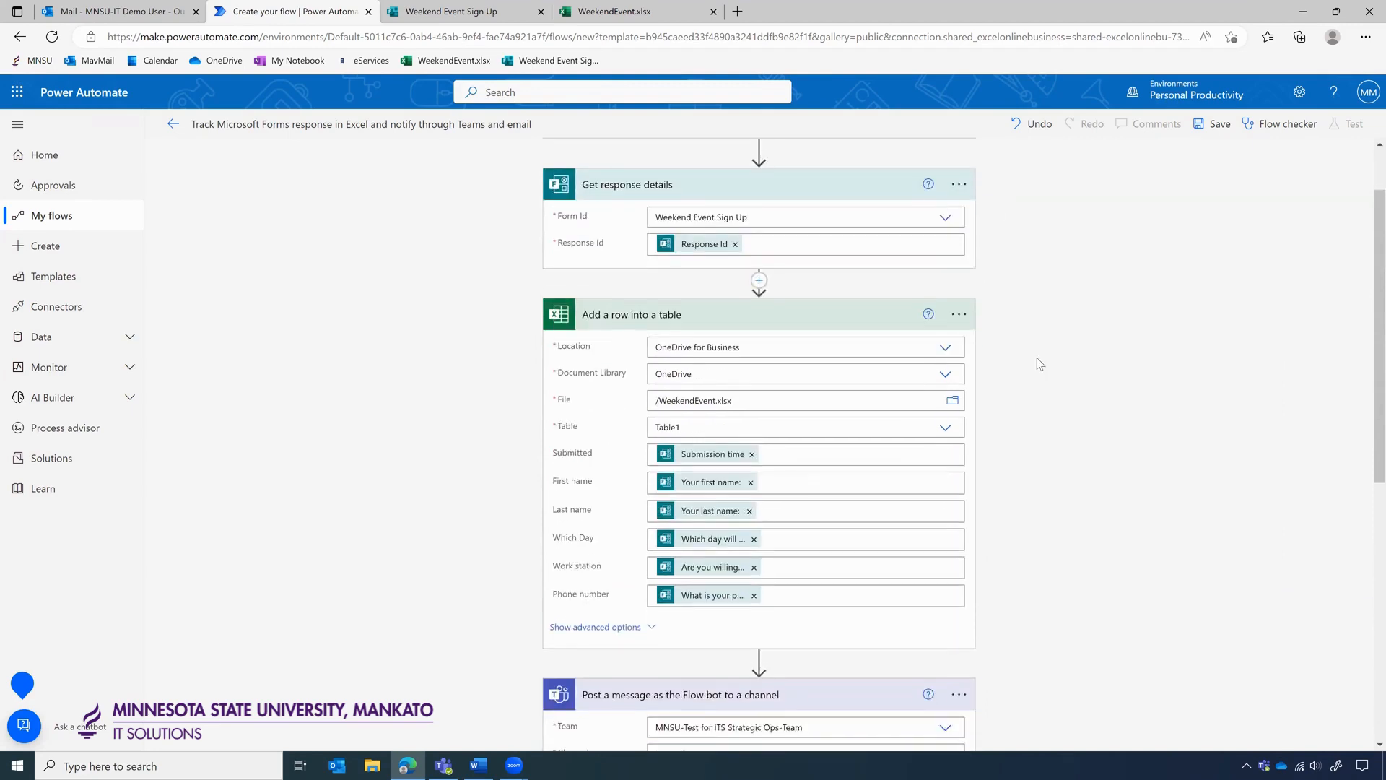
scroll(1039, 363, "down", 4)
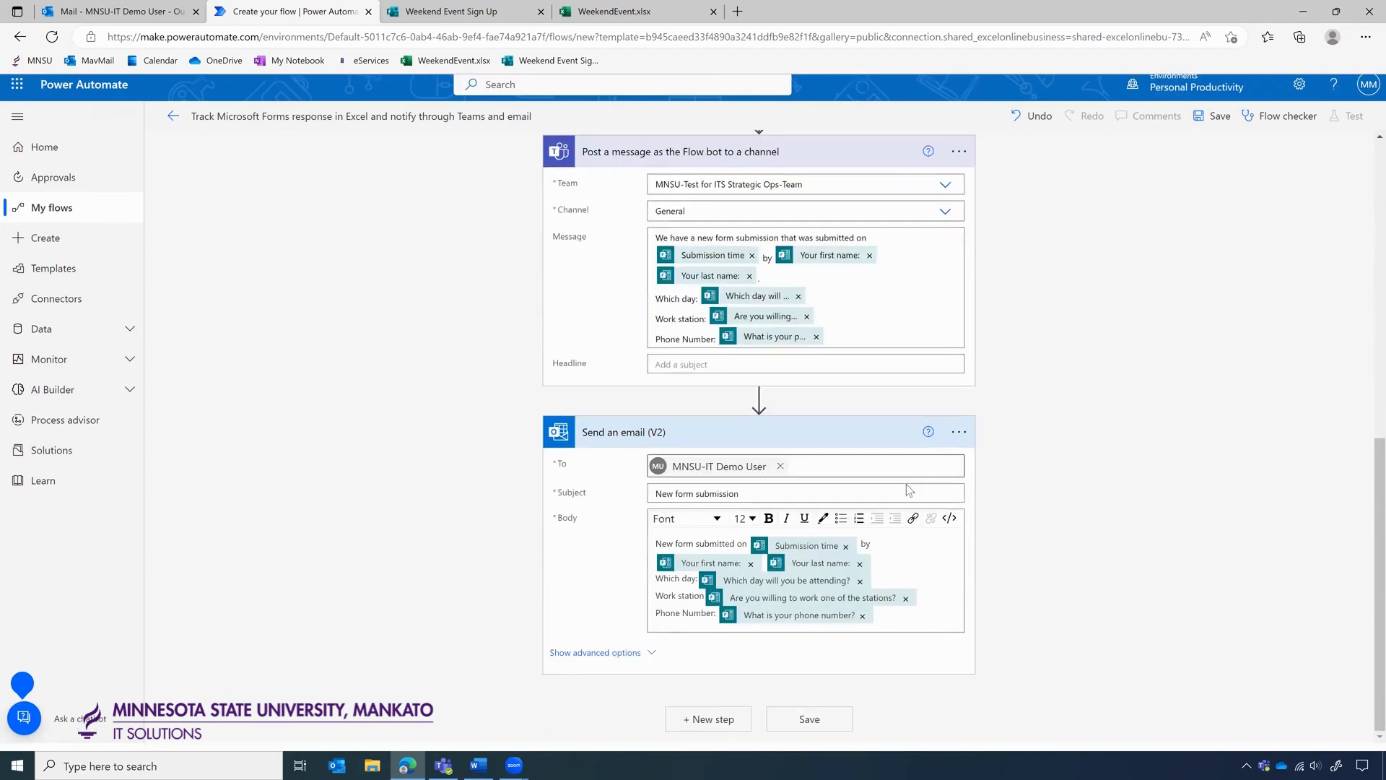
left_click(803, 727)
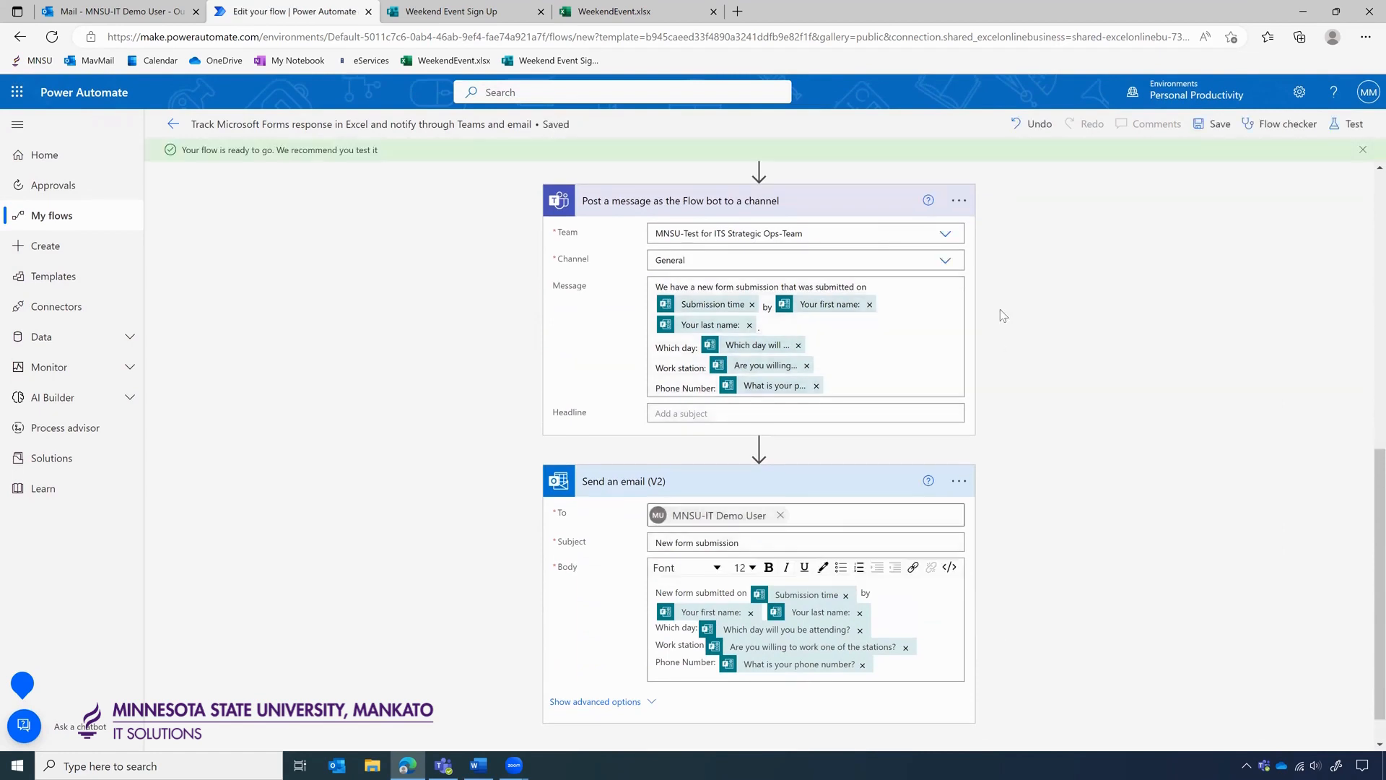
scroll(1001, 310, "up", 5)
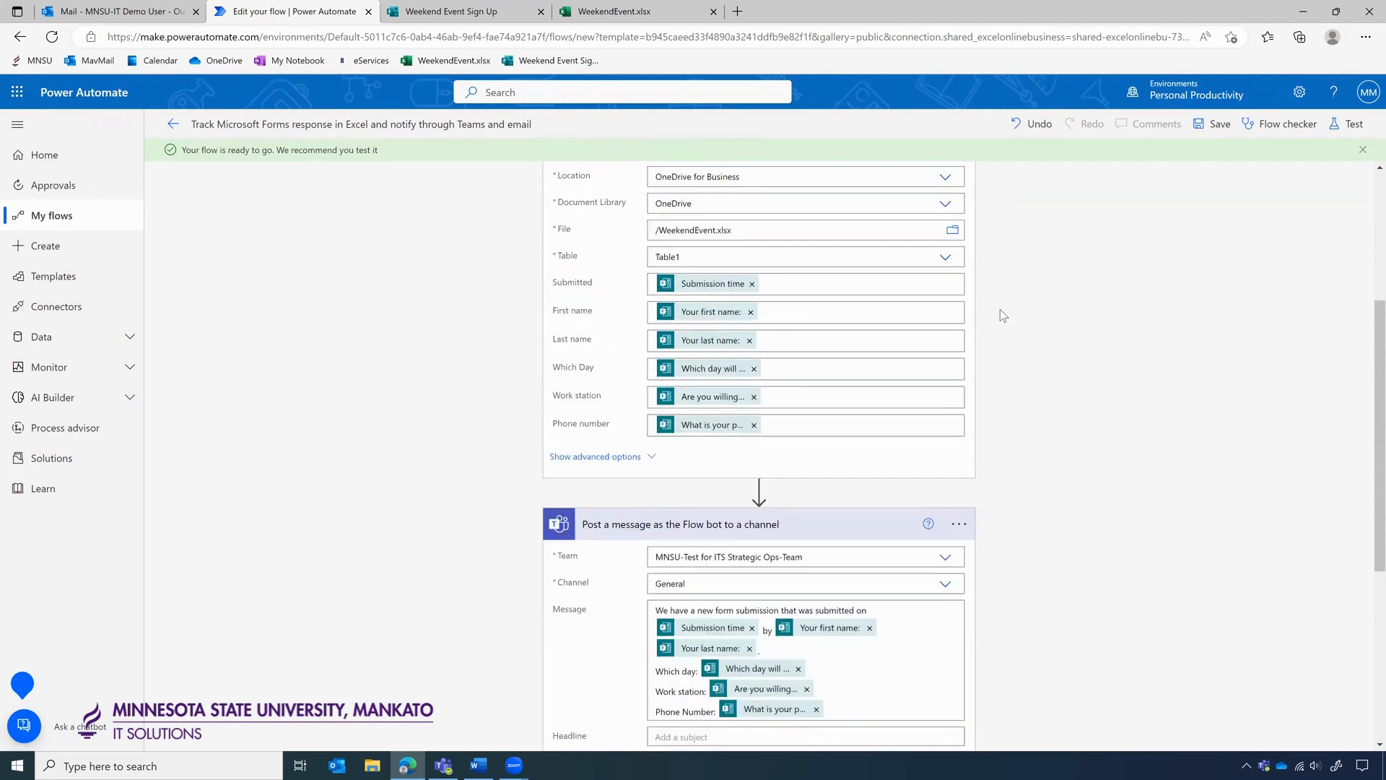
scroll(1000, 310, "up", 4)
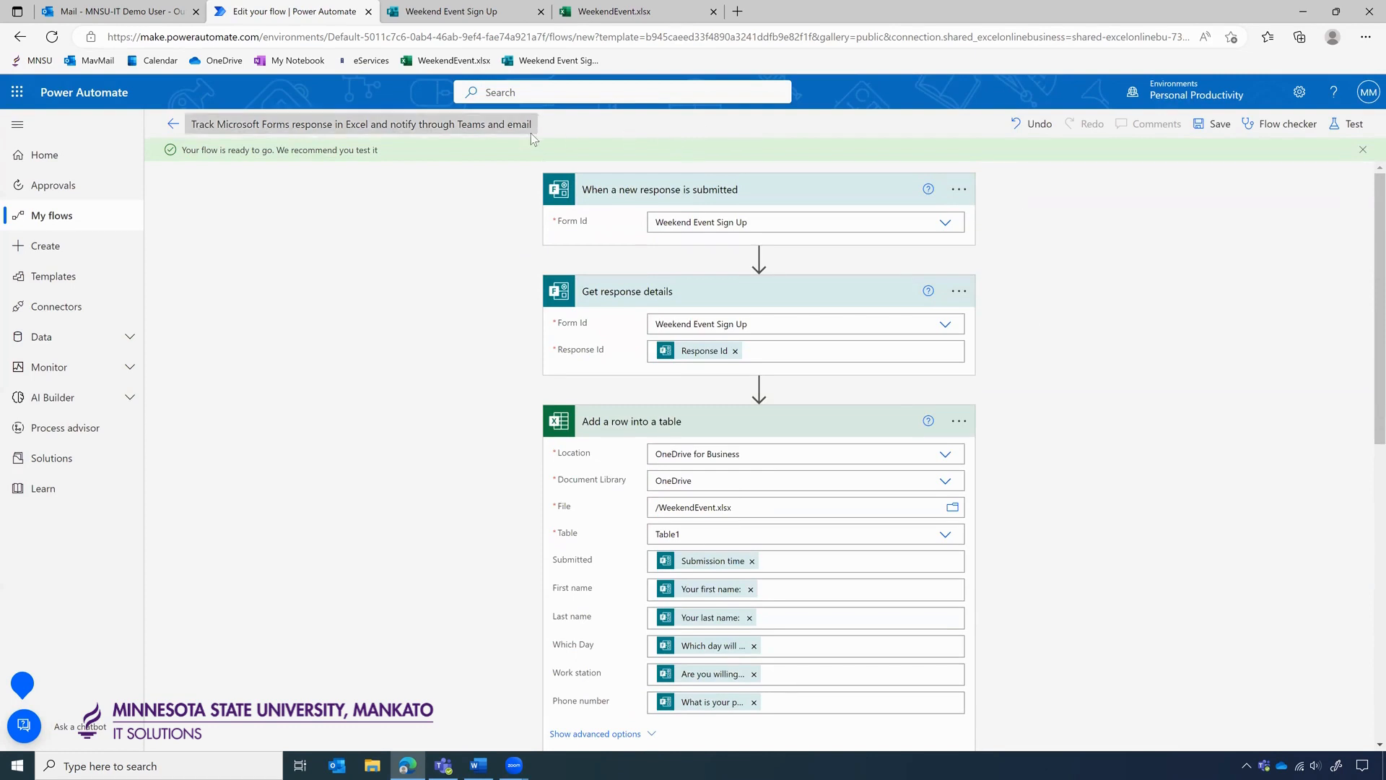
left_click(173, 123)
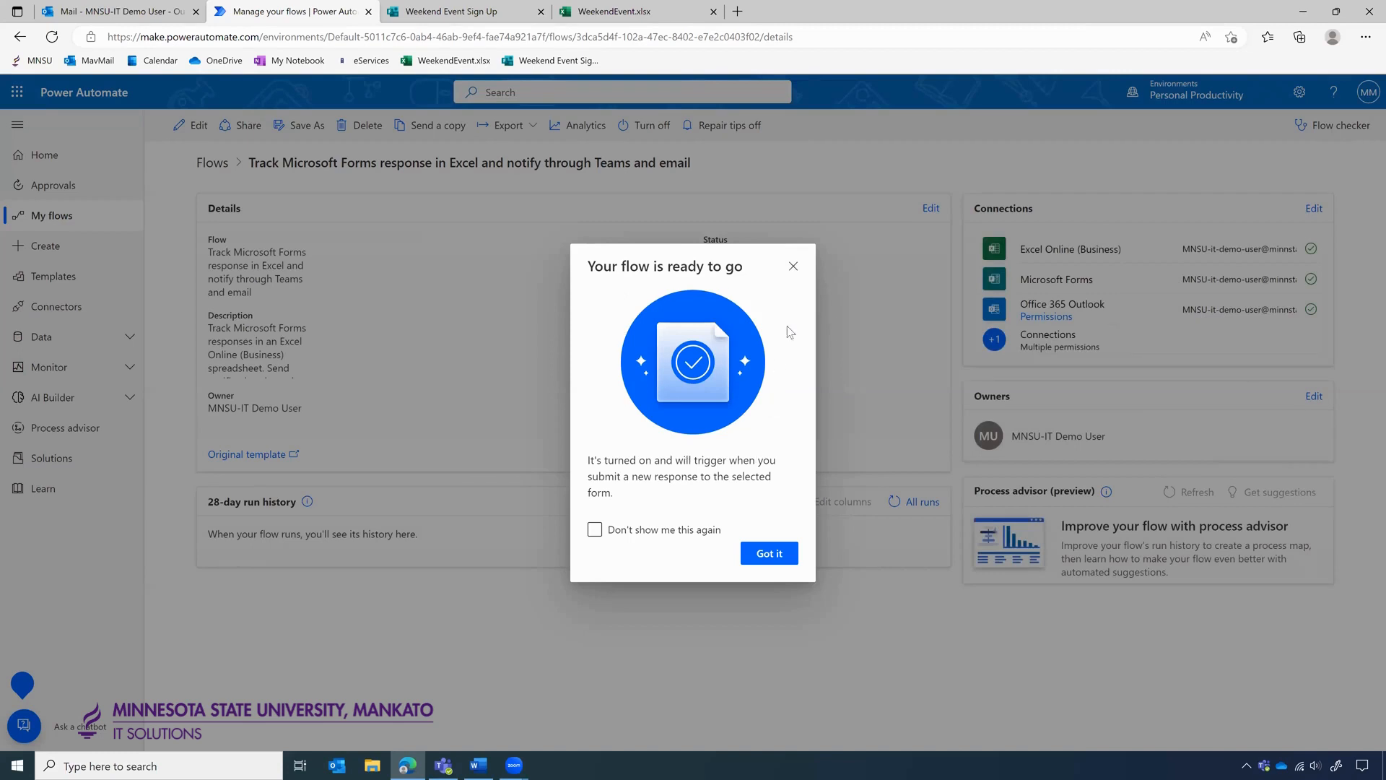
Close the 'Got it' flow-ready notice and switch to the Weekend Event Sign Up form tab.
left_click(773, 550)
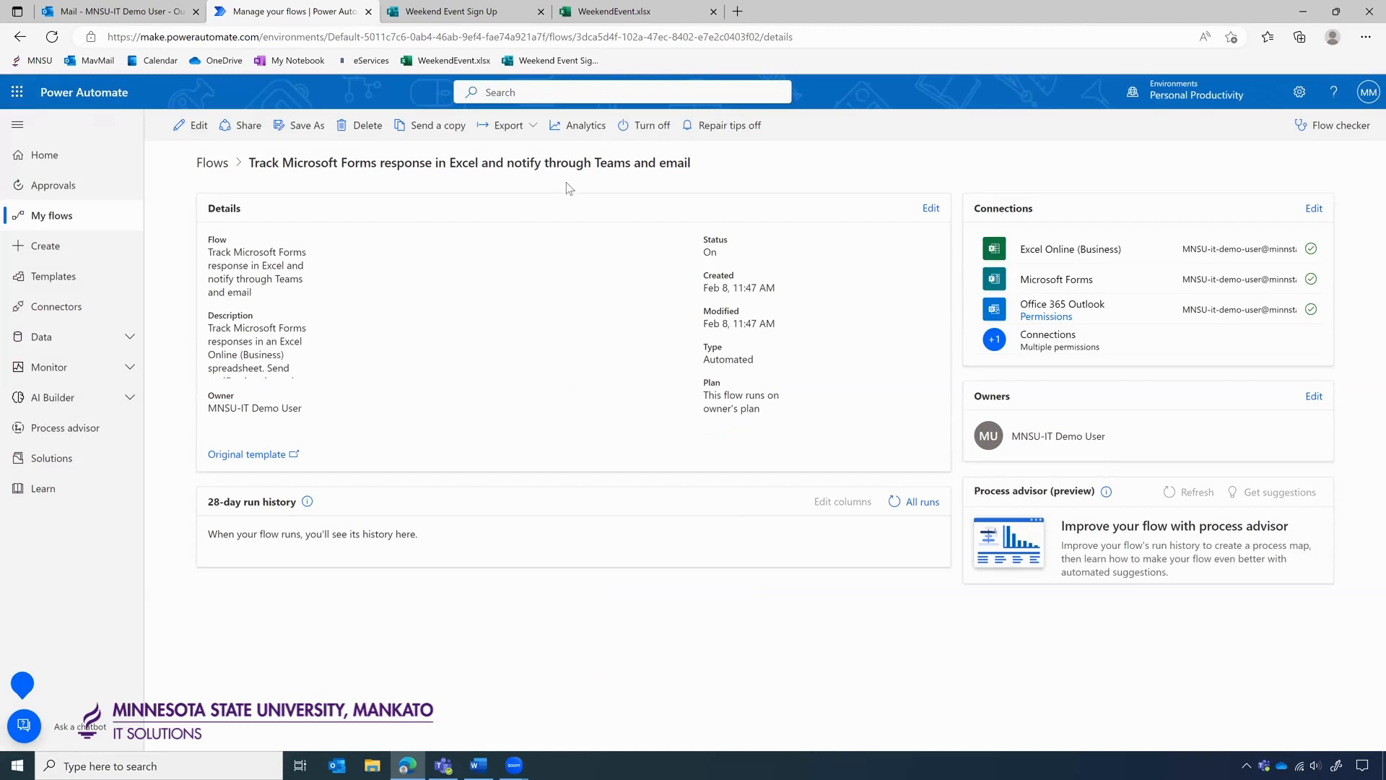
left_click(462, 12)
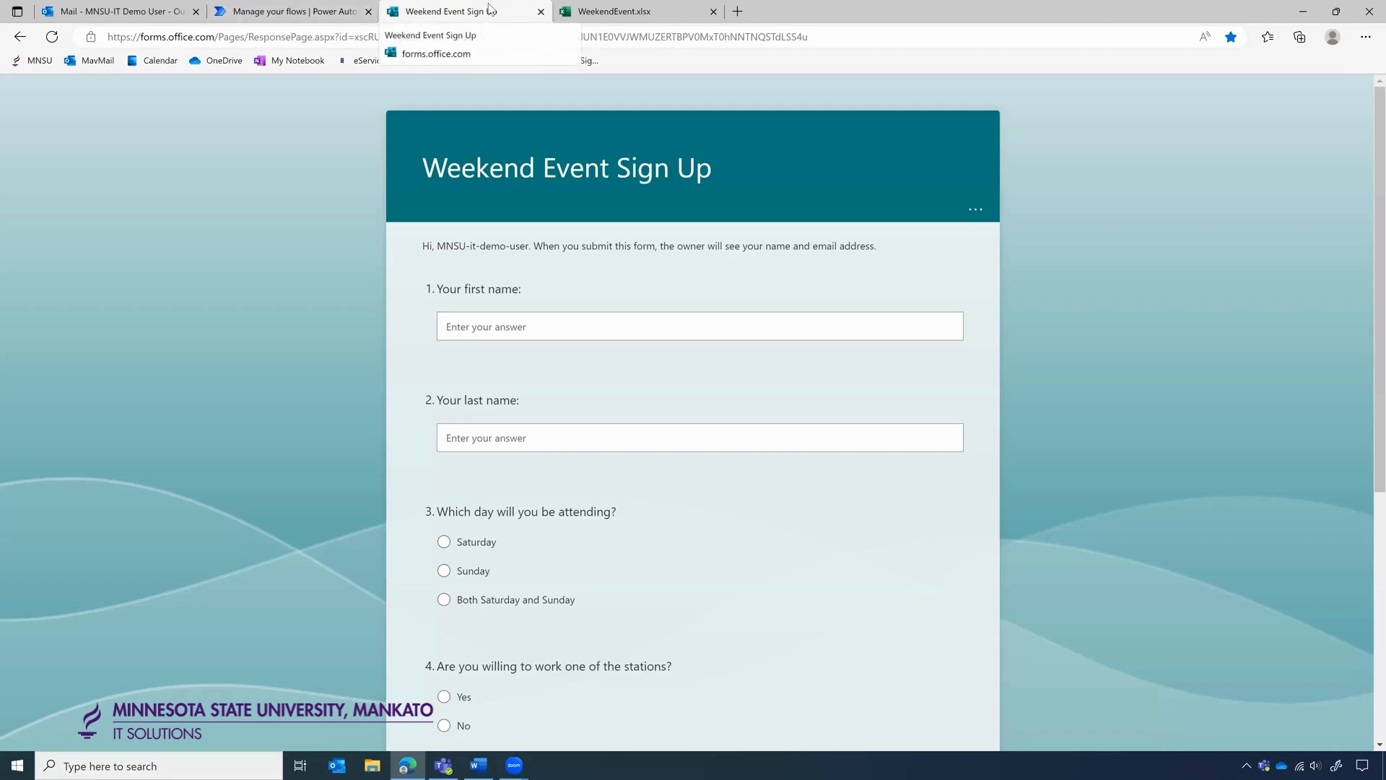
Start a test response by filling in the first-name answer on the sign-up form.
left_click(517, 332)
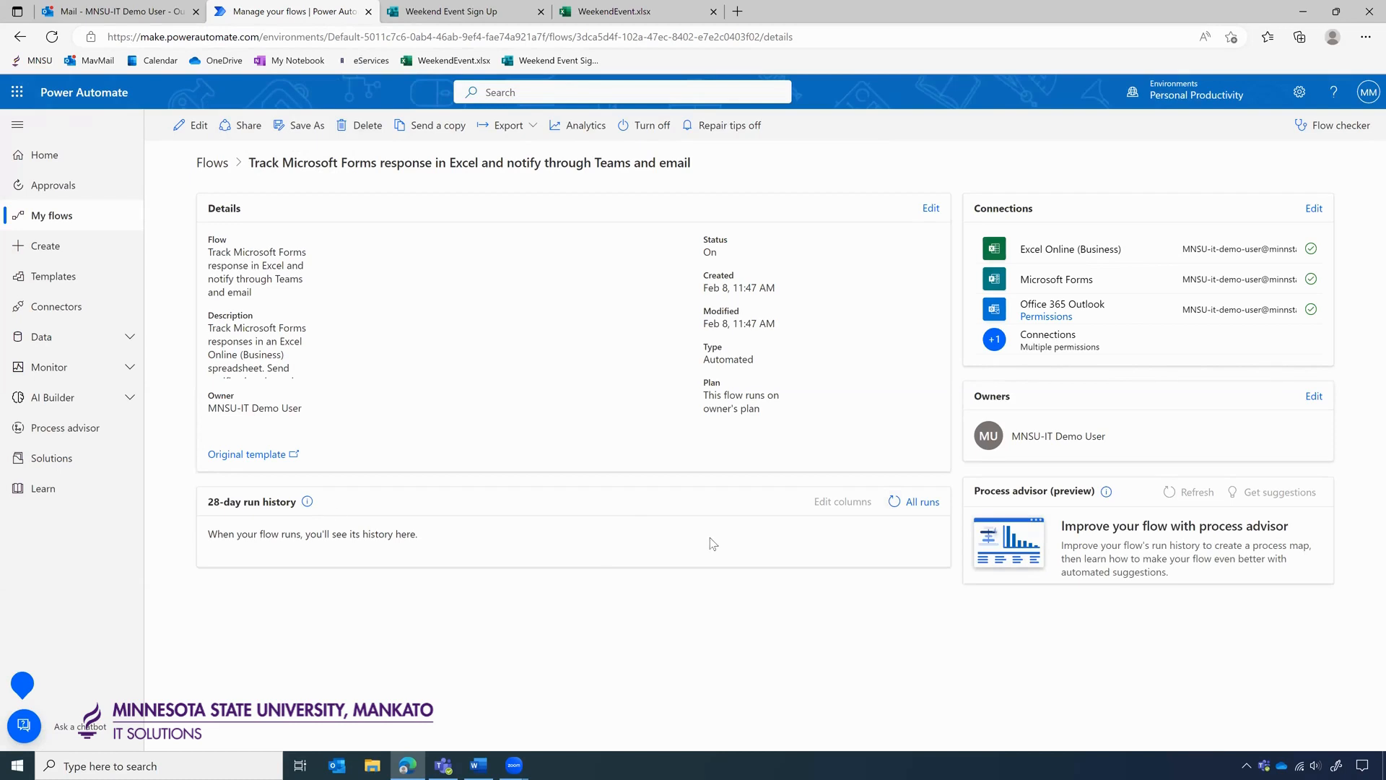
Refresh the 28-day run history to show the succeeded Feb 8, 11:48 AM run, then bring Teams forward.
left_click(894, 507)
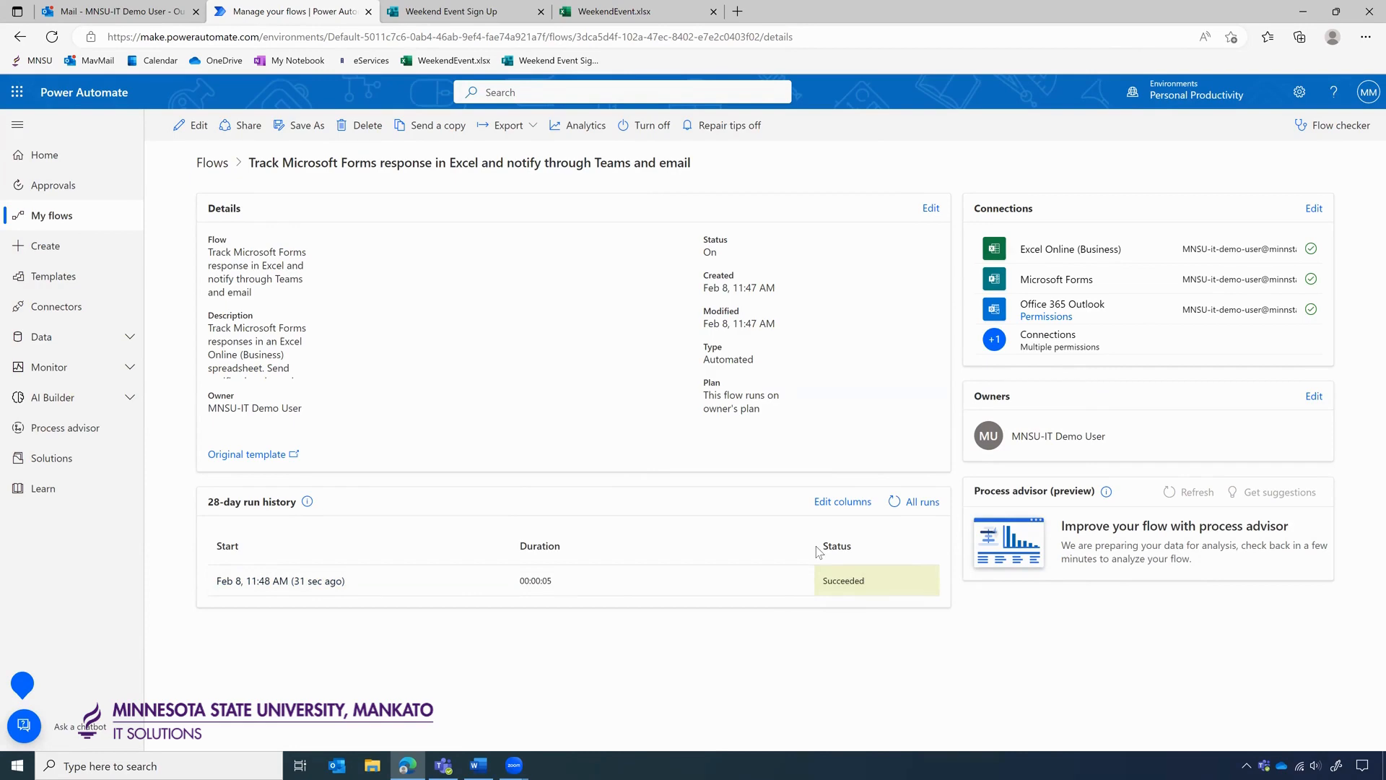
left_click(438, 763)
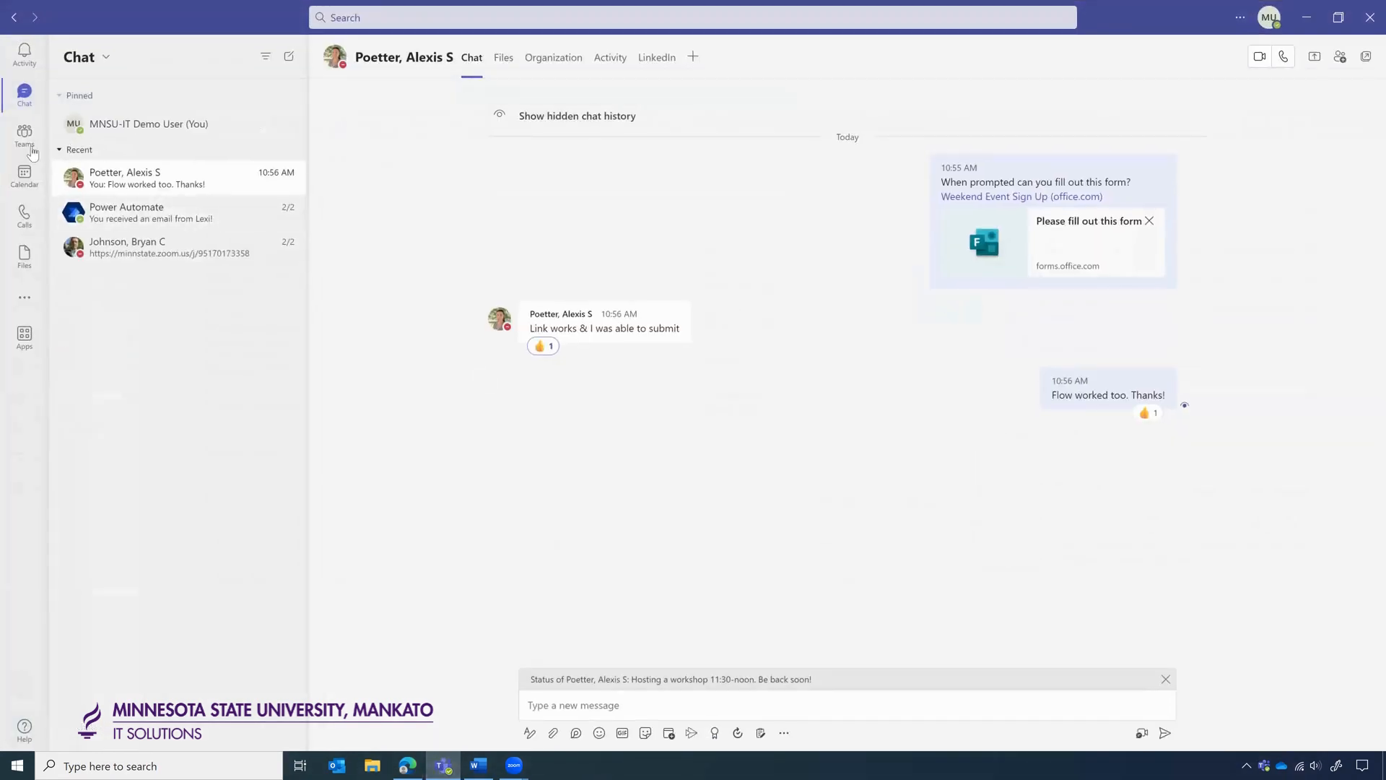
In the General channel, check the submission time in the flow's post, then minimize Teams.
left_click(27, 139)
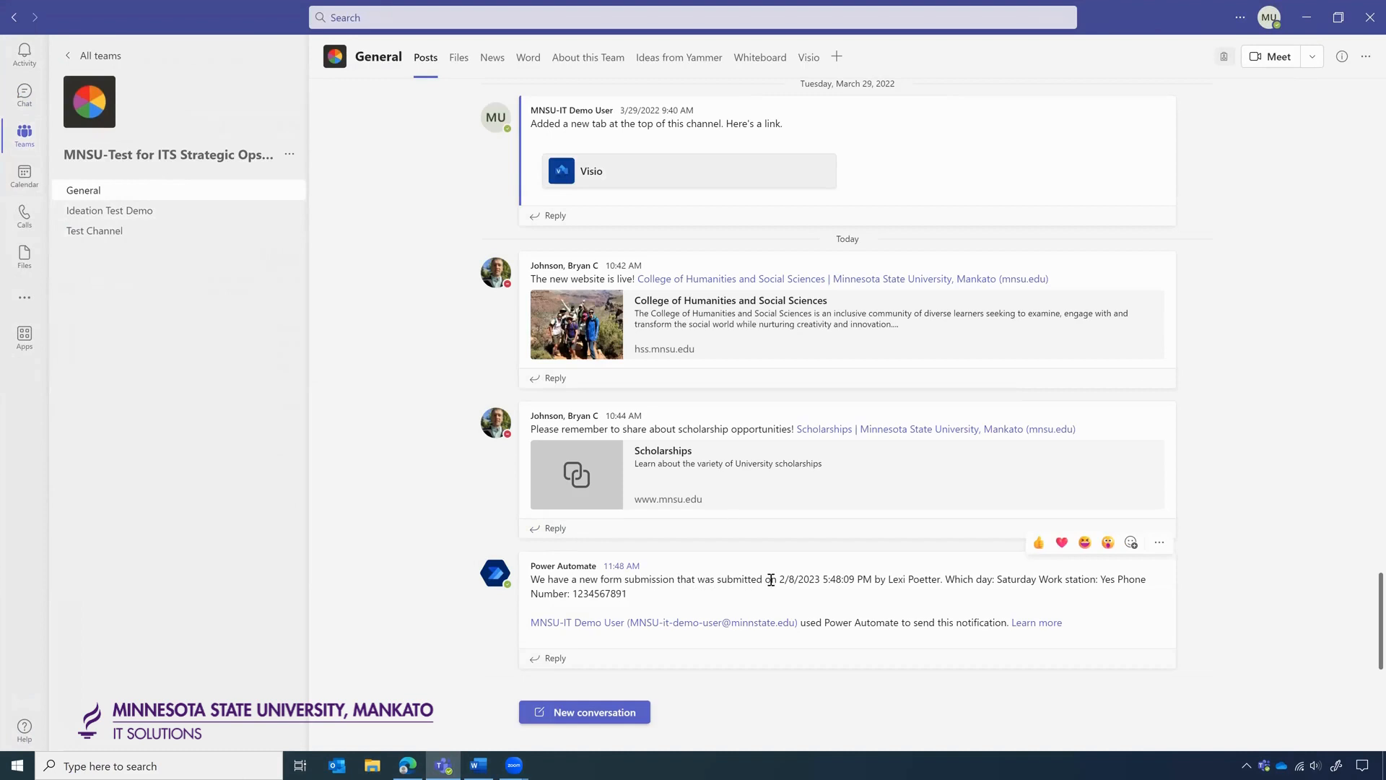
left_click_drag(779, 580, 860, 578)
left_click(824, 578)
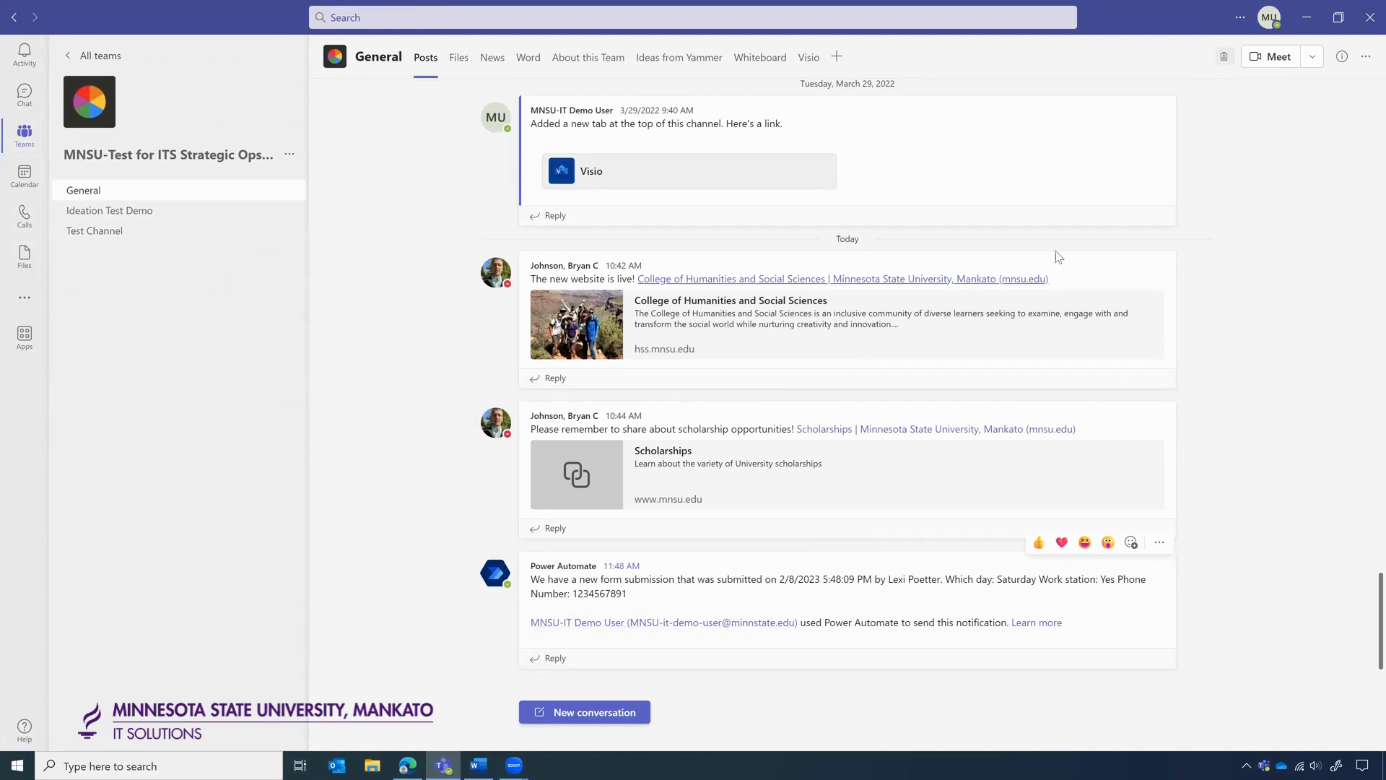
left_click(1306, 20)
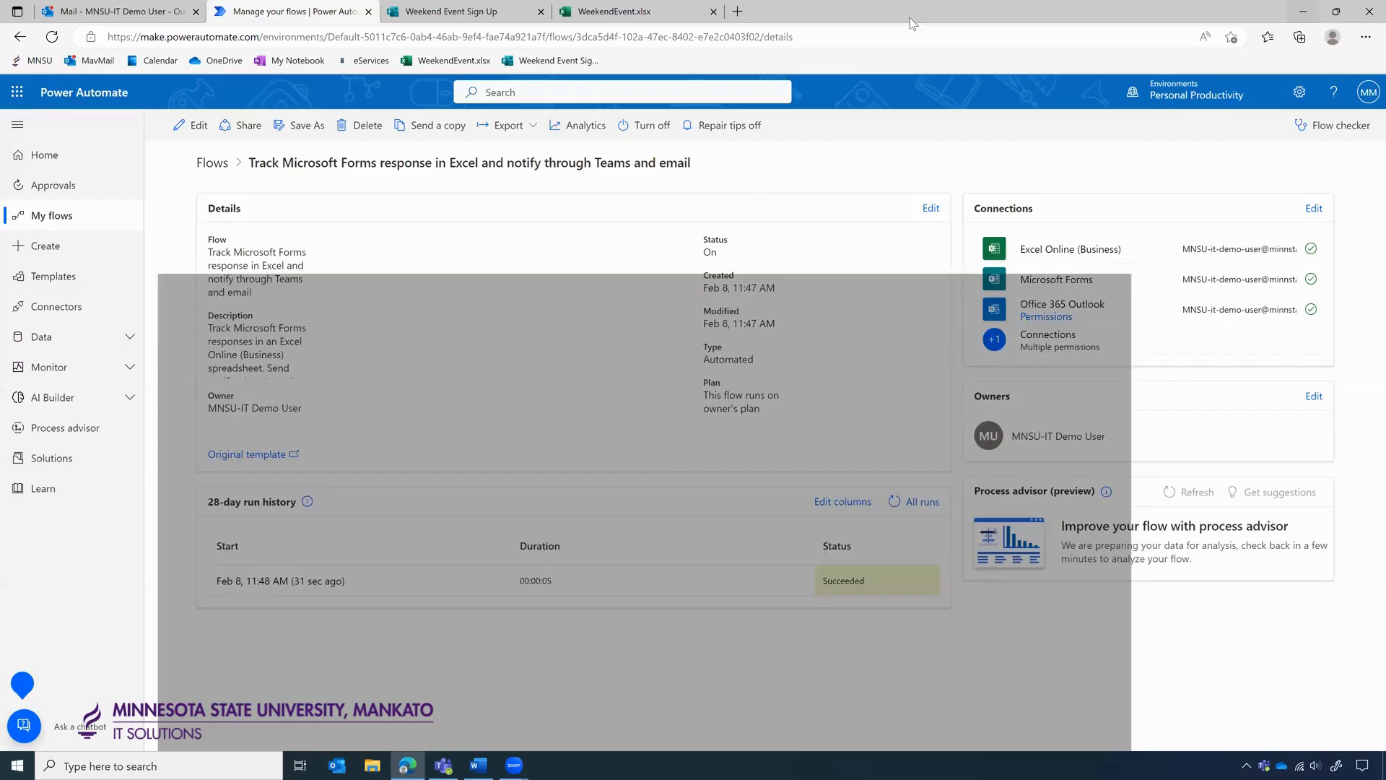
Check WeekendEvent.xlsx row 2 (2/8/2023 17:48 and the phone number in F2), then switch to Outlook.
left_click(613, 13)
left_click(260, 271)
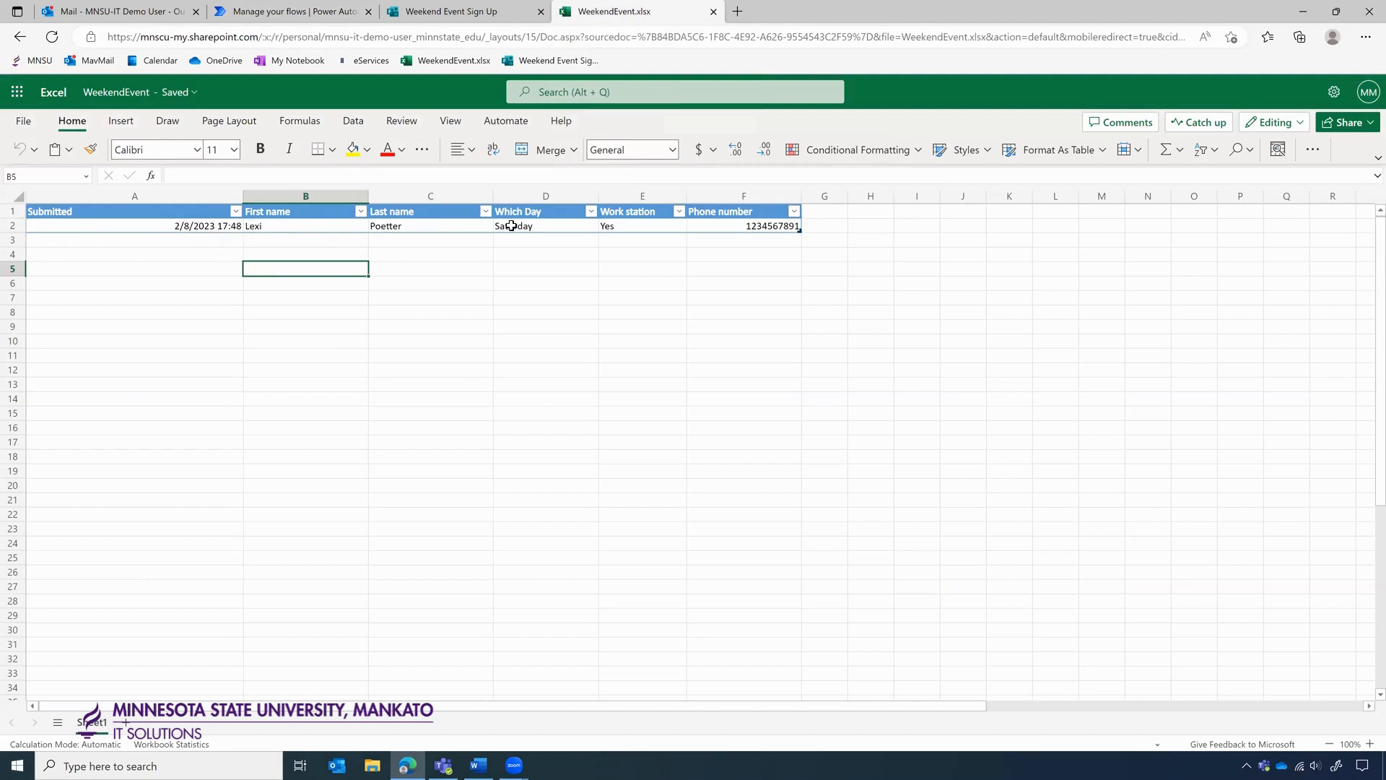
left_click(773, 226)
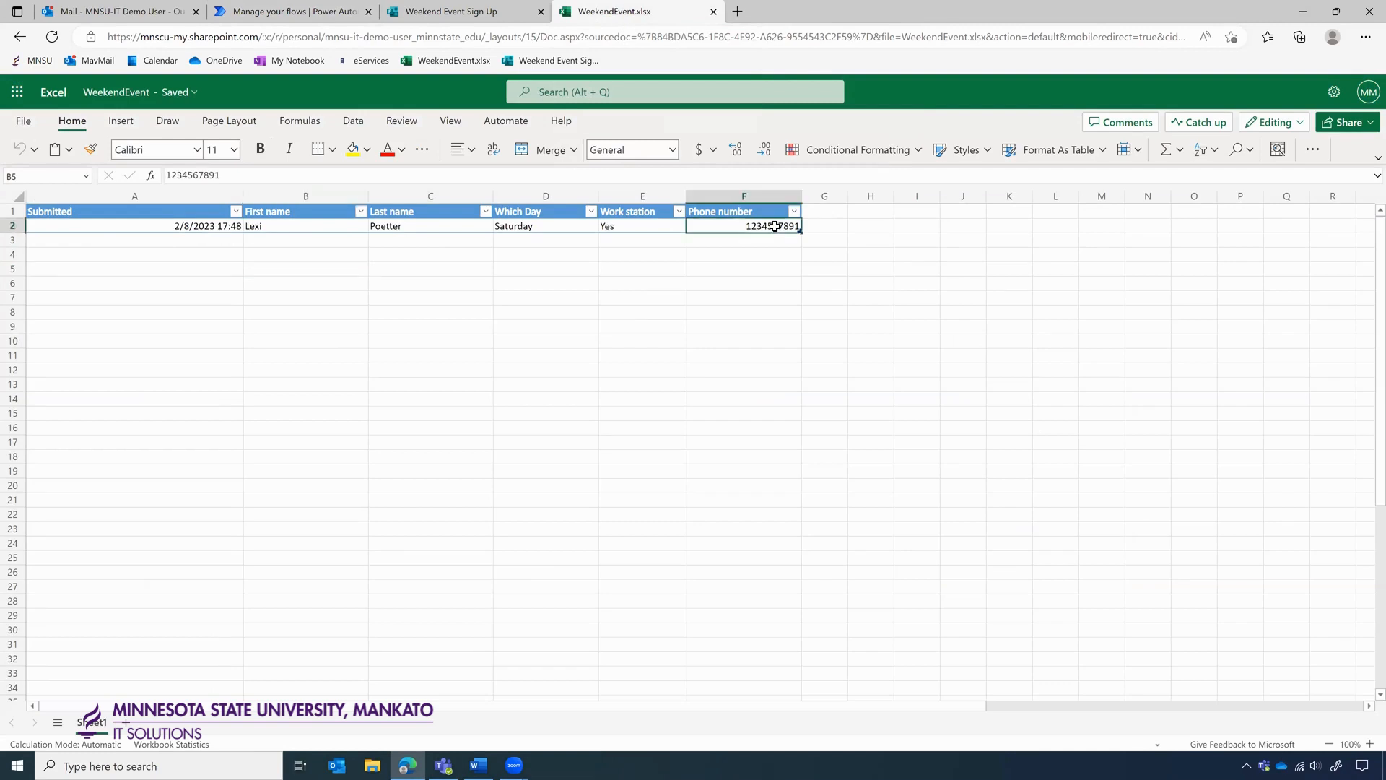
left_click(705, 257)
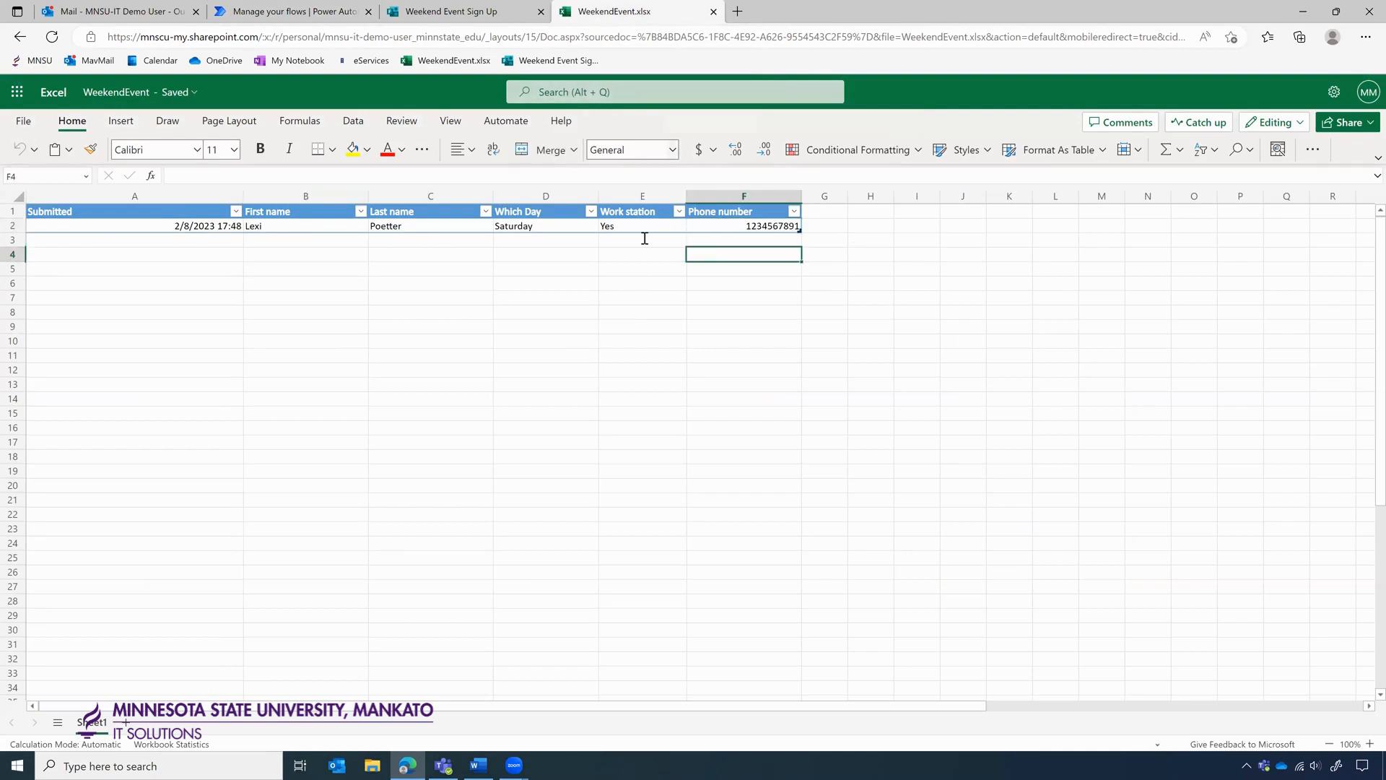
left_click(135, 13)
Read the 'New form submission' email in the Inbox, then return to the Manage your flows tab.
left_click(290, 233)
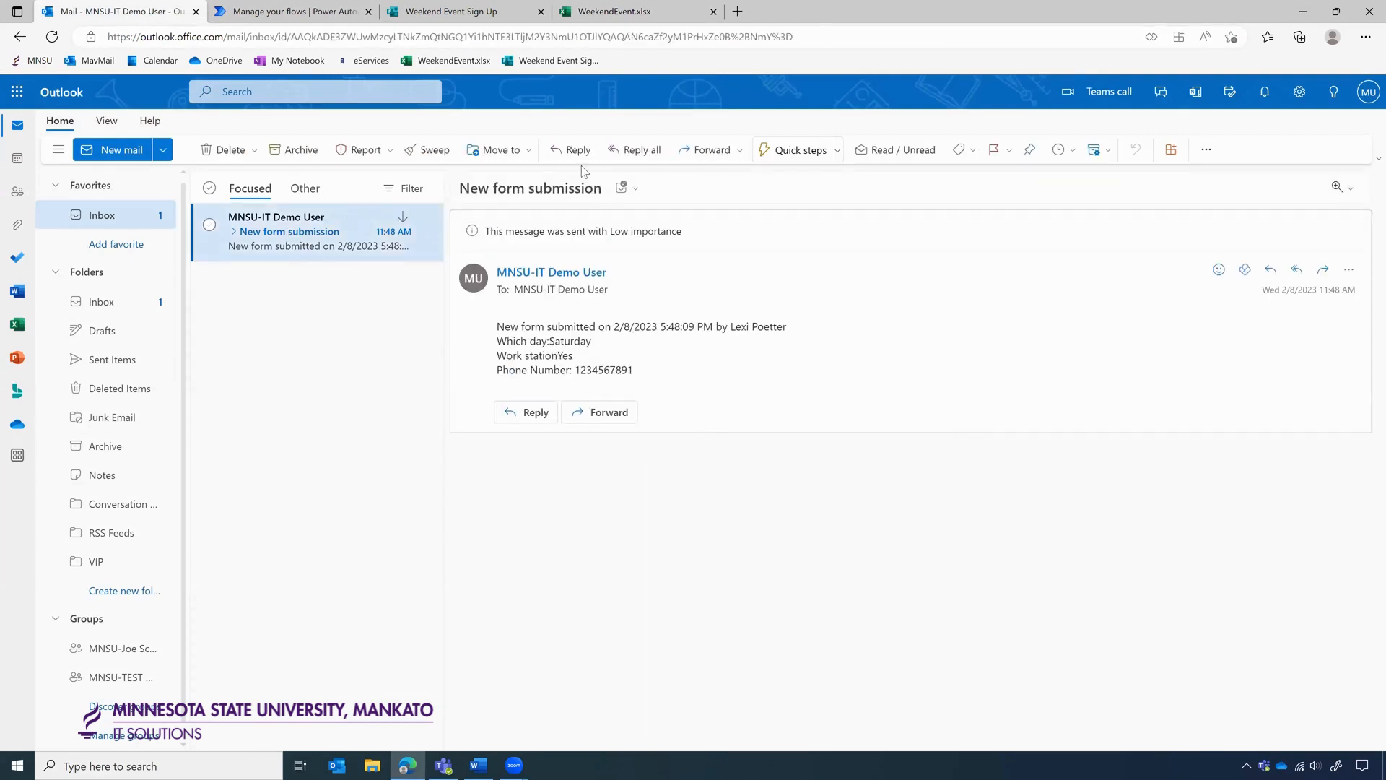
left_click(312, 20)
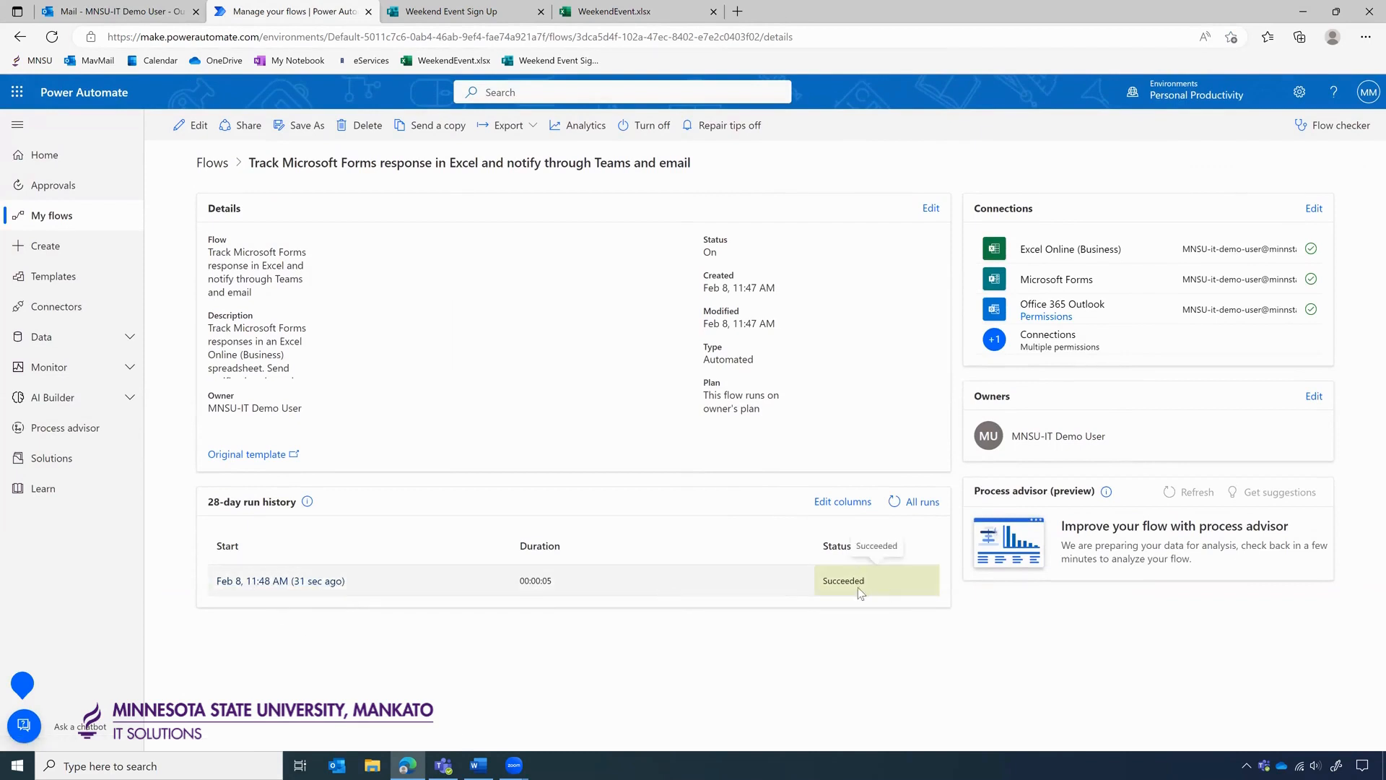
Open the successful run, expand the 'When a new response is submitted' trigger inputs, then go back.
left_click(309, 581)
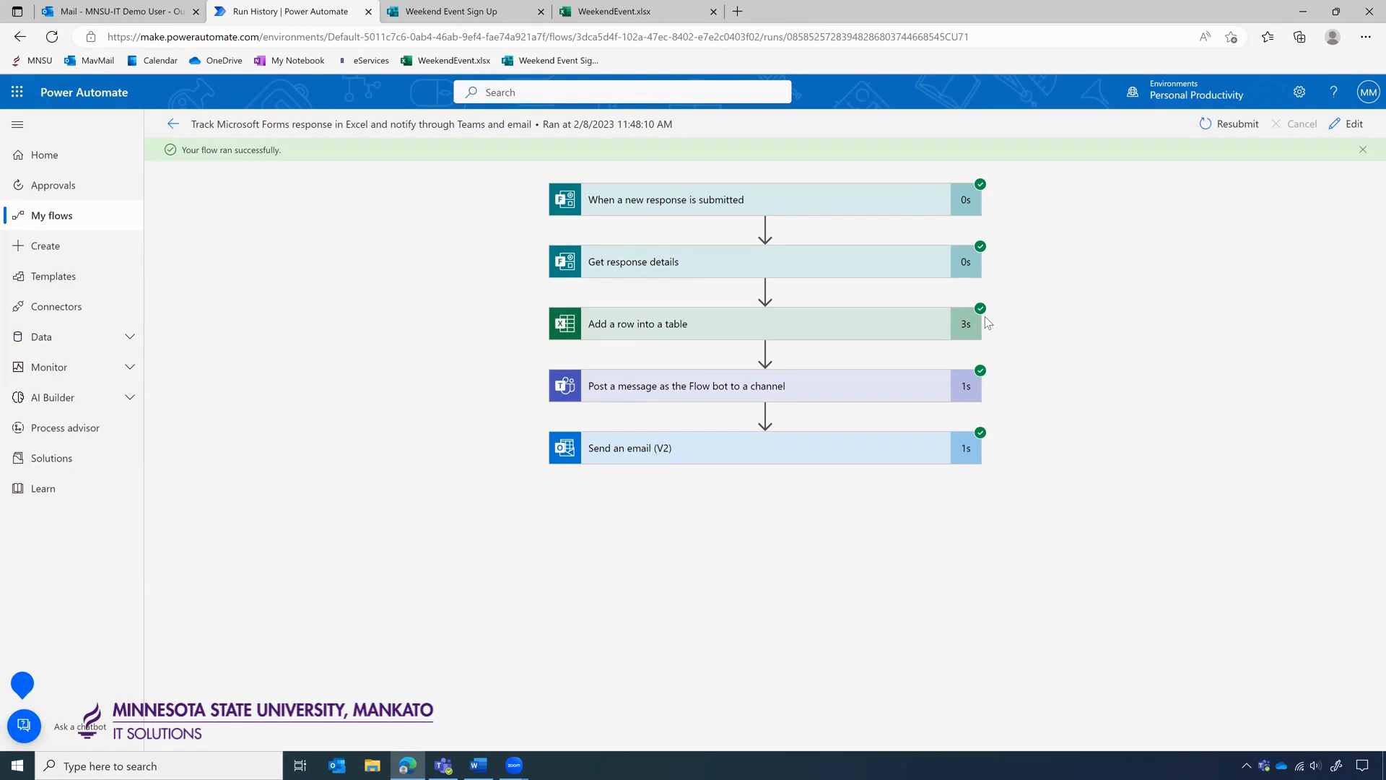
left_click(809, 205)
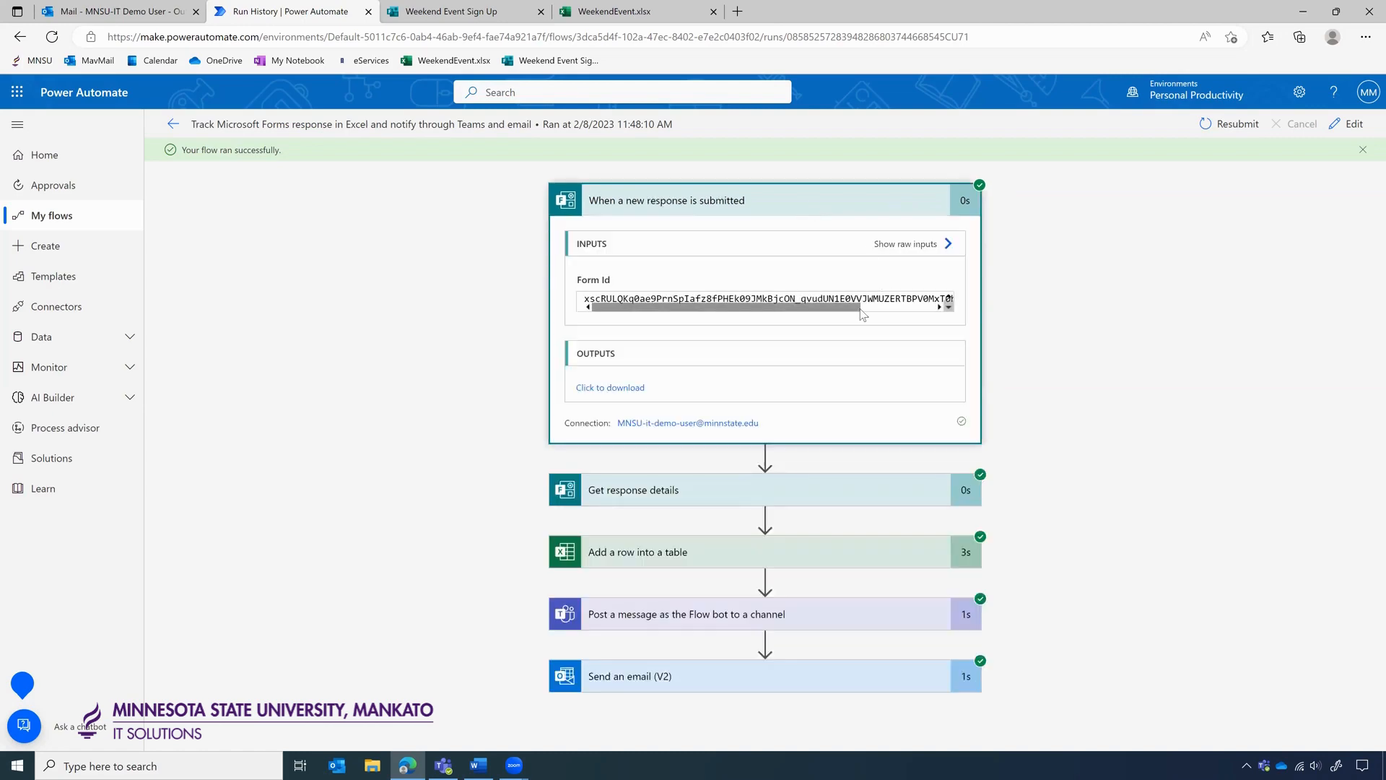
left_click(173, 125)
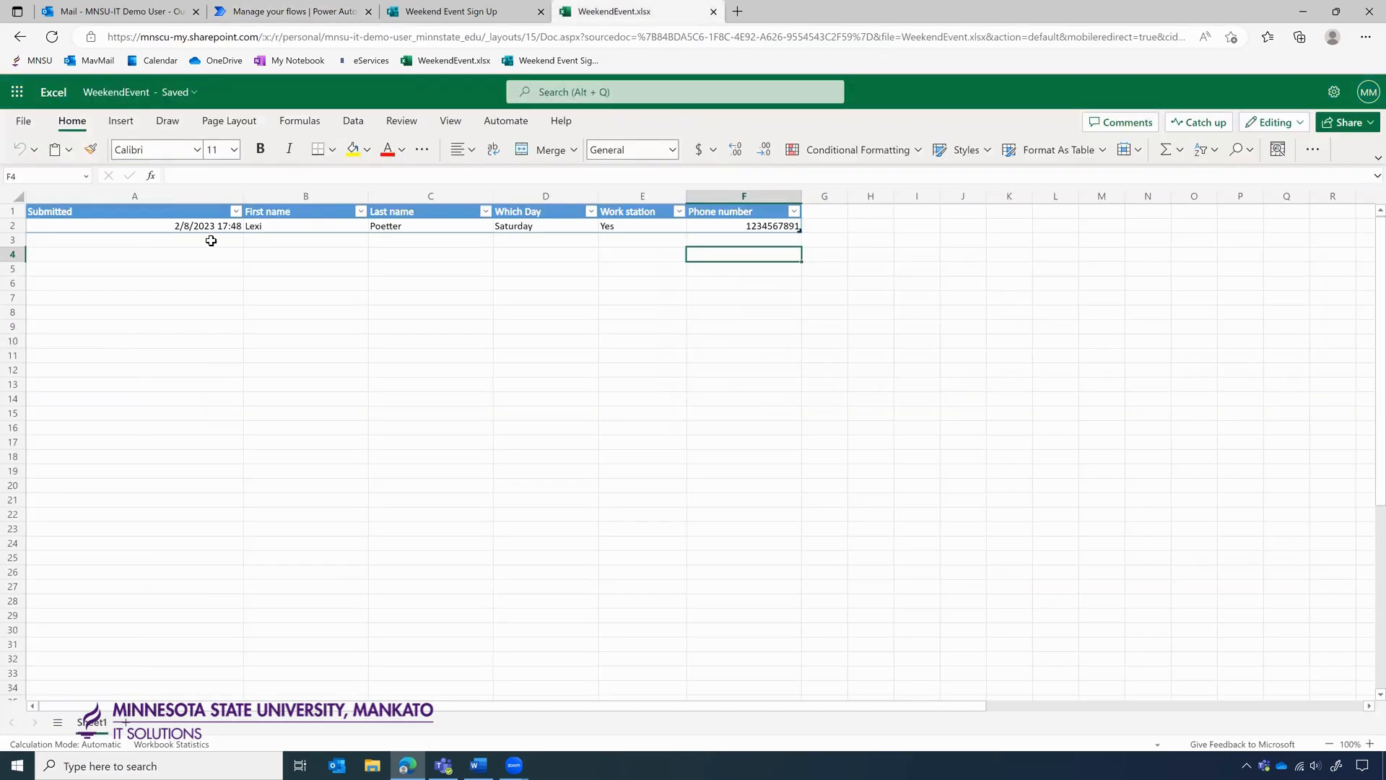
Check the 2/8/2023 17:48 submission time in cell A2, then return to the flow's details page.
left_click(196, 228)
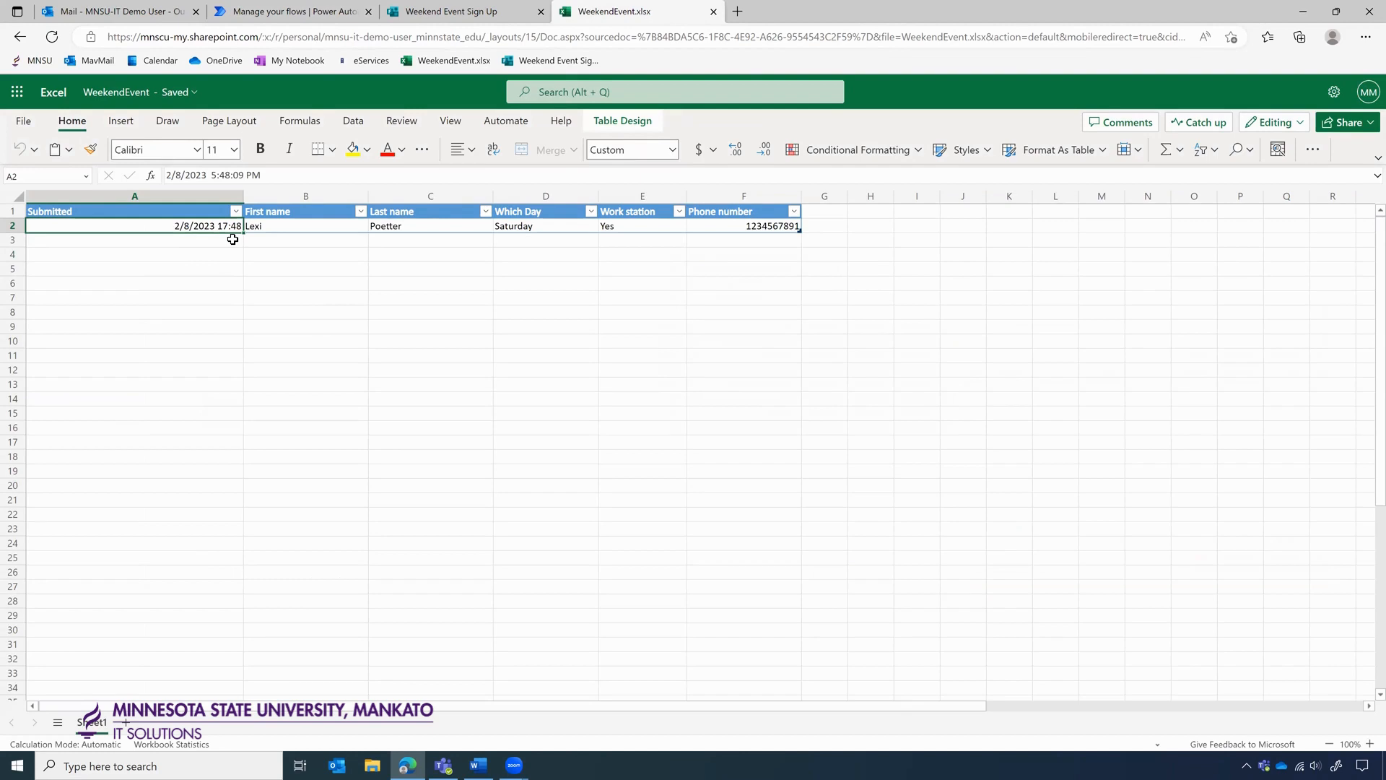
left_click(321, 9)
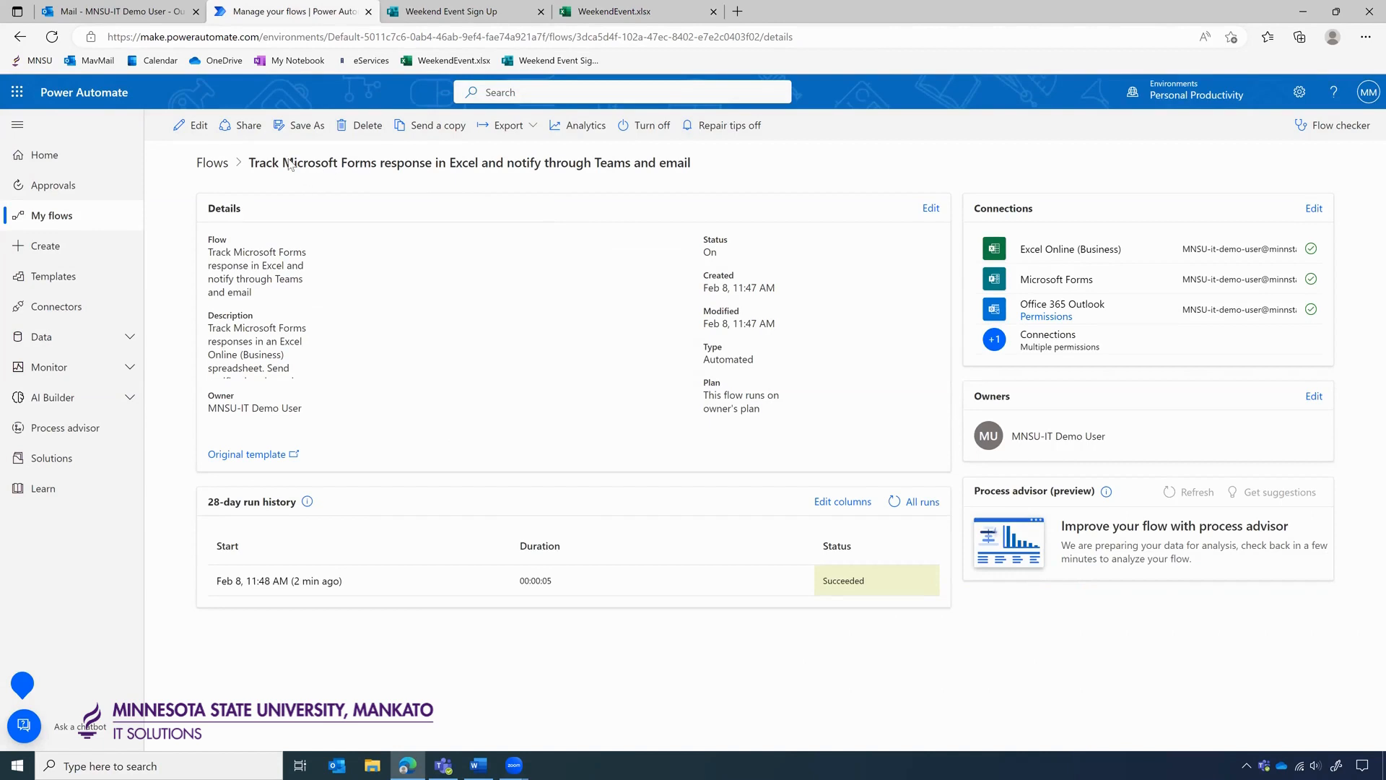
Edit the flow and add a Convert time zone action after Get response details, searching 'con'.
left_click(184, 134)
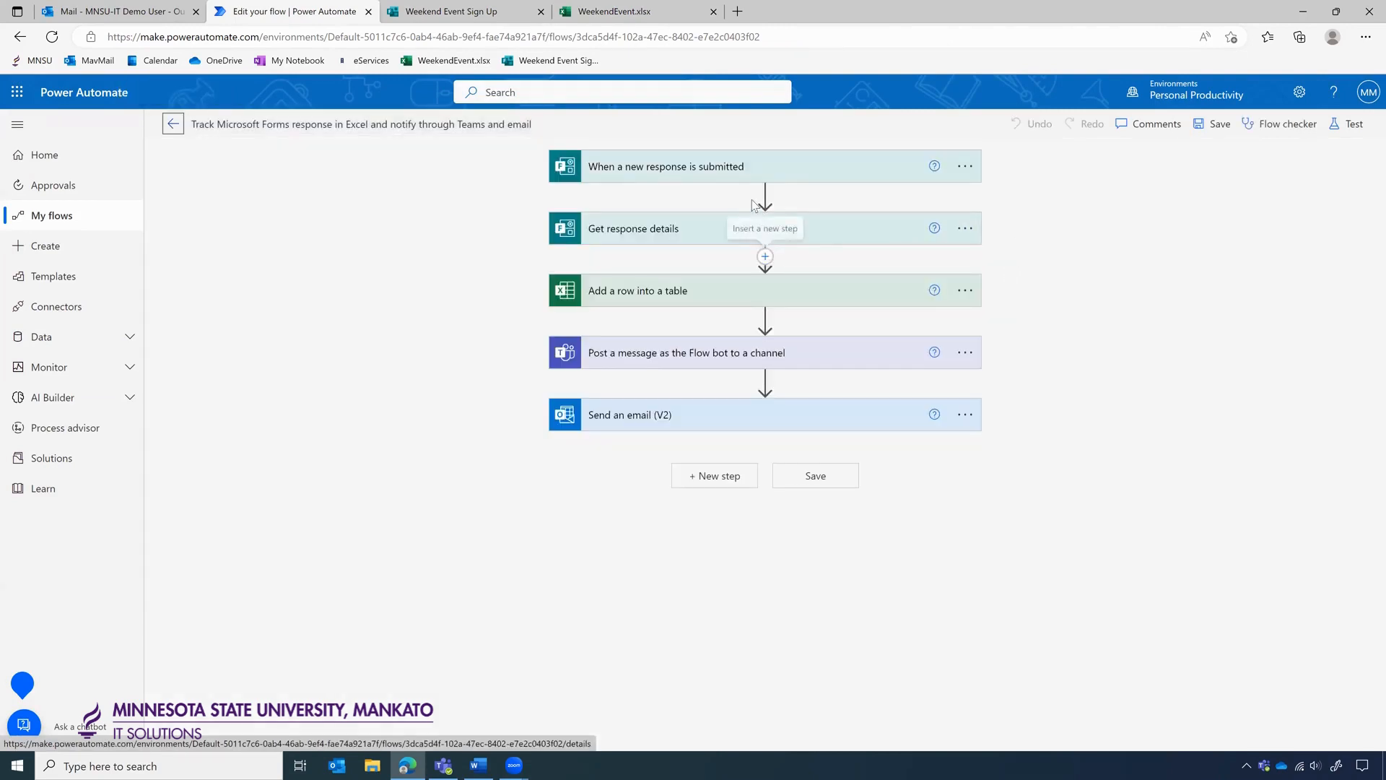
left_click(765, 256)
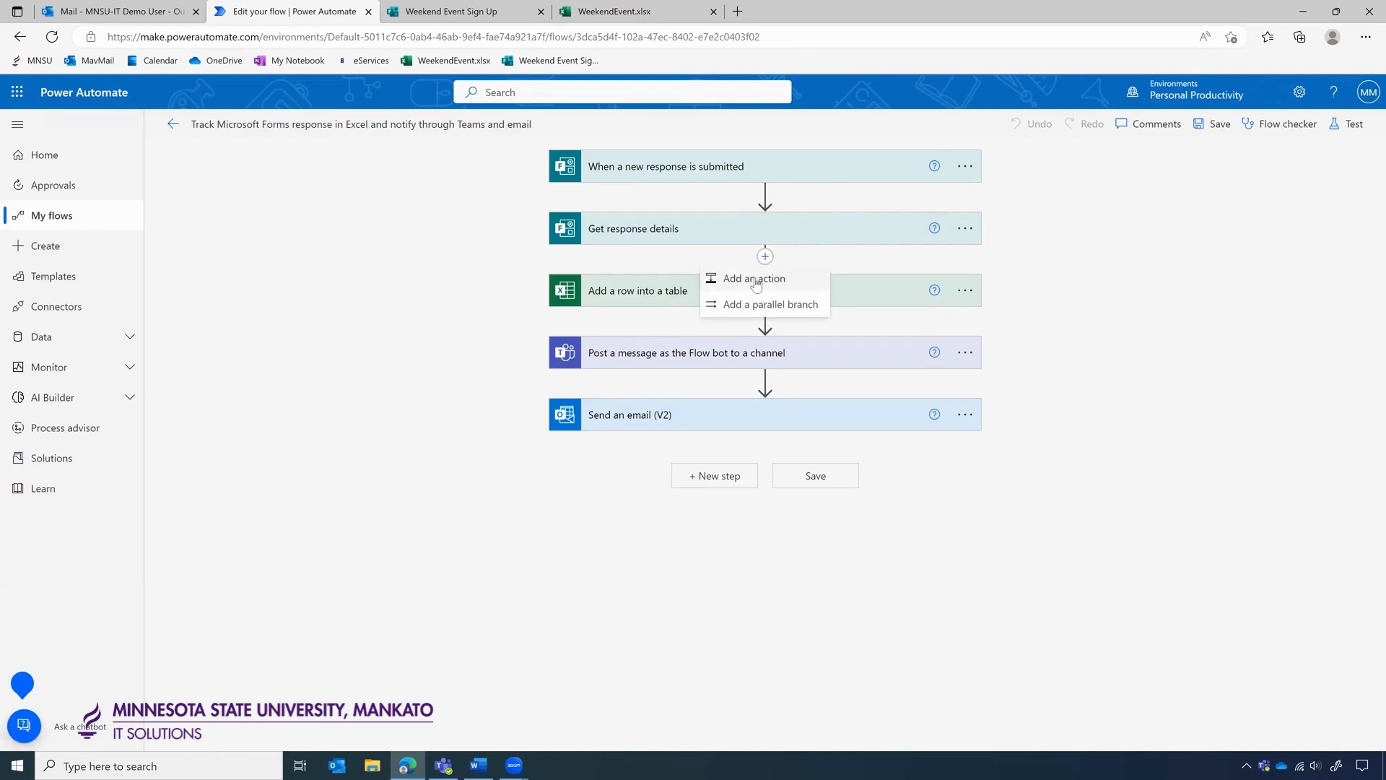
left_click(754, 279)
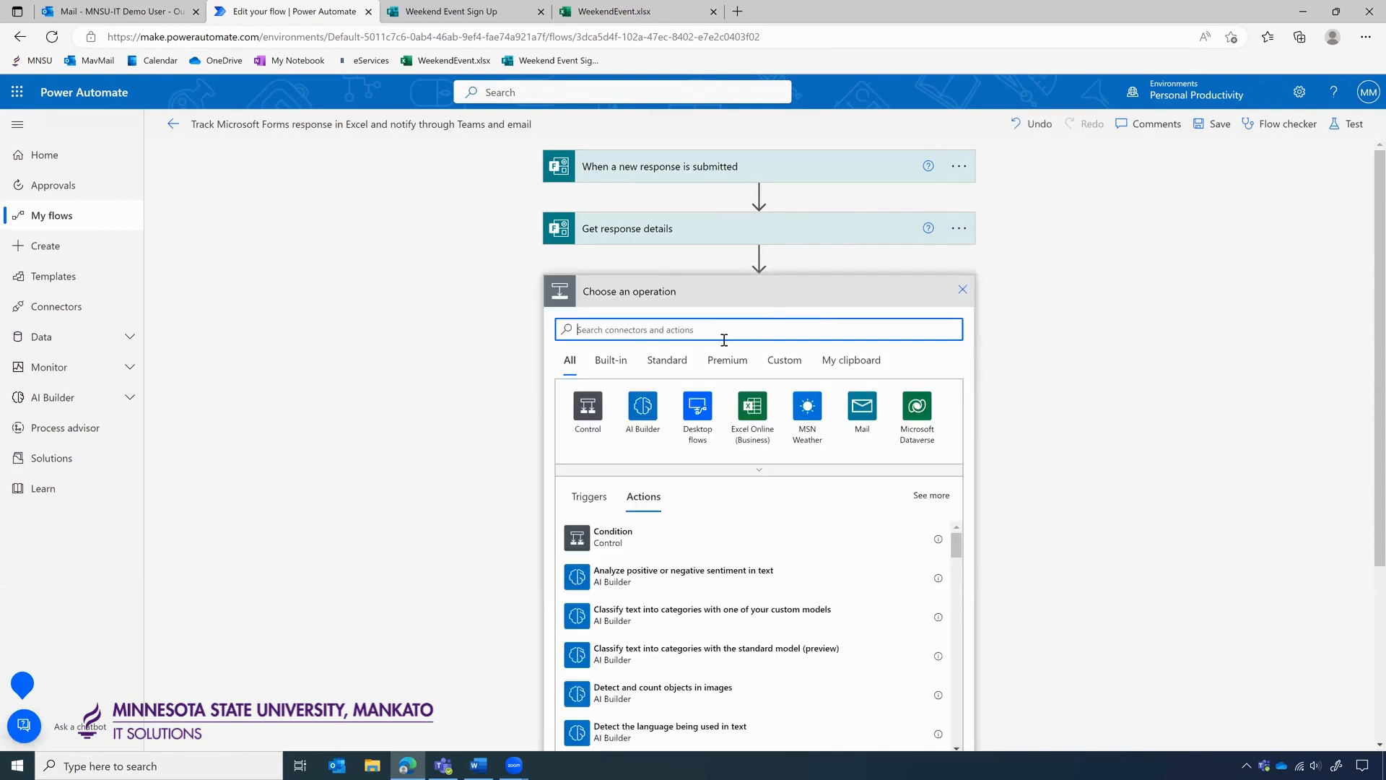
type("convert time zone")
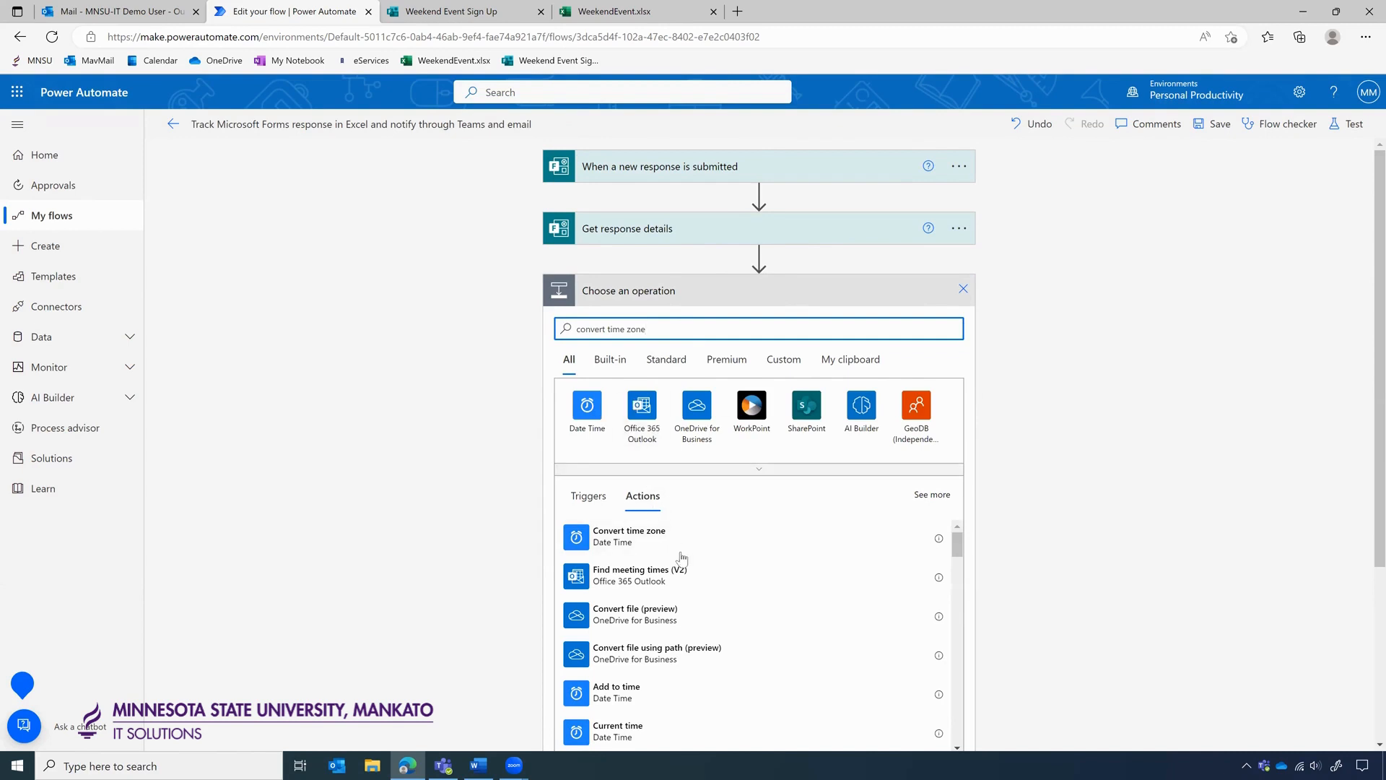
scroll(679, 554, "down", 1)
scroll(680, 554, "up", 1)
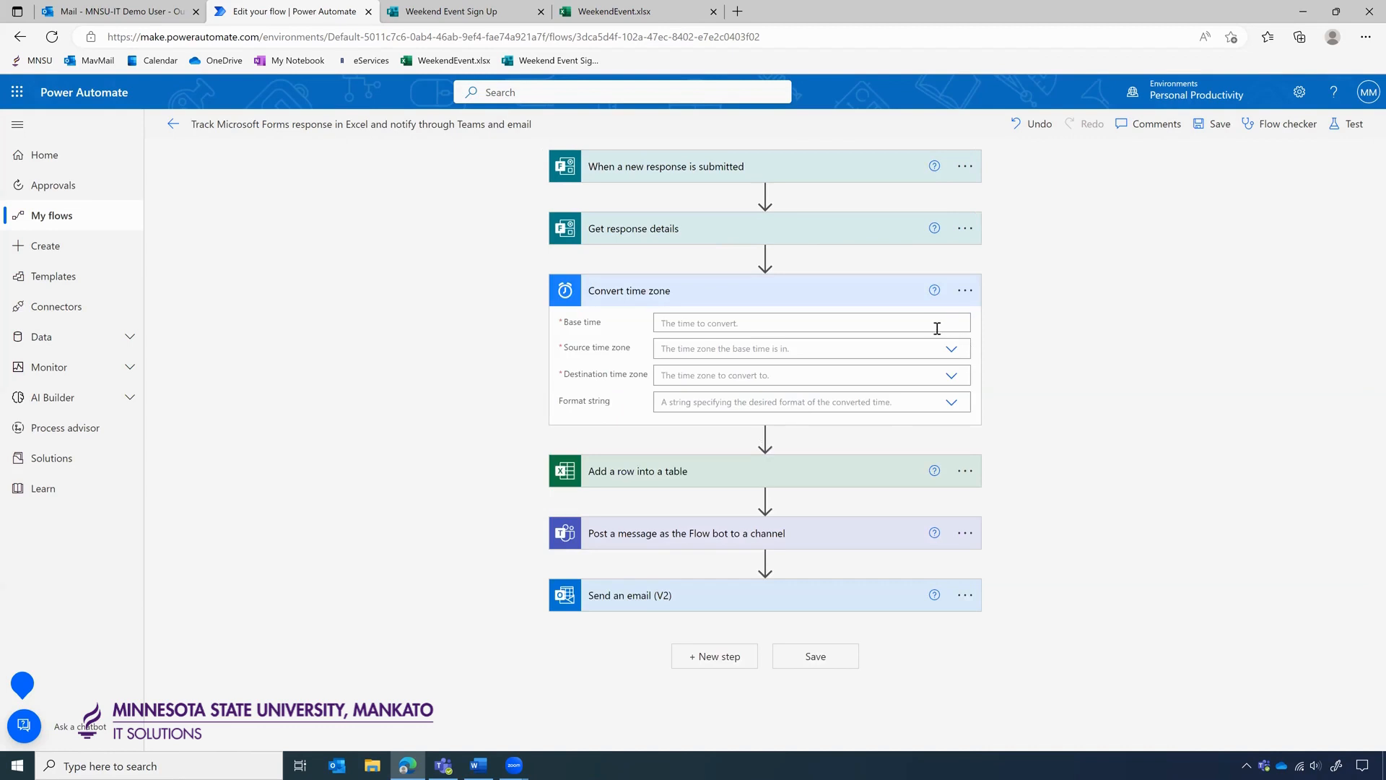
Set the base time to Submission time and the source time zone to (UTC) Coordinated Universal Time.
left_click(937, 326)
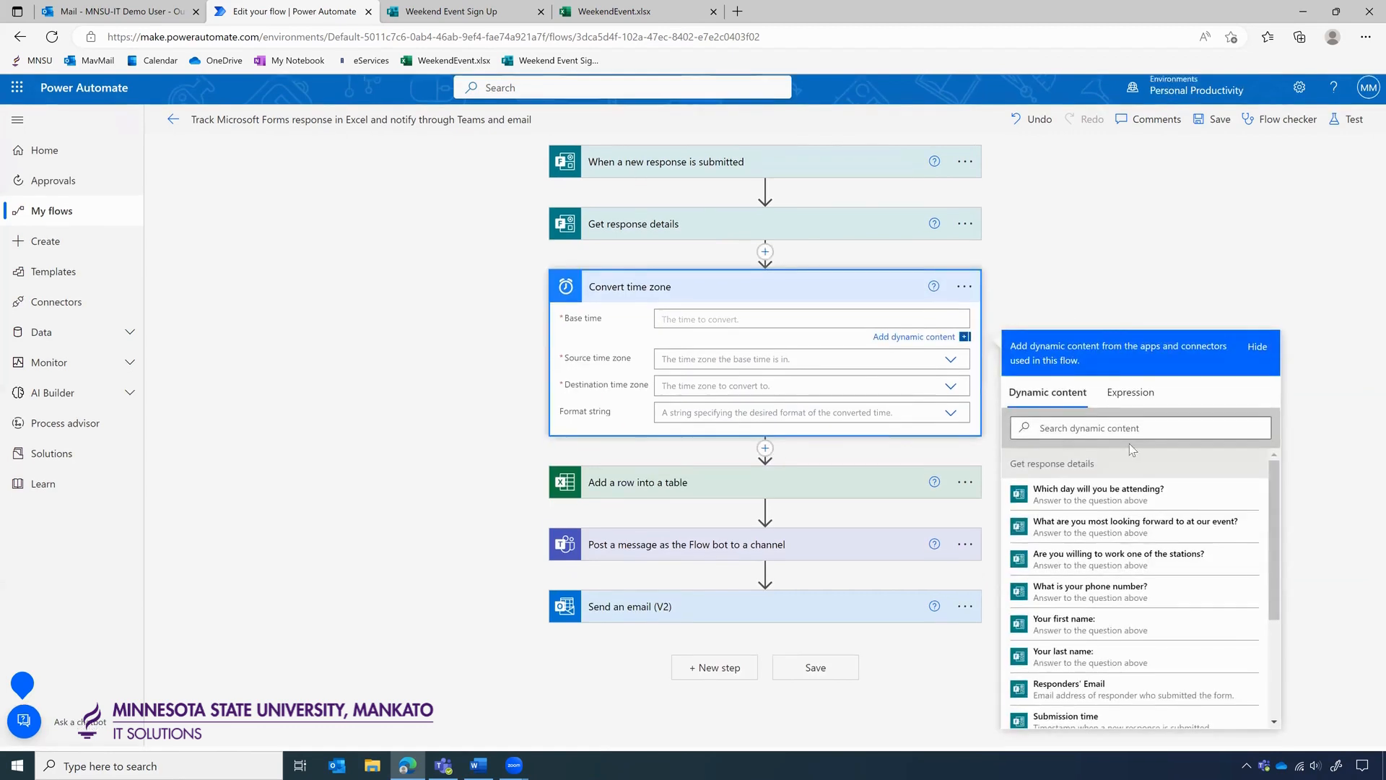
scroll(1104, 613, "down", 2)
left_click(1094, 665)
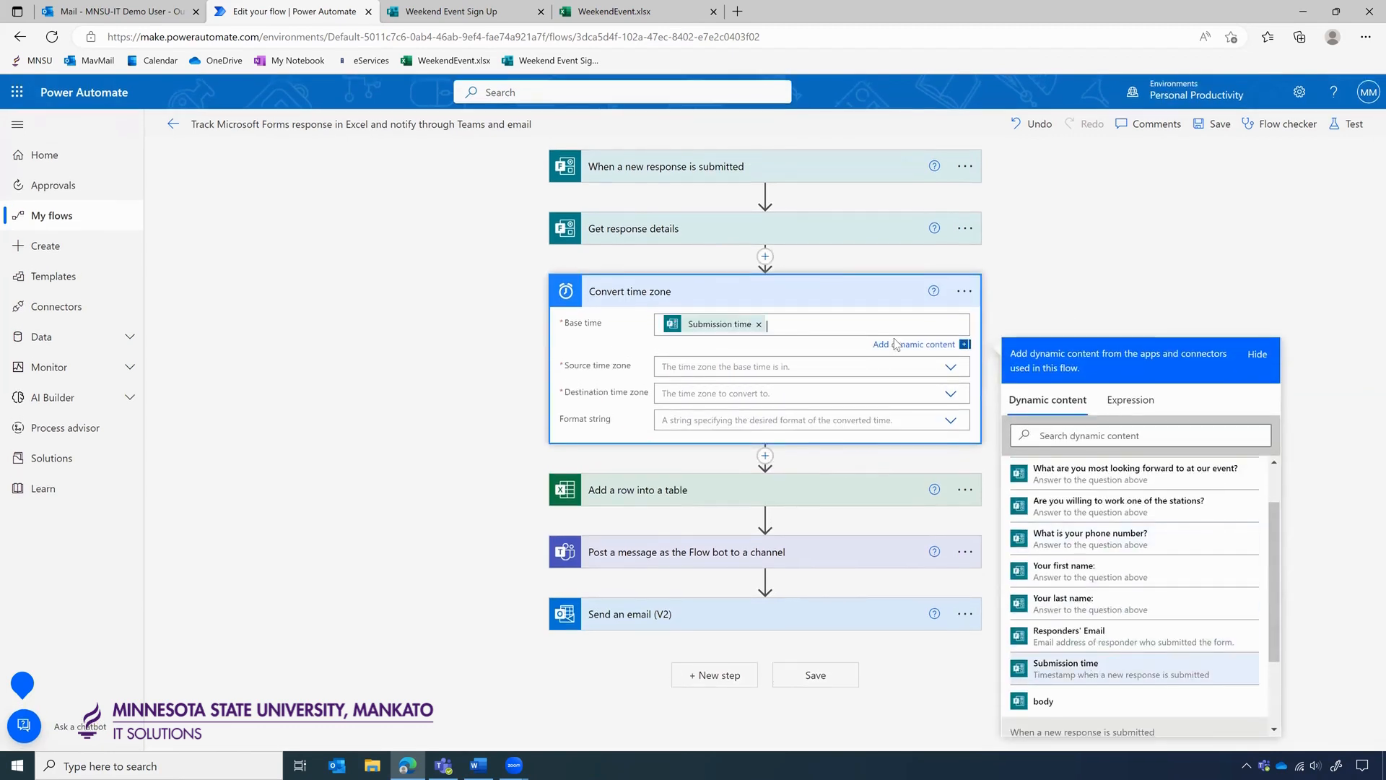
left_click(701, 369)
scroll(767, 447, "down", 2)
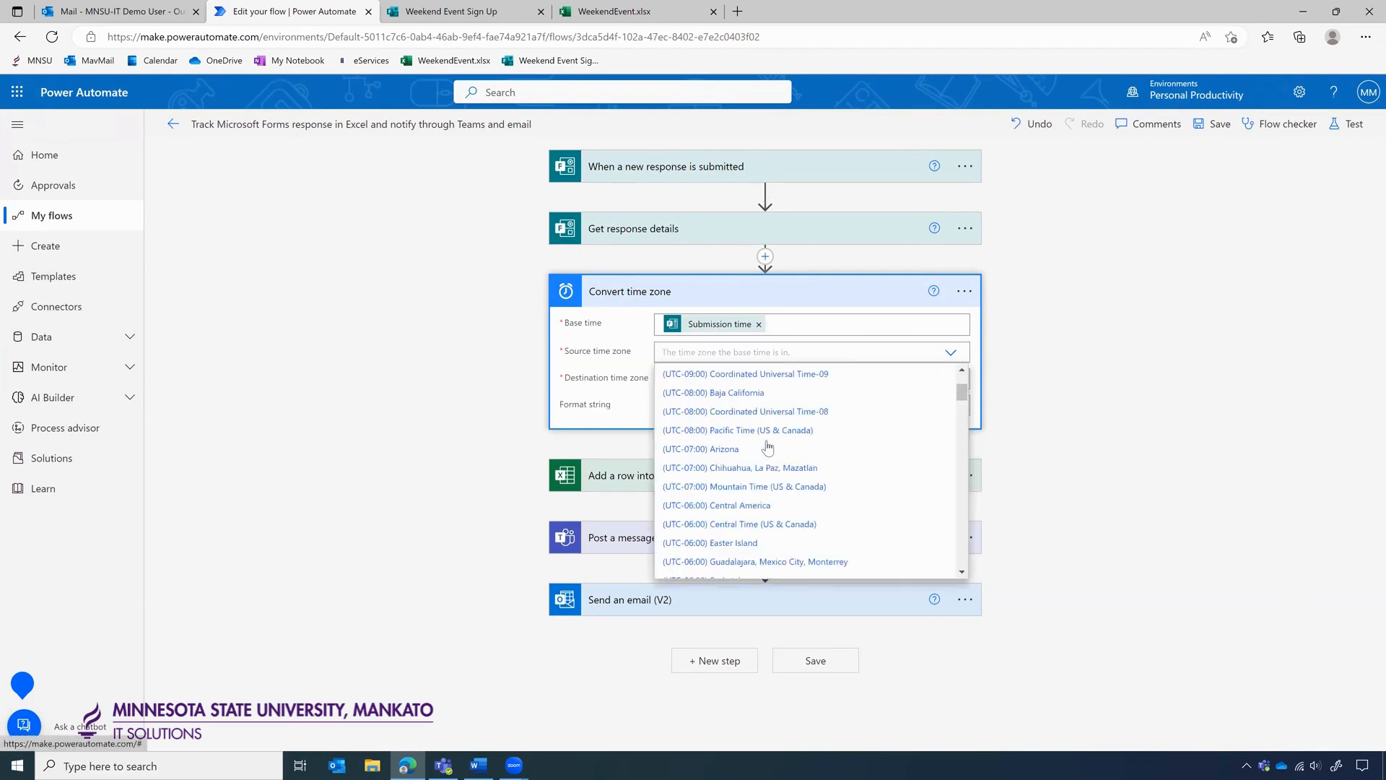
scroll(767, 448, "down", 5)
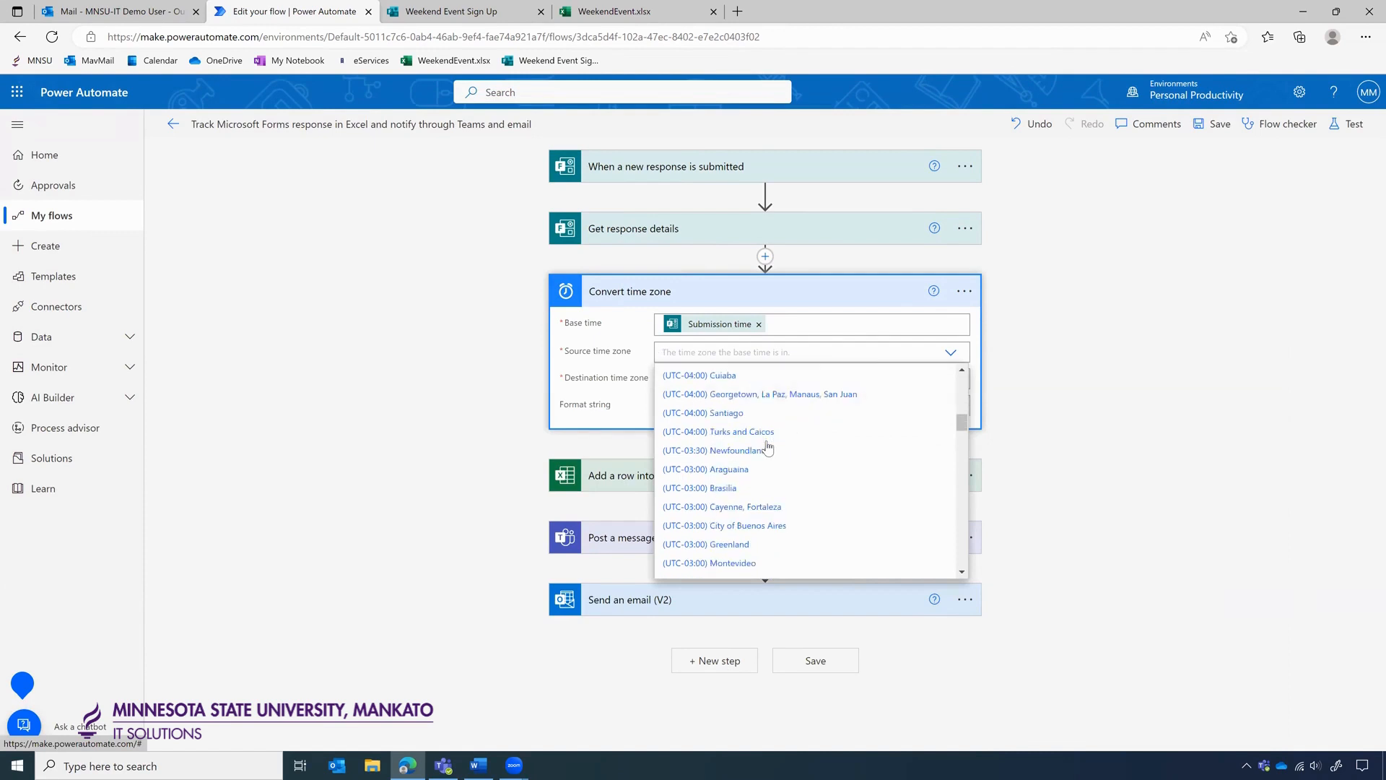
scroll(767, 447, "down", 4)
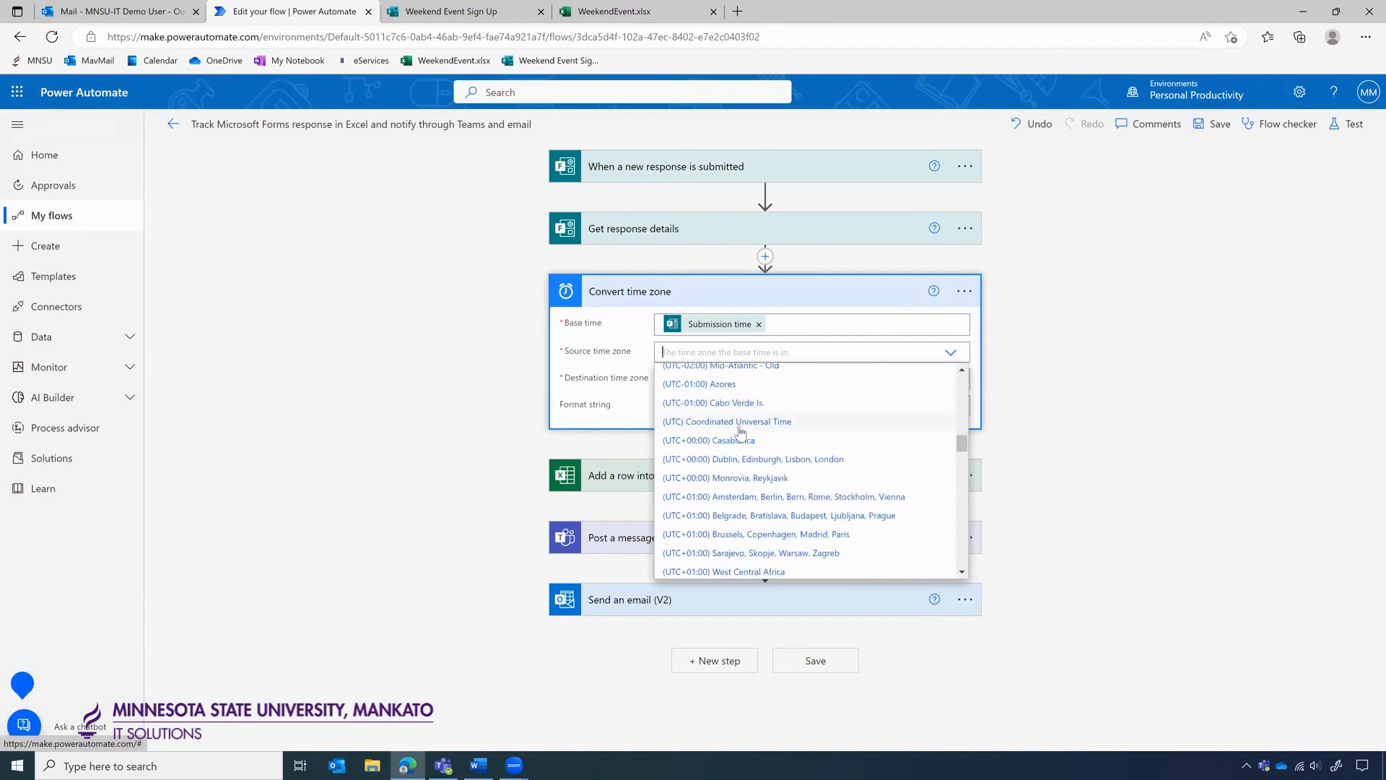
left_click(739, 423)
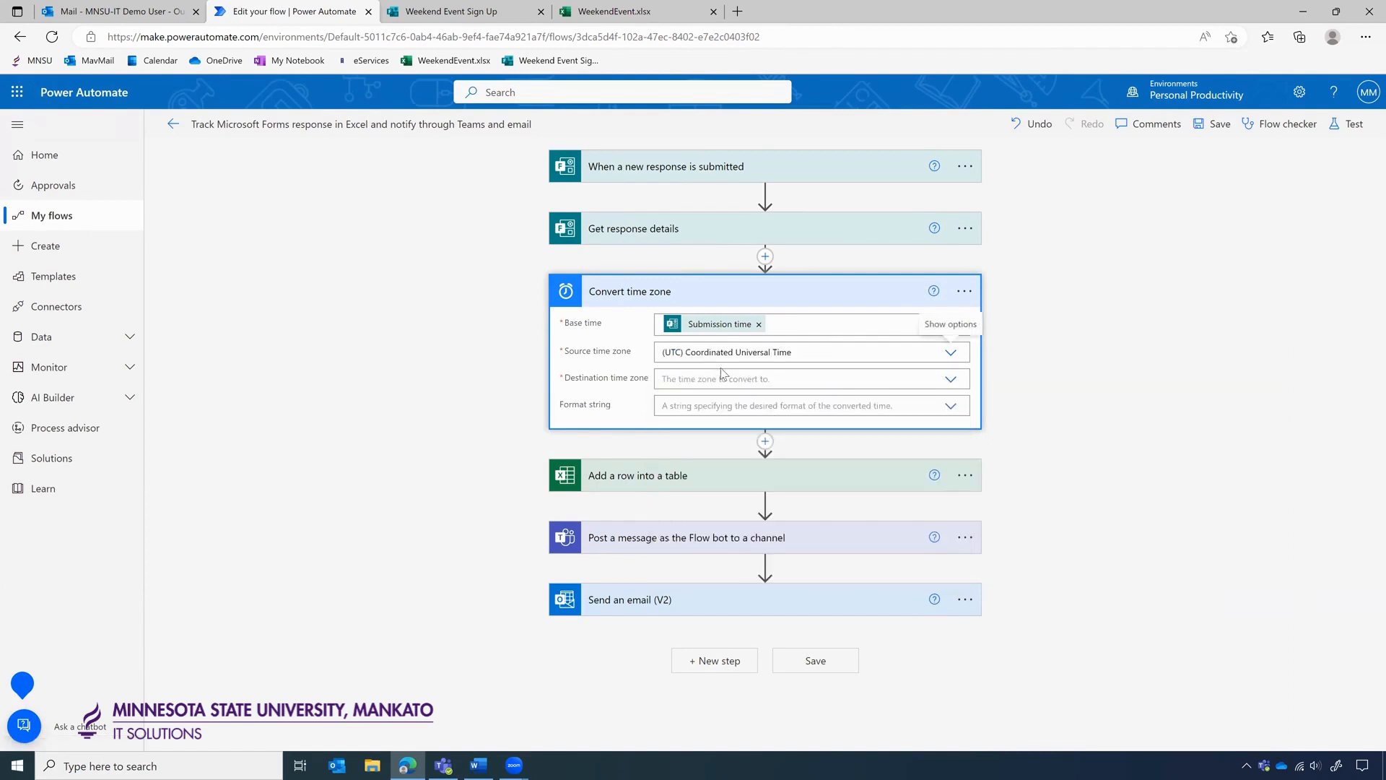
Set the destination to Central Time (US & Canada) and the format to Universal full date/time [U].
left_click(788, 383)
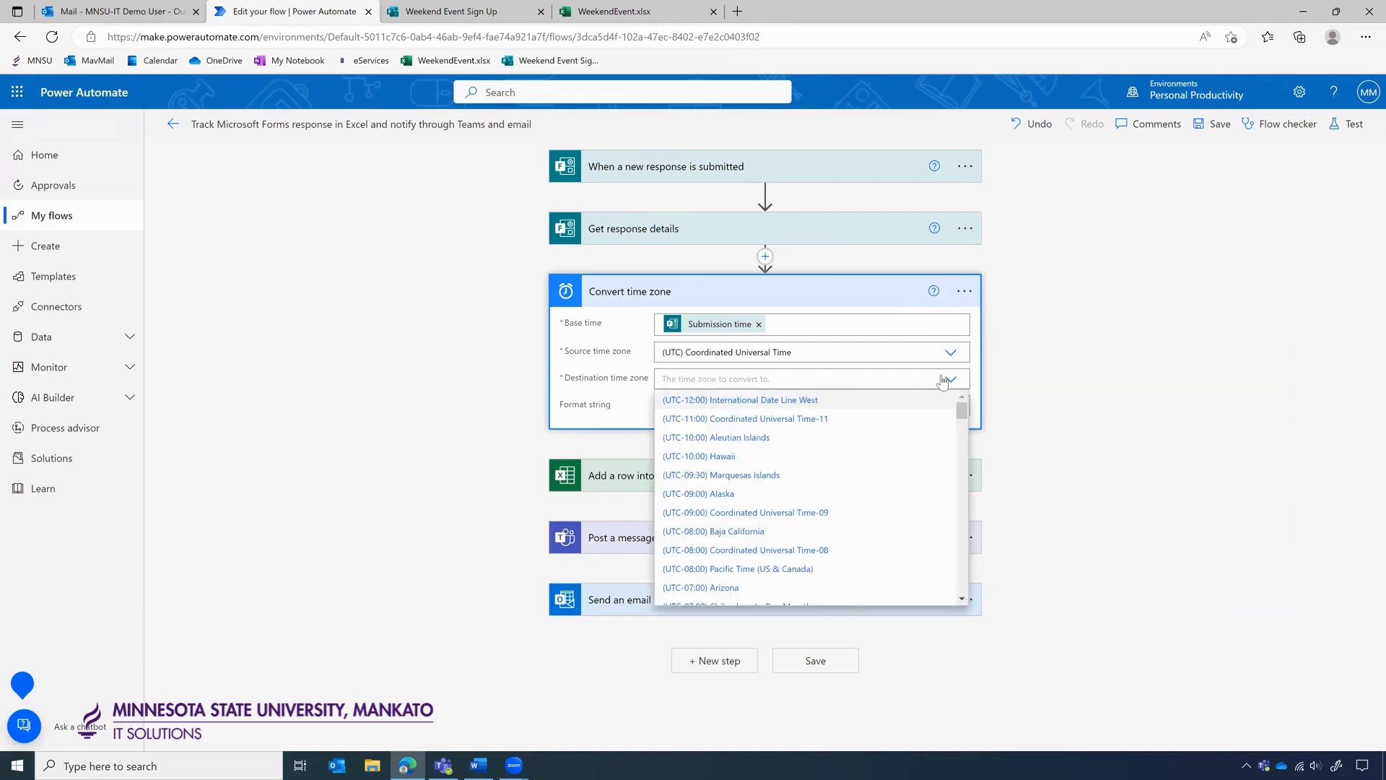
scroll(810, 478, "down", 6)
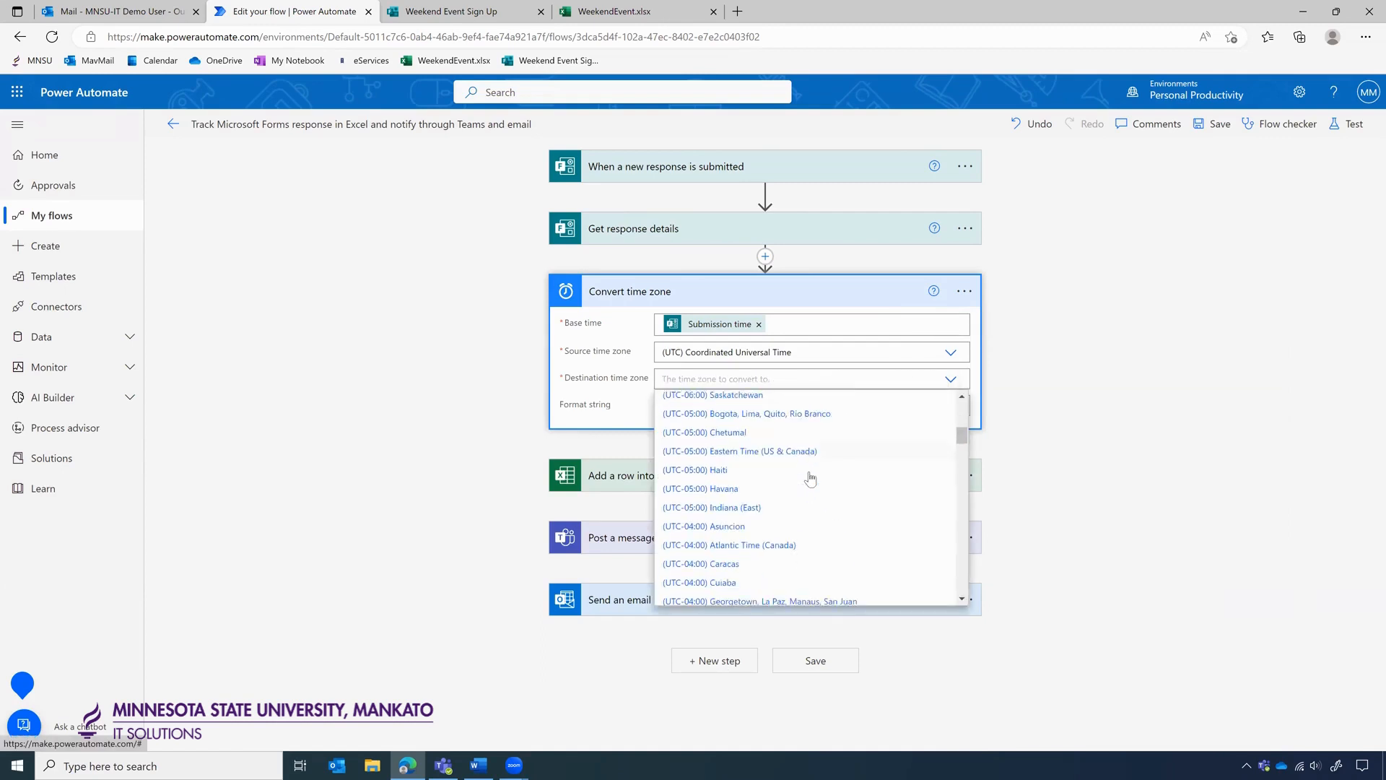
scroll(810, 477, "down", 4)
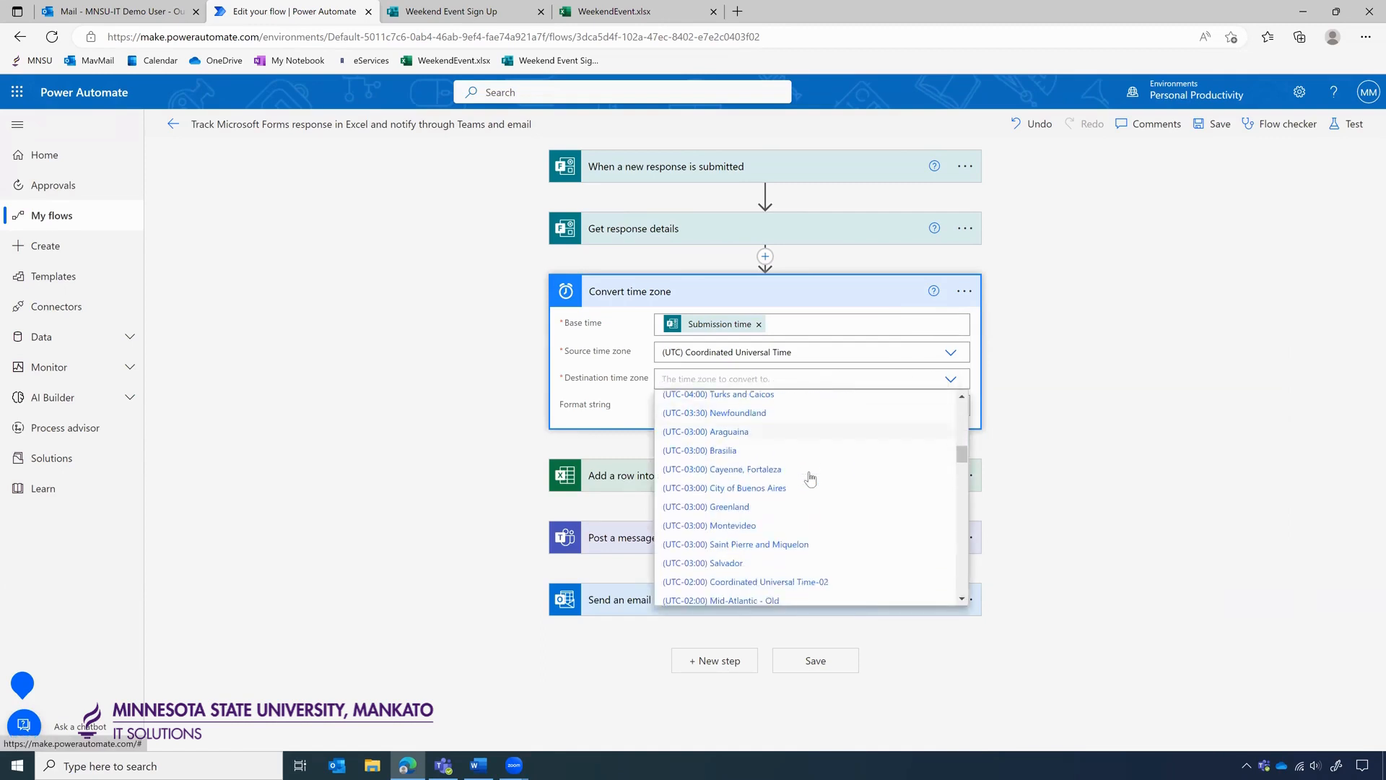
scroll(810, 478, "up", 4)
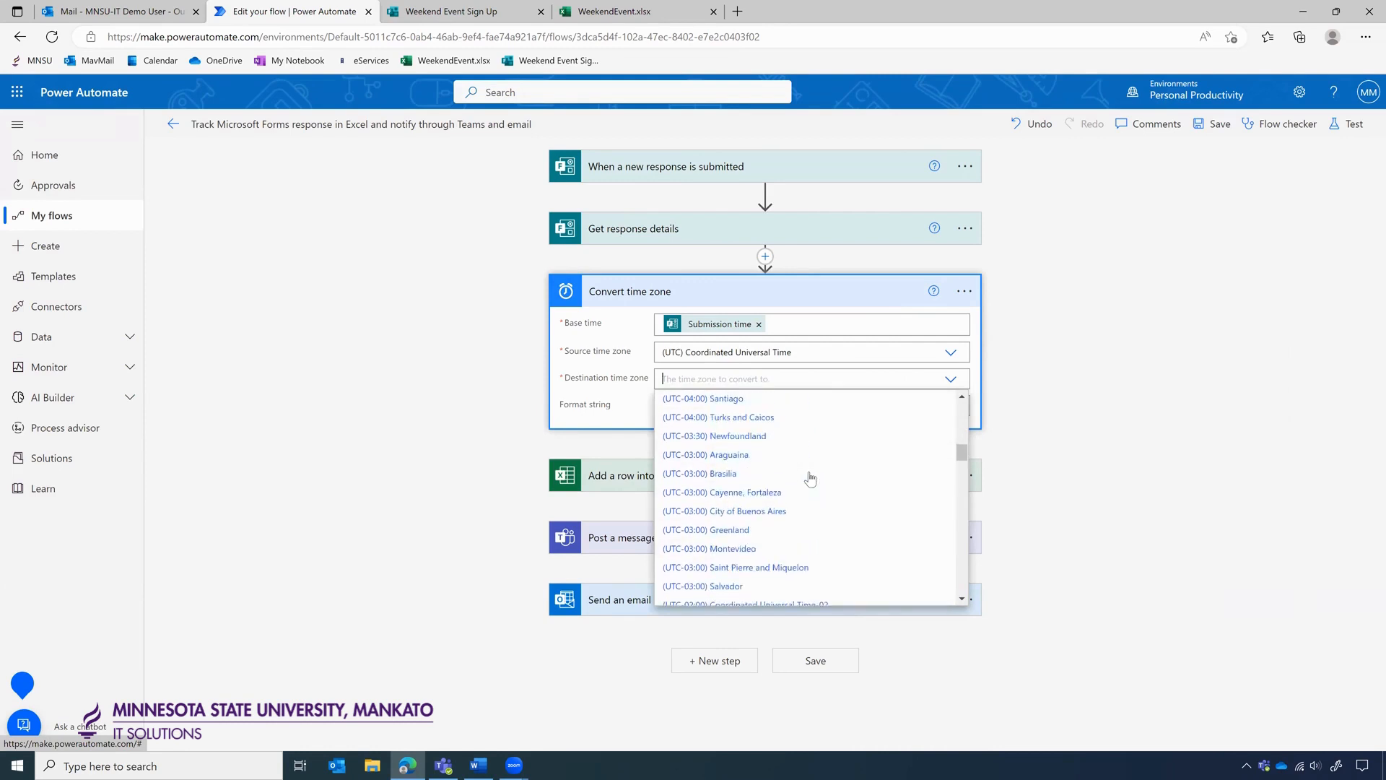
scroll(810, 478, "up", 4)
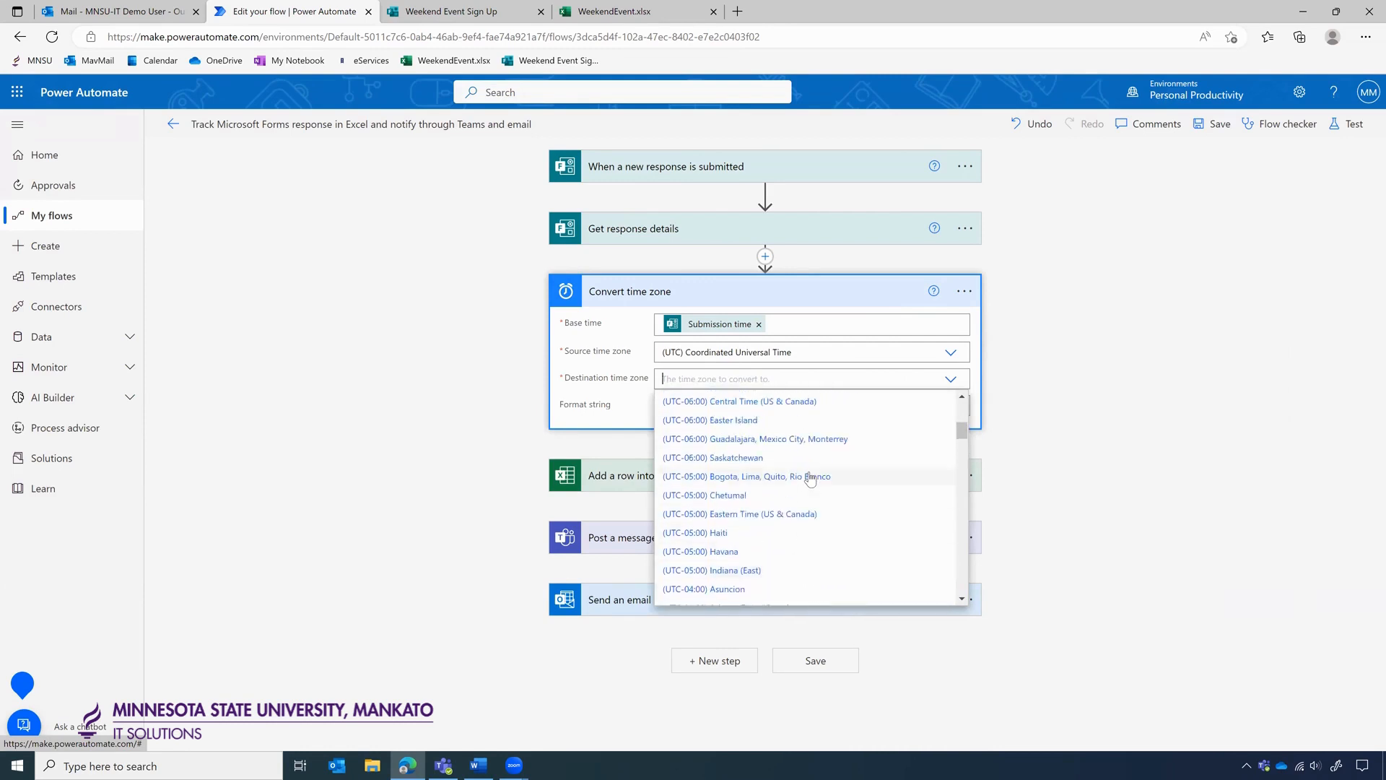
left_click(860, 430)
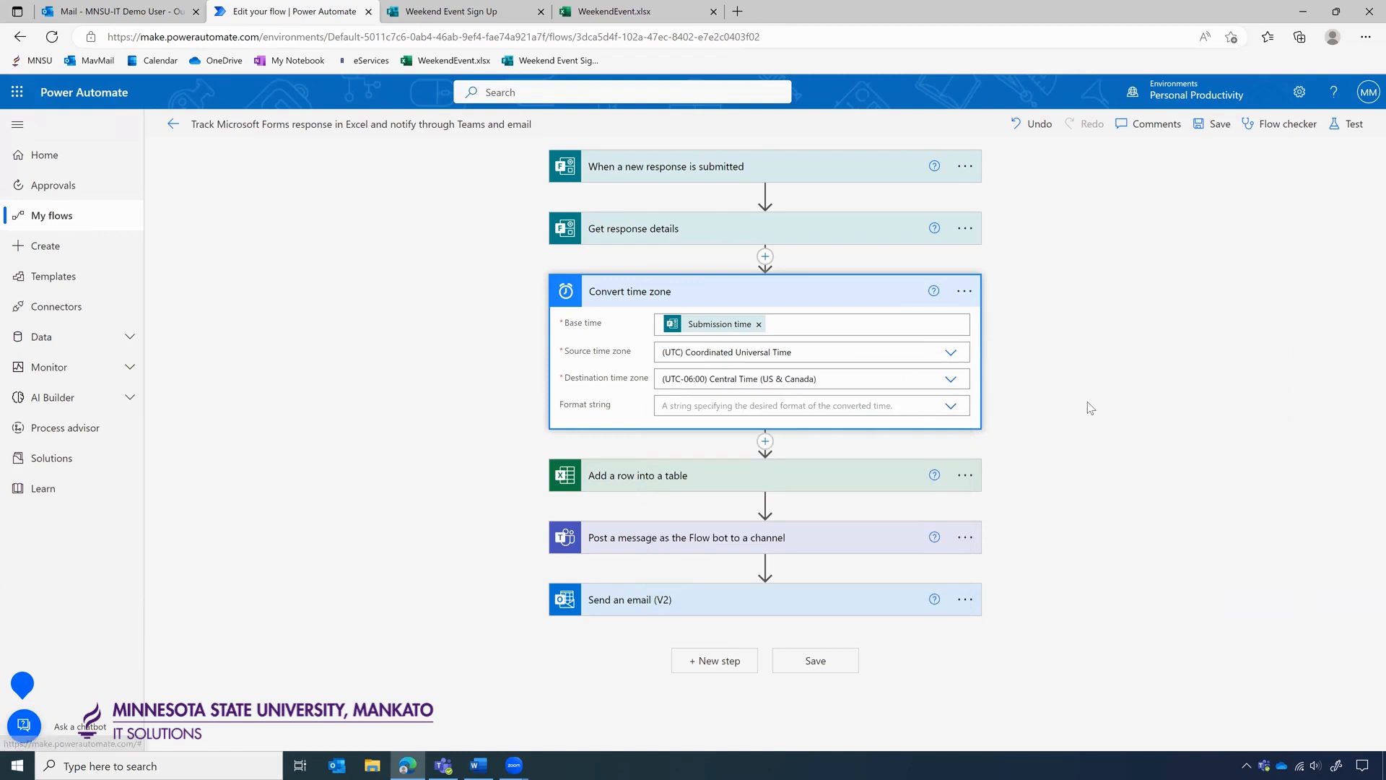
left_click(942, 410)
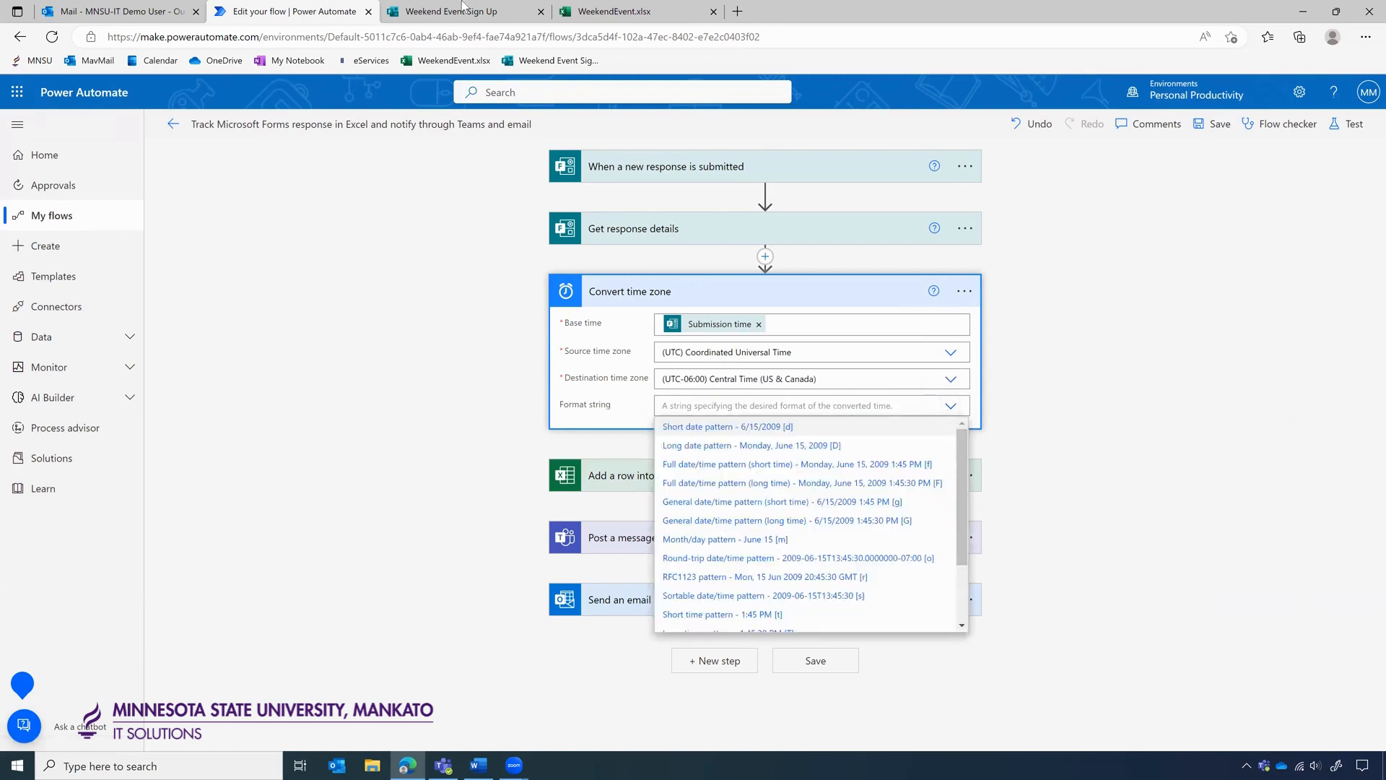
left_click(593, 9)
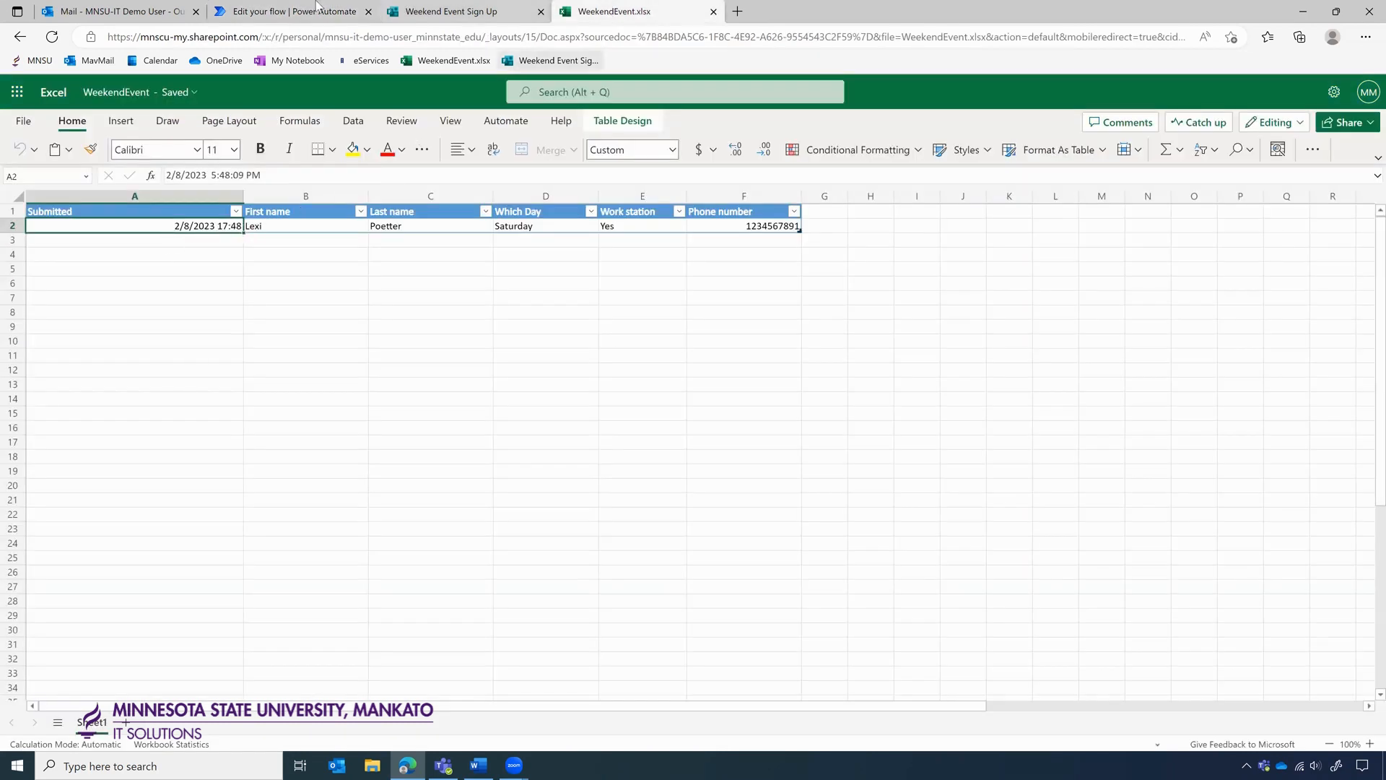
left_click(275, 11)
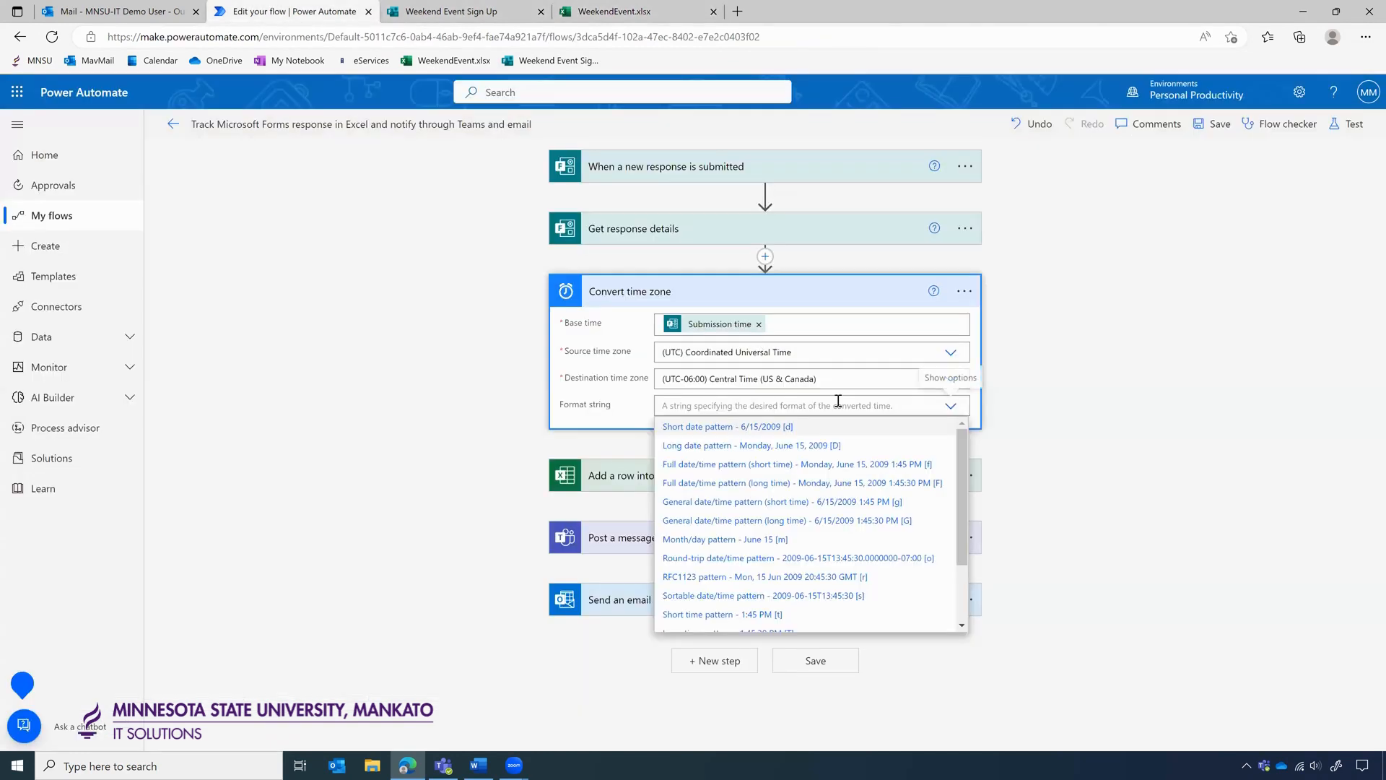
scroll(813, 498, "down", 1)
scroll(814, 499, "down", 1)
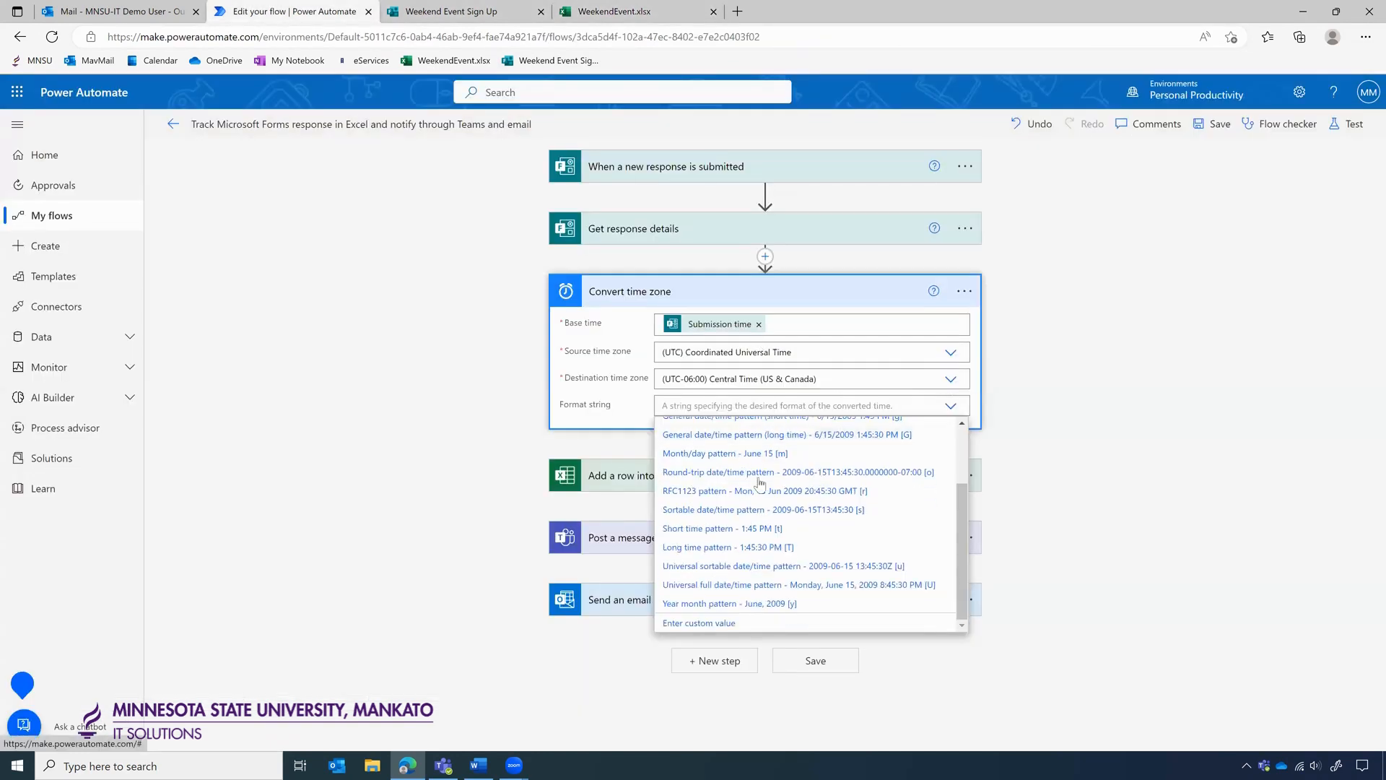
left_click(816, 586)
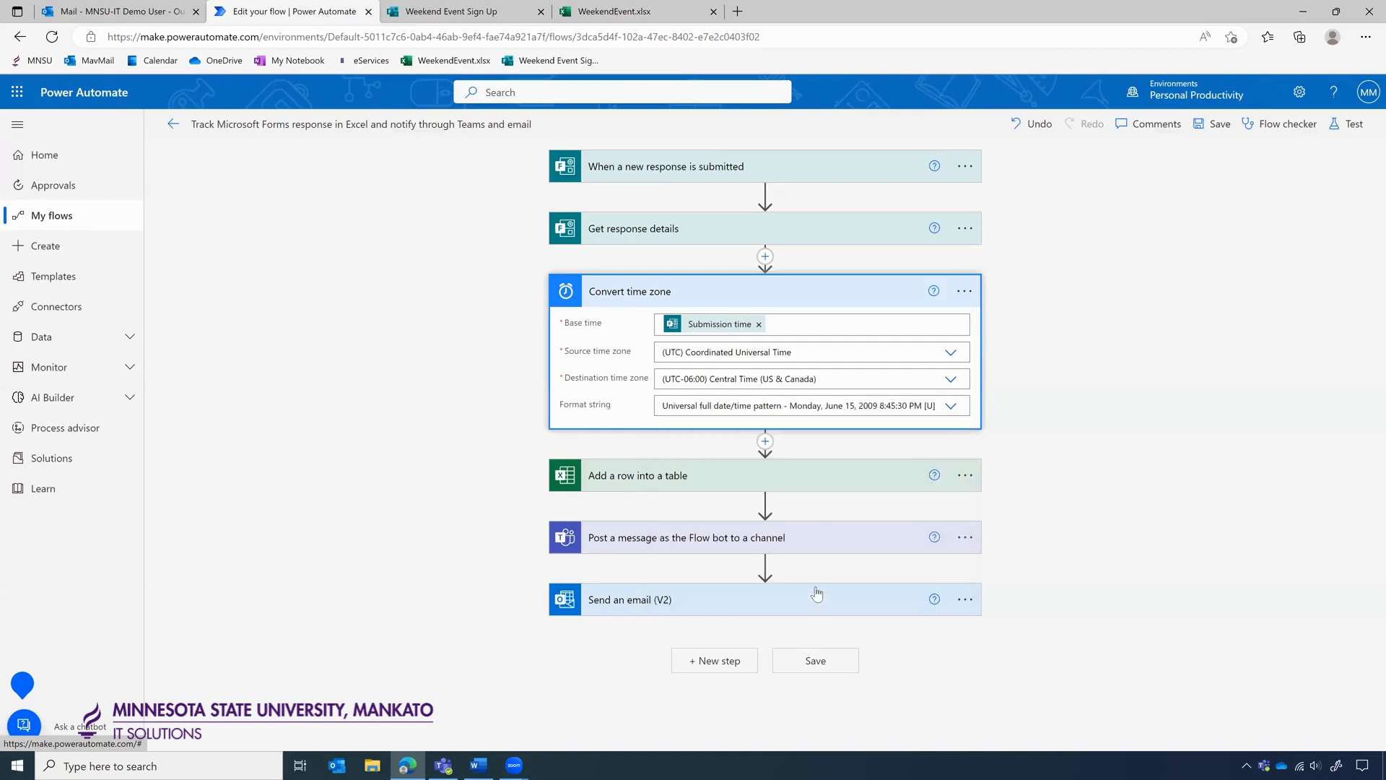
left_click(1054, 495)
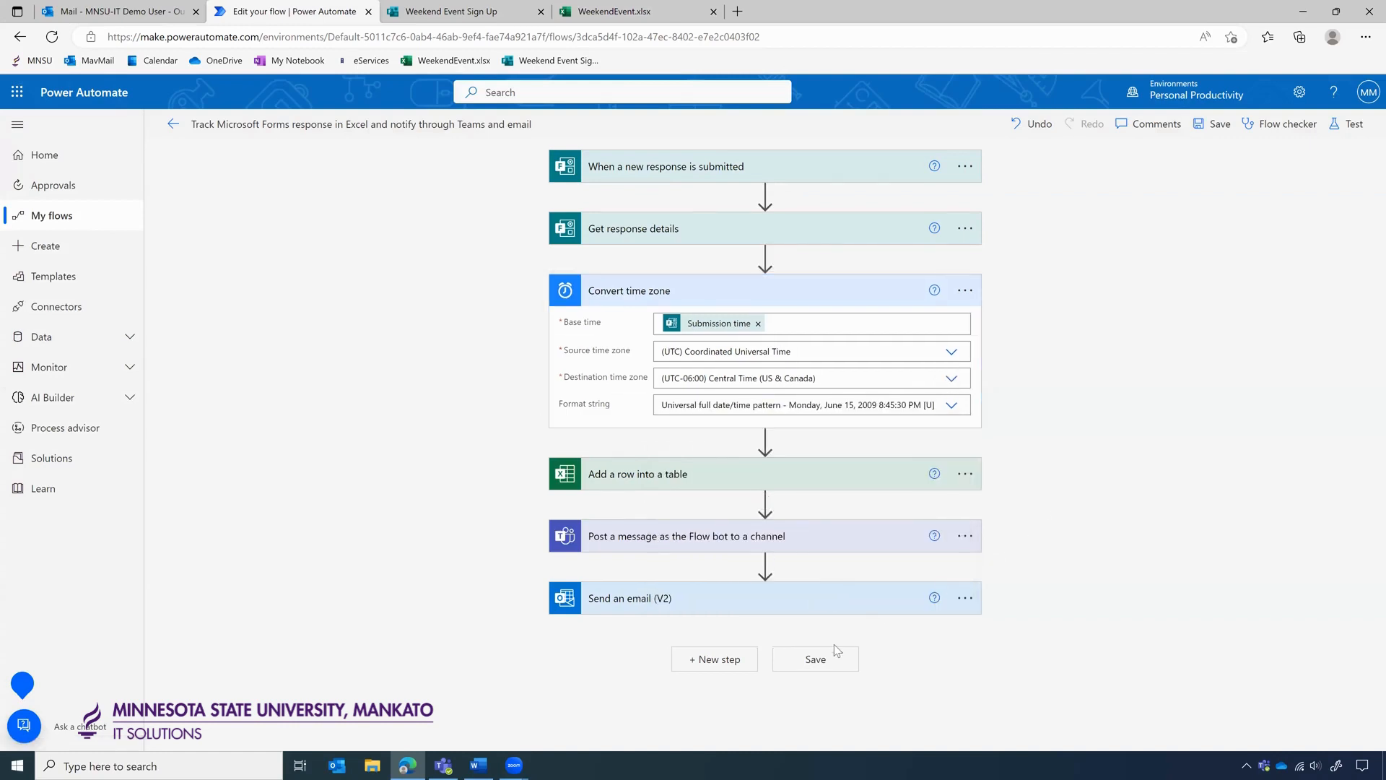
Replace Submission time with Converted time in the Excel row's Submitted column.
left_click(831, 471)
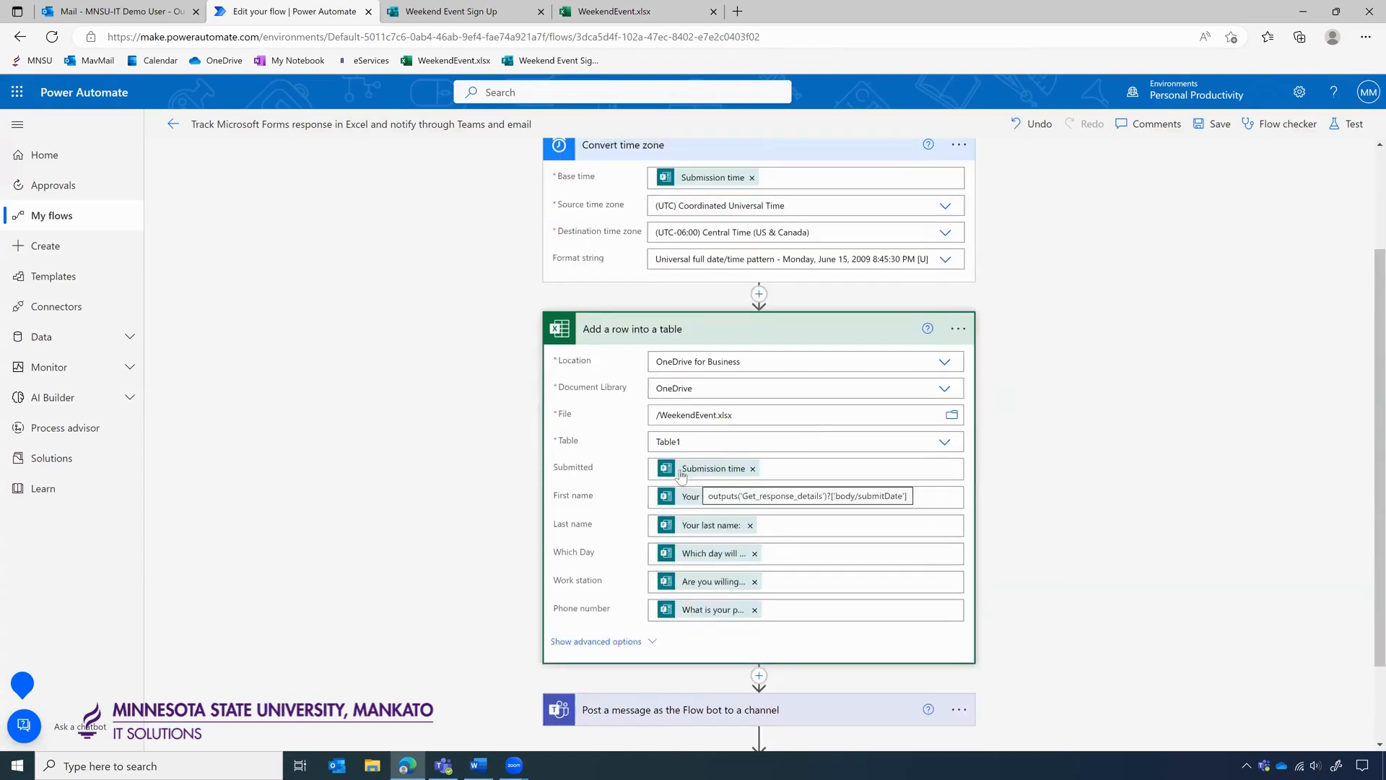
left_click(752, 468)
left_click(722, 467)
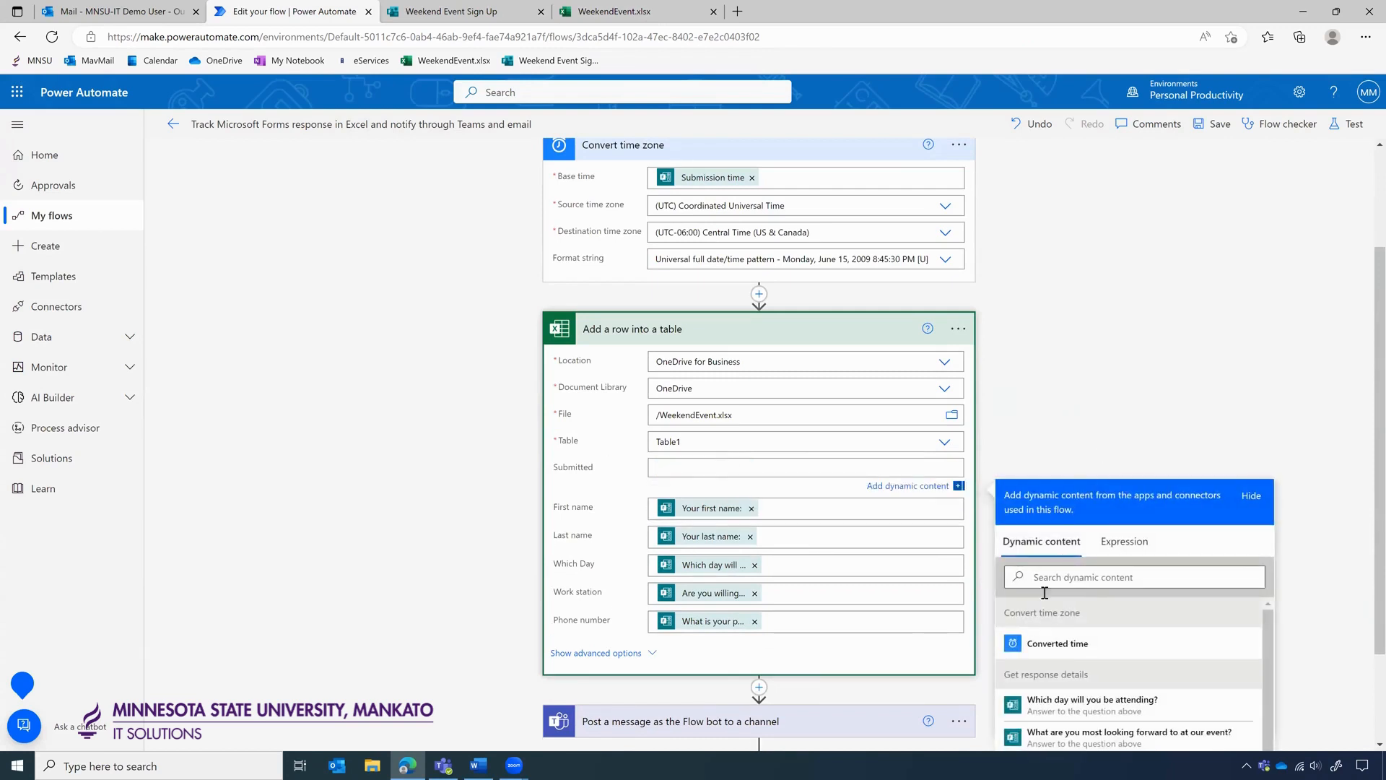
left_click(1055, 645)
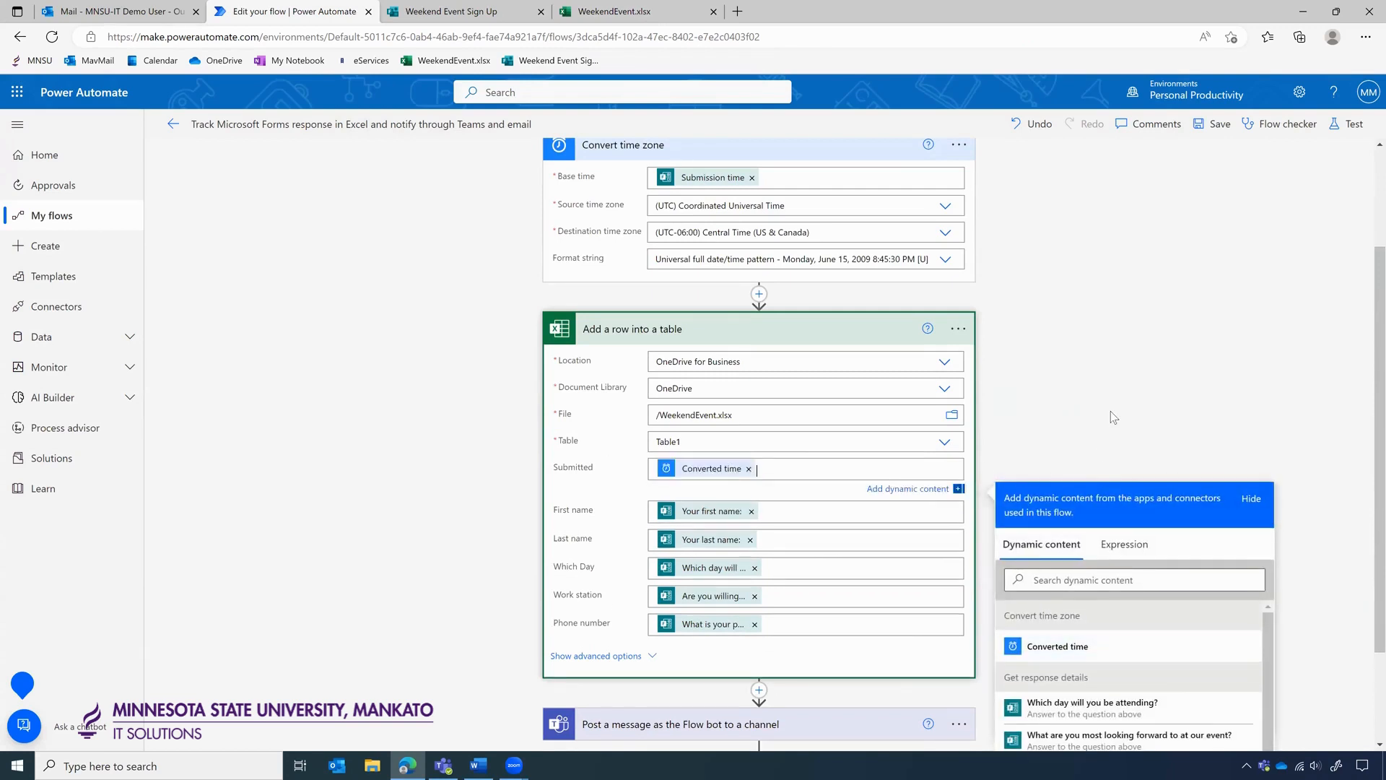
left_click(1107, 408)
scroll(1108, 409, "down", 1)
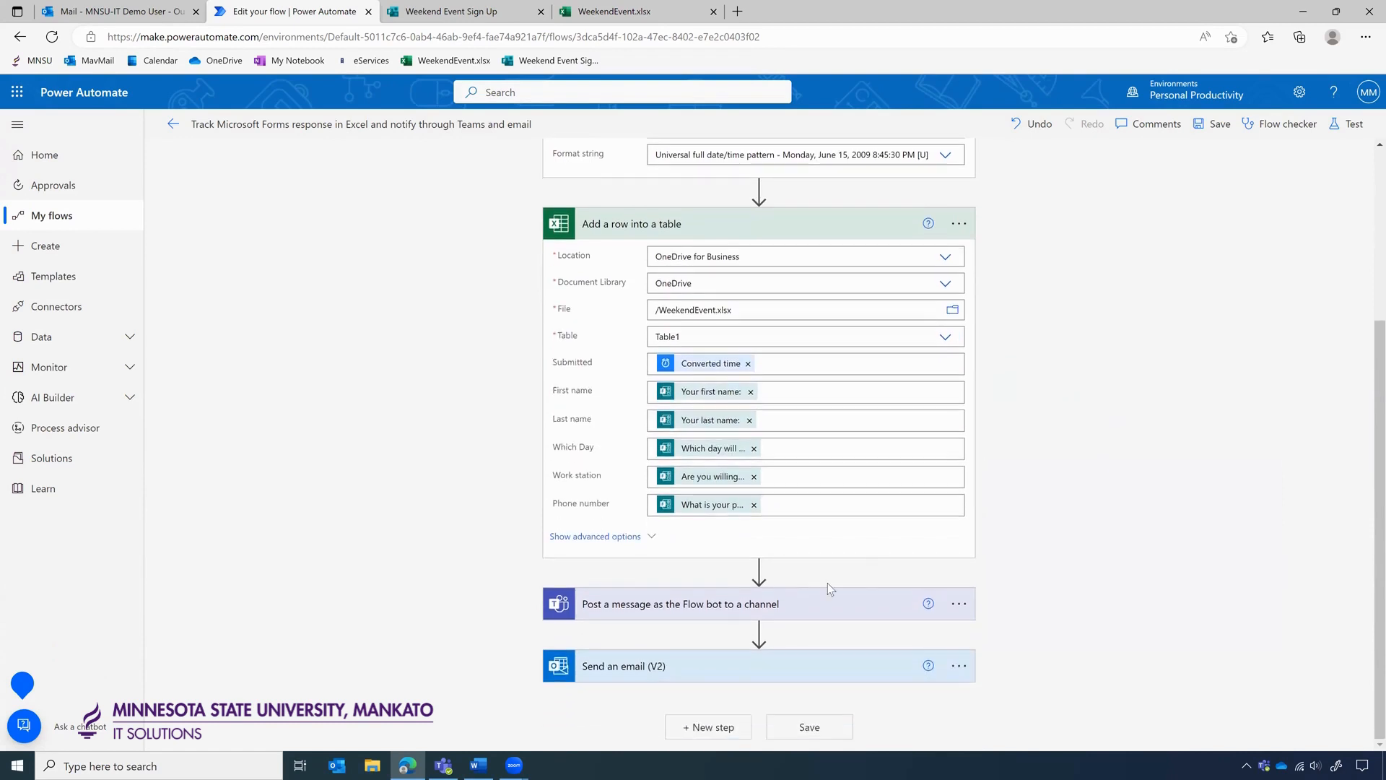
In the Teams channel message, replace Submission time with Converted time after 'submitted on'.
left_click(812, 604)
scroll(1056, 475, "down", 3)
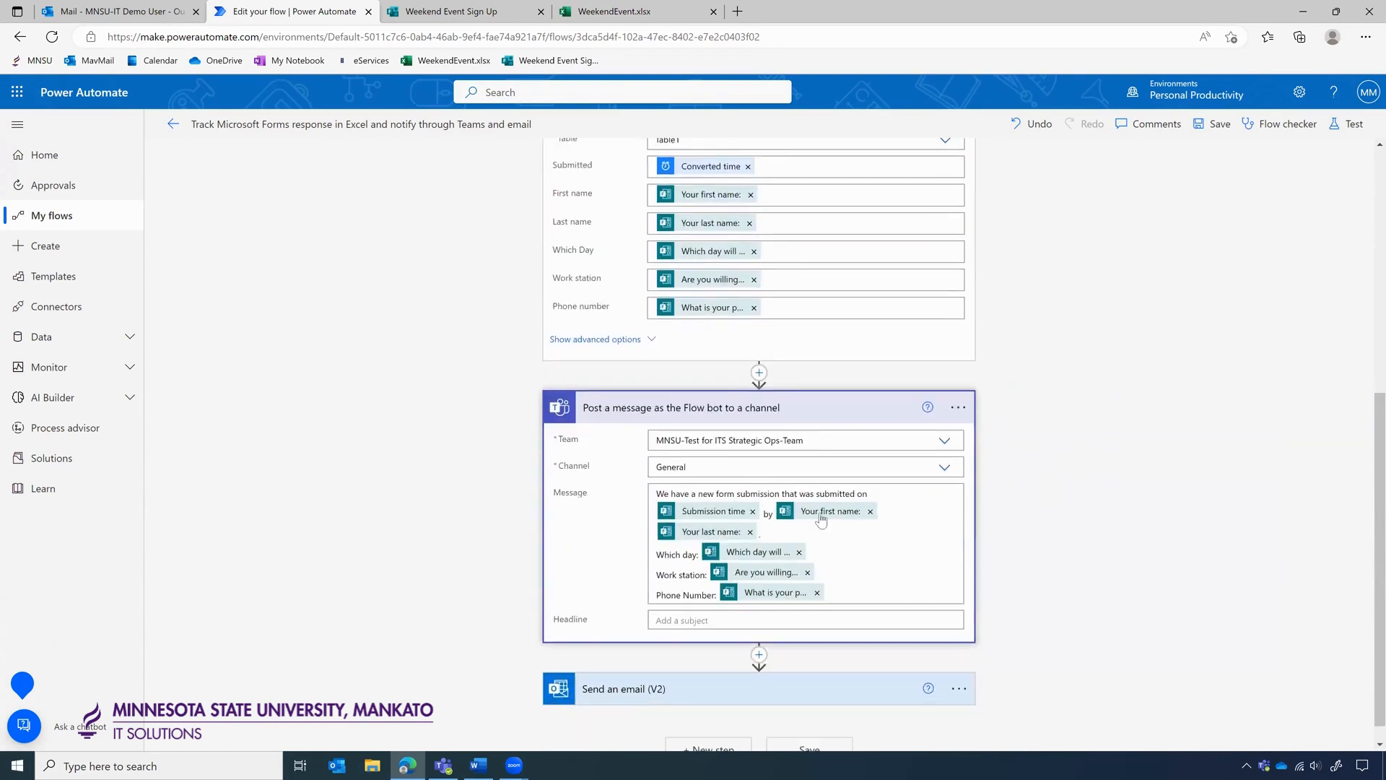
left_click(752, 511)
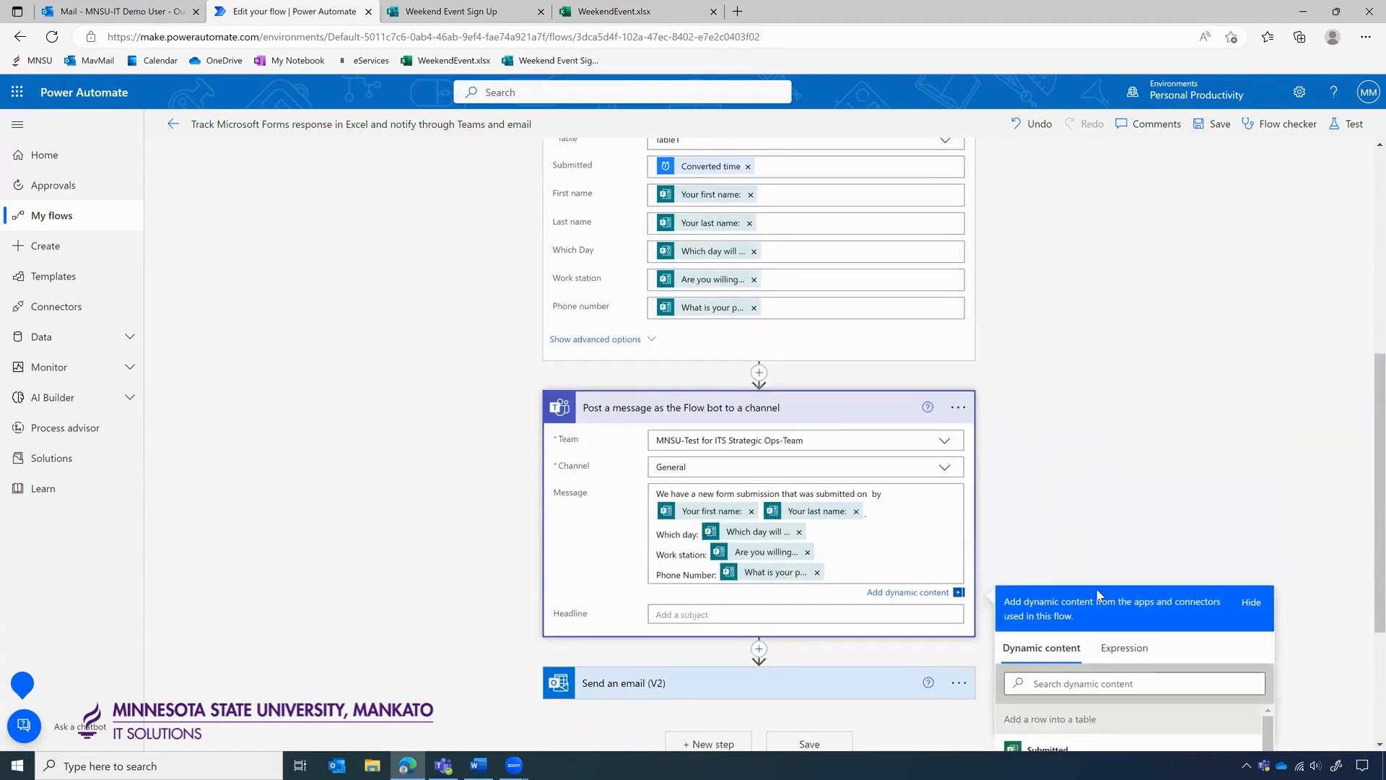
scroll(1098, 591, "down", 2)
scroll(1097, 592, "down", 1)
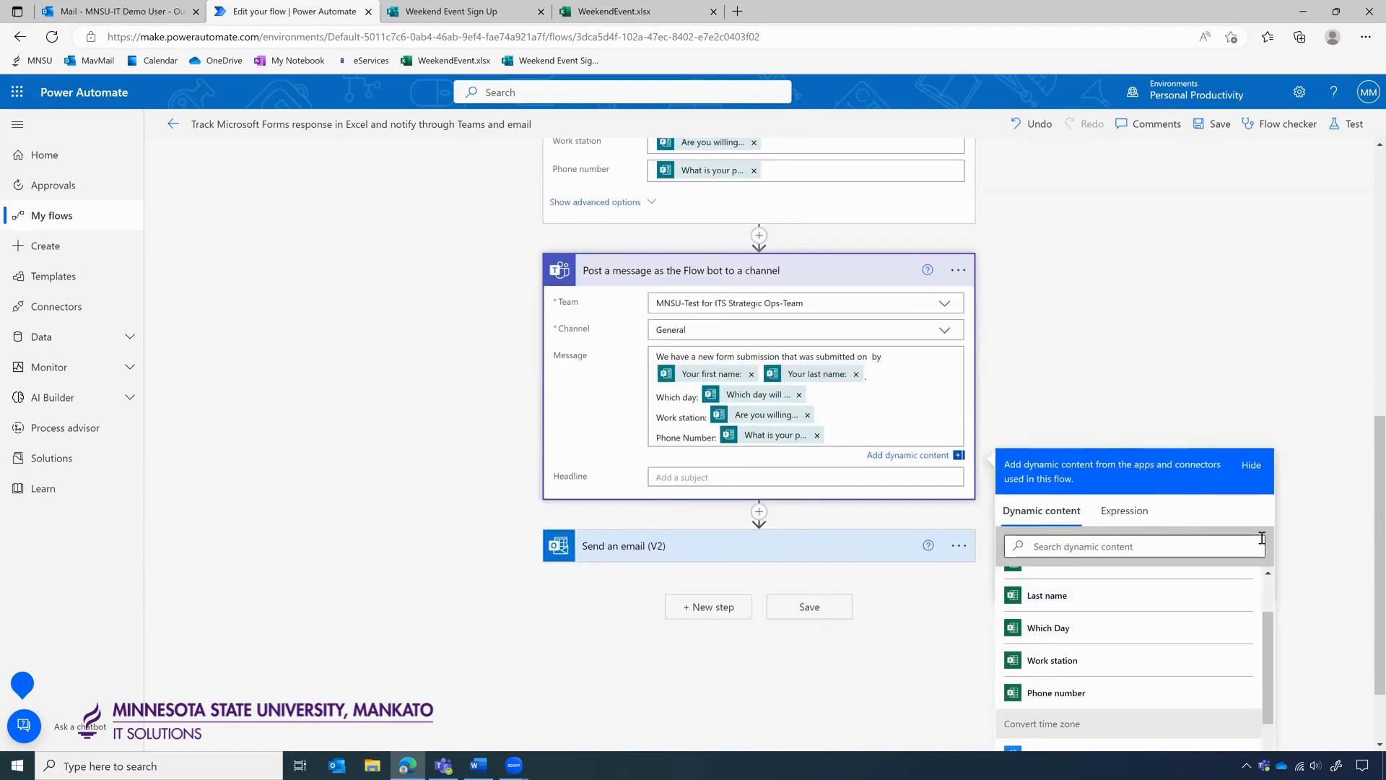
scroll(1083, 672, "down", 1)
left_click(1058, 686)
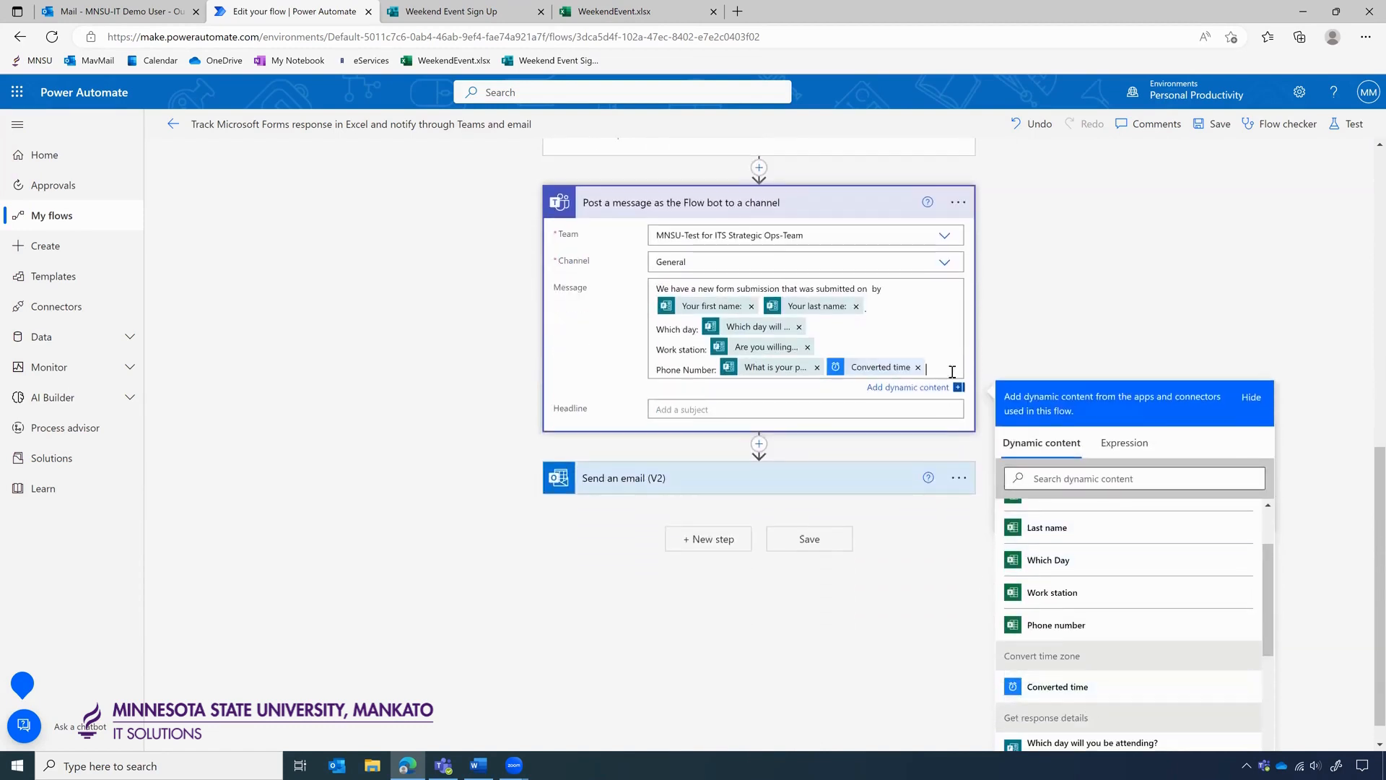
left_click(918, 367)
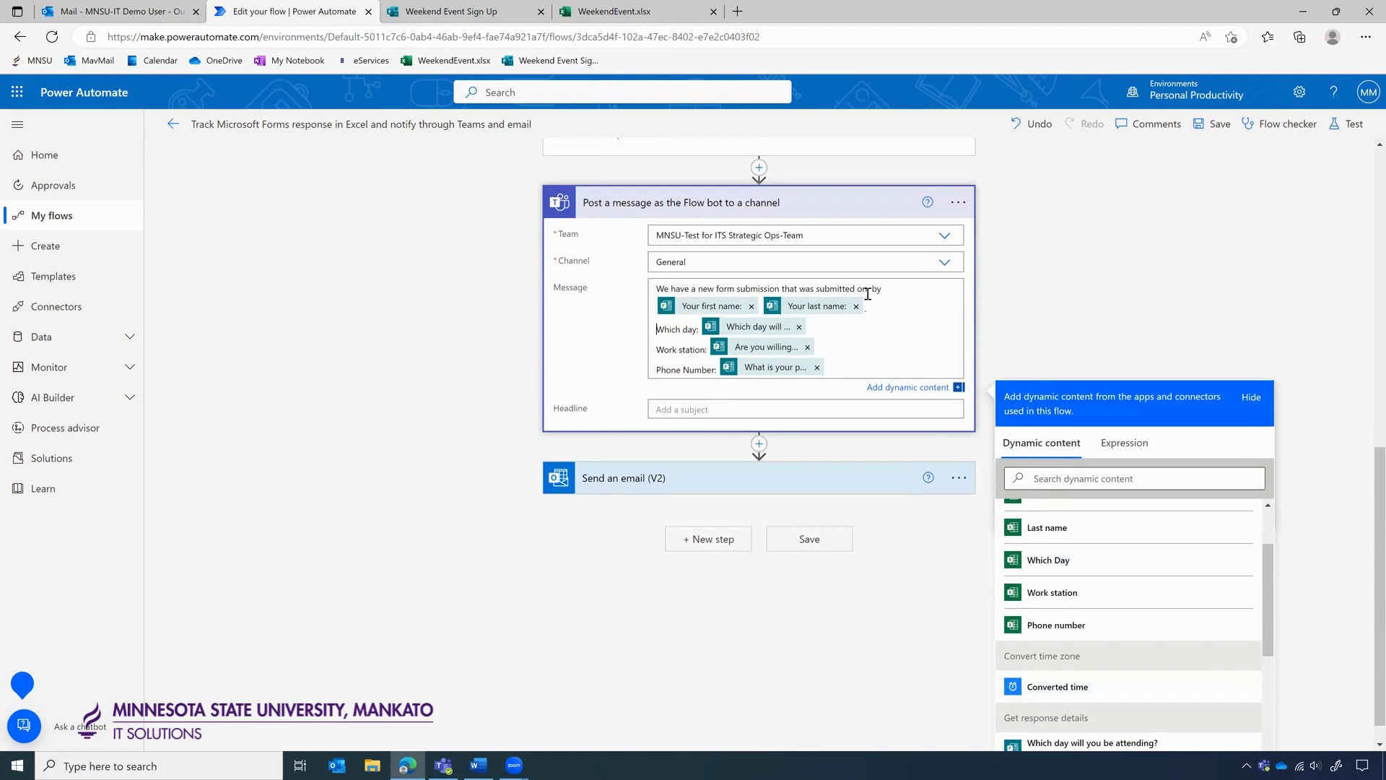
left_click(1057, 685)
In the email body, replace Submission time with Converted time after 'New form submitted on'.
left_click(825, 504)
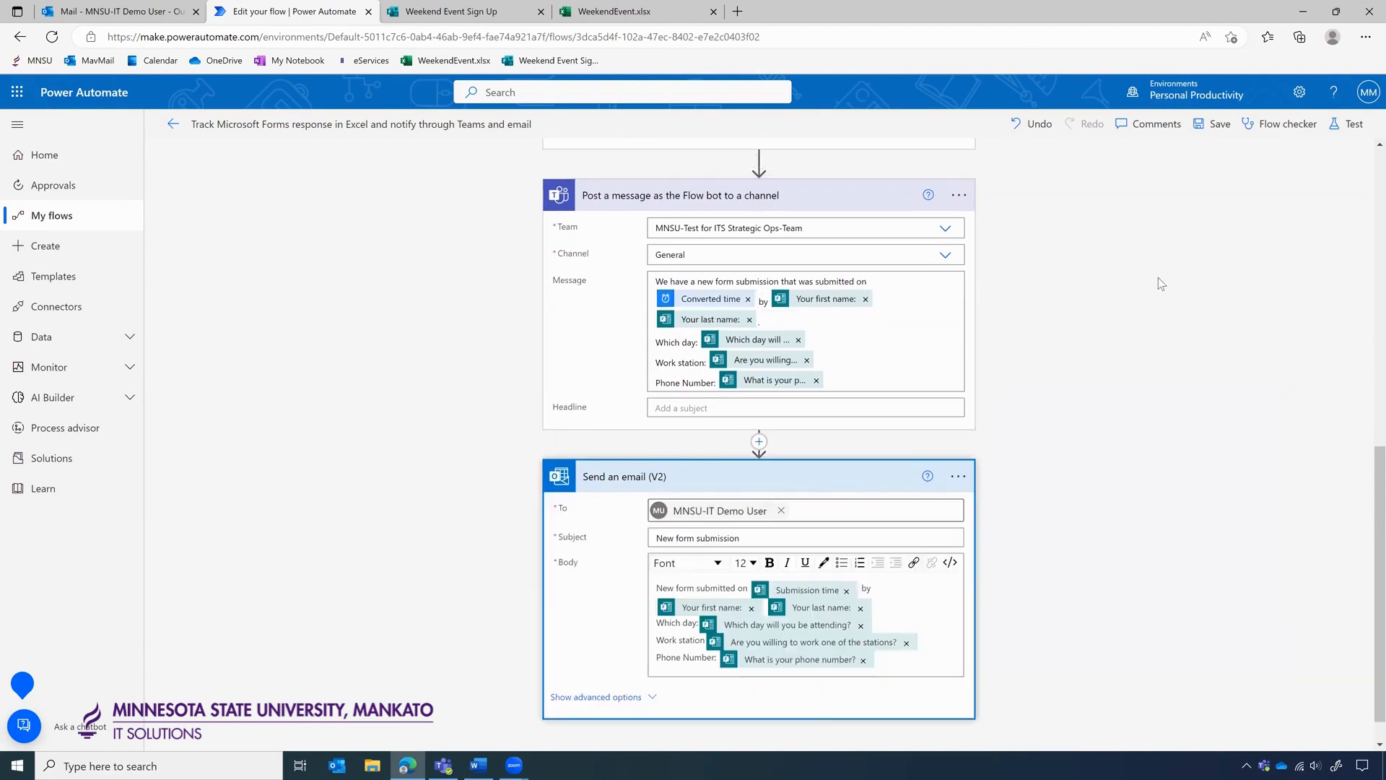
left_click(846, 553)
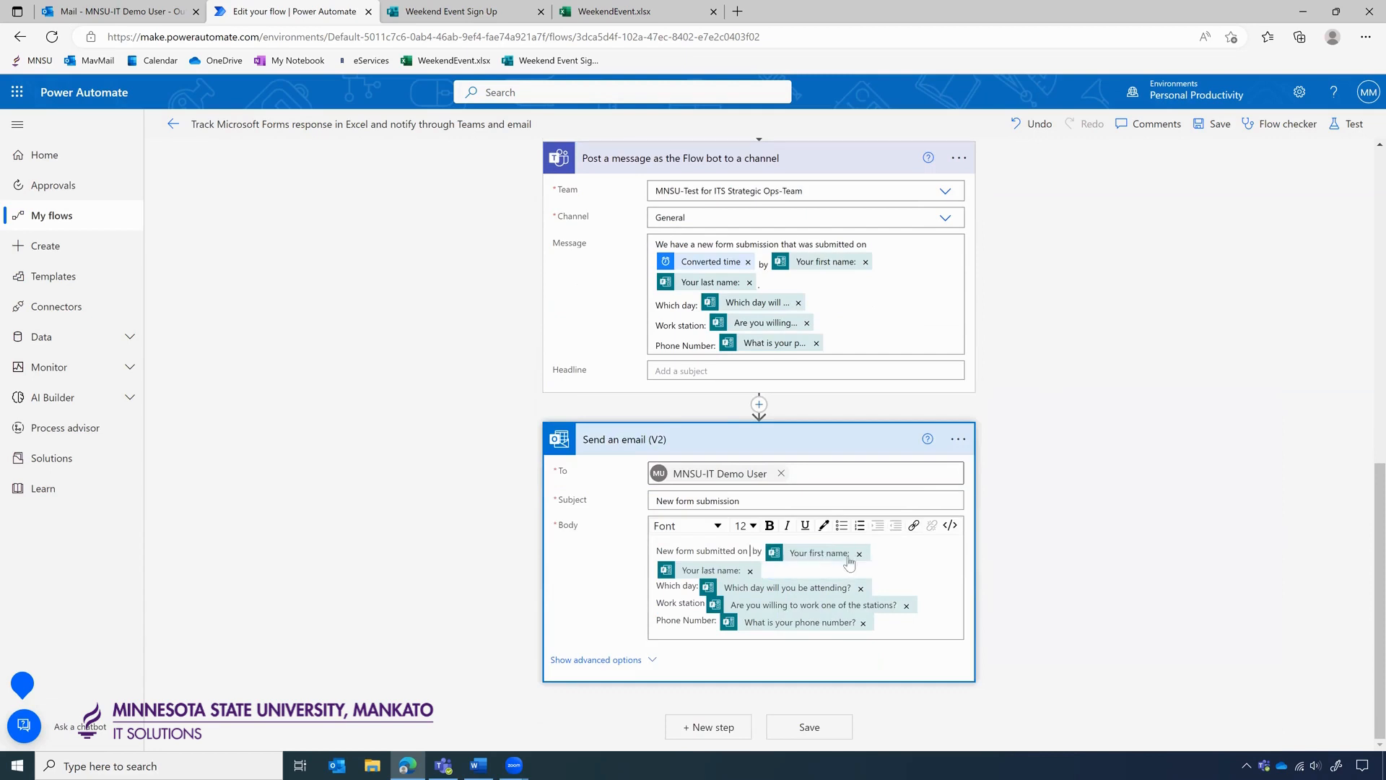
scroll(1084, 491, "down", 1)
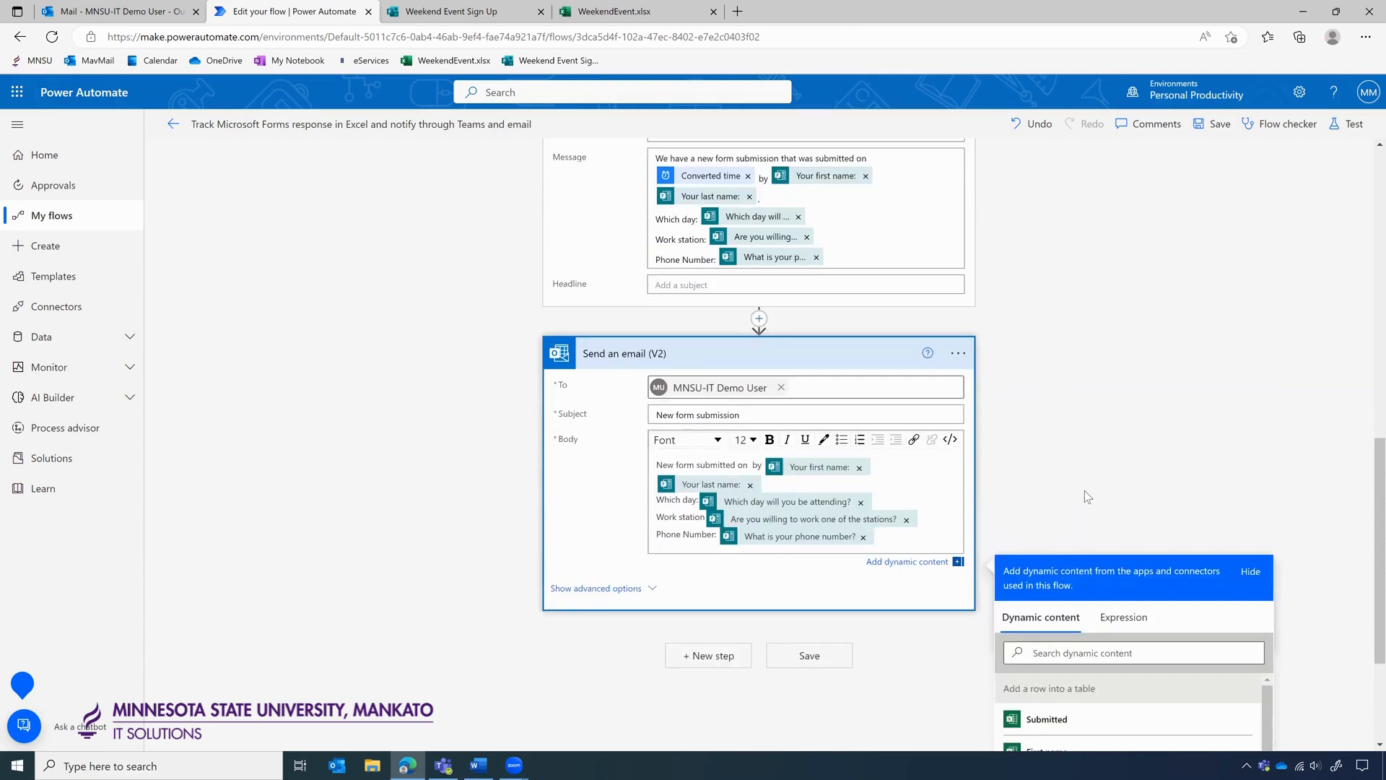
scroll(1162, 474, "down", 1)
scroll(1162, 474, "down", 1)
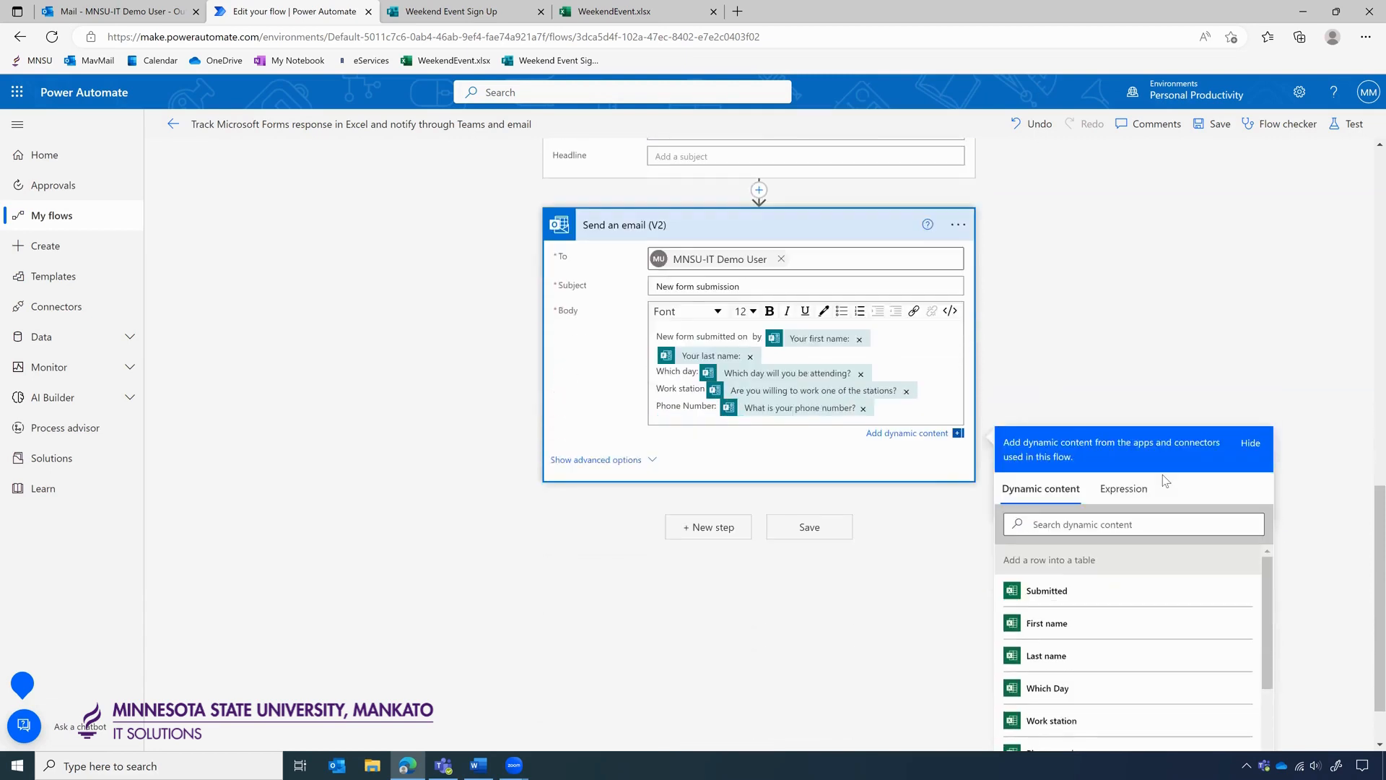
scroll(1176, 314, "down", 1)
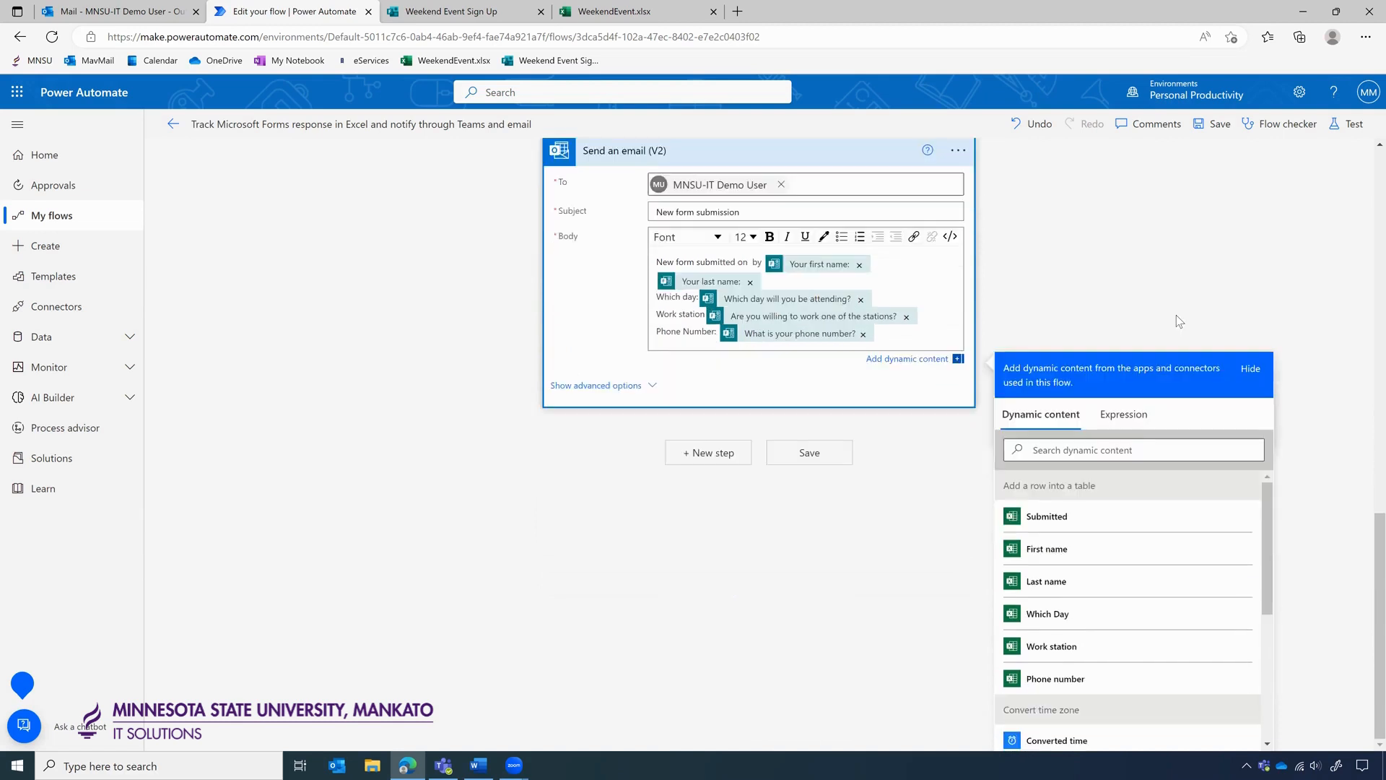
left_click(1079, 744)
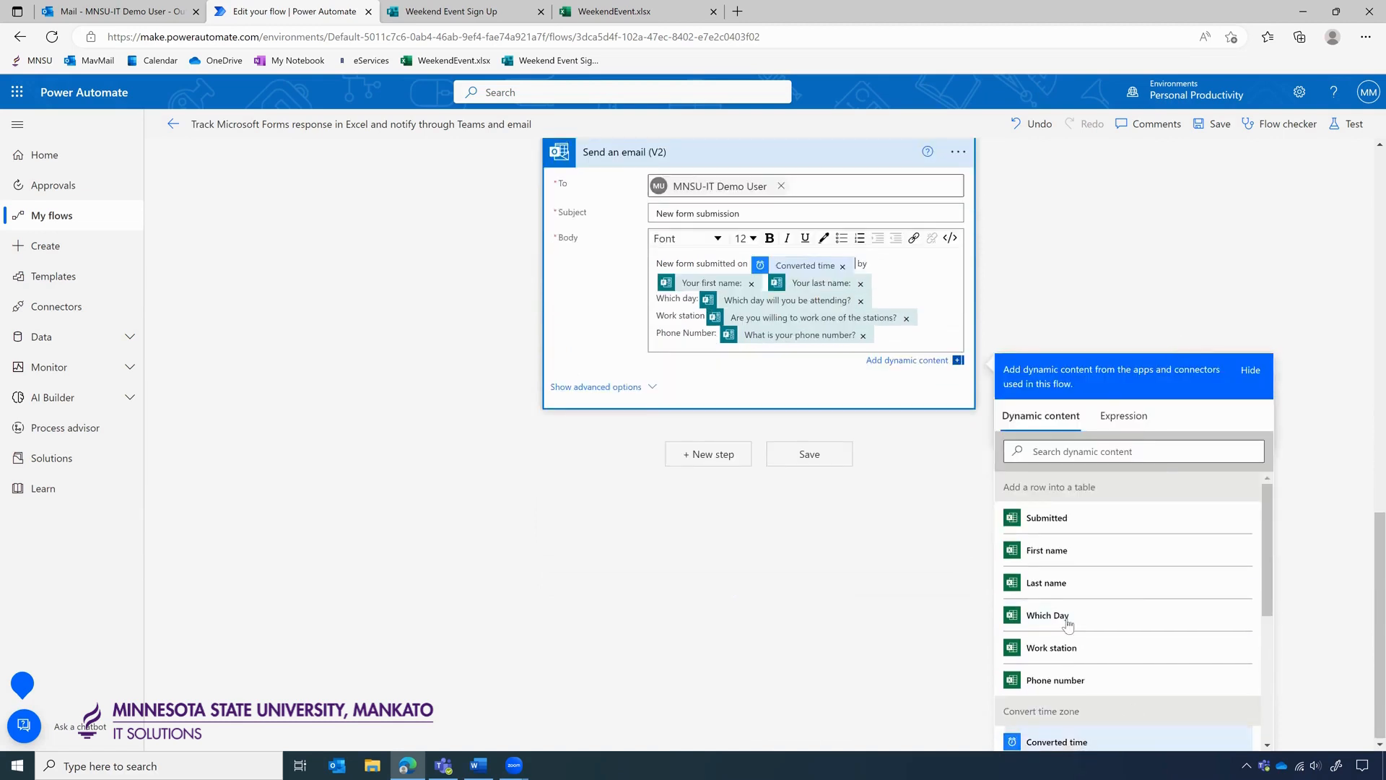
left_click(1077, 279)
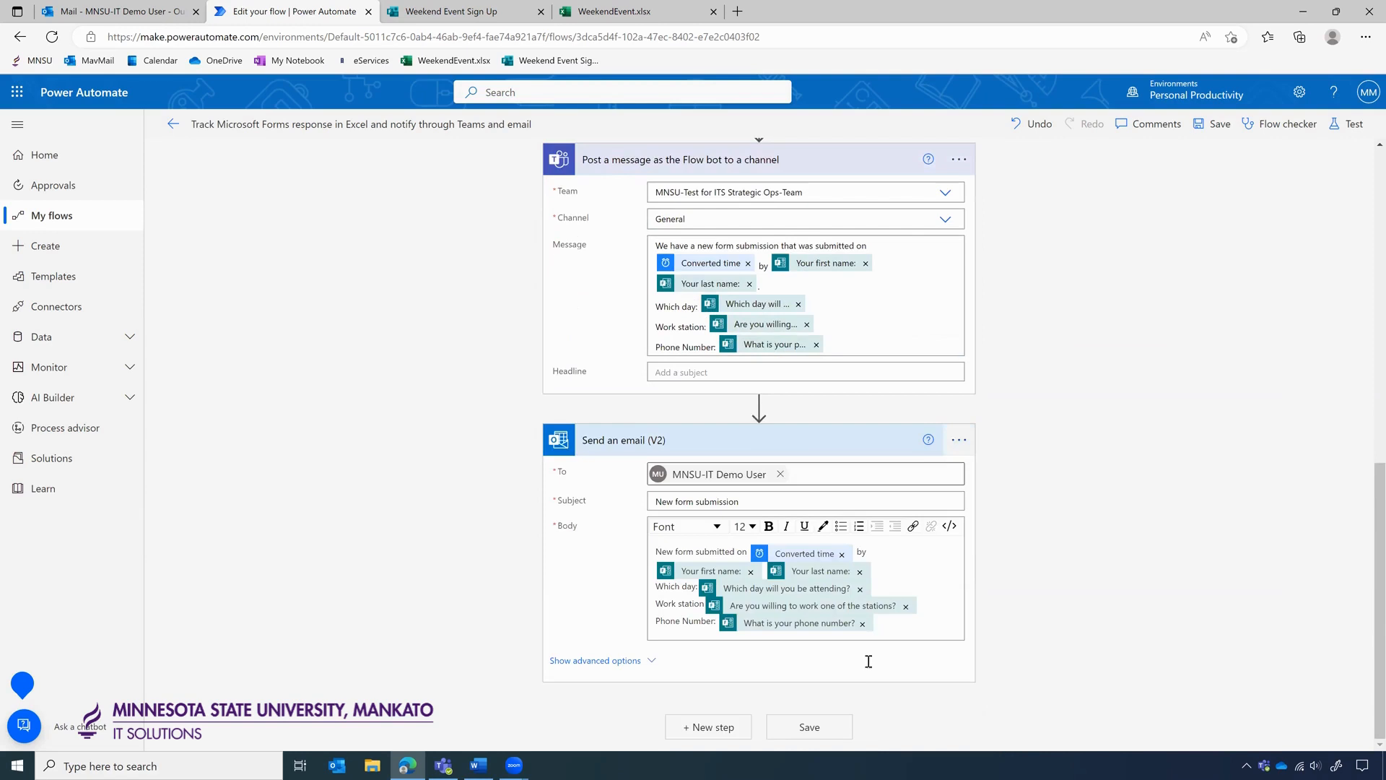
Save the updated flow.
left_click(827, 725)
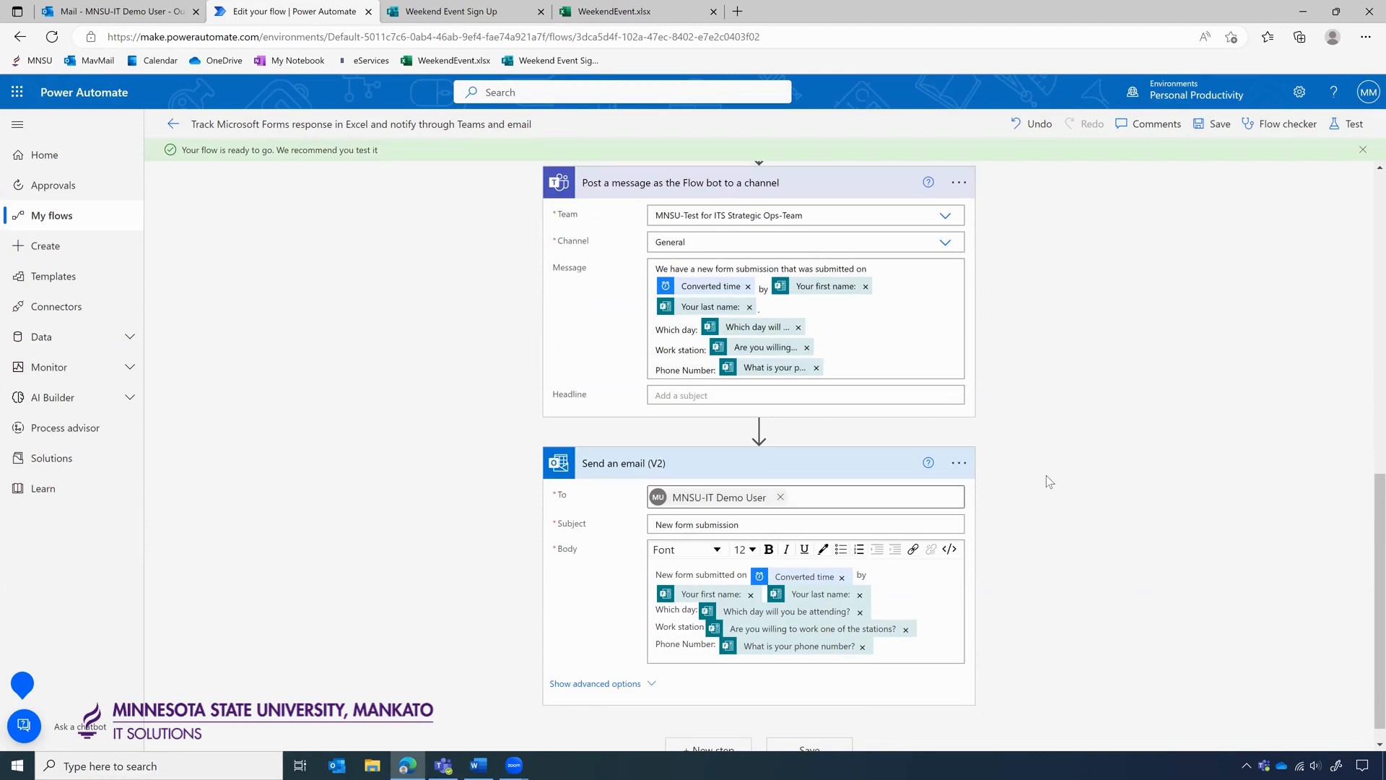
scroll(1045, 358, "up", 3)
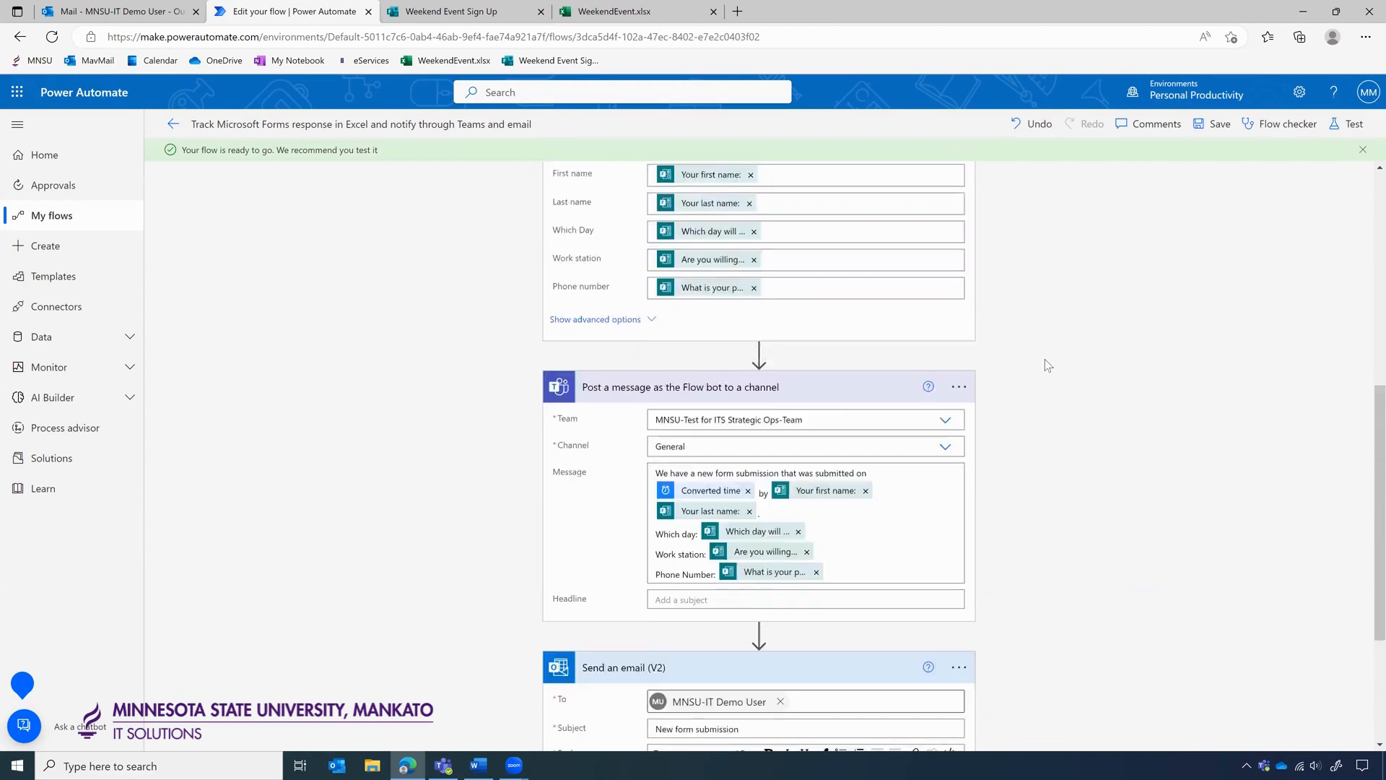
scroll(1045, 358, "up", 7)
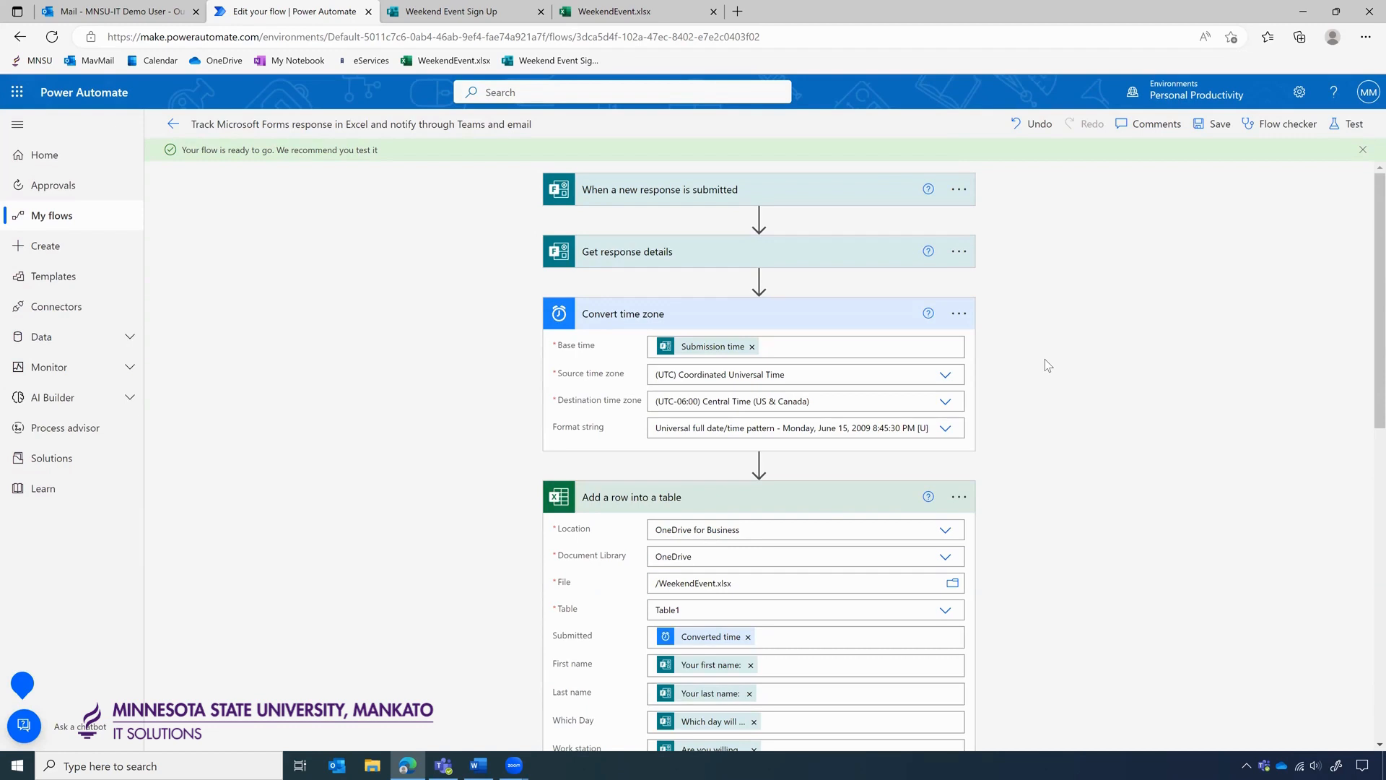
Test the flow automatically with the recently used, succeeded trigger run.
left_click(1349, 128)
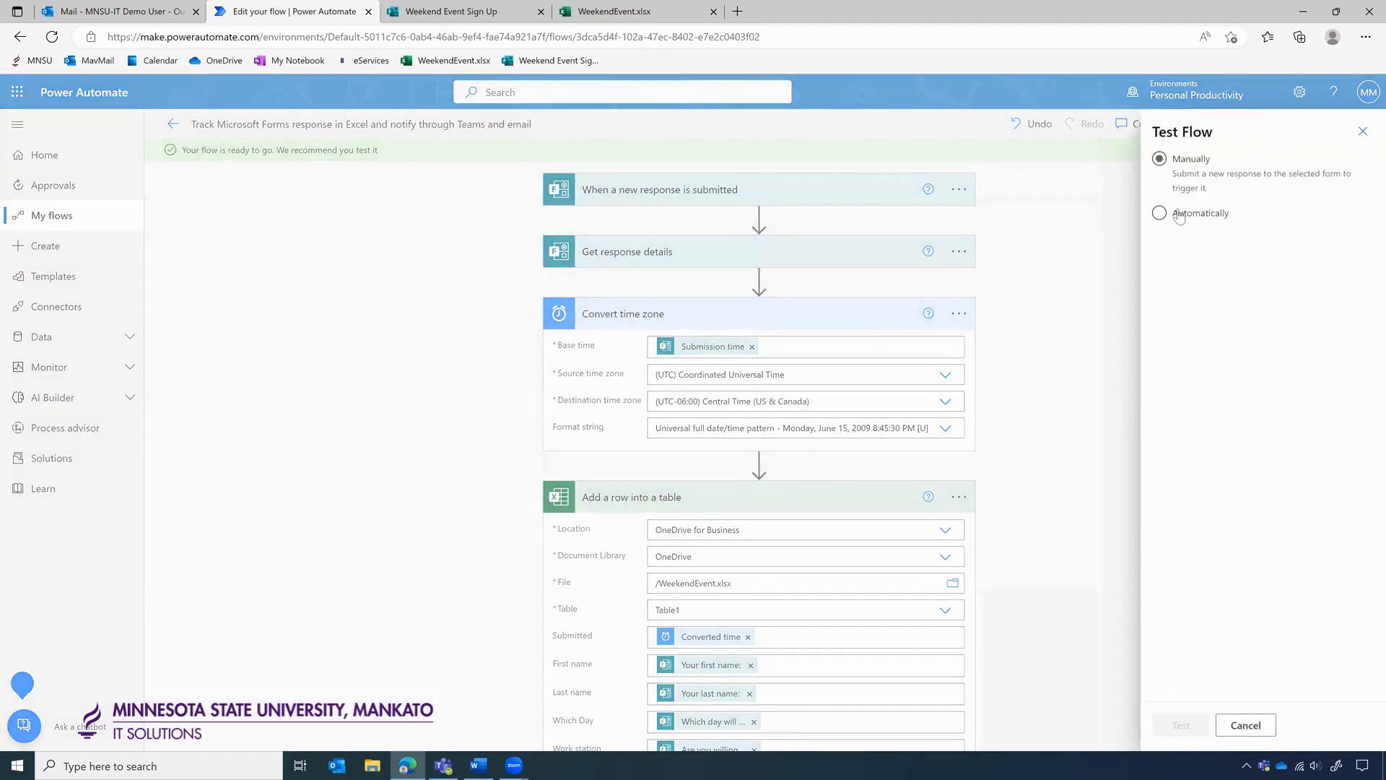
left_click(1159, 215)
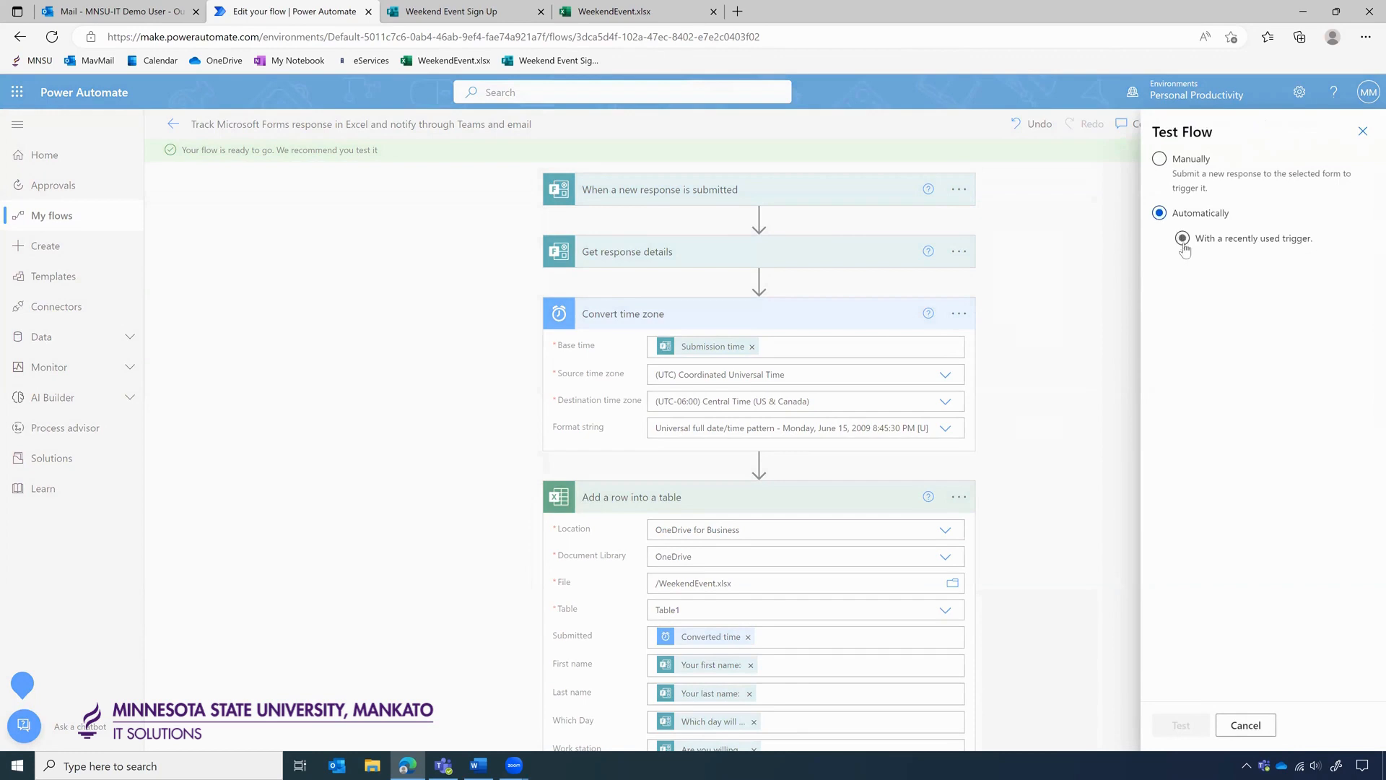
left_click(1181, 238)
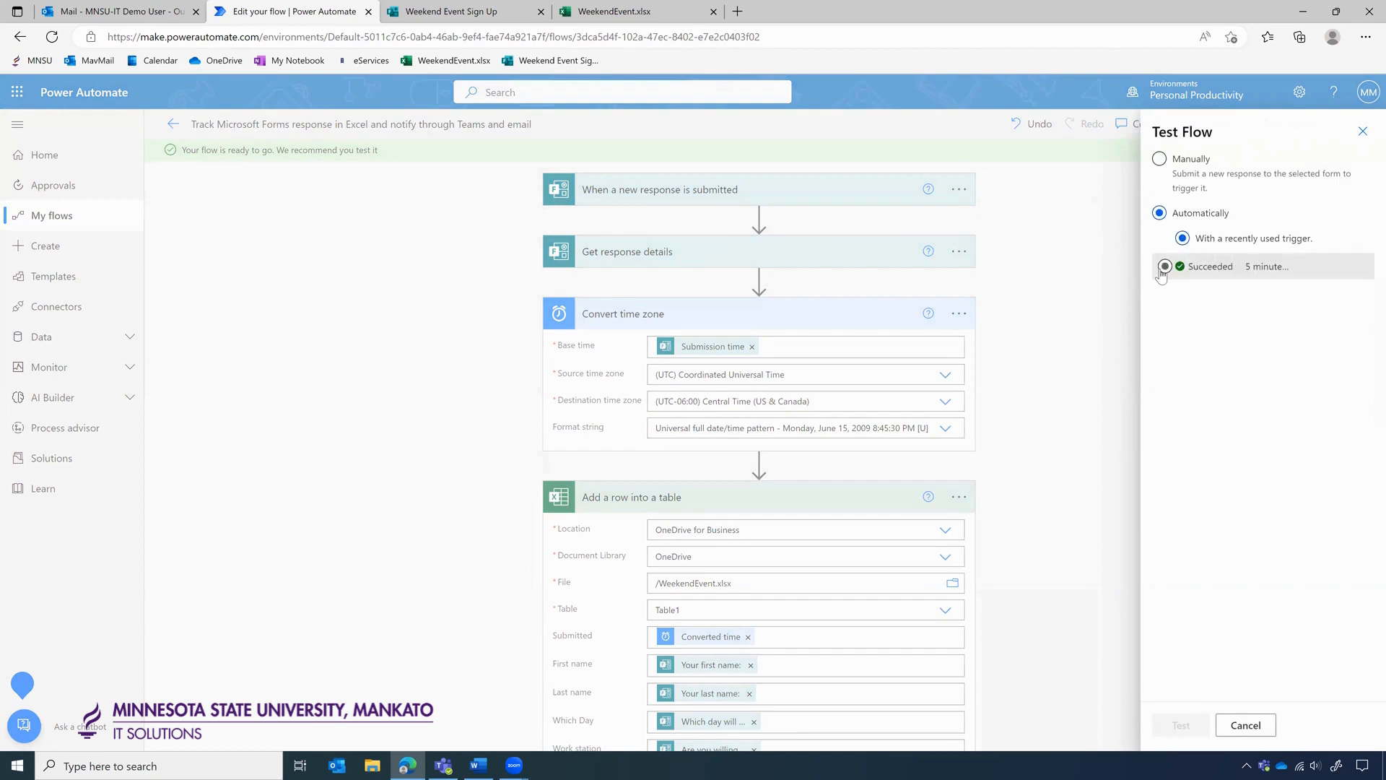
left_click(1163, 267)
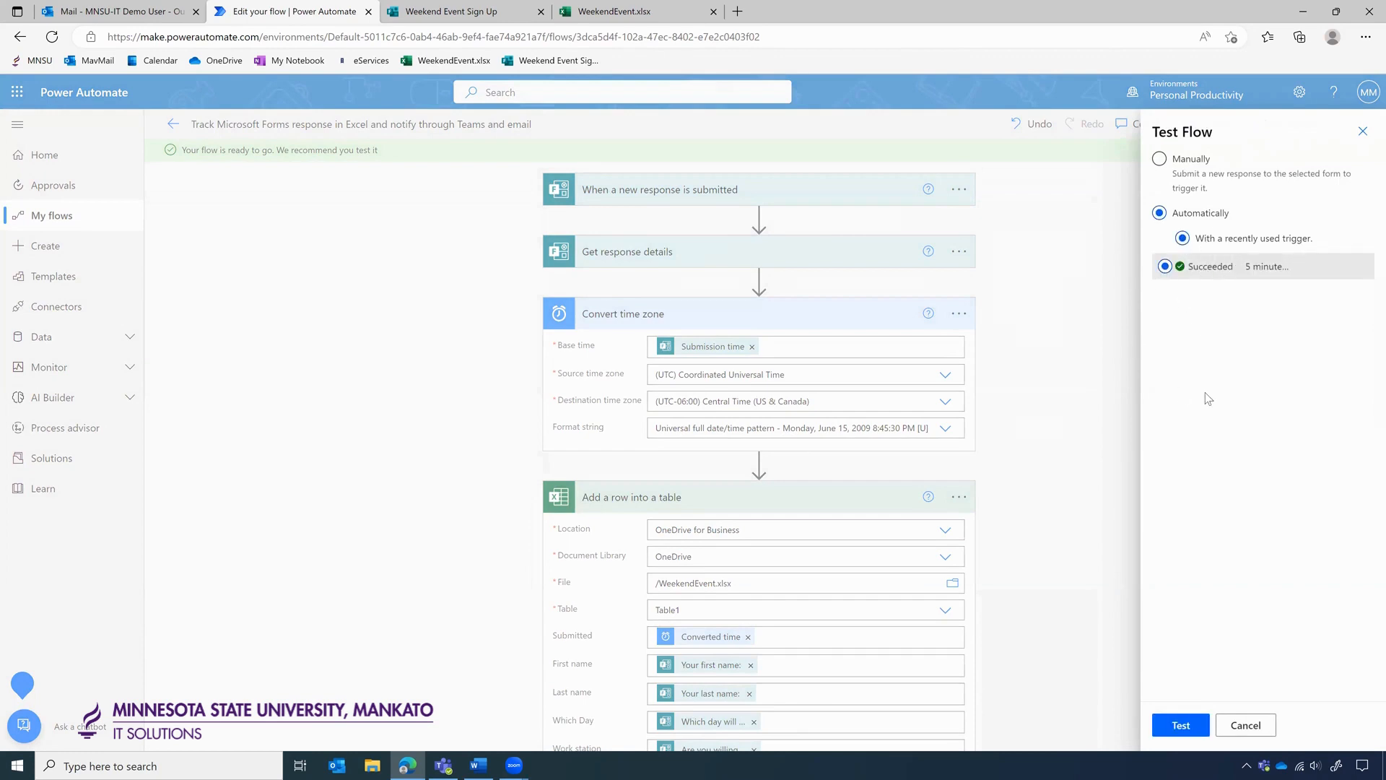
left_click(1181, 726)
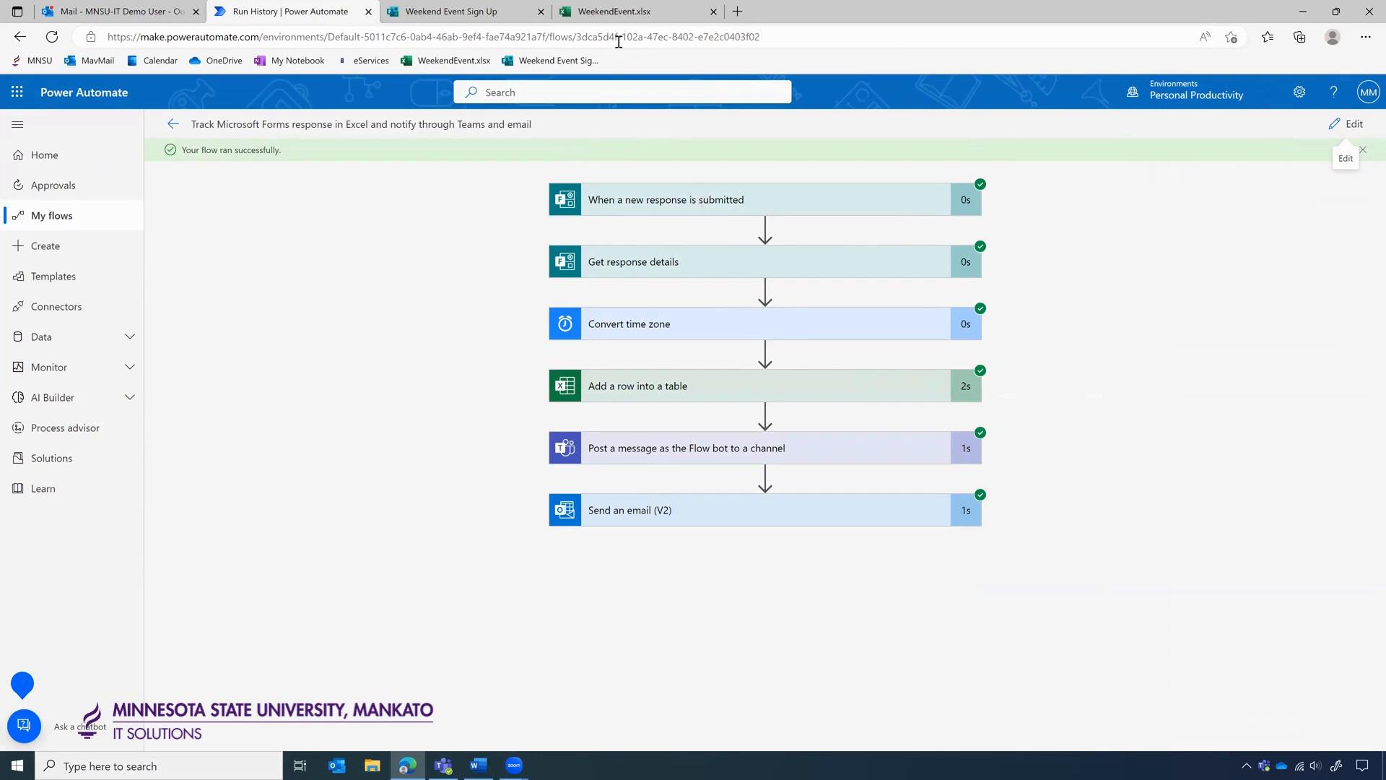
In WeekendEvent.xlsx, delete the old 17:48 row 2, keeping the 11:48:09 AM entry.
left_click(619, 12)
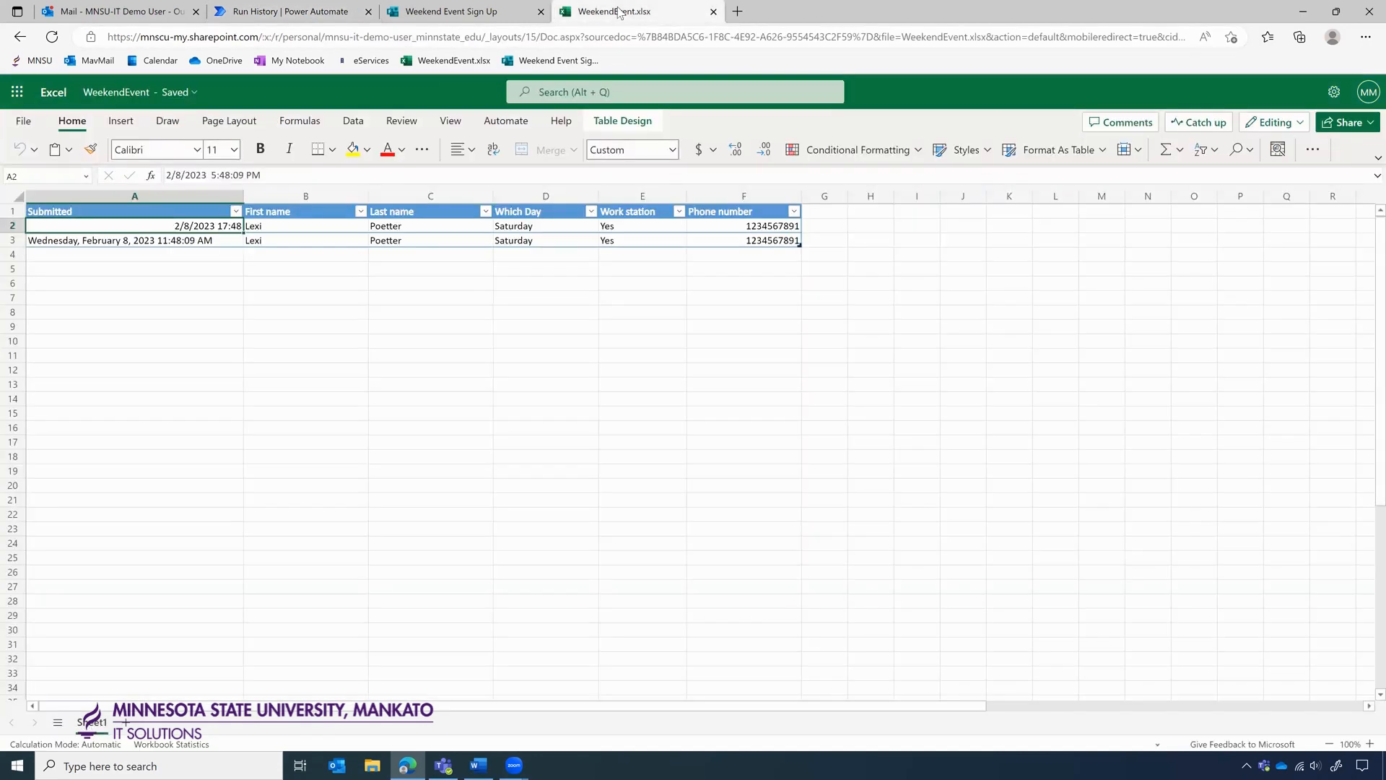
left_click(153, 242)
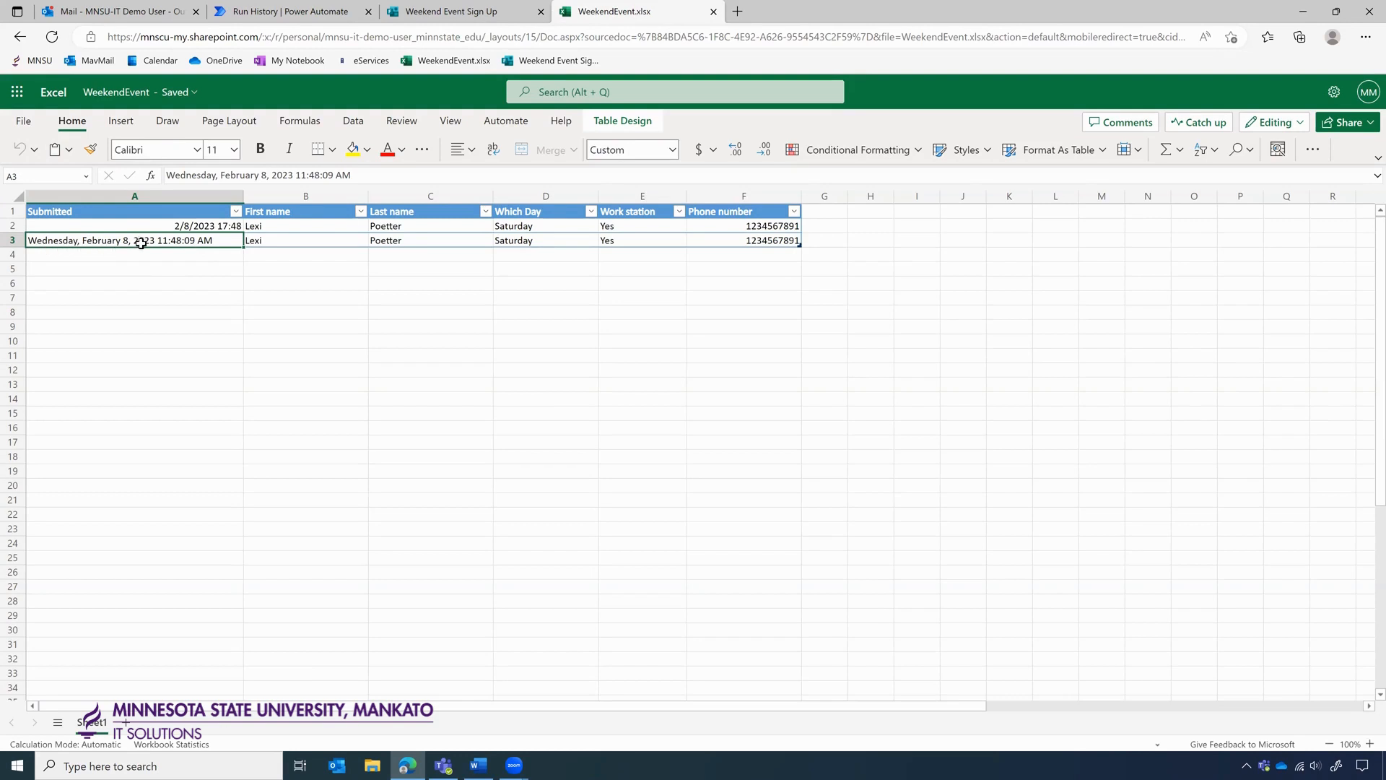
left_click(9, 225)
right_click(7, 225)
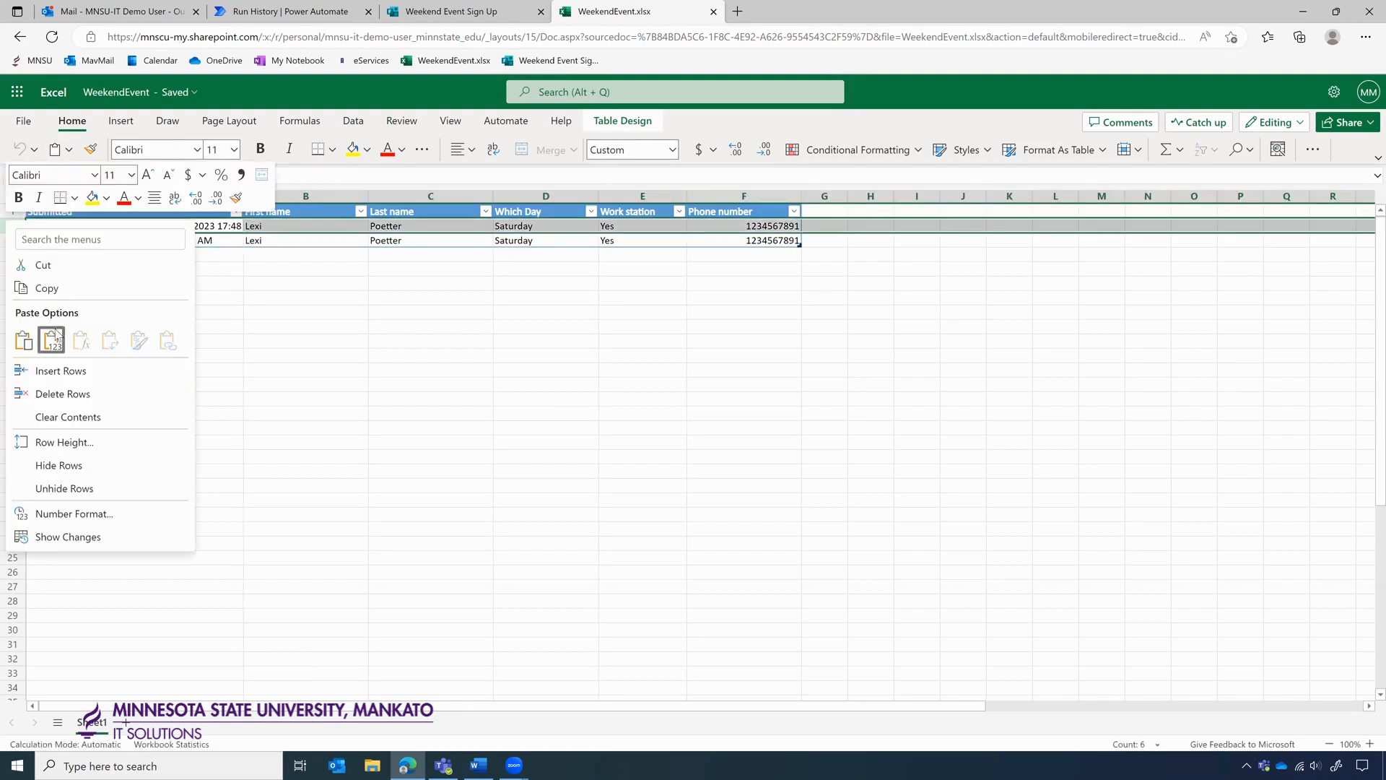
left_click(73, 397)
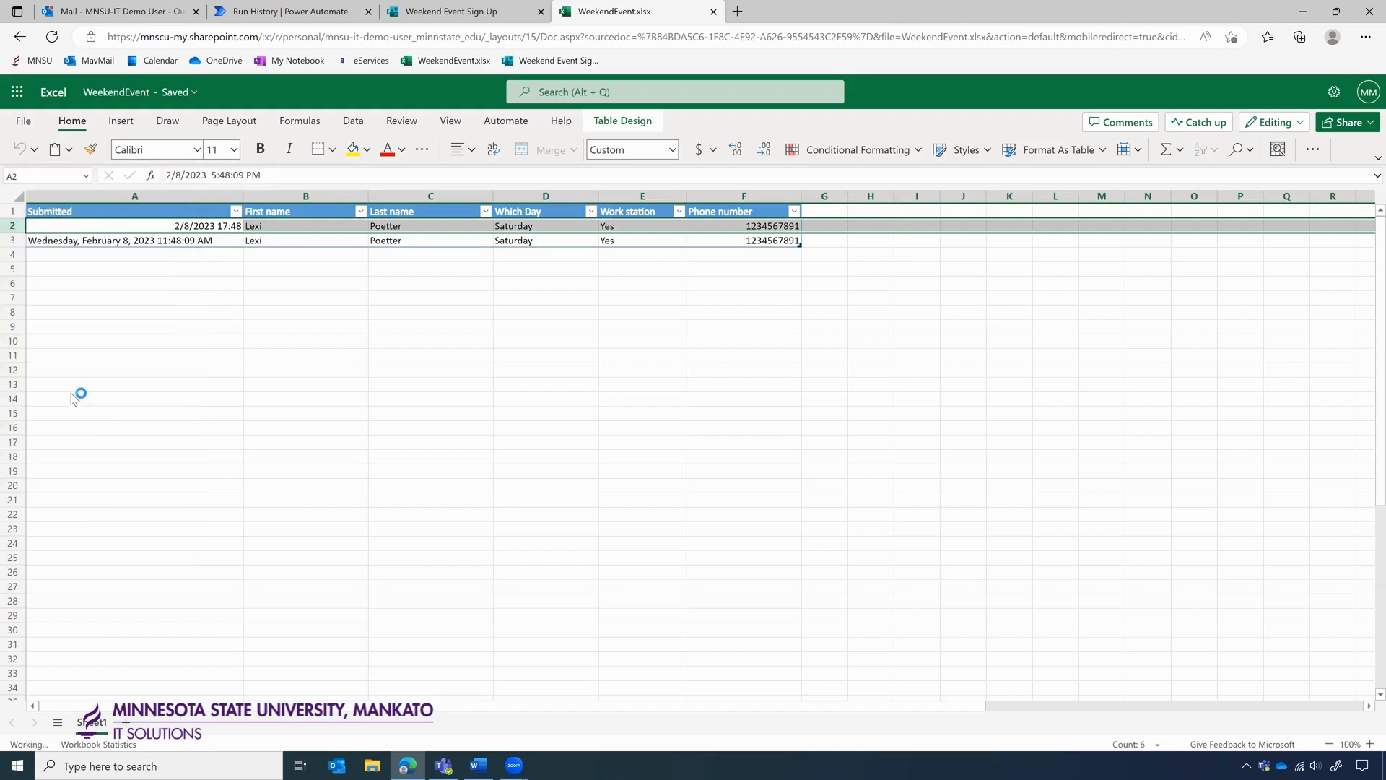
left_click(328, 272)
left_click(169, 234)
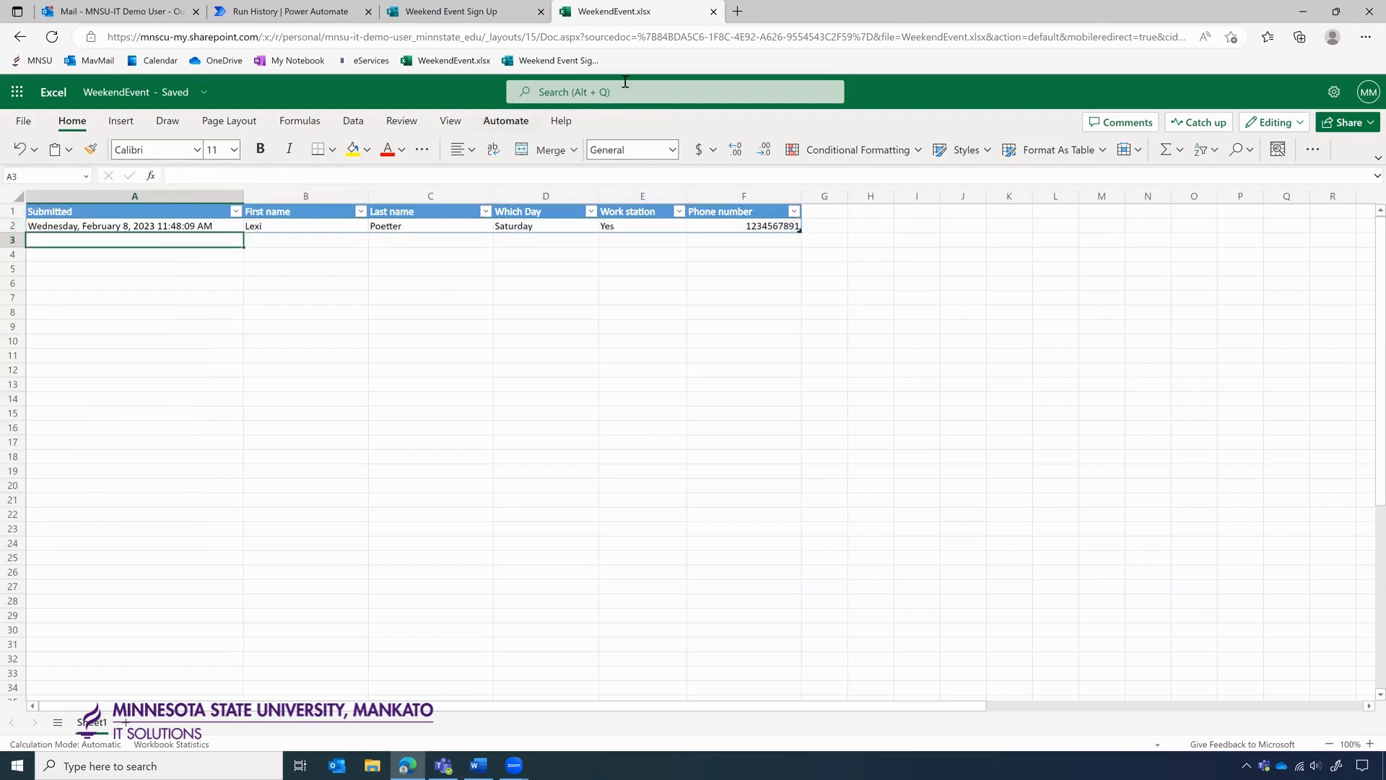
Open the 11:53 AM submission email and highlight its Wednesday, February 8, 2023 11:48:09 AM time.
left_click(112, 8)
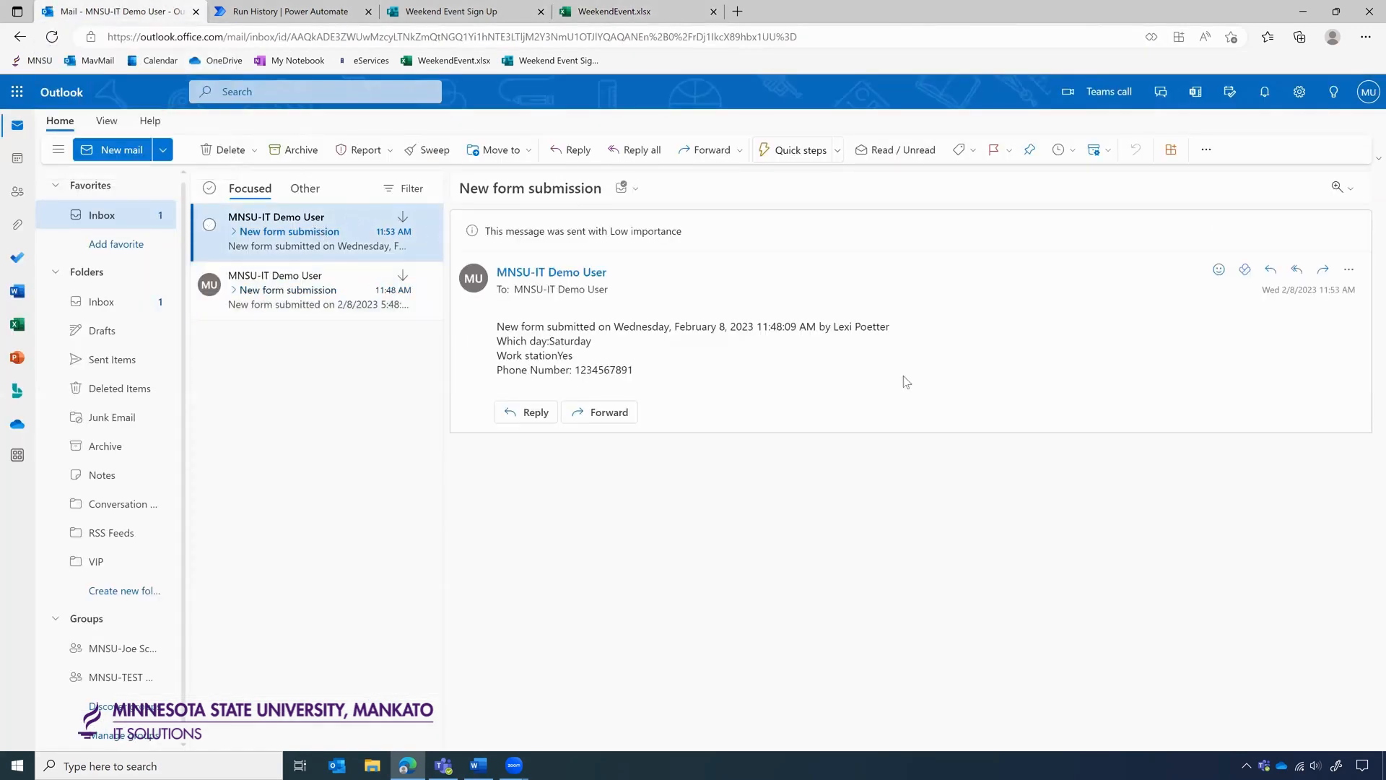
left_click_drag(678, 327, 801, 331)
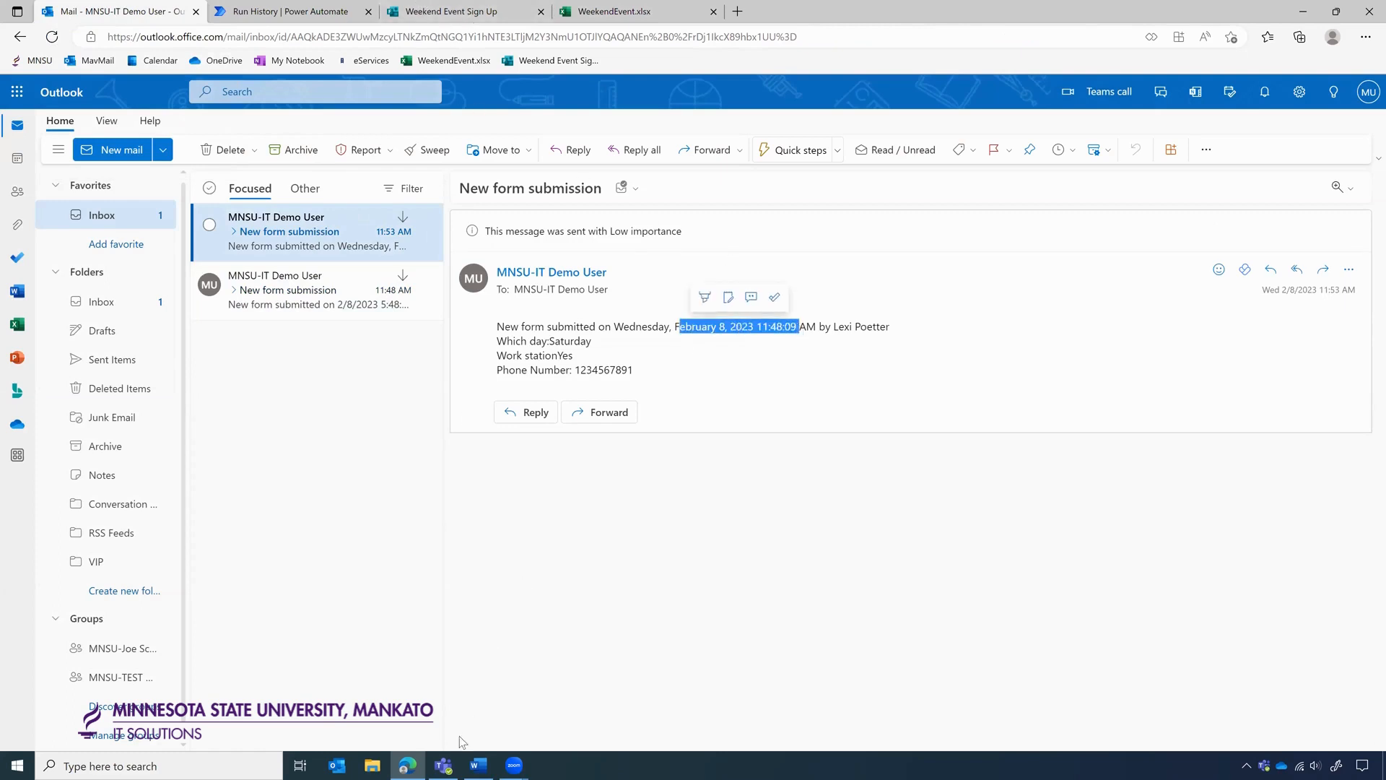
left_click(443, 762)
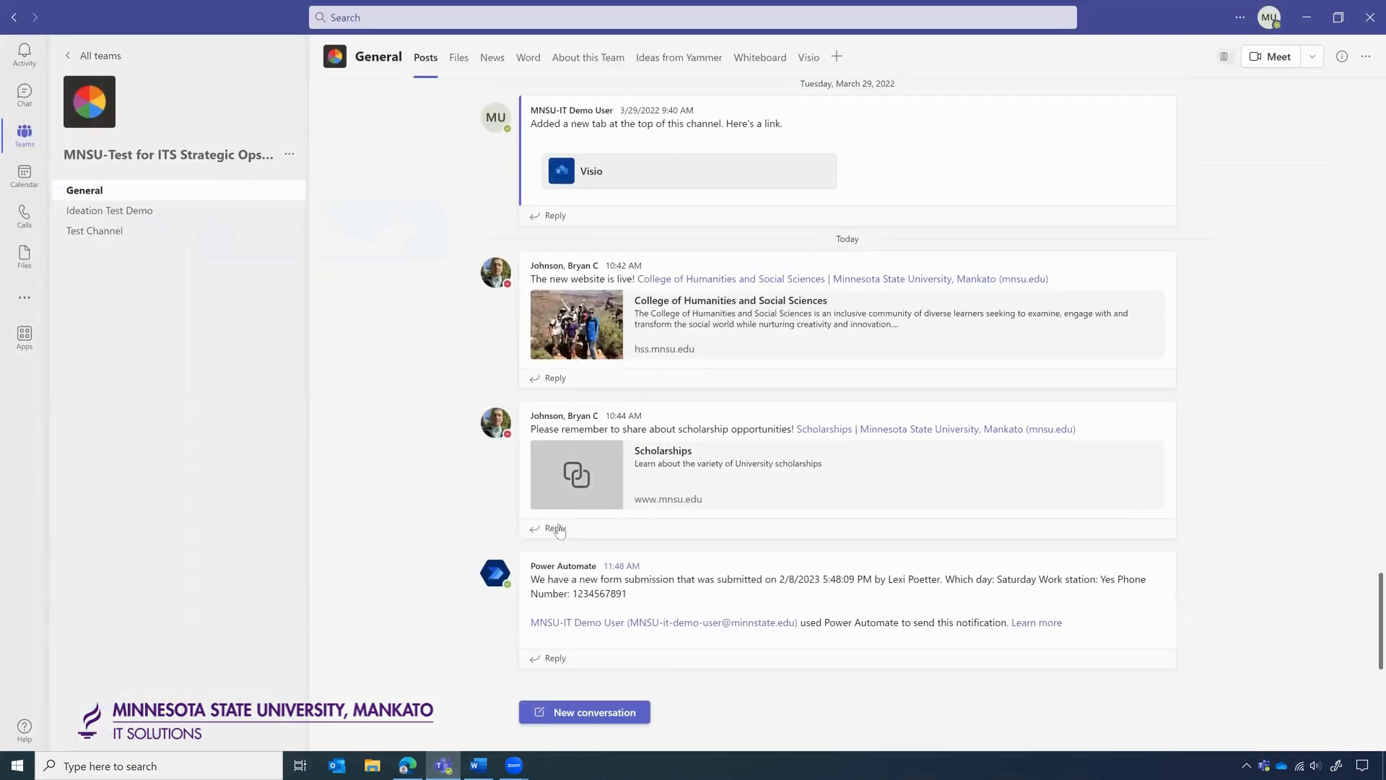
Check the General channel's new 11:48:09 AM post, then go back to the flow's run history.
left_click(90, 210)
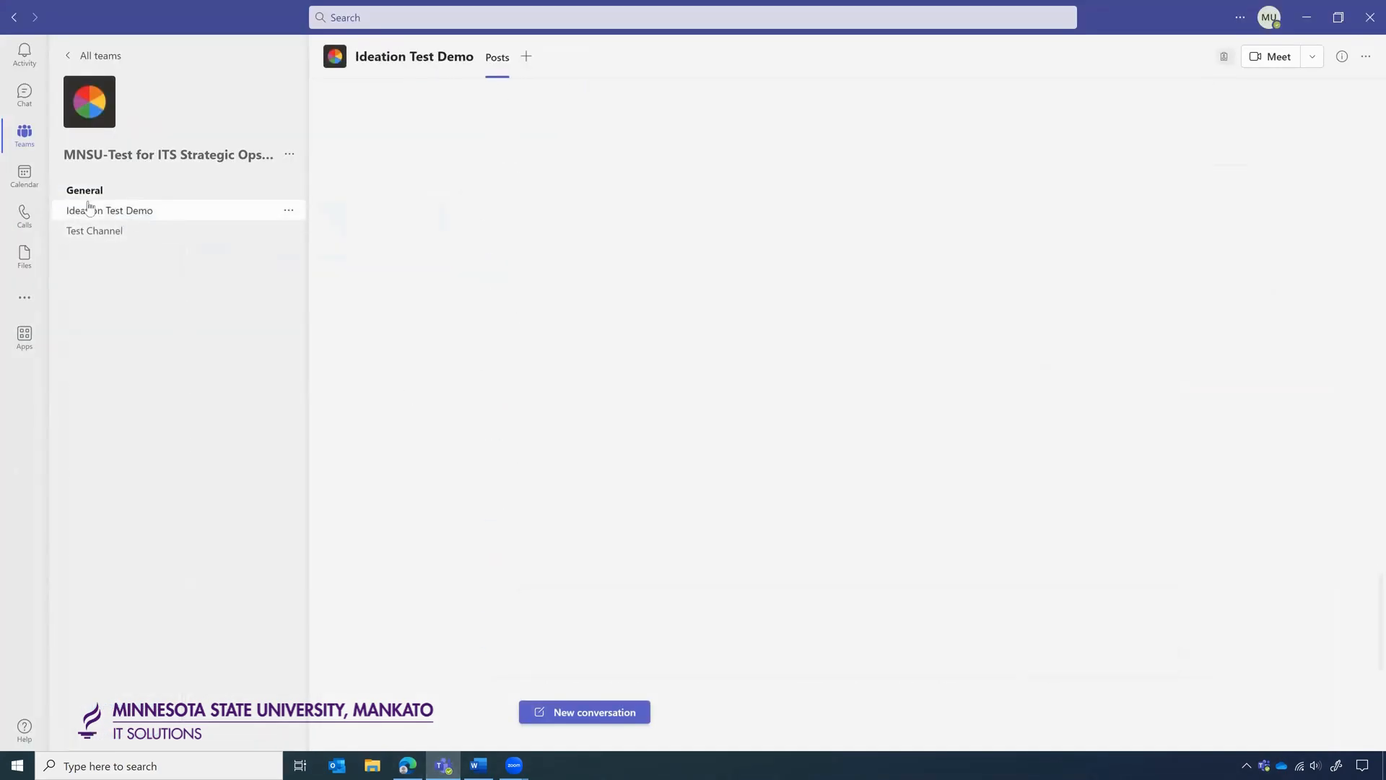
left_click(87, 192)
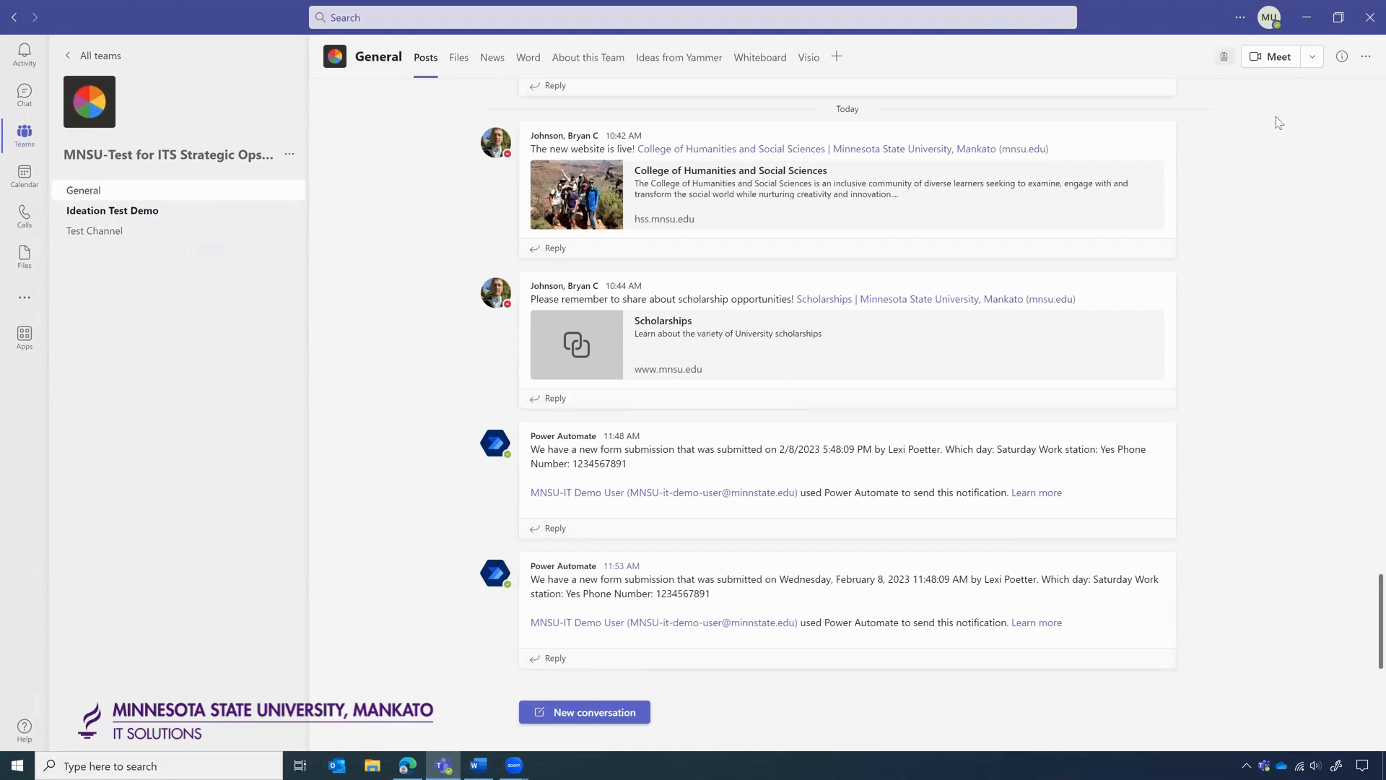
left_click(1306, 18)
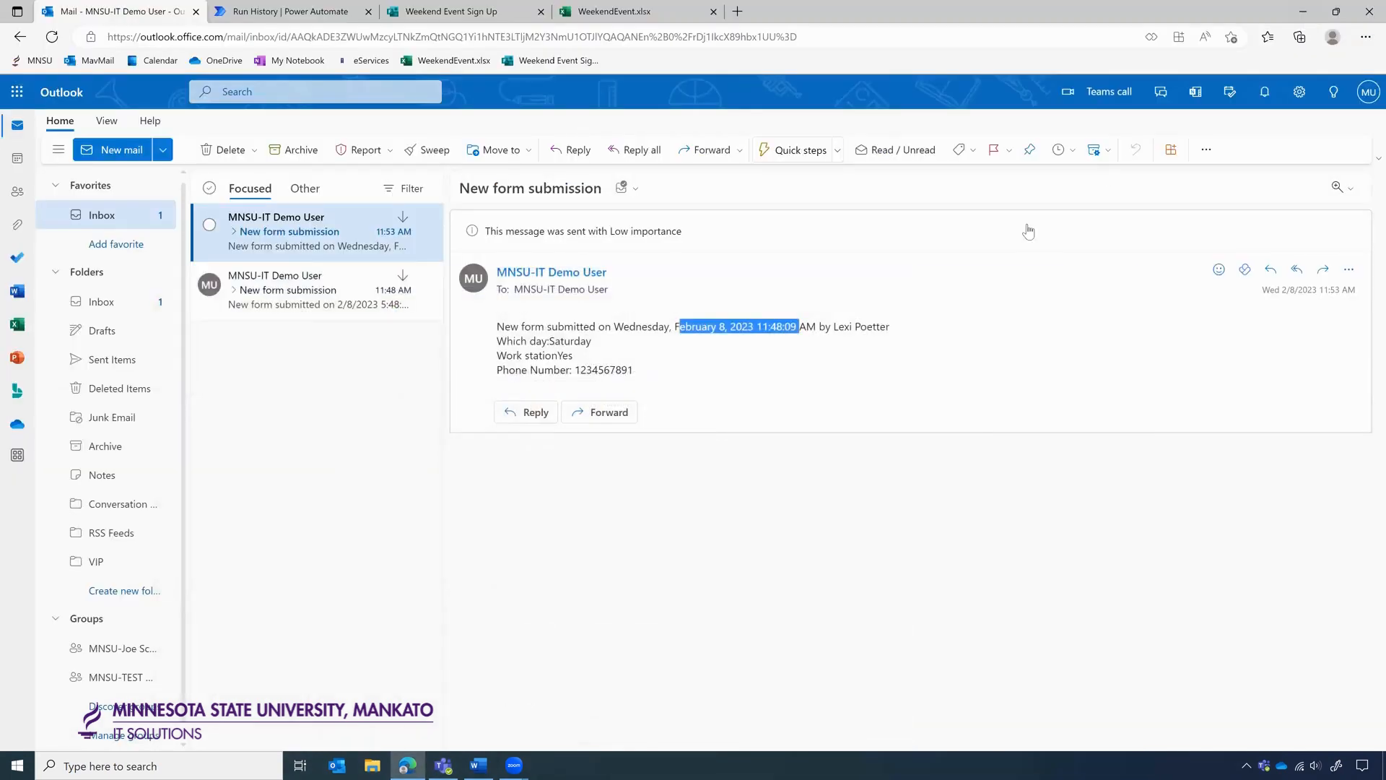
left_click(337, 6)
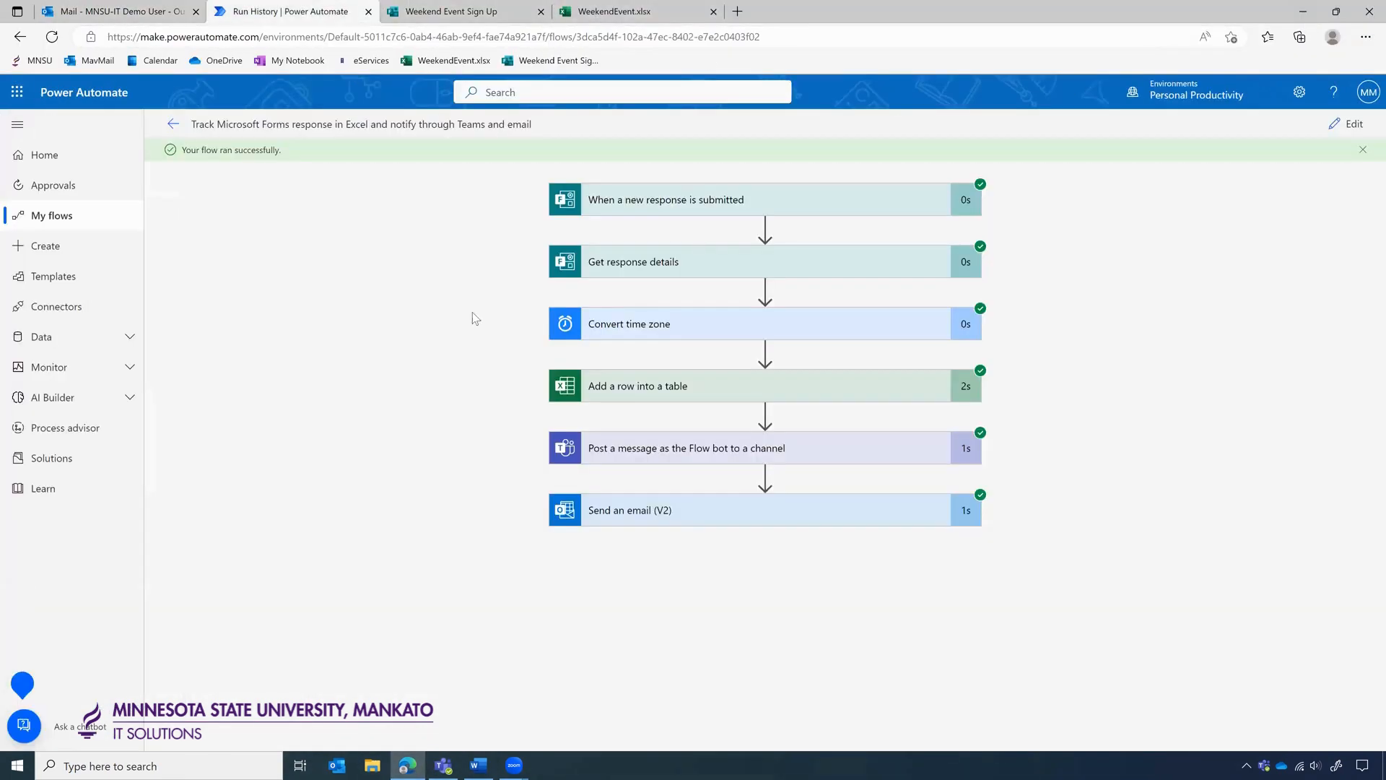